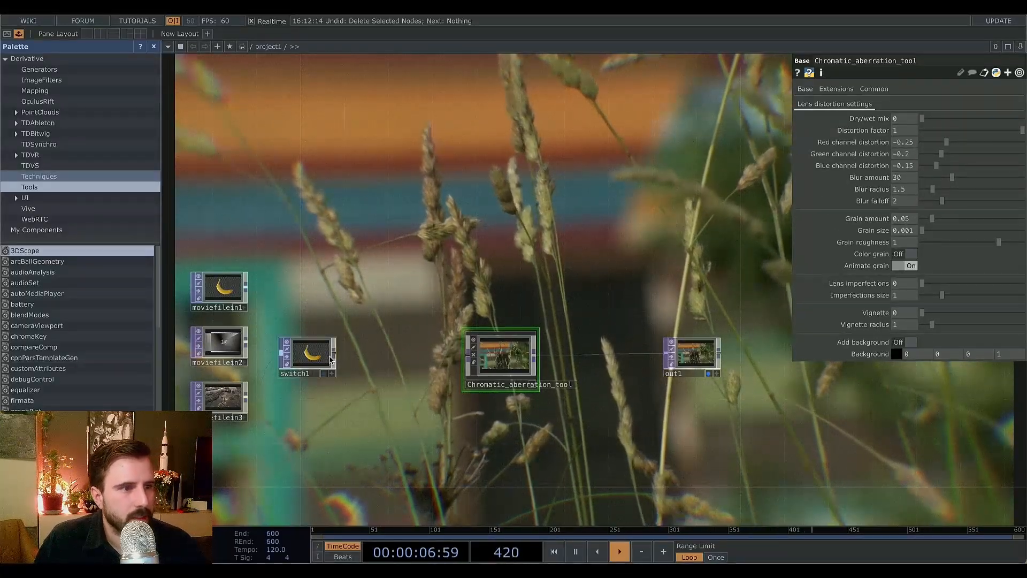
Wire switch1 into Chromatic_aberration_tool, adjust the red, green and blue channel distortions, and set the distortion factor to 0.457.
left_click_drag(334, 353, 467, 354)
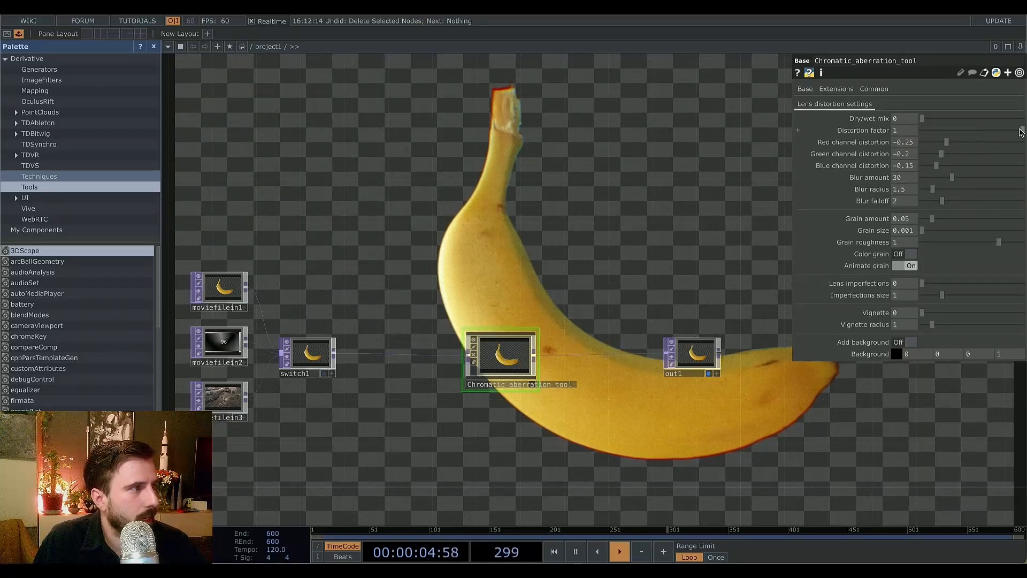
left_click_drag(947, 142, 964, 153)
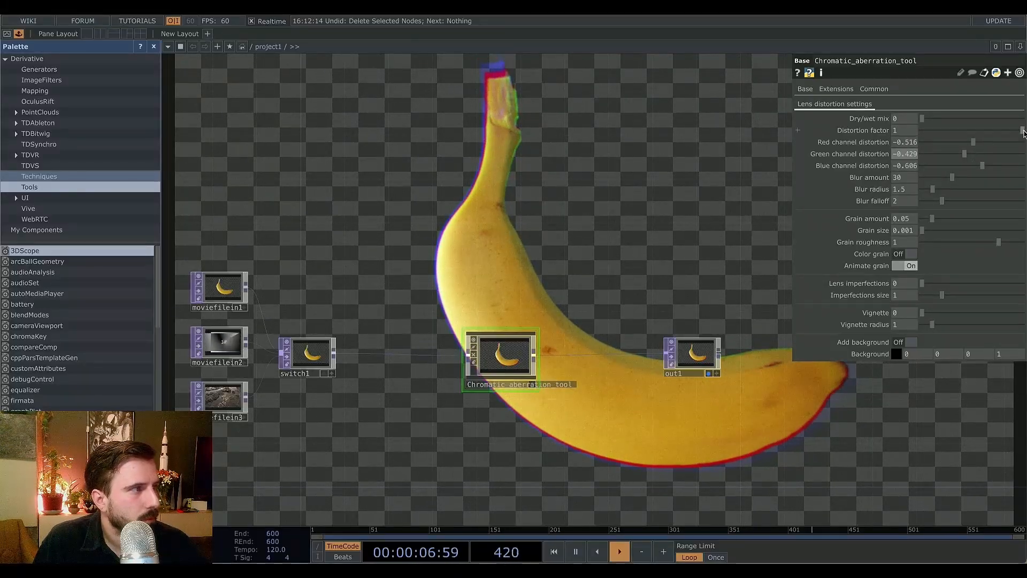
left_click_drag(1022, 131, 969, 140)
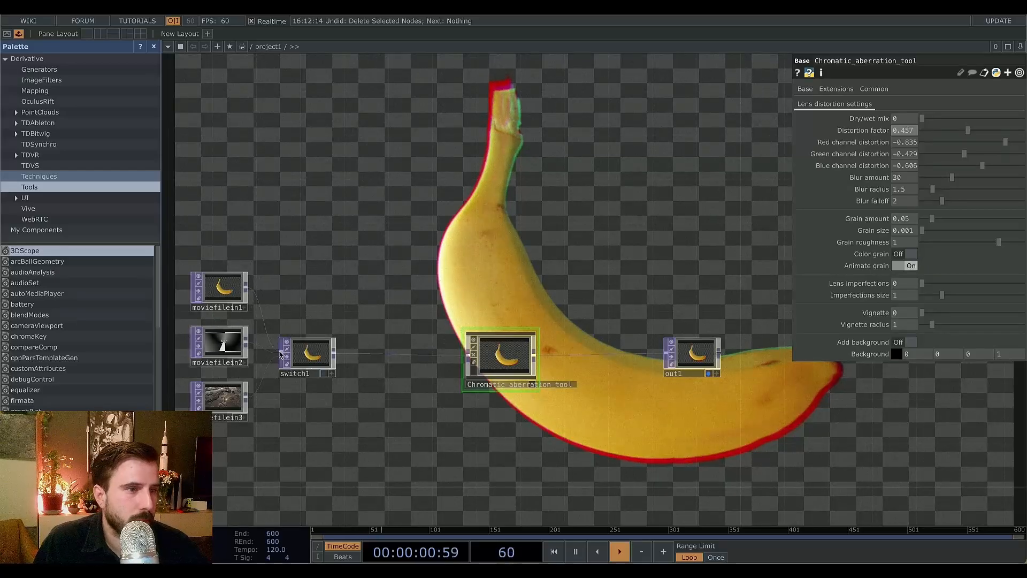
Raise switch1's index so the third movie file feeds the aberration tool.
left_click(307, 354)
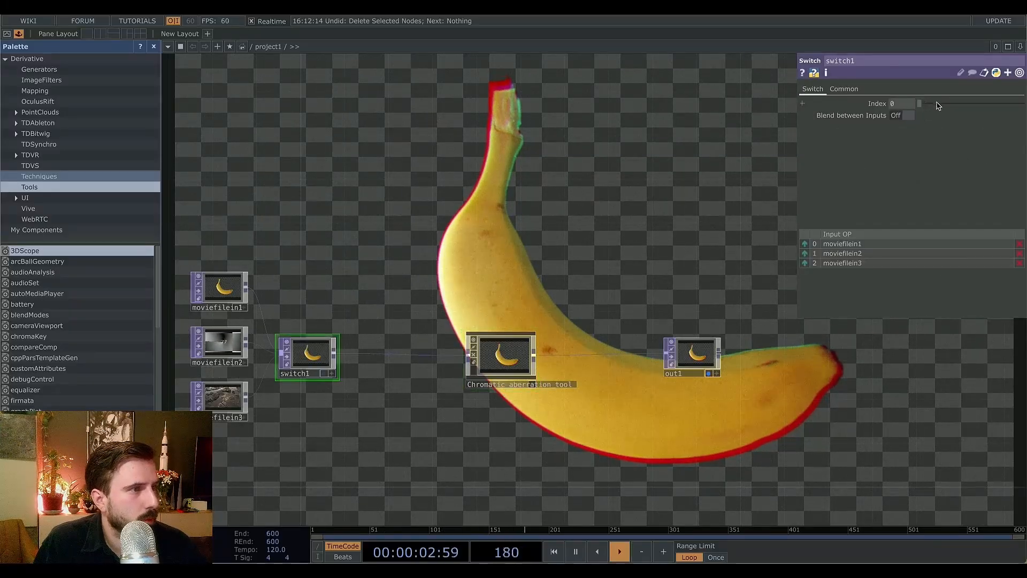
mouse_move(937, 105)
left_mouse_down()
mouse_move(948, 106)
mouse_move(939, 104)
left_mouse_up()
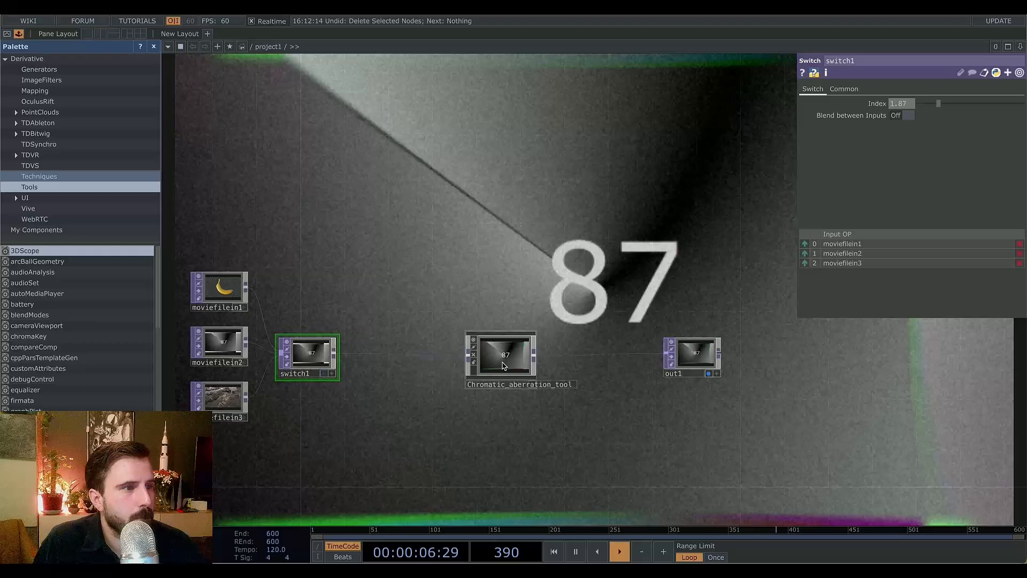
left_click(501, 355)
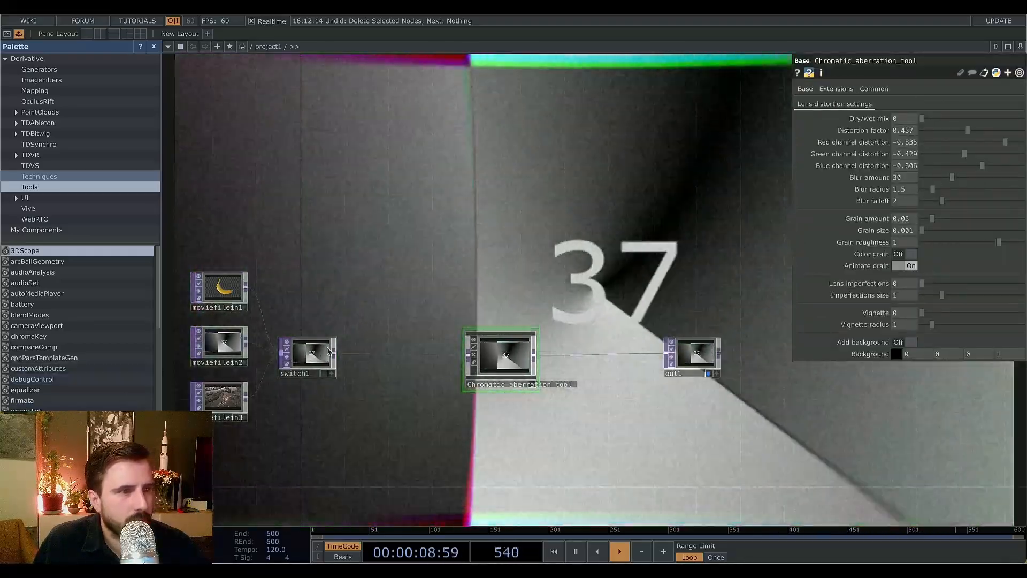
left_click(308, 353)
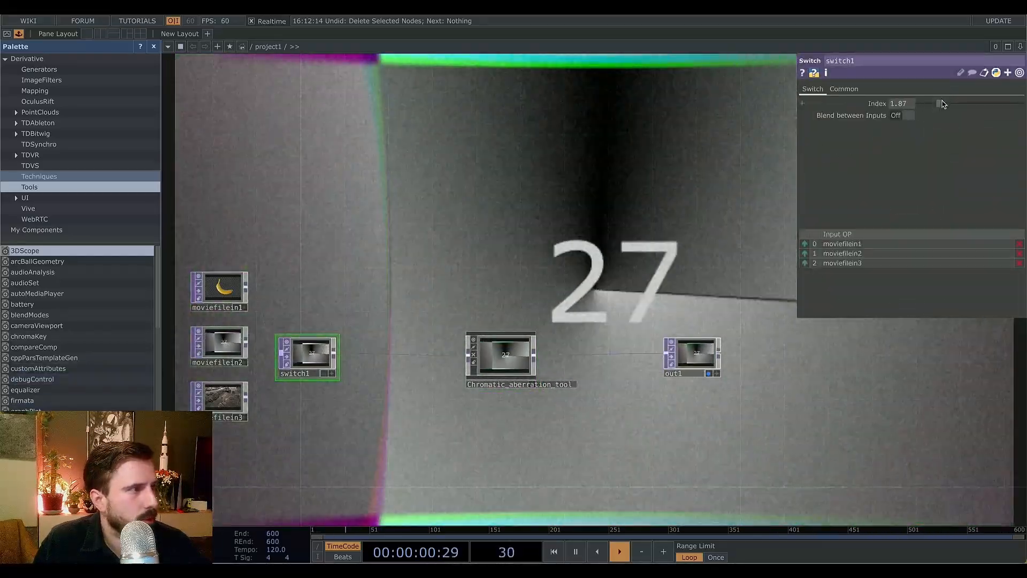
left_click_drag(939, 103, 948, 103)
left_click(503, 363)
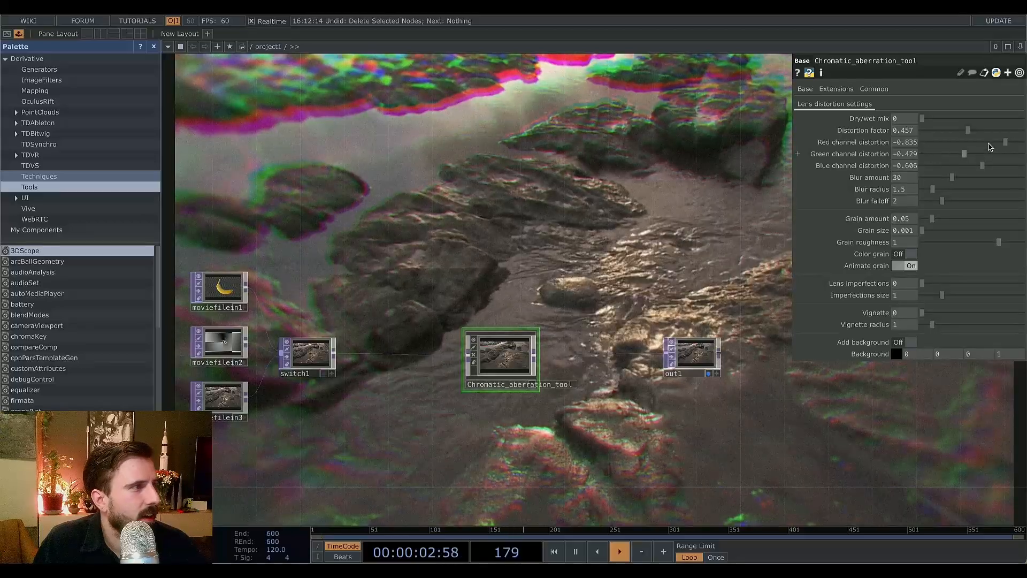
Set the distortion factor to 0.196, blur amount to 52.7, blur radius to 1.6 and blur falloff to 2.05.
left_click(941, 131)
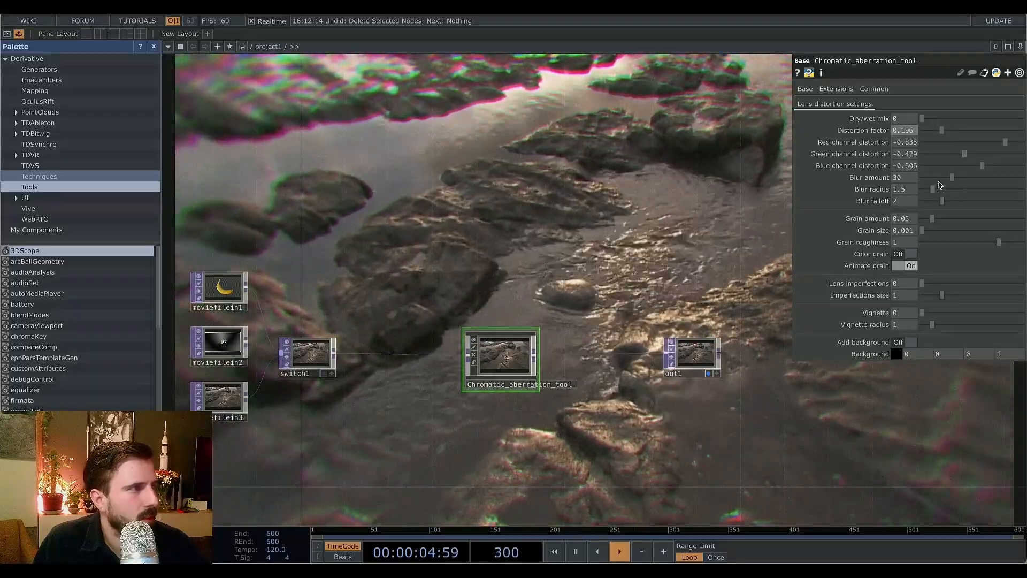
left_click_drag(959, 178, 933, 193)
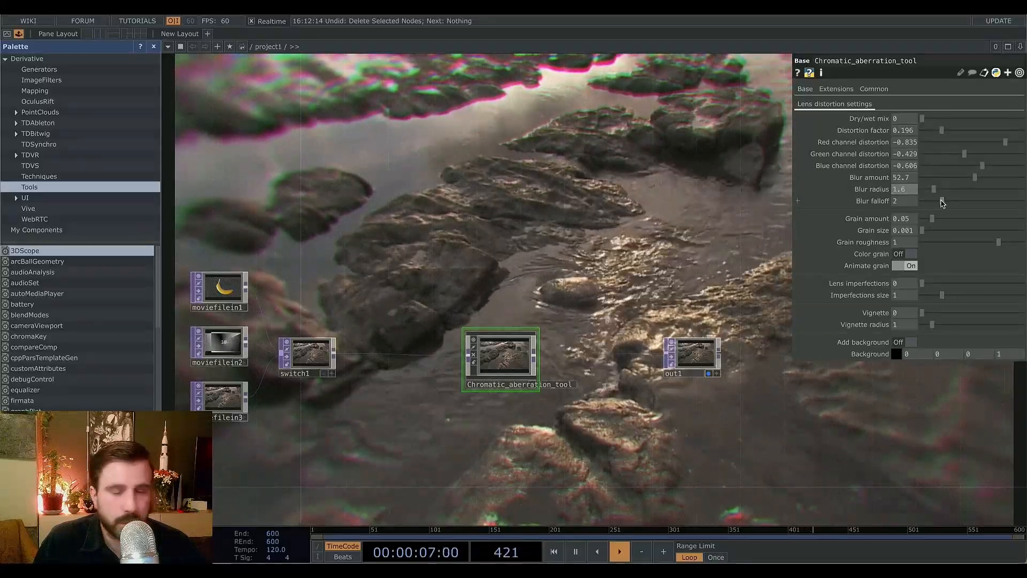
left_click_drag(942, 202, 896, 219)
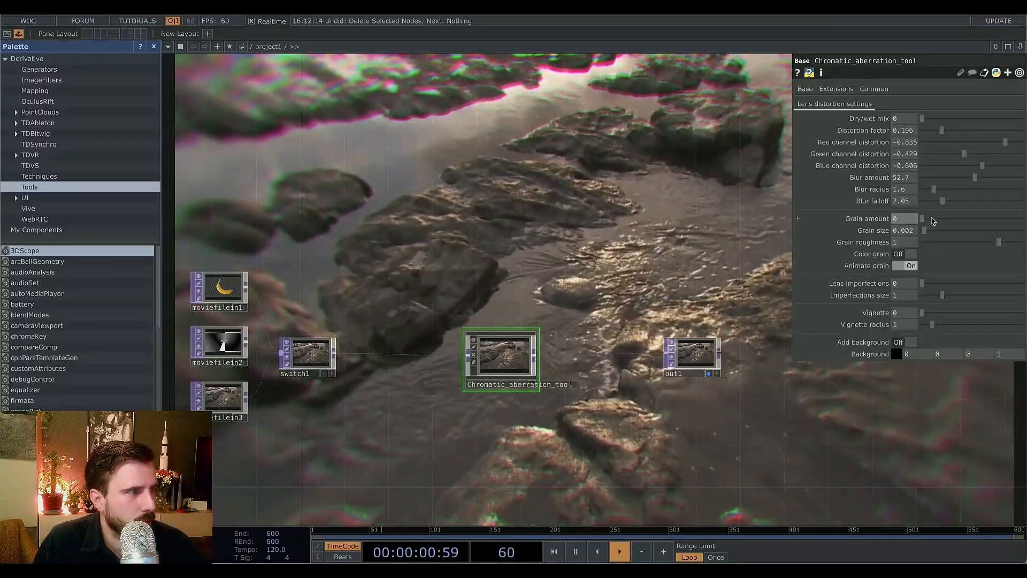
Set grain amount to 0.285, grain size to 0.0031, grain roughness to 1.788, and turn color grain on.
left_click(932, 219)
left_click(936, 243)
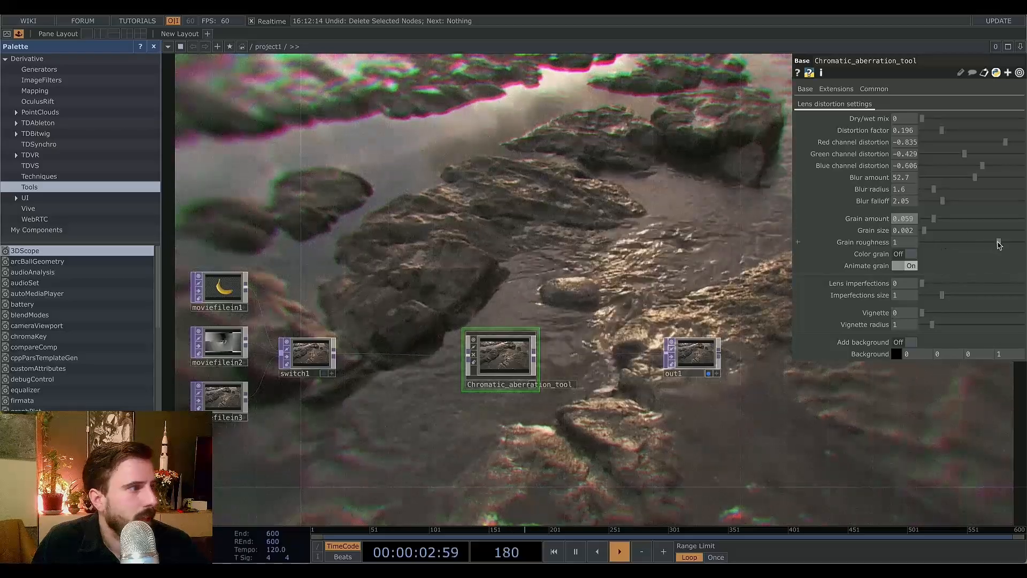
left_click(933, 230)
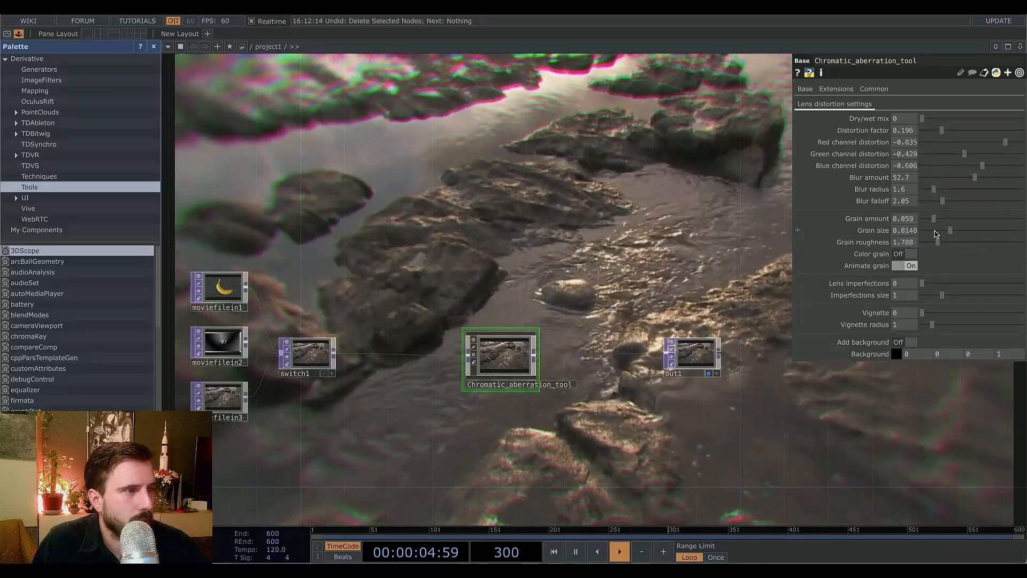
left_click_drag(936, 234, 926, 230)
left_click(980, 220)
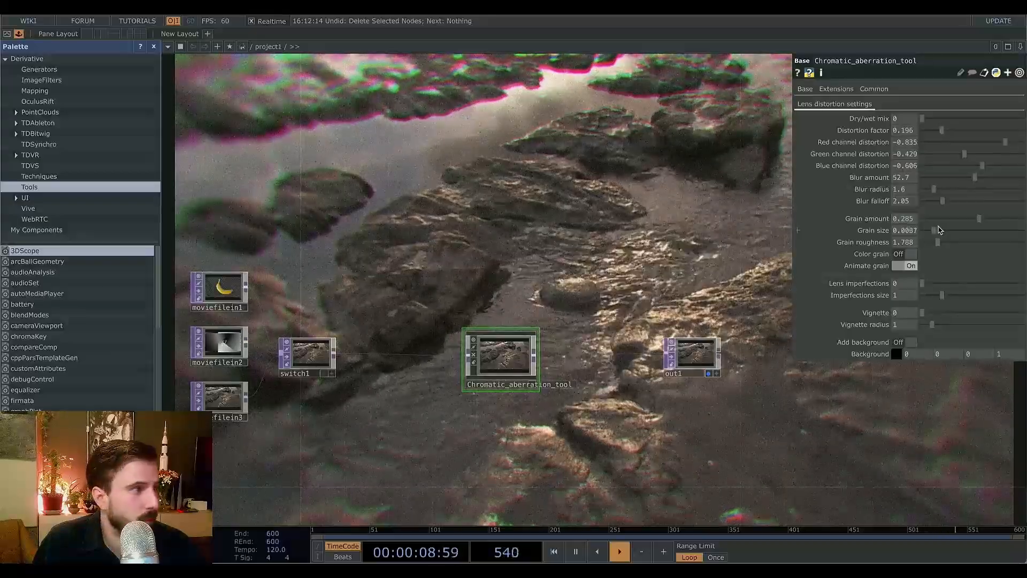
left_click_drag(940, 230, 936, 235)
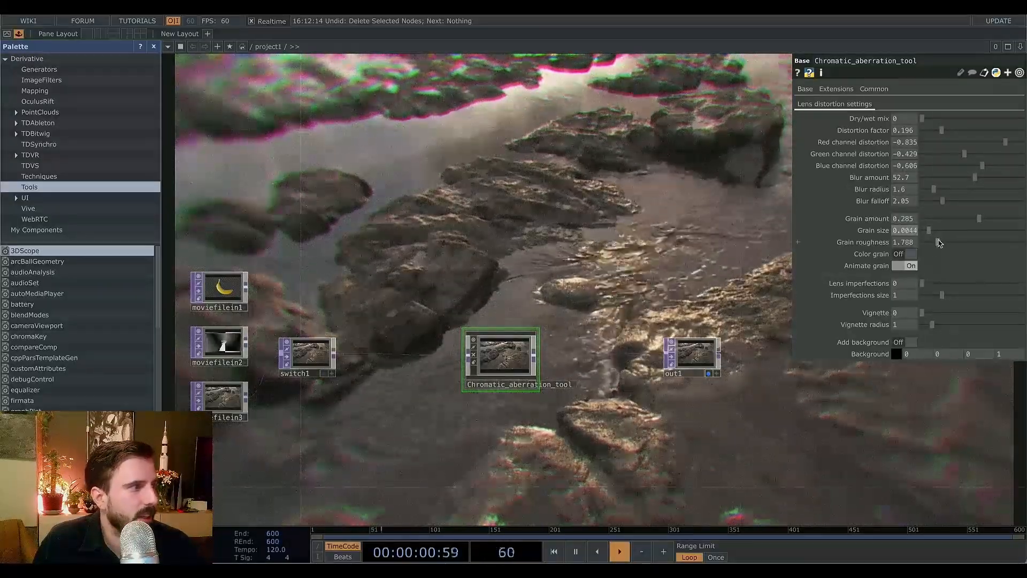
left_click_drag(929, 234, 927, 234)
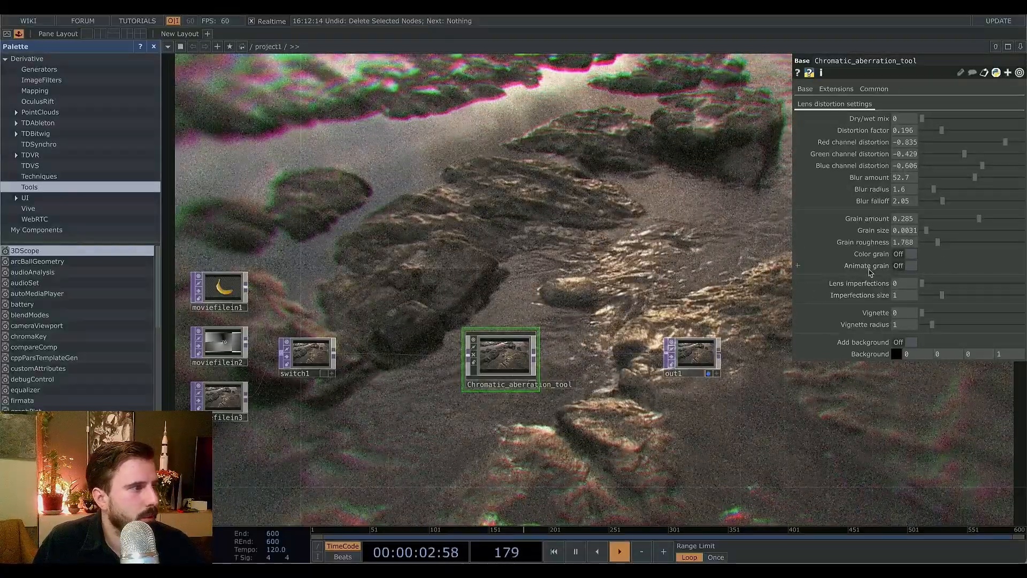
left_click(909, 254)
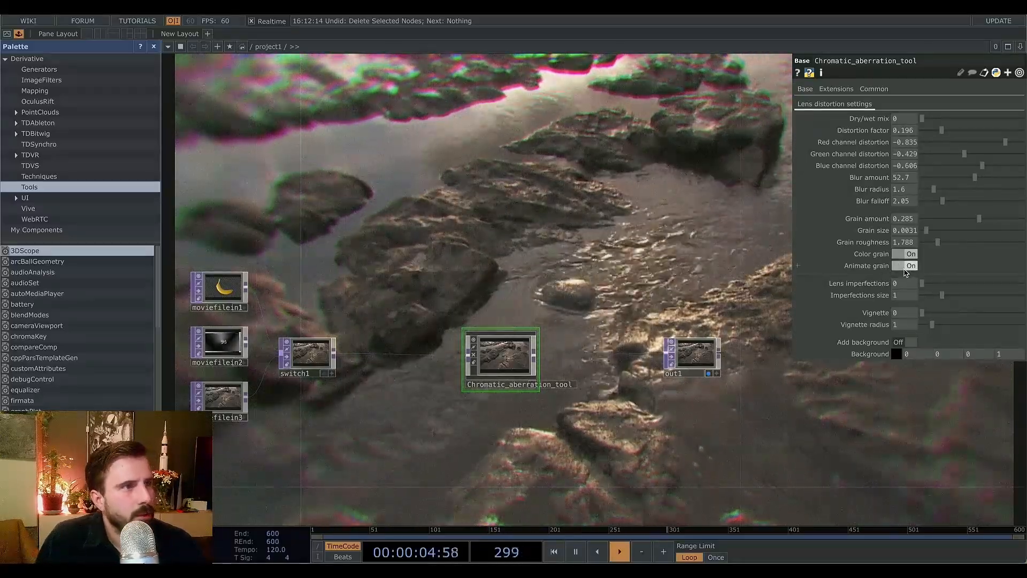
Set lens imperfections to 0.0059 and imperfections size to 0.95.
mouse_move(922, 283)
left_mouse_down()
mouse_move(950, 284)
mouse_move(937, 285)
left_mouse_up()
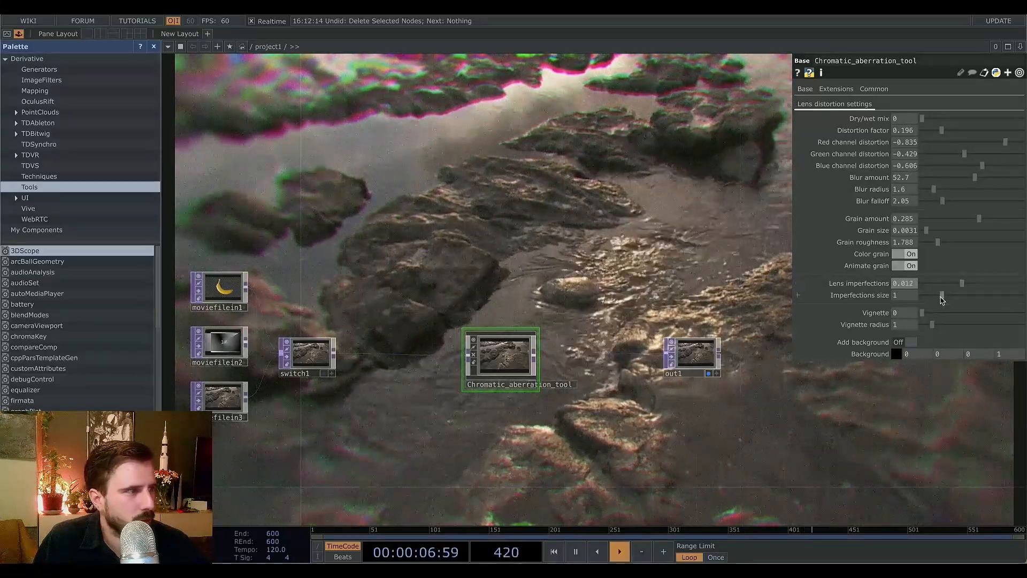
mouse_move(943, 298)
left_mouse_down()
mouse_move(1023, 284)
mouse_move(948, 286)
left_mouse_up()
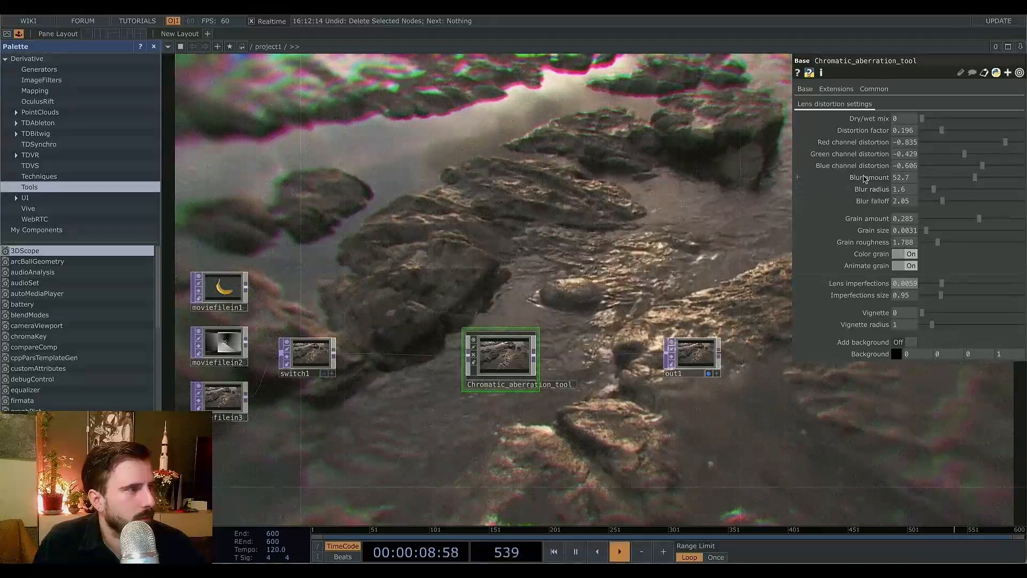
Readjust the blur amount to 30.9 and the blur radius to 0.89.
left_click_drag(974, 178, 999, 186)
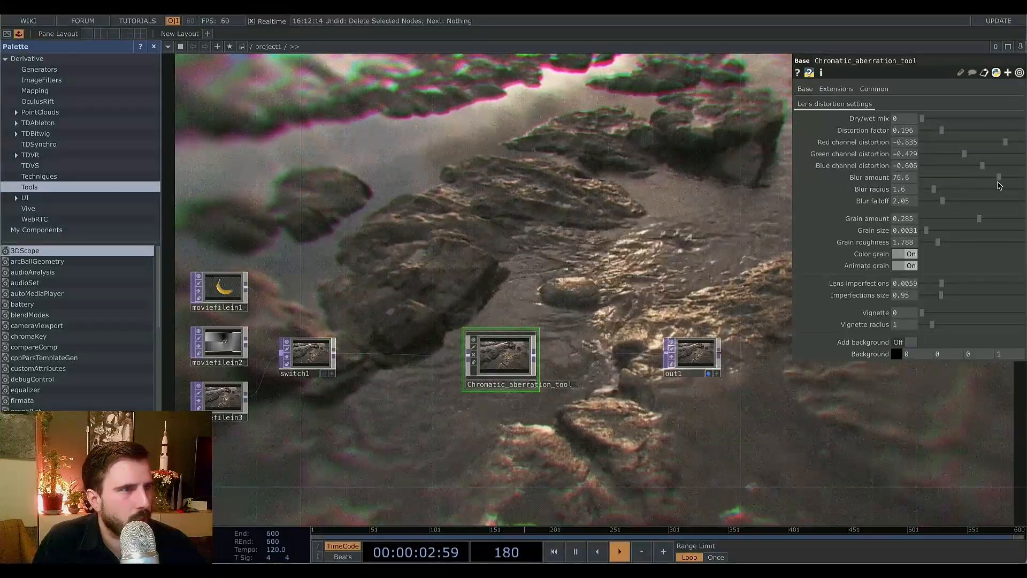
left_click_drag(937, 191, 928, 196)
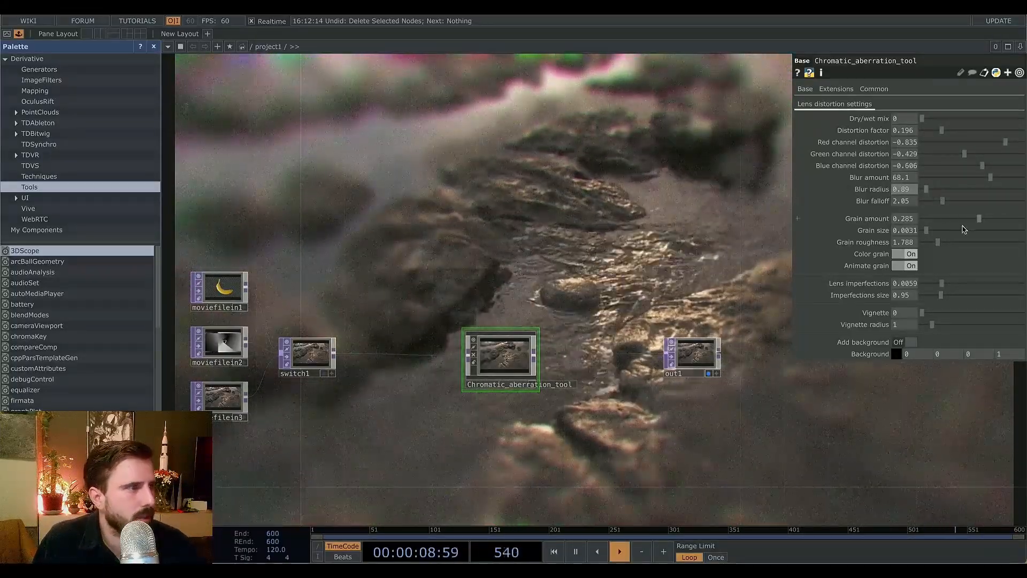
left_click_drag(981, 181, 952, 185)
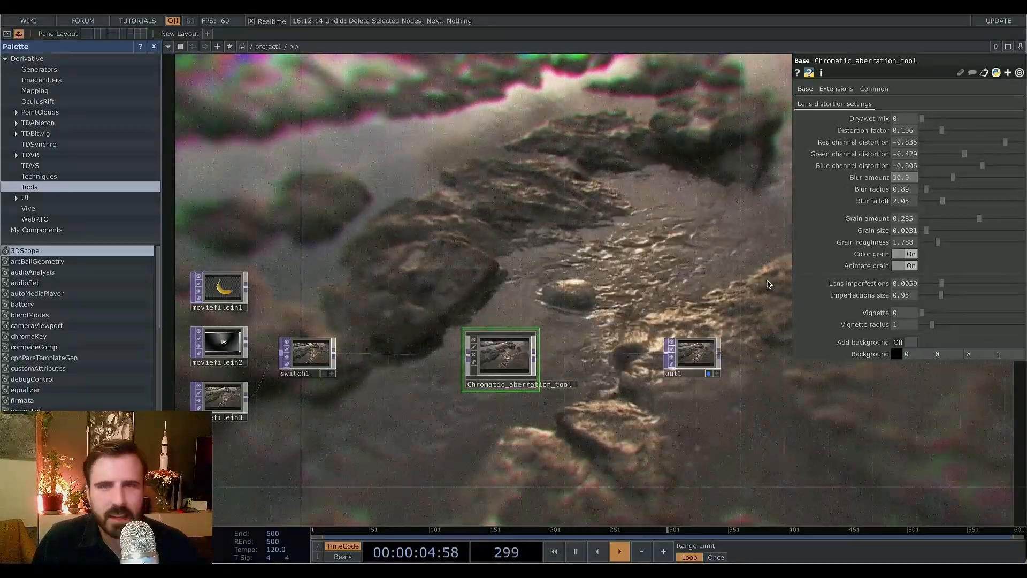
Set the vignette to 0.601 and the vignette radius to 1.48.
left_click_drag(924, 314, 1023, 316)
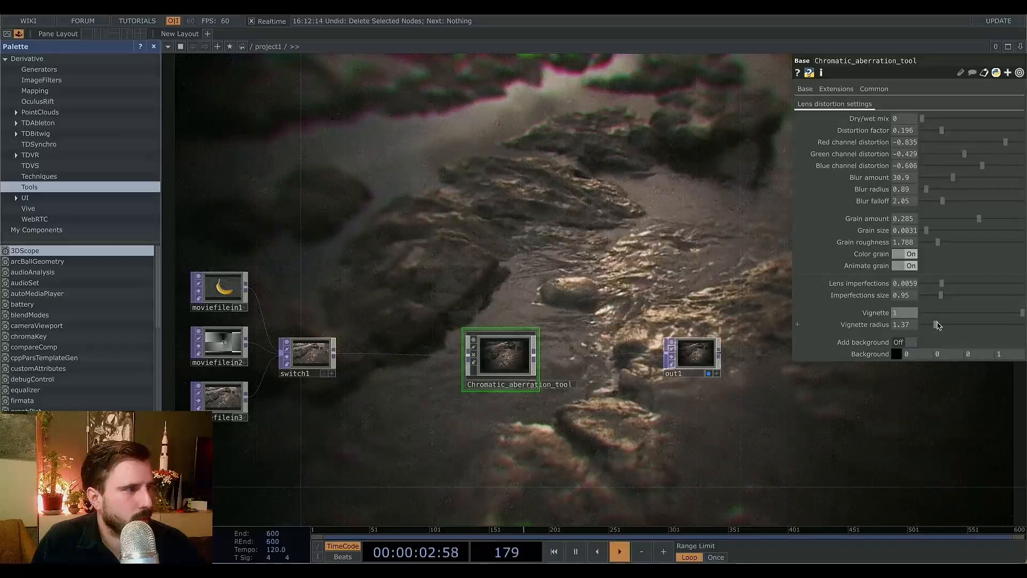
mouse_move(937, 325)
left_mouse_down()
mouse_move(950, 327)
mouse_move(929, 327)
mouse_move(943, 328)
left_mouse_up()
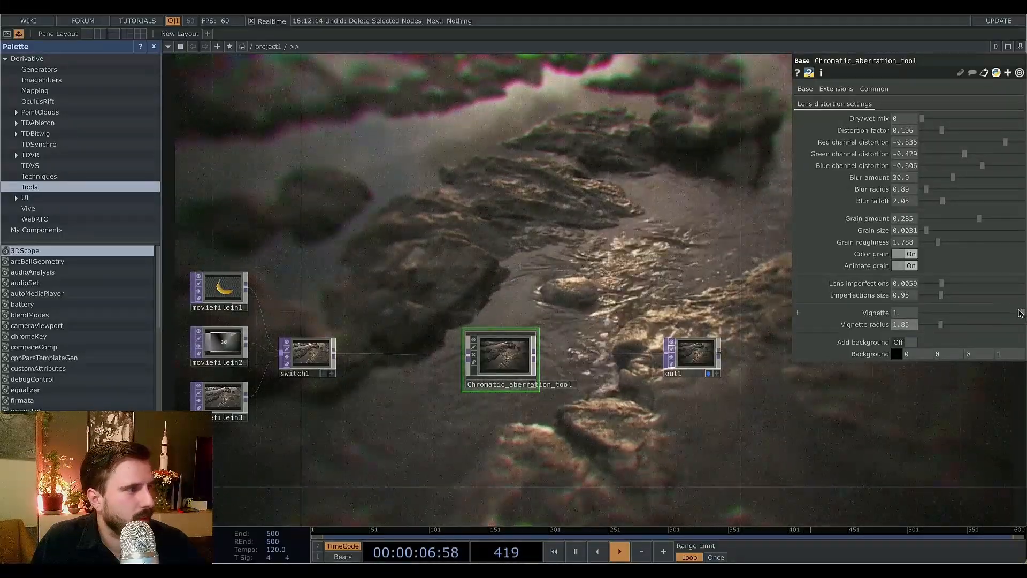
left_click_drag(1019, 311, 936, 329)
Set switch1's index back to 0 so the banana movie feeds the tool.
left_click(227, 297)
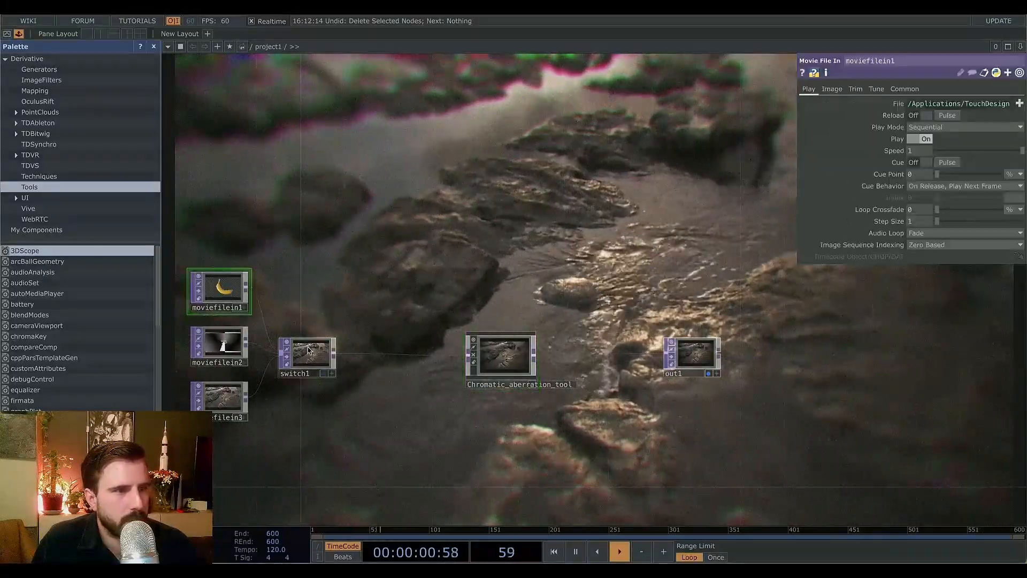
left_click(309, 357)
left_click_drag(945, 110, 927, 109)
left_click(234, 288)
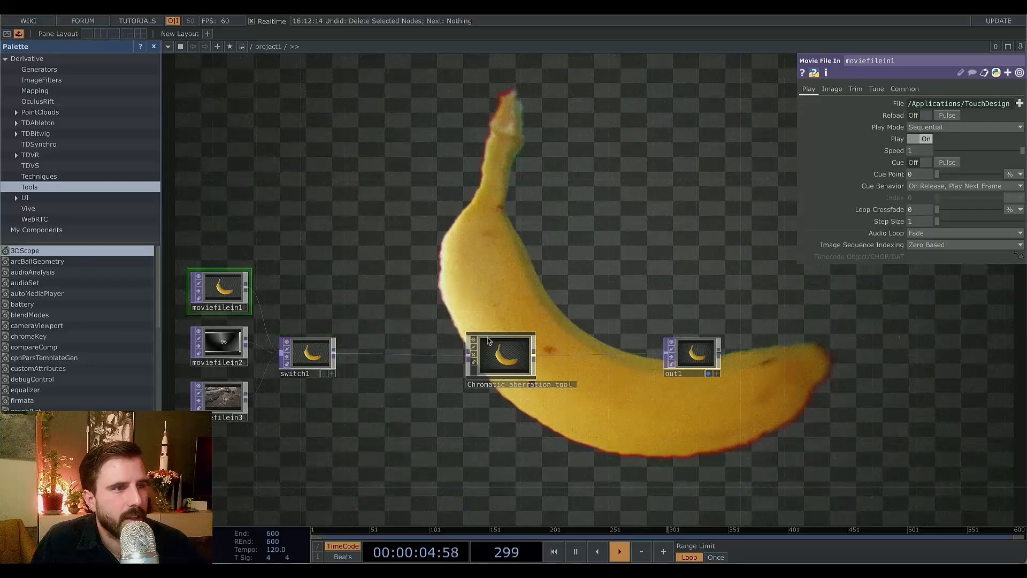
left_click(503, 357)
Turn on Add background and choose black as the background colour in the colour picker.
left_click(910, 343)
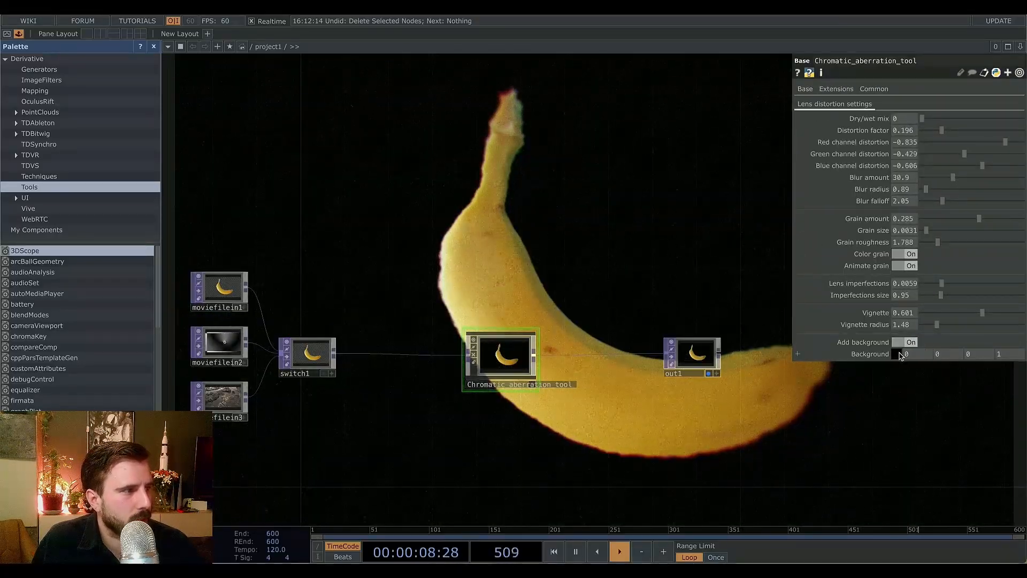
left_click(897, 354)
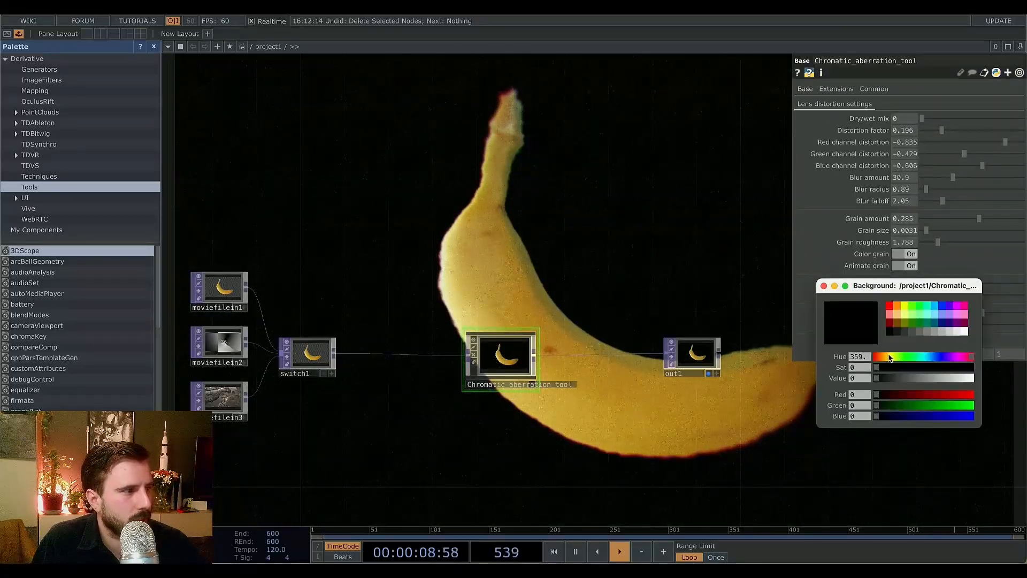
left_click(909, 320)
left_click(903, 312)
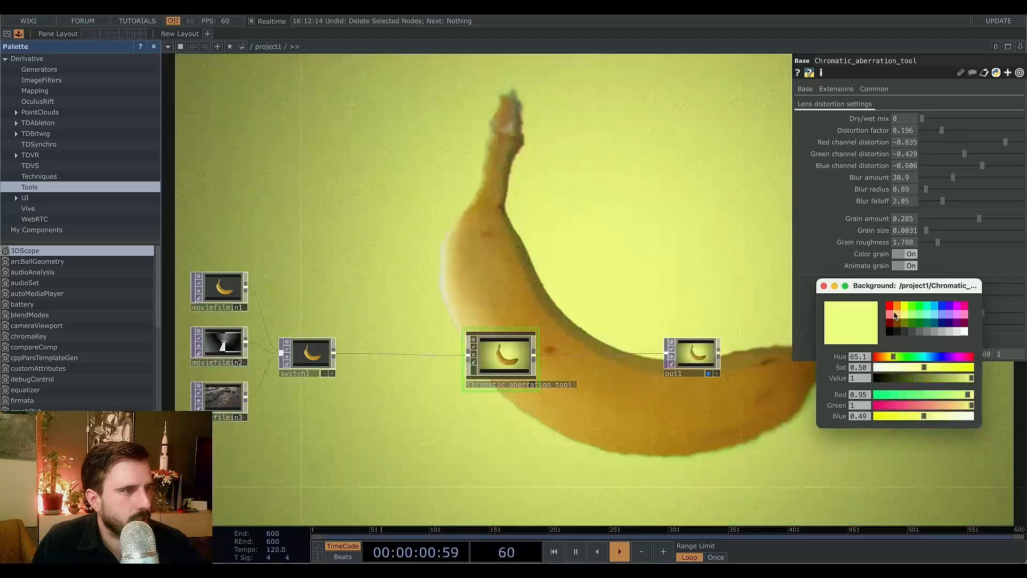
left_click(897, 314)
left_click(889, 331)
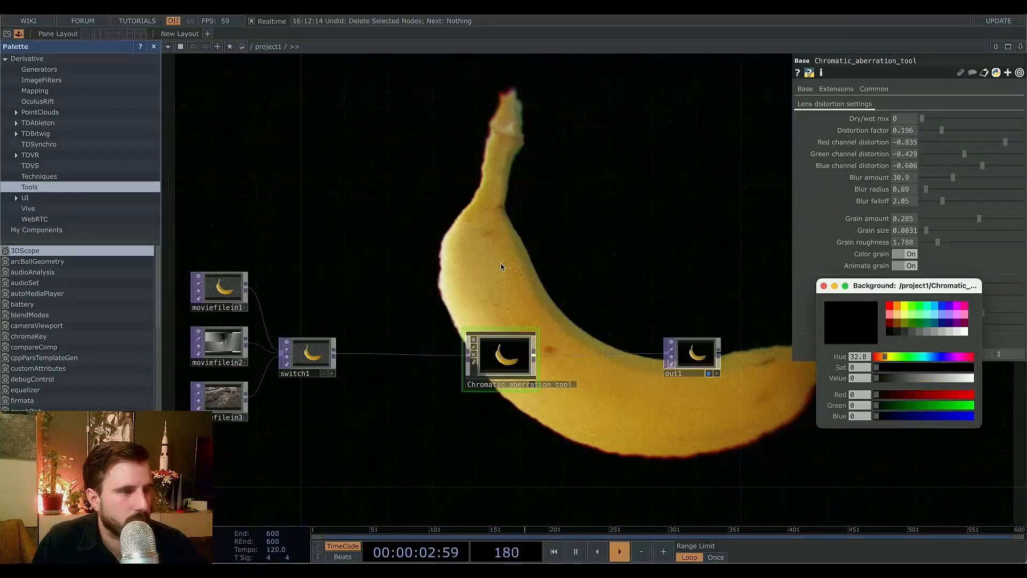
Enter the Chromatic_aberration_tool component and examine its internal node network.
left_click(495, 362)
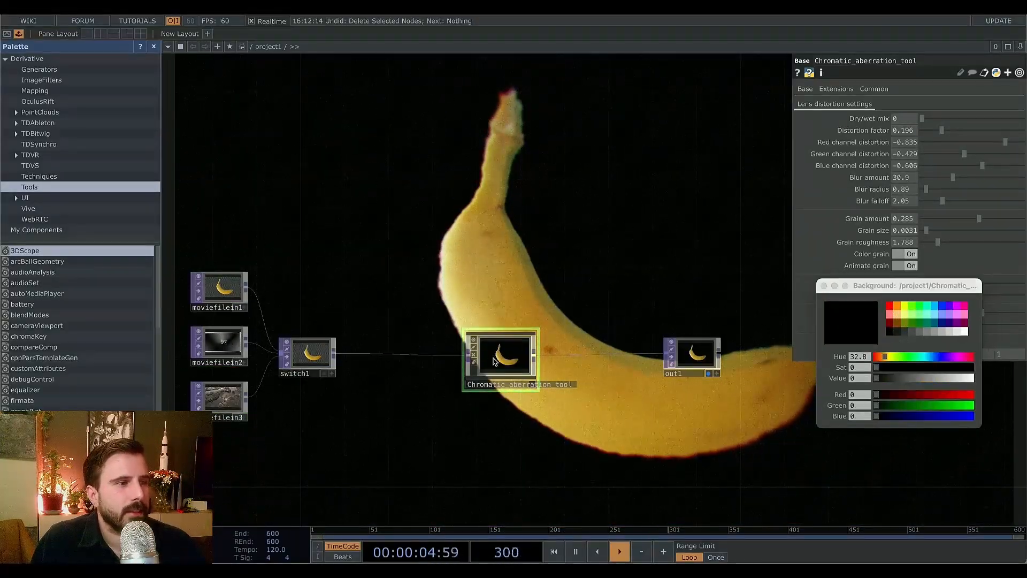
key("i")
left_click_drag(437, 251, 432, 122)
scroll(410, 349, "up", 5)
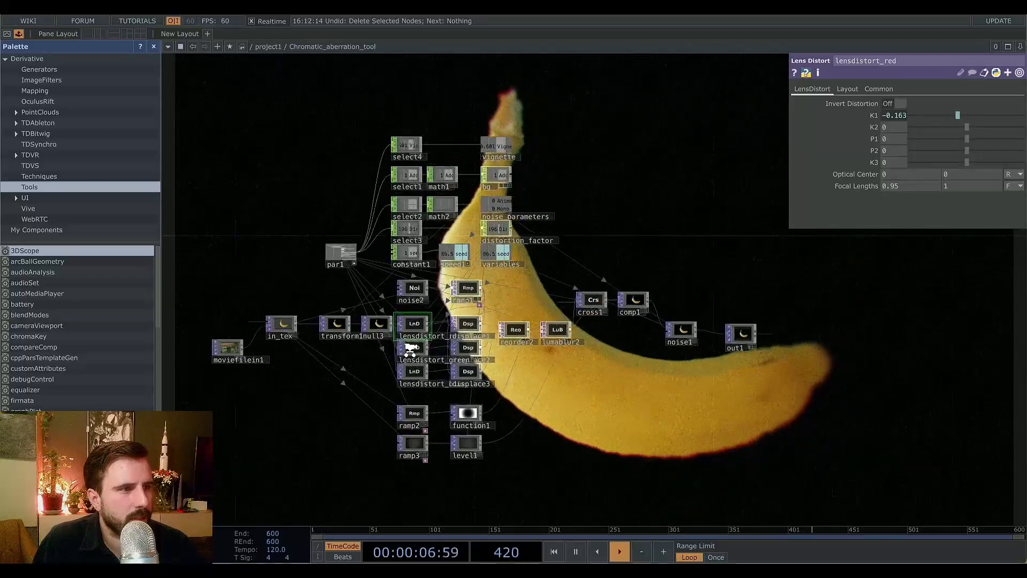
scroll(409, 349, "up", 3)
left_click_drag(593, 417, 697, 412)
scroll(707, 417, "down", 2)
left_click_drag(736, 441, 777, 453)
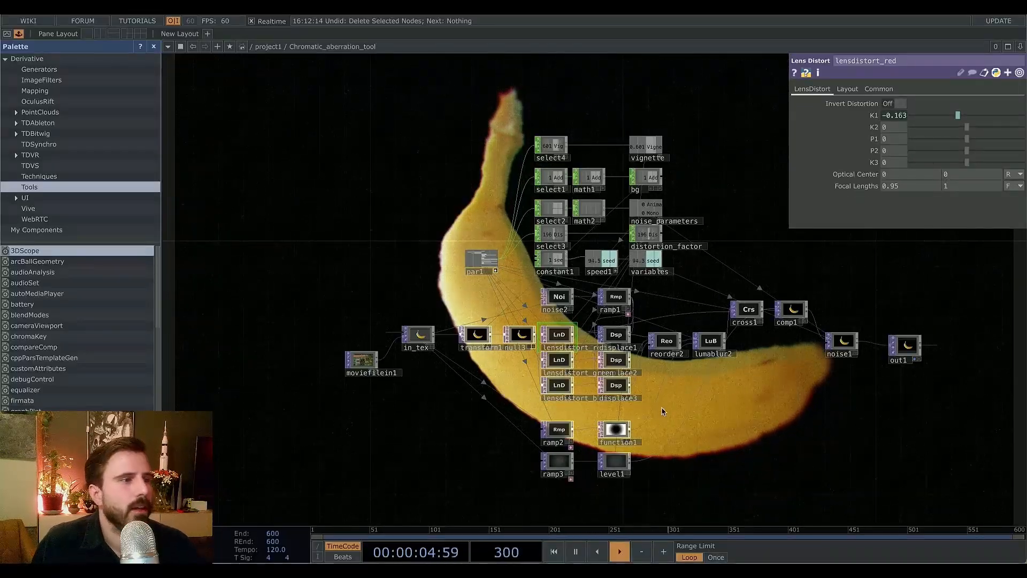
left_click_drag(662, 411, 620, 377)
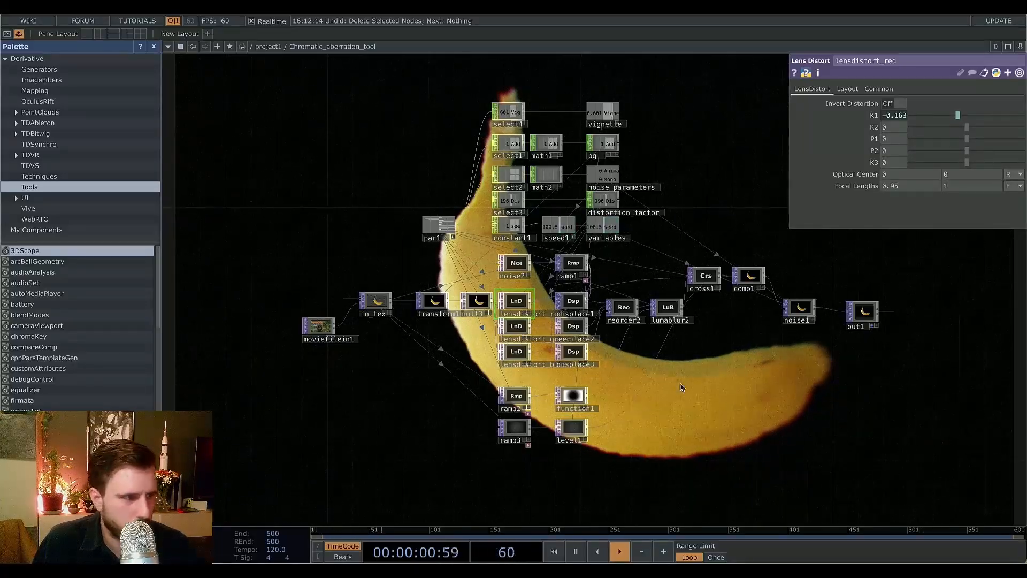
left_click_drag(661, 381, 685, 385)
scroll(688, 387, "up", 4)
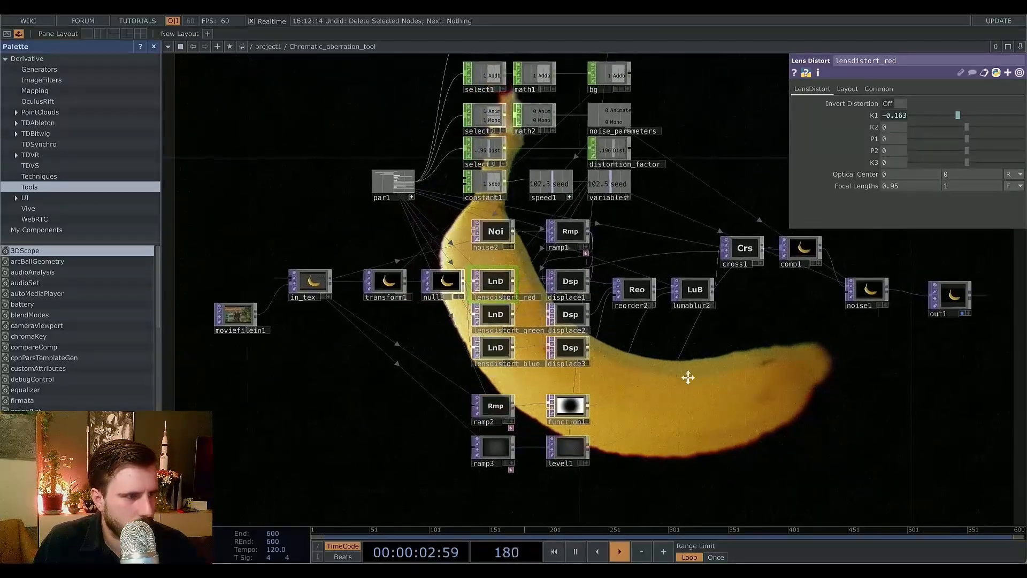
left_click_drag(691, 354, 722, 356)
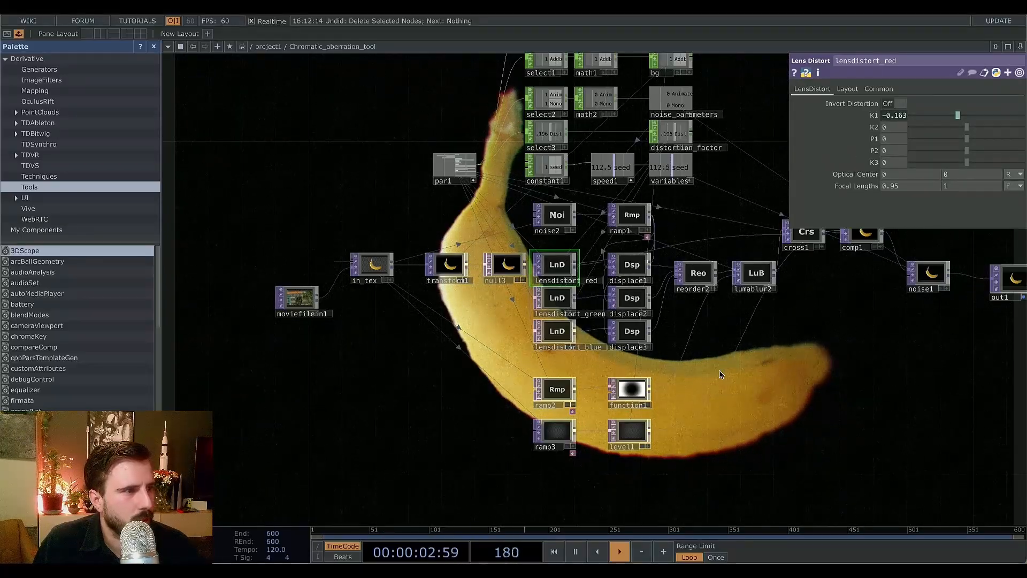
Examine the lens distort, displace and parameter nodes inside the component, then return to the parent network.
left_click_drag(700, 375, 530, 385)
scroll(690, 371, "down", 4)
left_click_drag(689, 375, 680, 385)
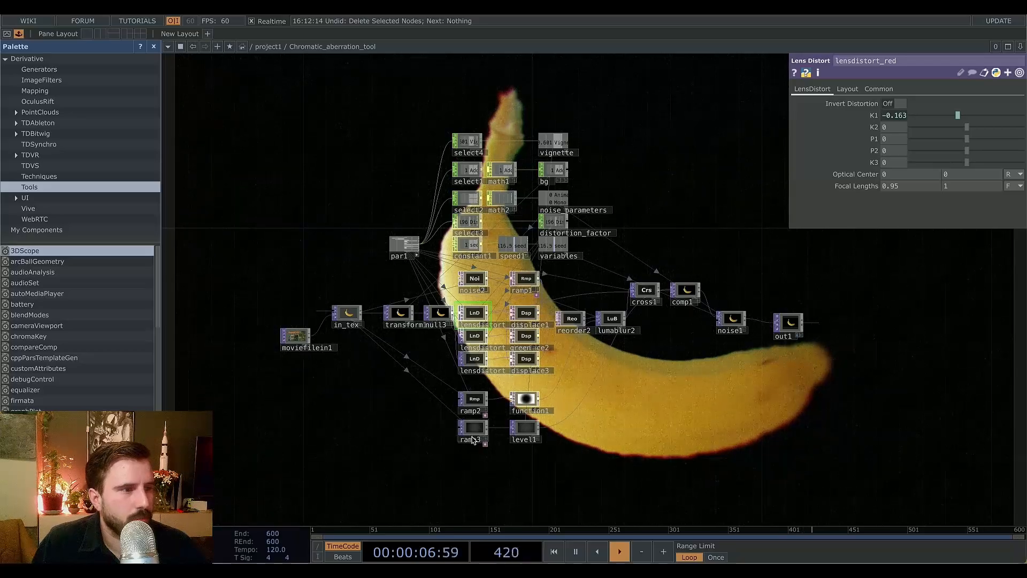
scroll(567, 334, "up", 5)
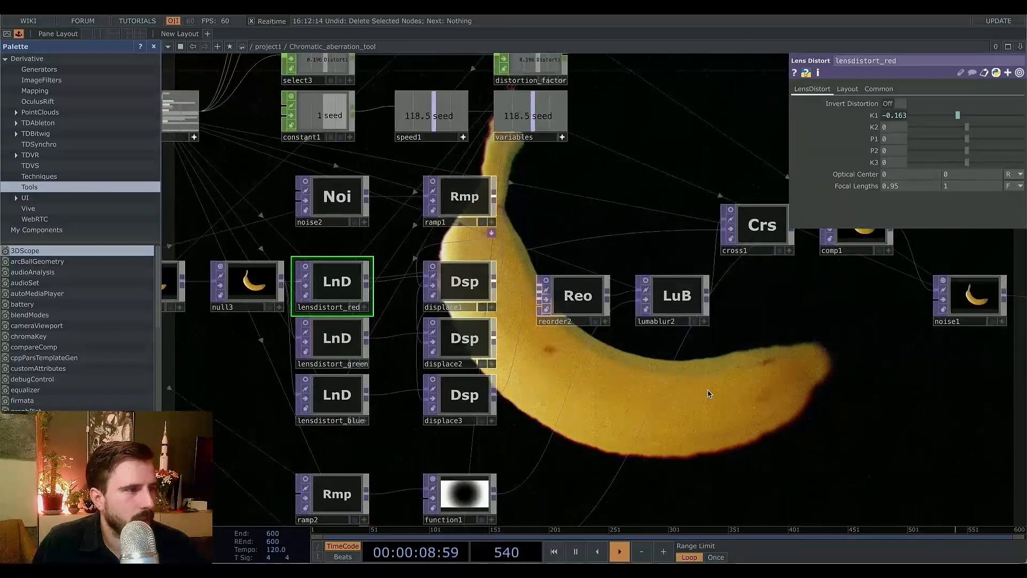
scroll(710, 394, "down", 1)
left_click_drag(722, 397, 670, 393)
scroll(670, 394, "down", 5)
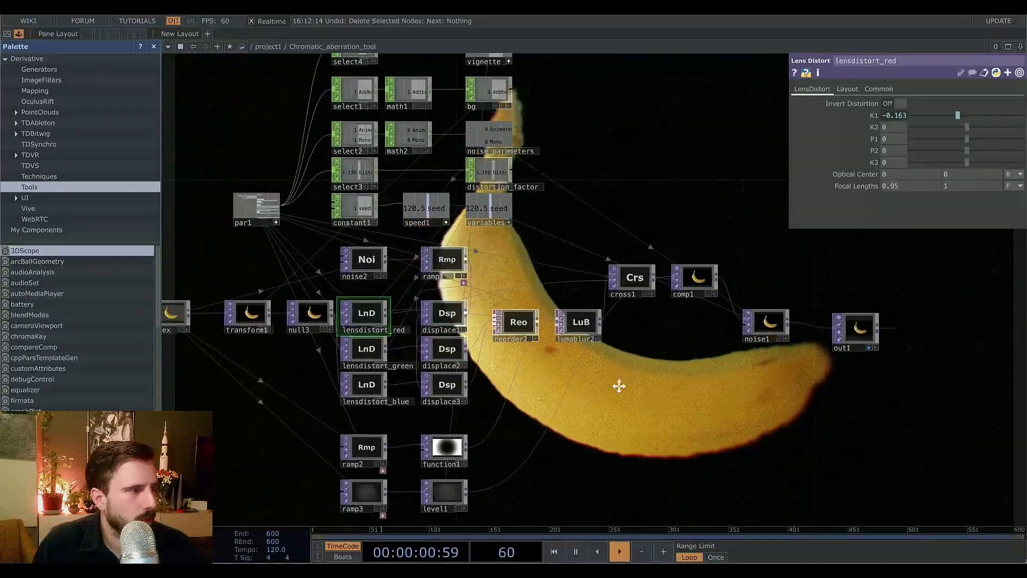
scroll(657, 398, "down", 3)
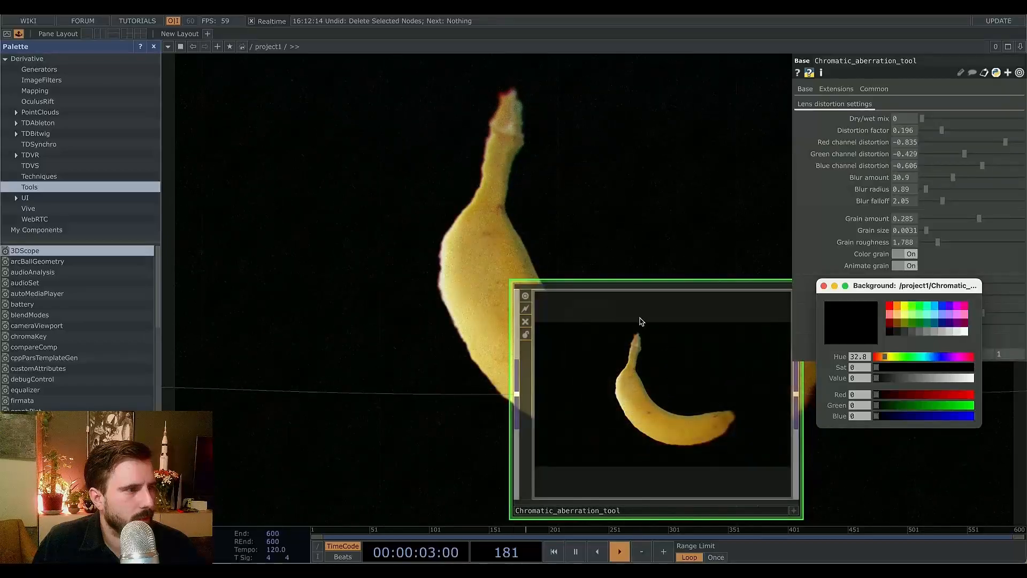
Feed the grass movie into the Chromatic_aberration_tool instead of the banana.
scroll(642, 322, "down", 1)
left_click_drag(661, 352, 605, 299)
scroll(571, 367, "down", 5)
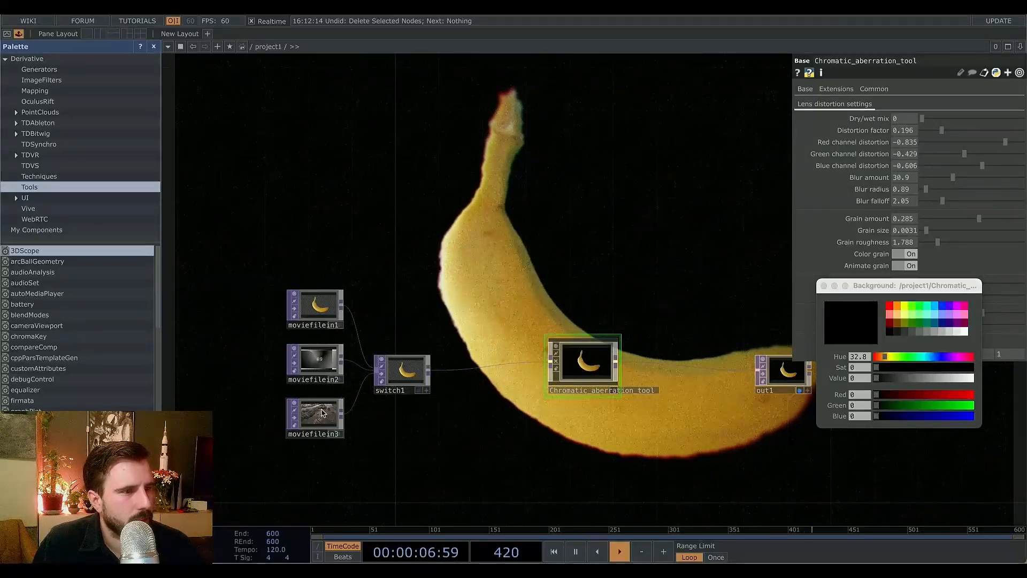
right_click(533, 364)
left_click(550, 384)
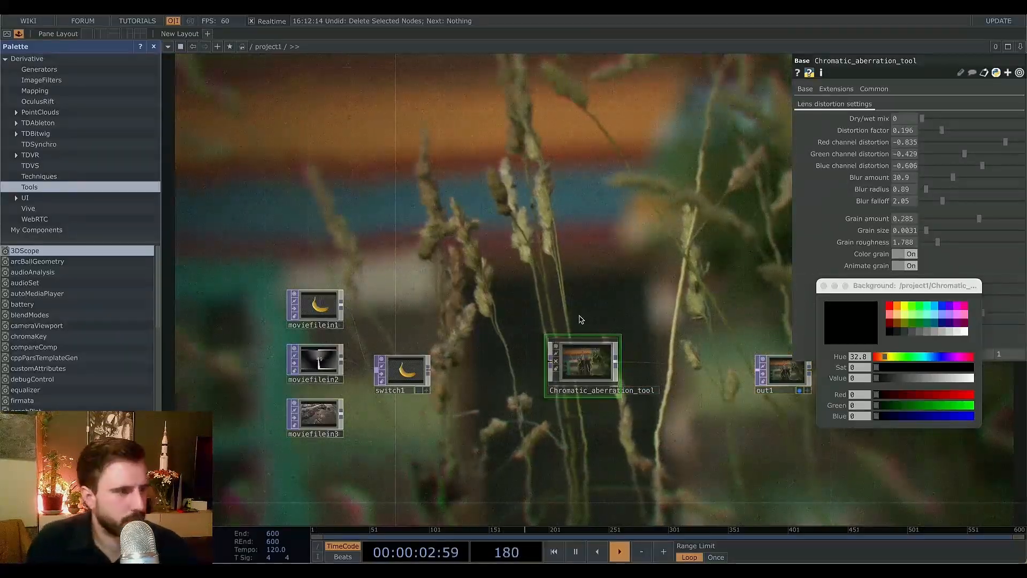
Set the tool's dry/wet mix to 0.559.
scroll(583, 342, "up", 5)
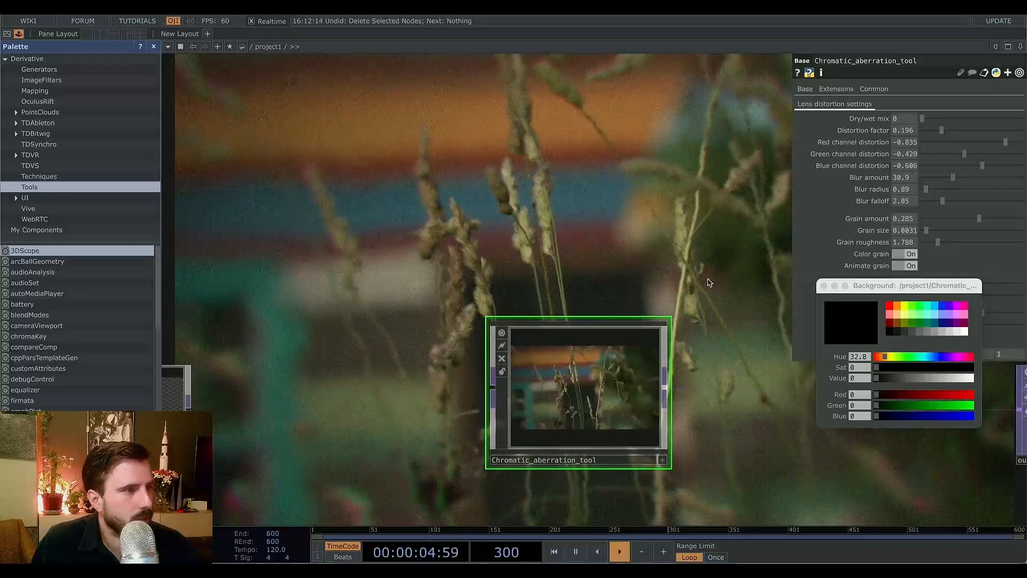
left_click_drag(703, 278, 648, 230)
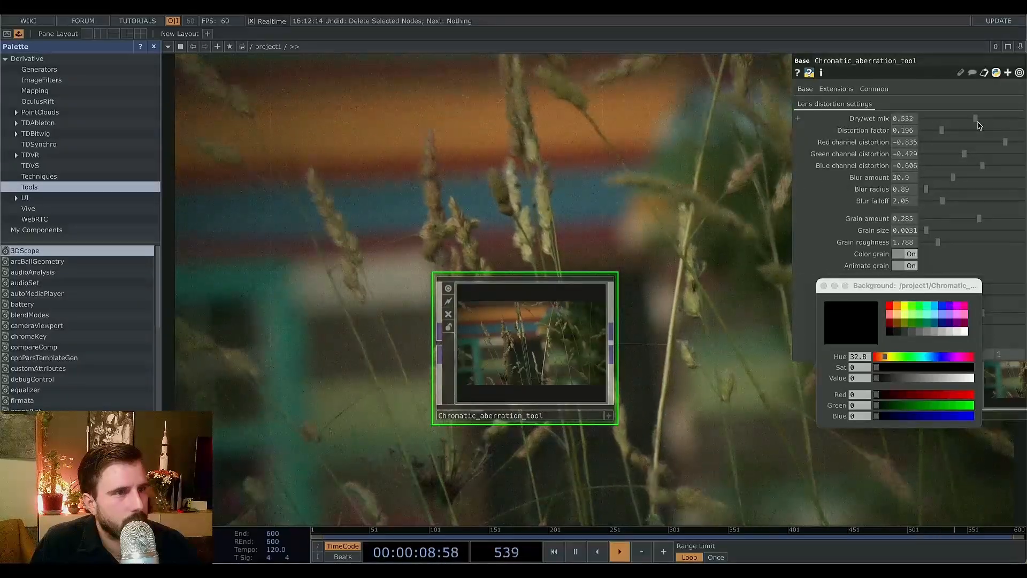
left_click_drag(956, 117, 977, 131)
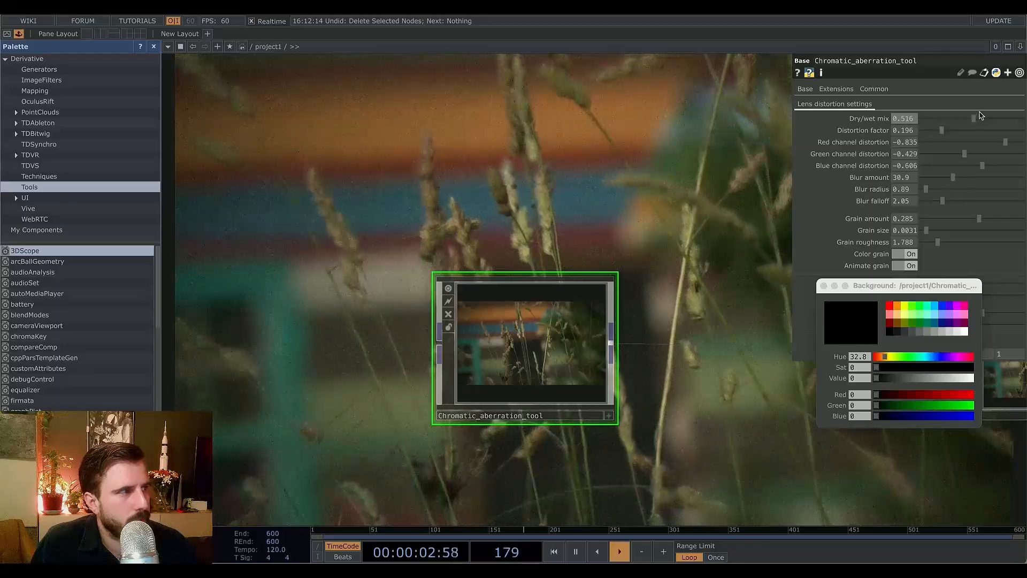
left_click_drag(979, 120, 981, 121)
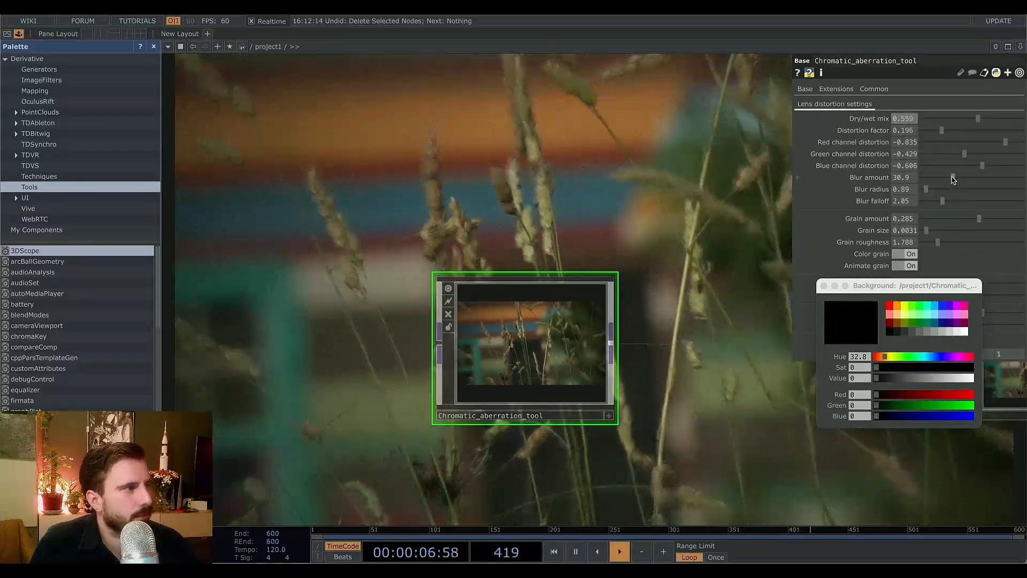
Set the blur amount to 16 and the grain amount to 0.078.
left_click_drag(952, 180, 928, 191)
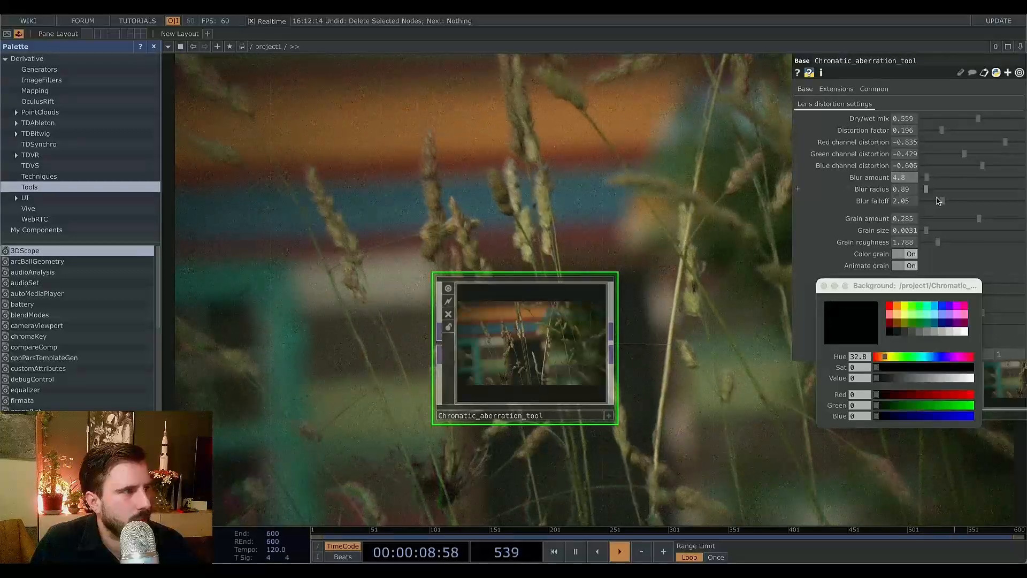
left_click_drag(979, 219, 938, 220)
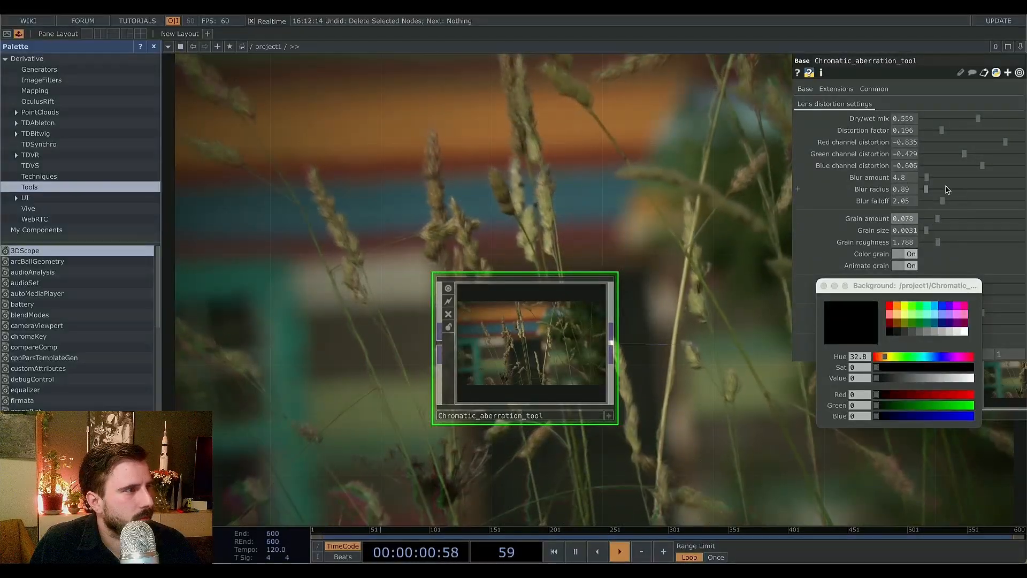
left_click_drag(927, 178, 938, 180)
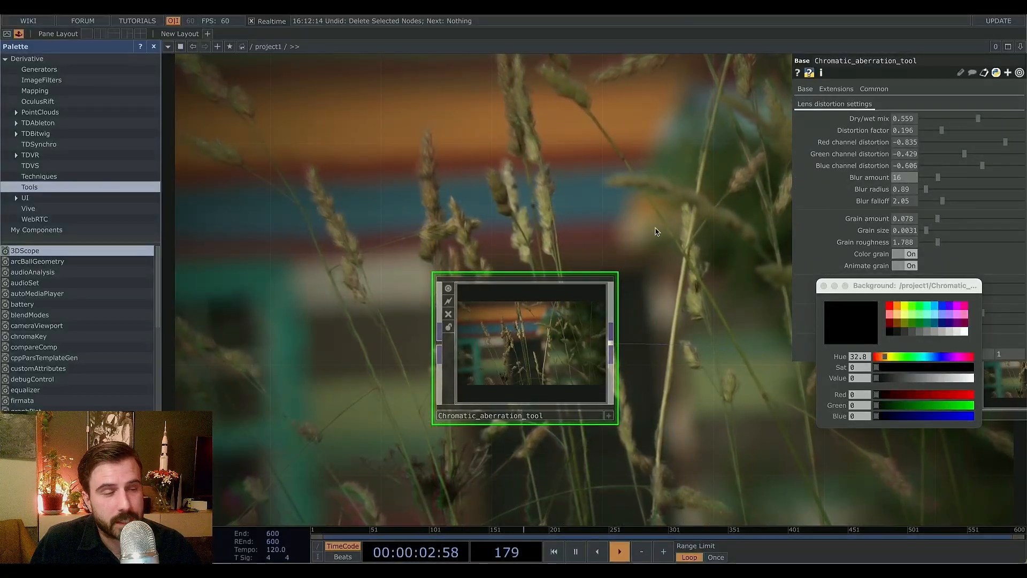
Delete the Chromatic_aberration_tool component.
scroll(509, 236, "down", 5)
scroll(509, 236, "up", 4)
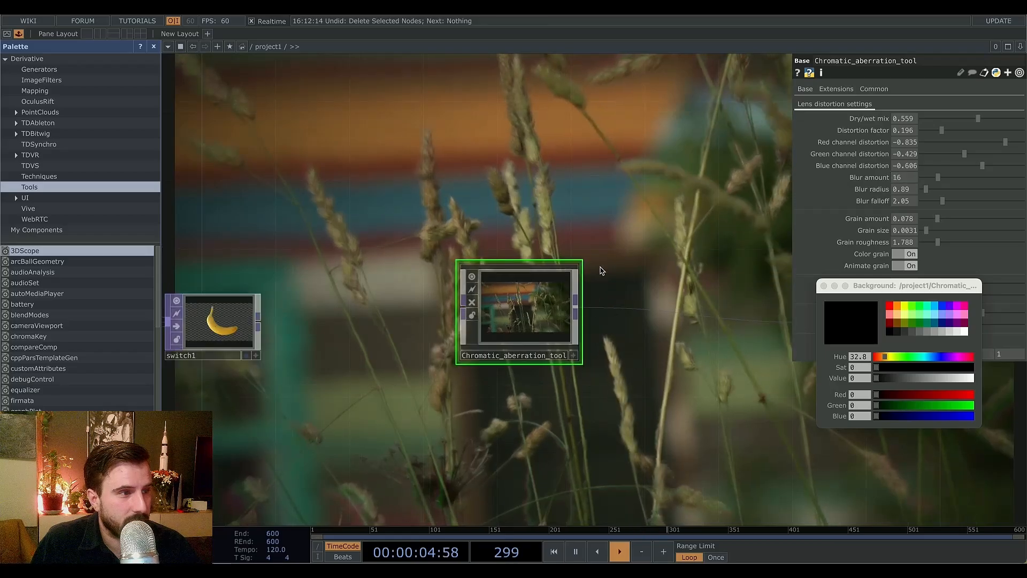
key("Delete")
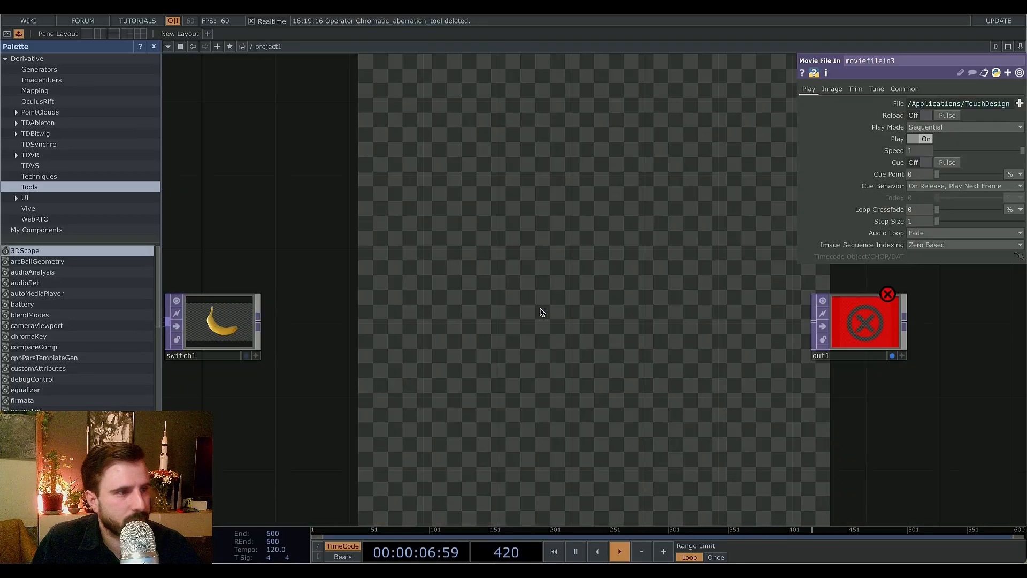
Add a Null TOP after switch1 and wire it into out1.
right_click(258, 323)
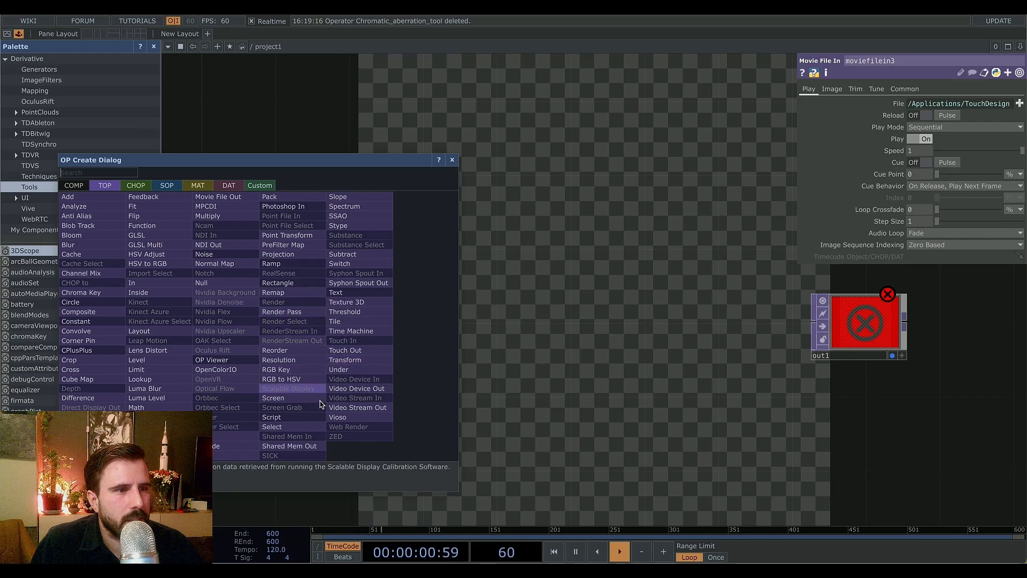
left_click(201, 282)
left_click(489, 436)
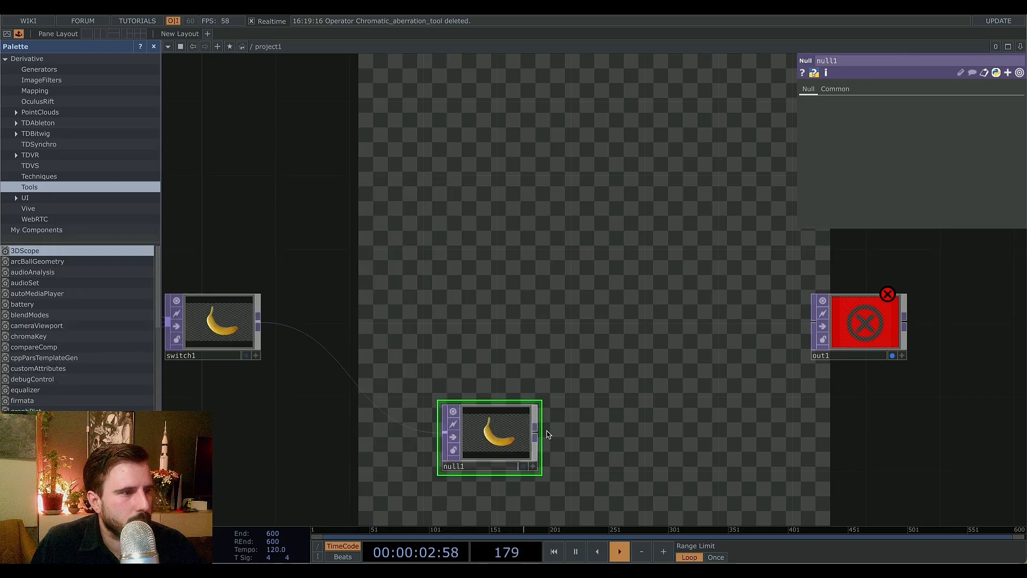
left_click_drag(535, 427, 814, 320)
left_click_drag(633, 444, 691, 359)
Set switch1's index to 2 so the rocks movie is selected.
scroll(426, 423, "down", 5)
left_click(235, 357)
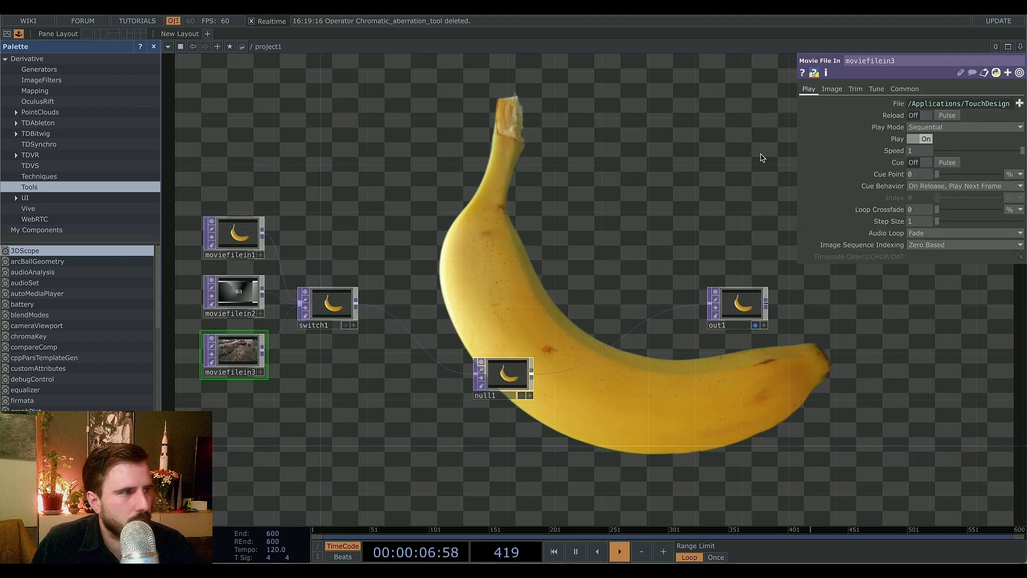
left_click(327, 303)
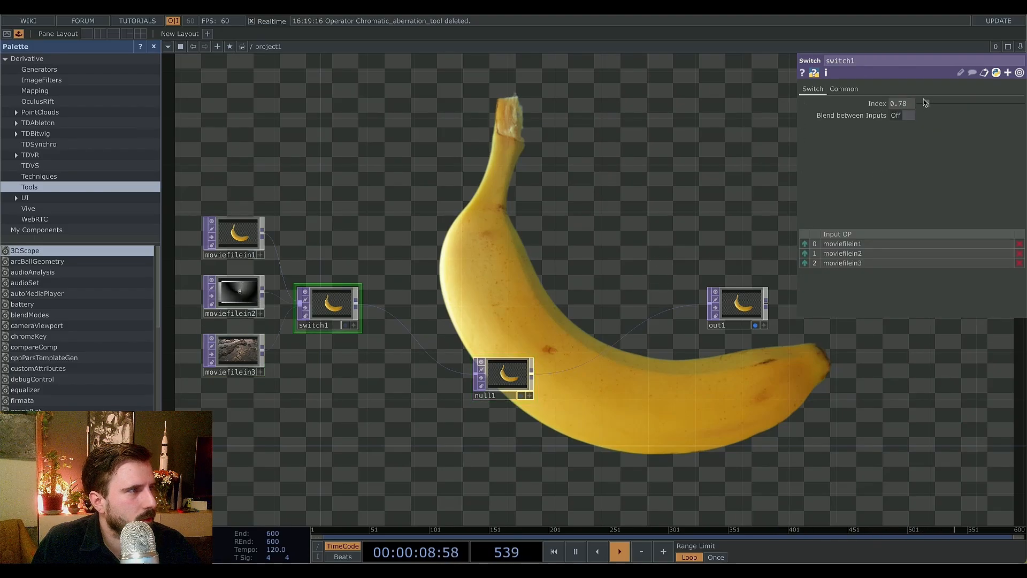
left_click(933, 103)
left_click(947, 103)
Collapse the null1 node into a new Base component.
left_click_drag(508, 431, 409, 426)
left_click(406, 371)
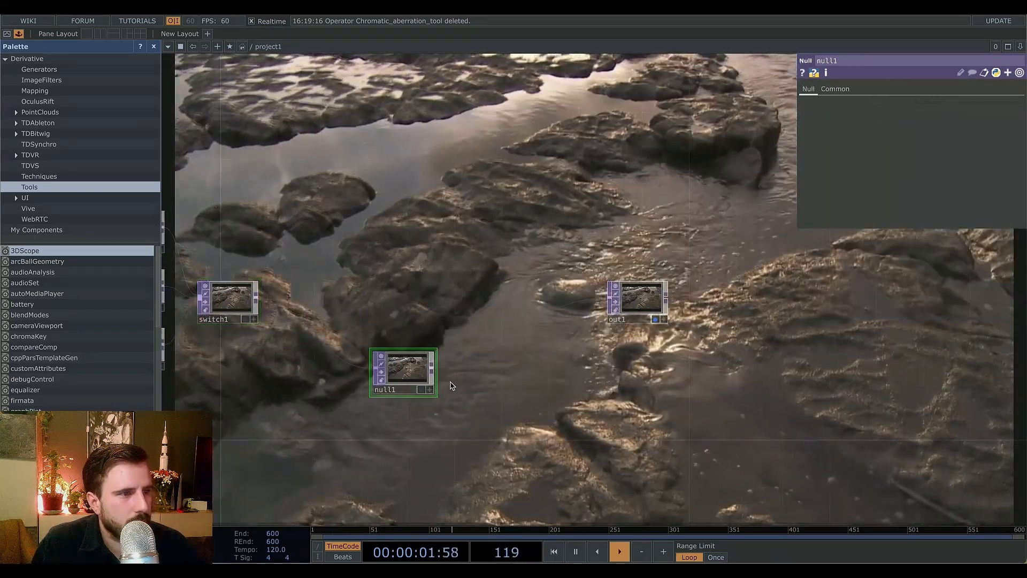
right_click(472, 420)
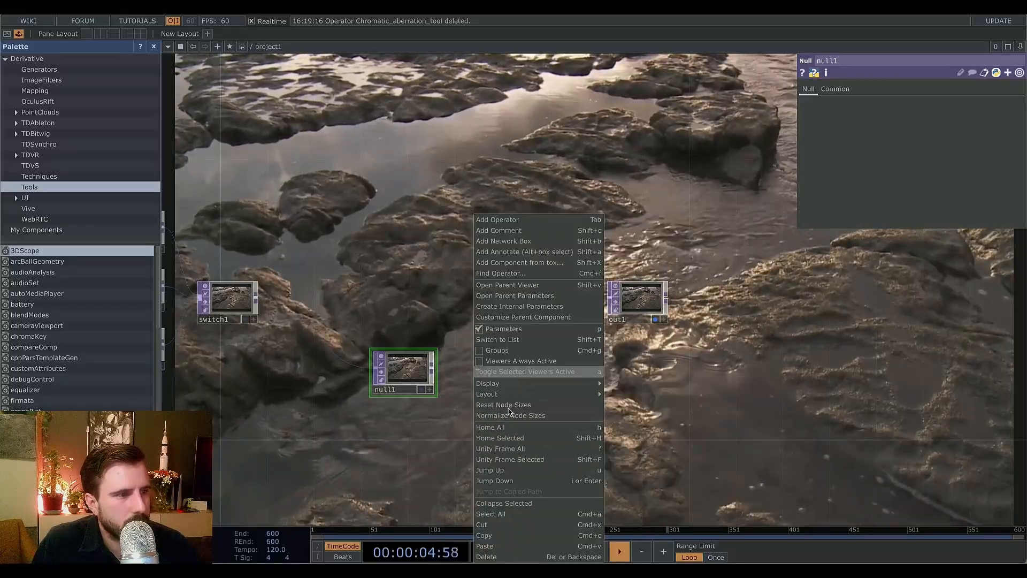
left_click(503, 503)
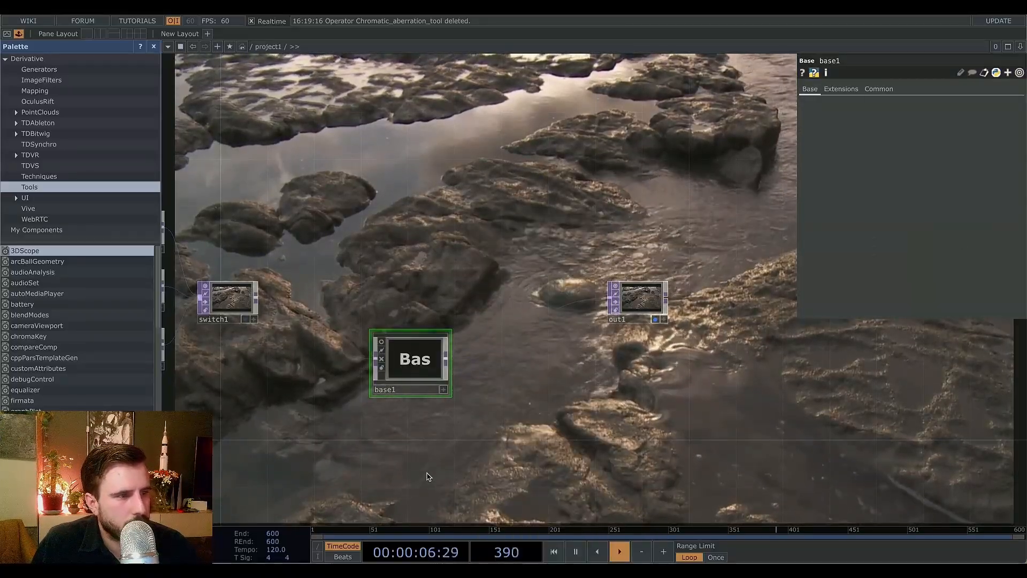
Rename the new Base component as chromatic_aberration.
left_click(406, 390)
type("cromat")
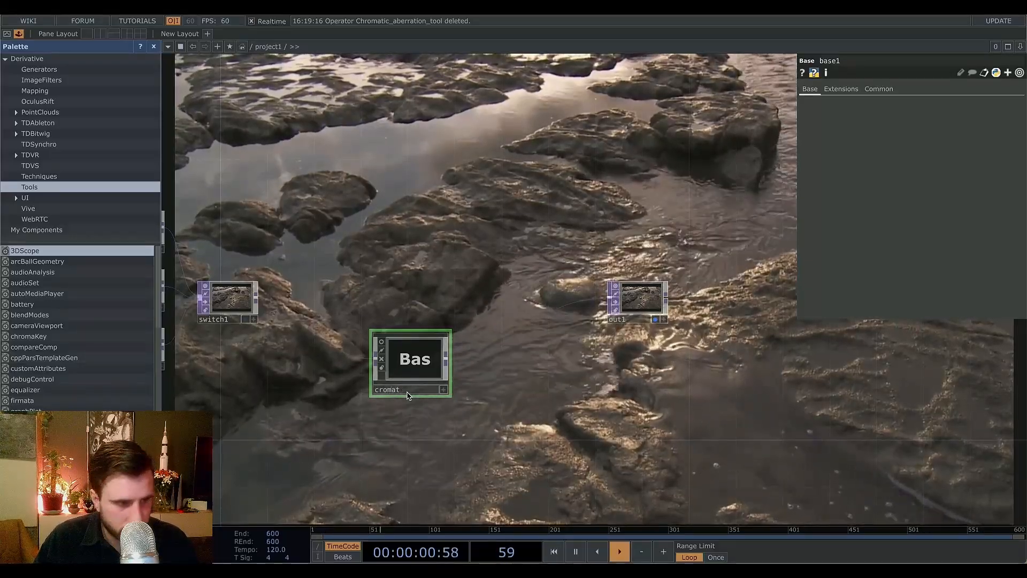
key("BackSpace")
key("BackSpace")
key("BackSpace")
key("BackSpace")
key("BackSpace")
type("h")
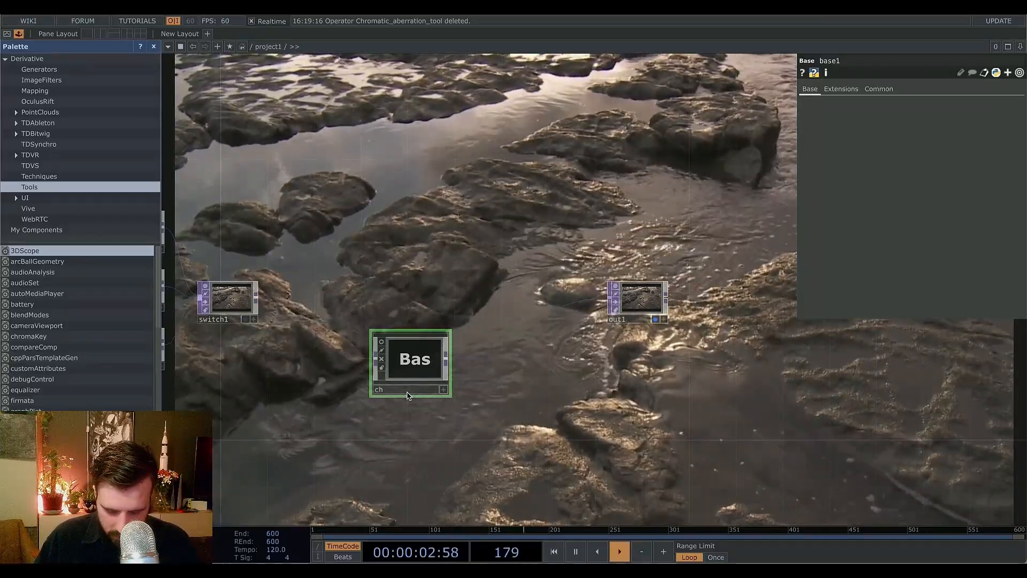
type("romatic_aberration")
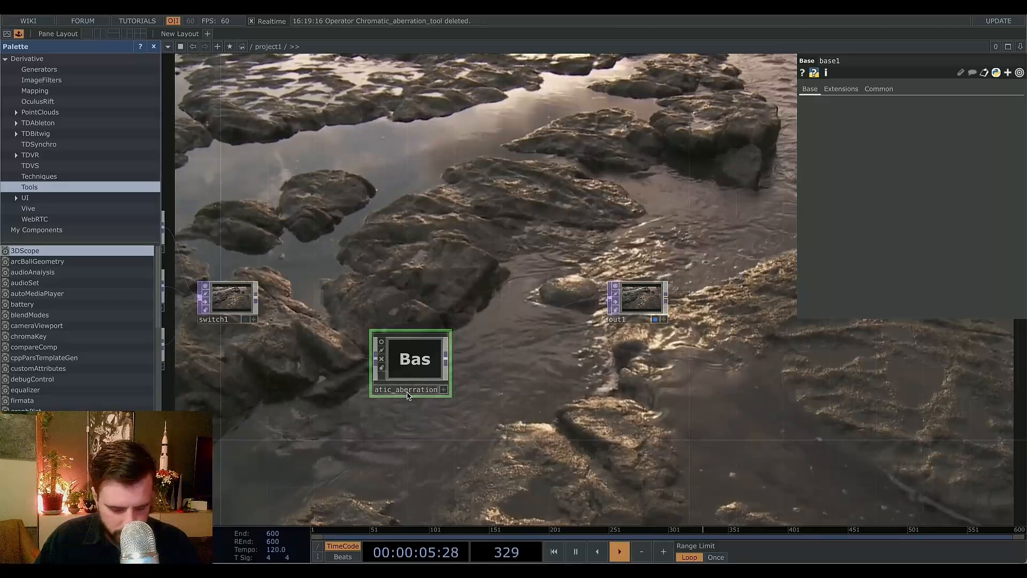
key("Return")
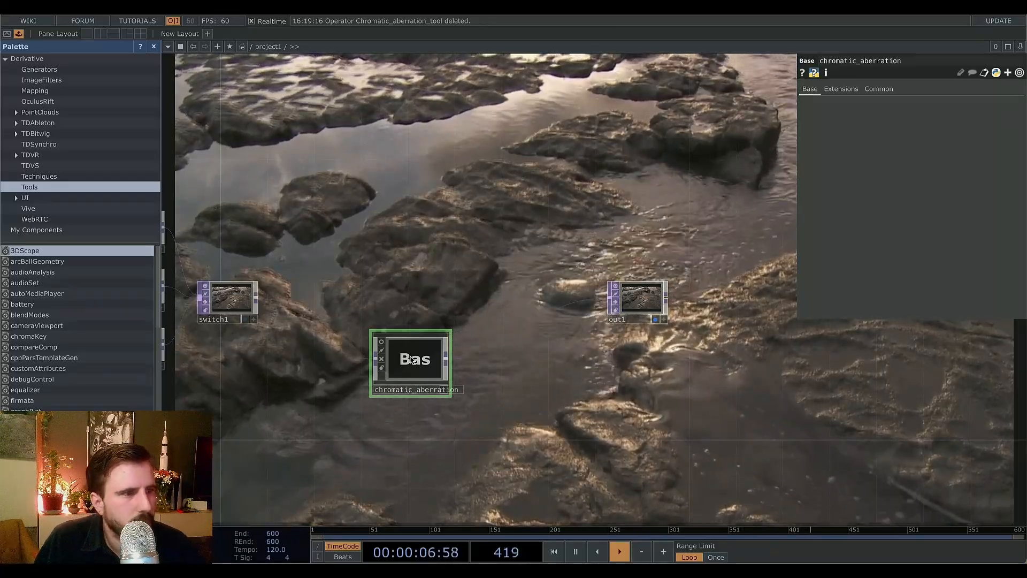
Enter the chromatic_aberration component and spread its in1, null1 and out1 nodes apart.
key("i")
scroll(643, 396, "down", 5)
left_click_drag(708, 422, 518, 402)
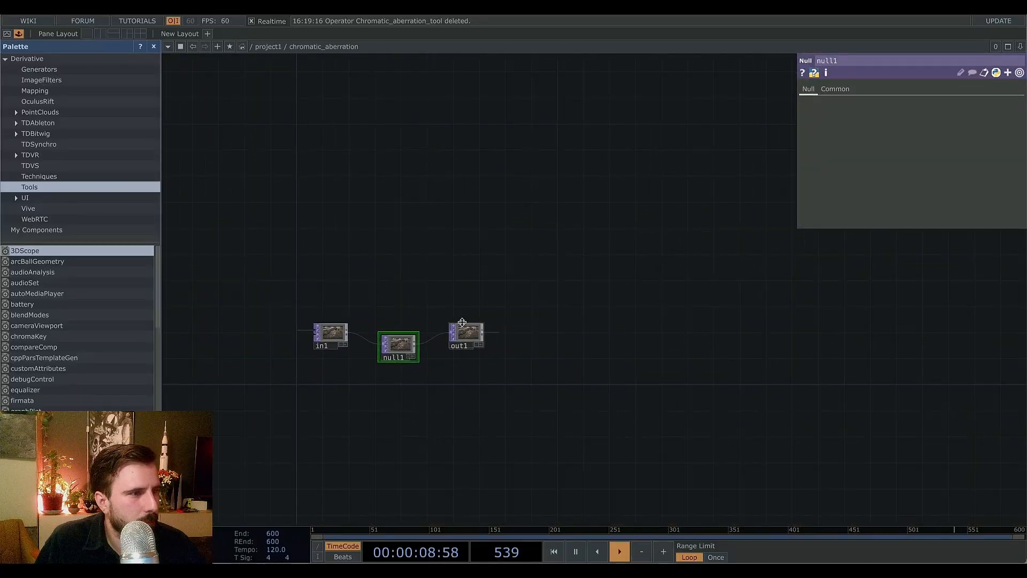
left_click_drag(462, 326, 689, 339)
left_click_drag(388, 345, 648, 332)
scroll(401, 349, "up", 5)
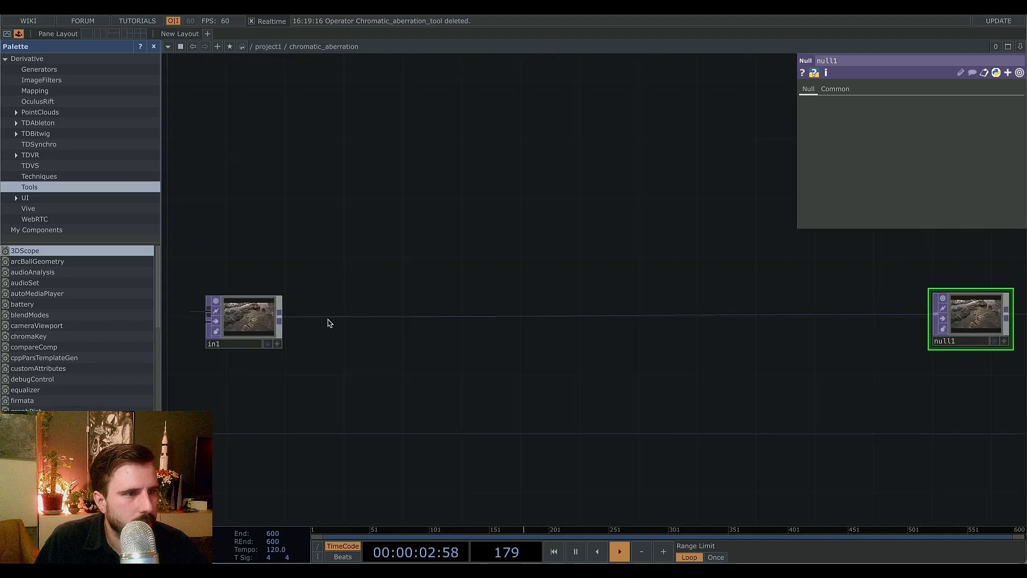
Add a Transform TOP between in1 and null1.
right_click(279, 320)
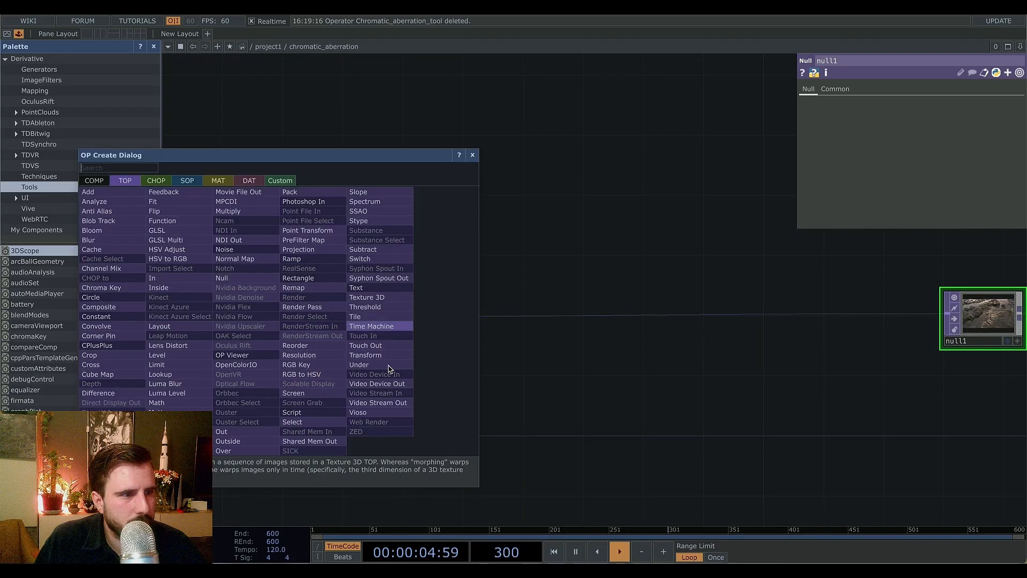
left_click(378, 354)
left_click(351, 318)
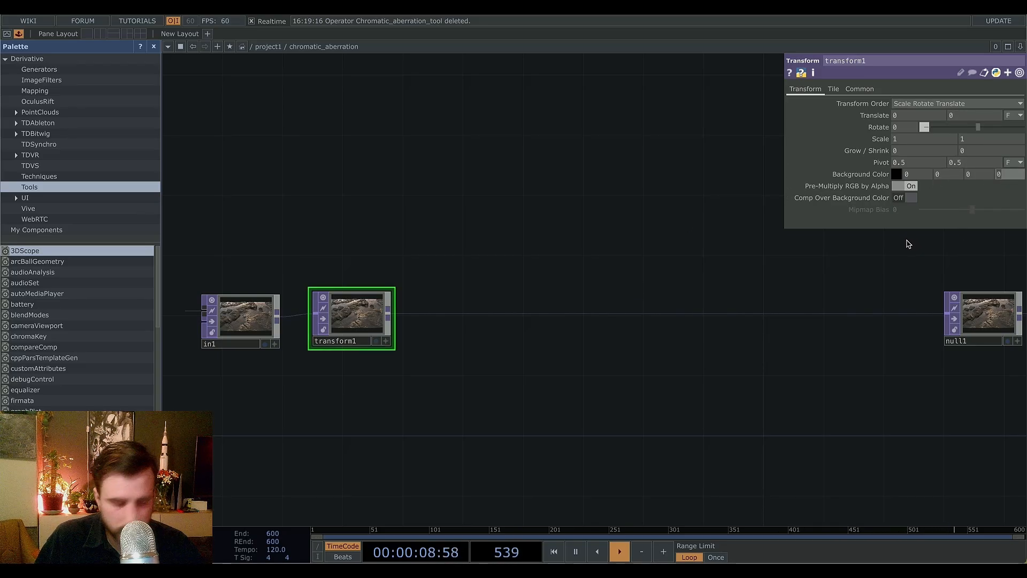
Turn on Comp Over Background Color in transform1.
left_click(909, 197)
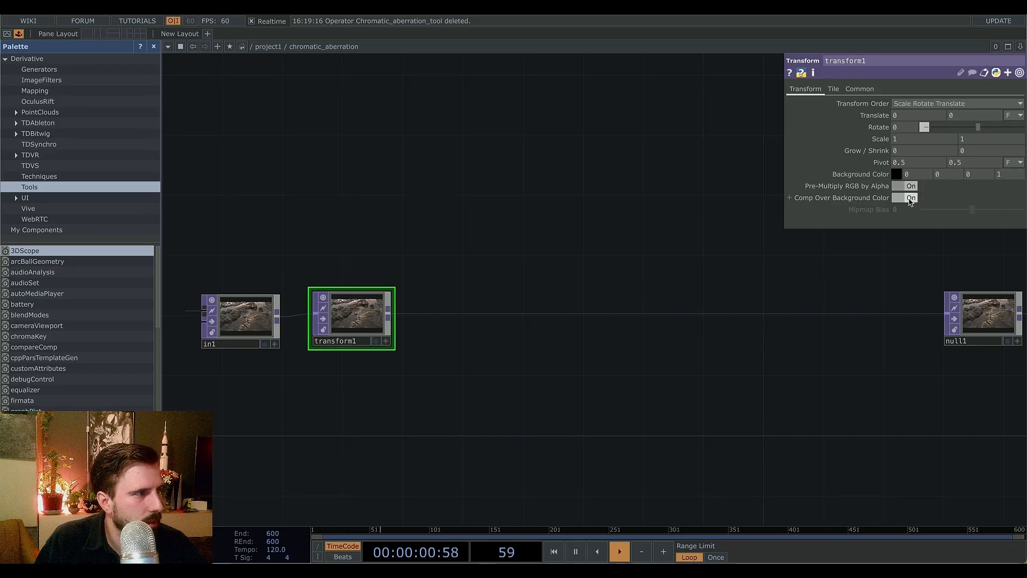
left_click(909, 198)
left_click(910, 198)
left_click(910, 198)
left_click(909, 198)
left_click(909, 198)
left_click(910, 199)
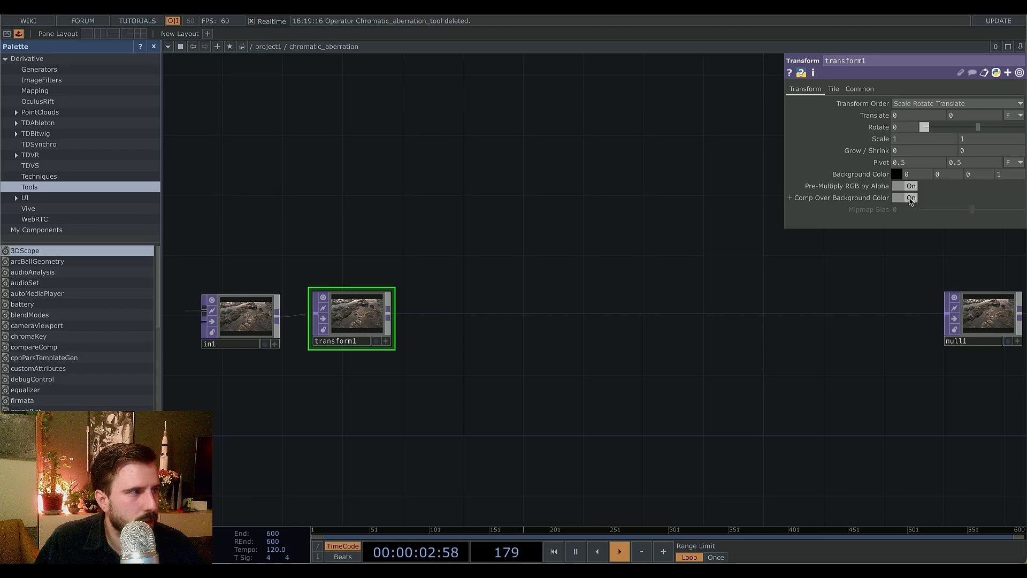
left_click(910, 198)
left_click(910, 199)
Arrange in1, transform1, null1 and out1 in a row inside the component.
left_click_drag(344, 410, 515, 360)
left_click_drag(657, 334, 573, 345)
left_click(907, 200)
left_click(907, 199)
left_click_drag(517, 378, 430, 385)
scroll(517, 369, "down", 3)
left_click_drag(483, 254, 509, 330)
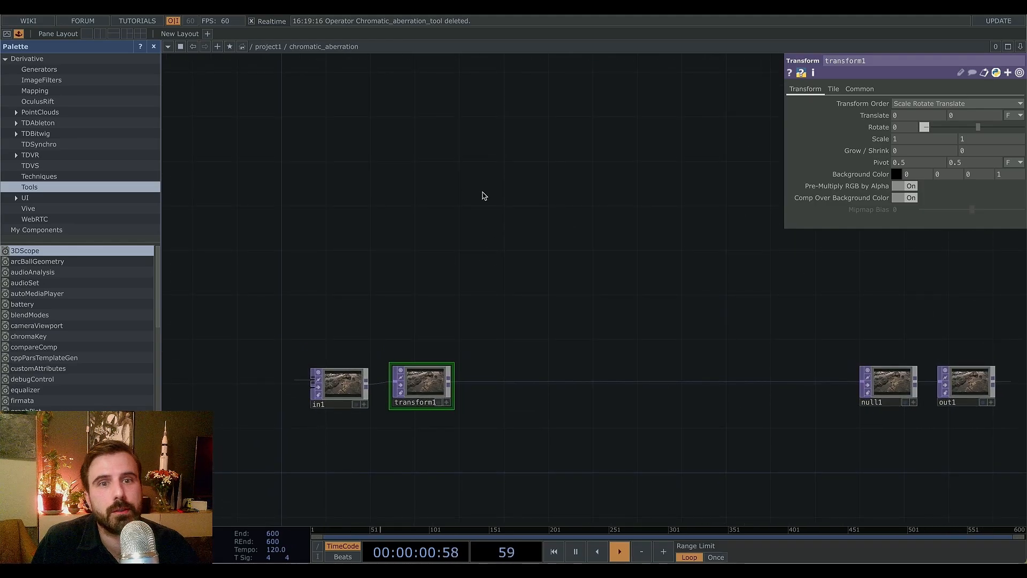
Open the Component Editor to customize the parent component.
right_click(495, 202)
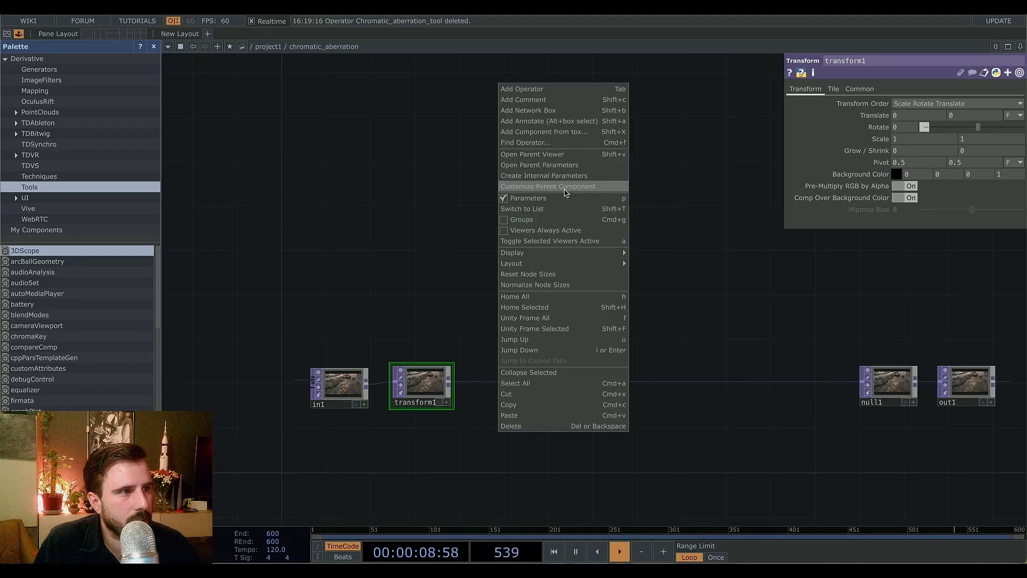
left_click(495, 187)
left_click_drag(579, 14, 122, 31)
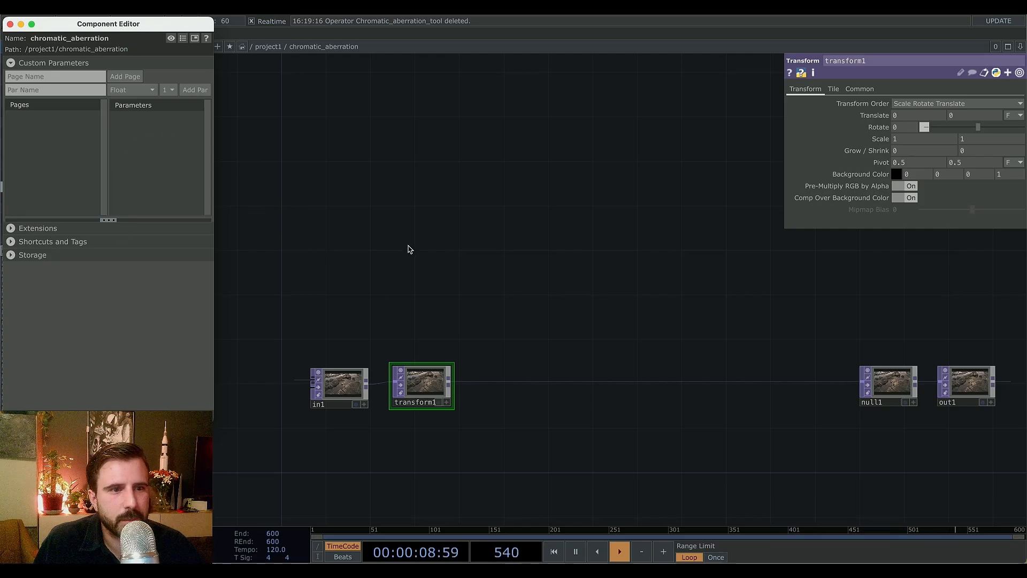
Add transform1's Comp Over Background Color to the component as a custom parameter, setting a reference expression on the source.
left_click_drag(175, 24, 176, 35)
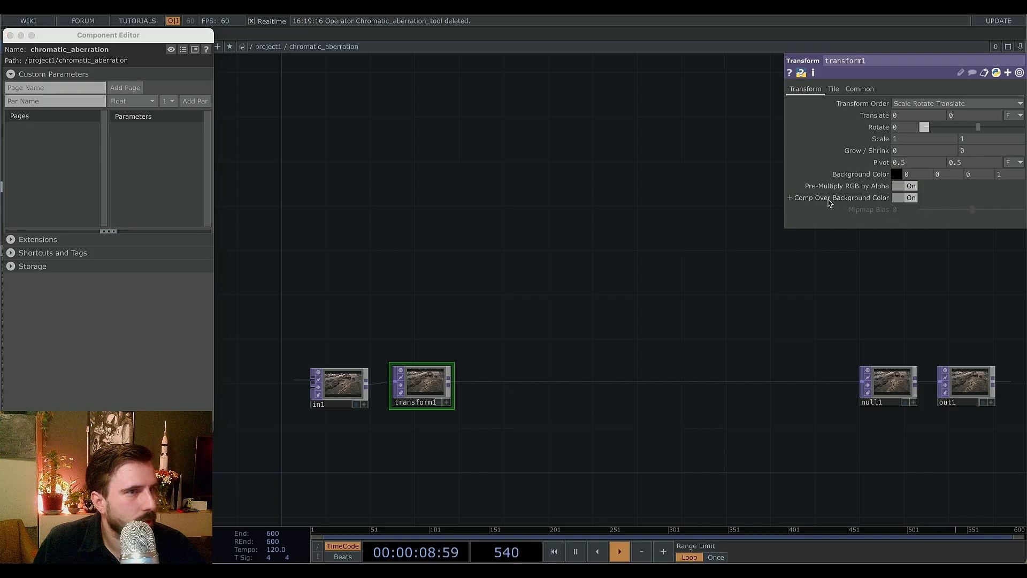
left_click_drag(877, 201, 163, 153)
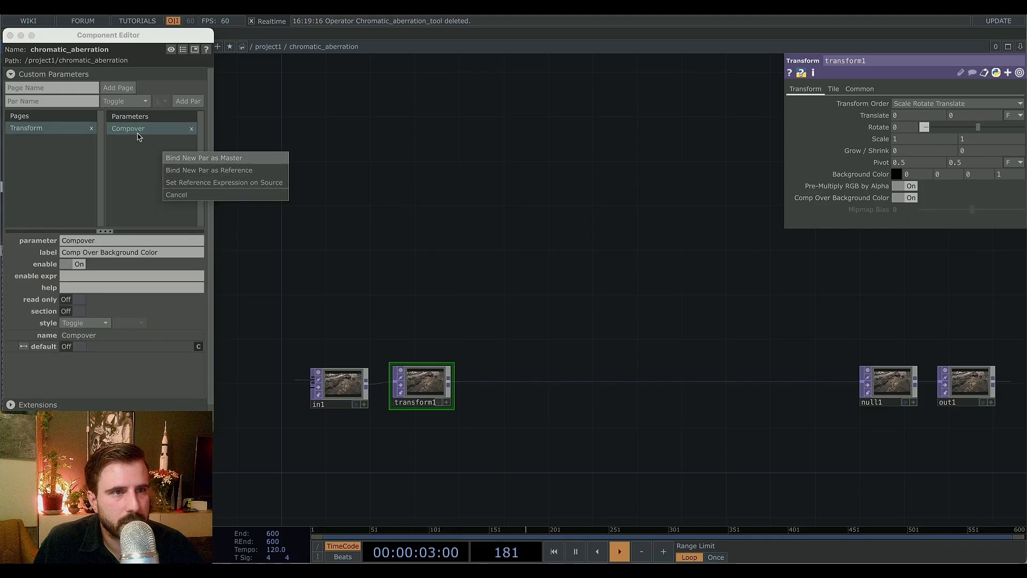
left_click(182, 182)
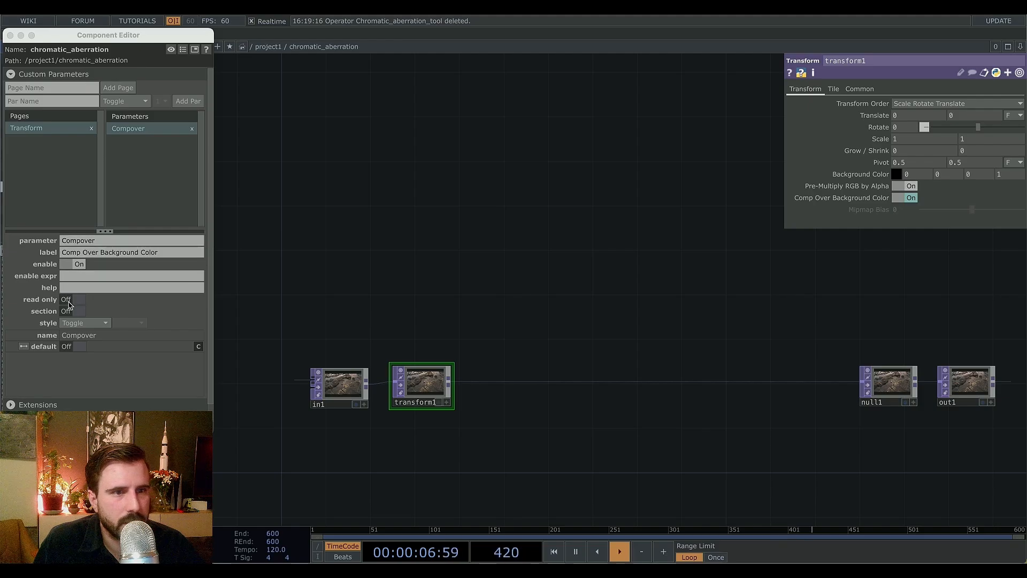
left_click(83, 253)
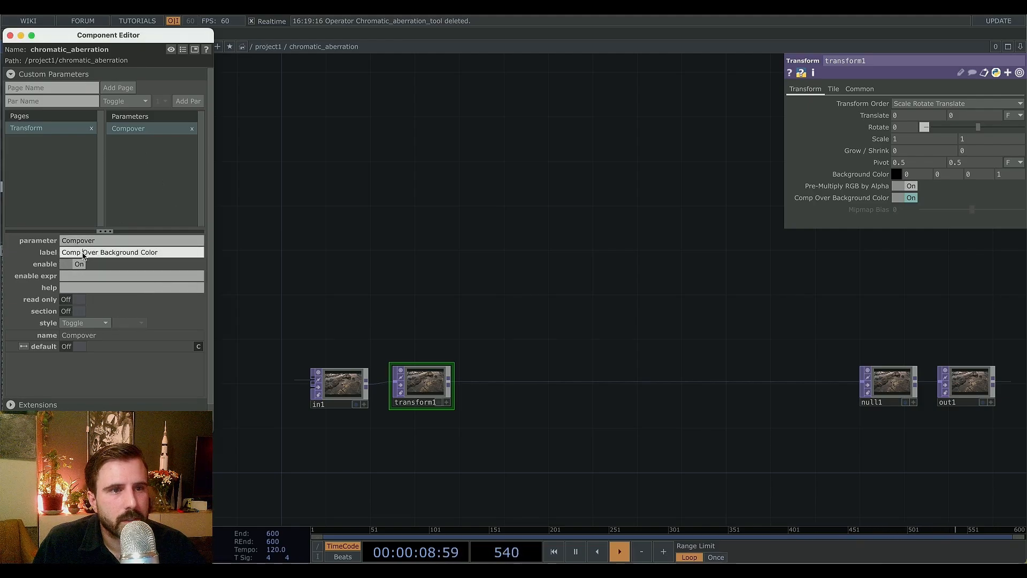
triple_click(82, 253)
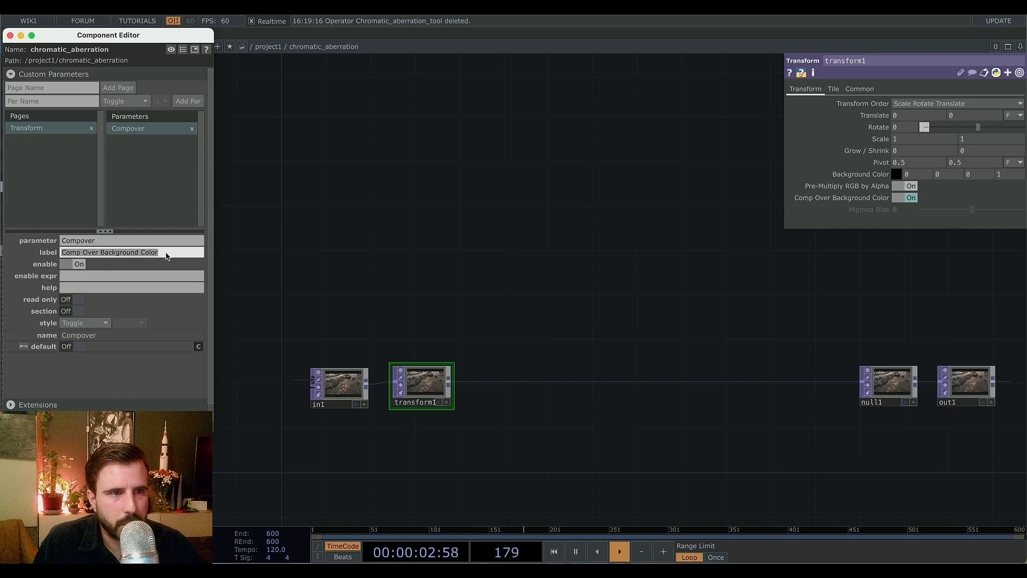
left_click(145, 175)
left_click(143, 129)
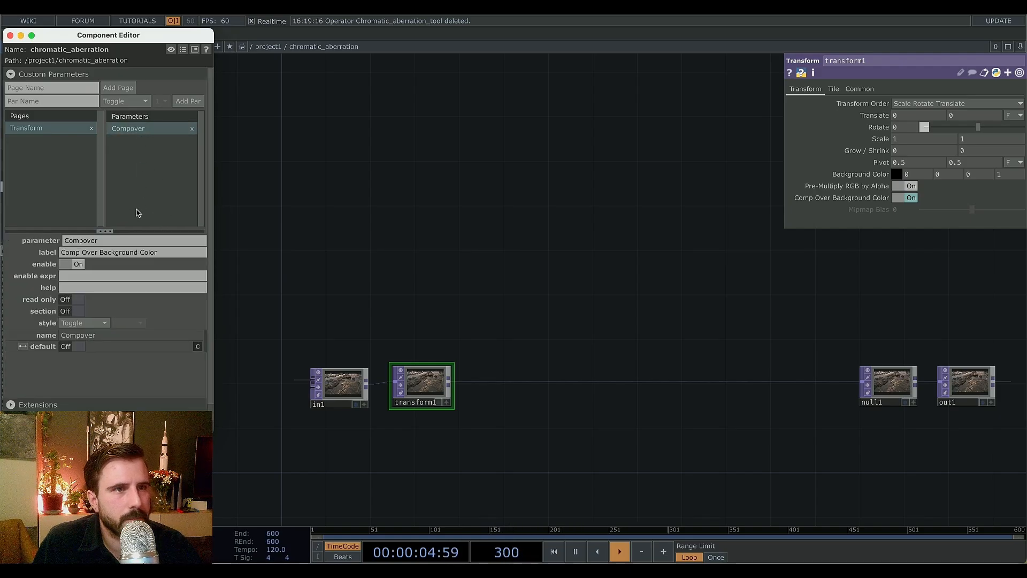
Open the parent component's parameters window and view its new custom page.
right_click(424, 183)
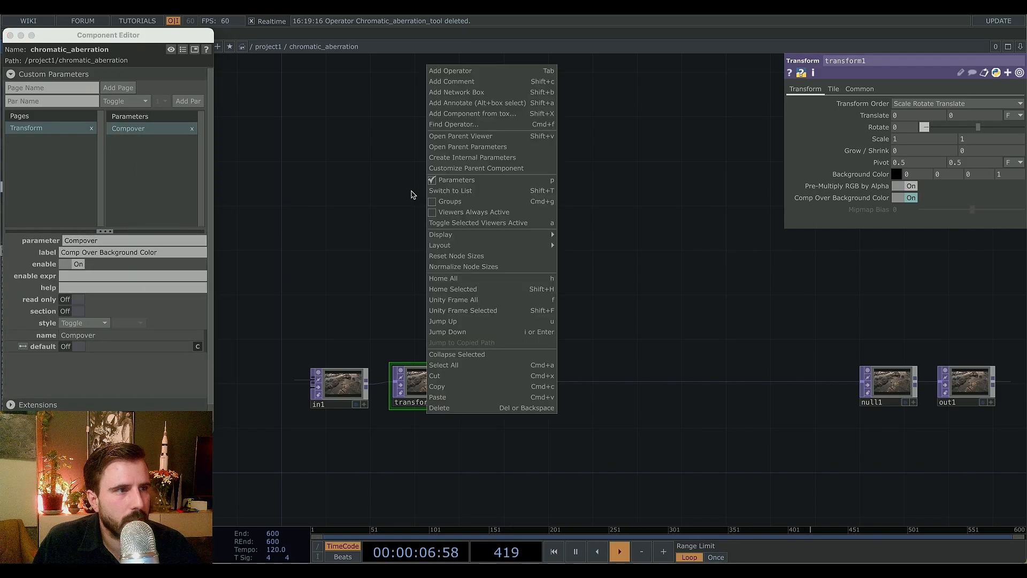
left_click(456, 148)
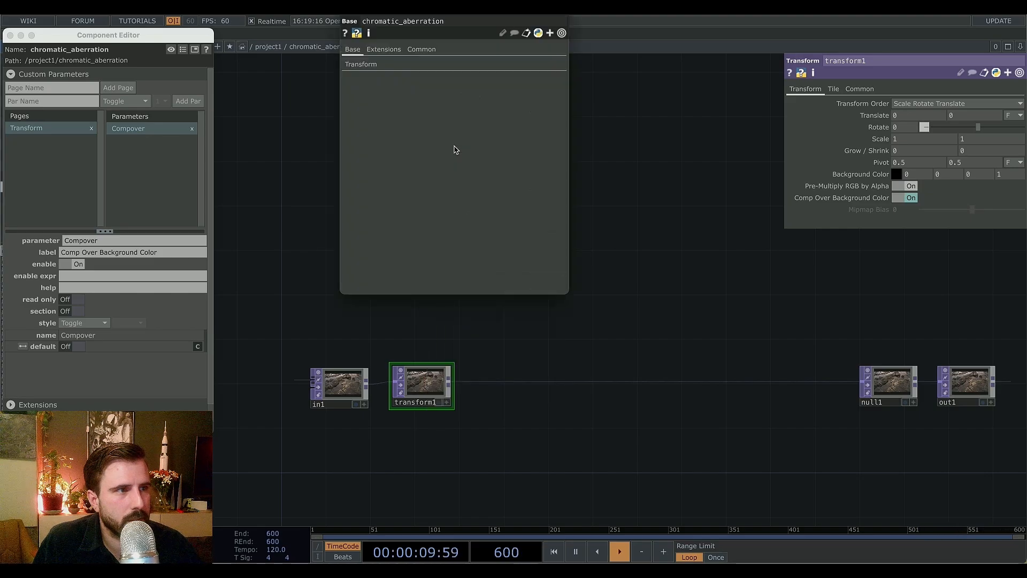
left_click(359, 65)
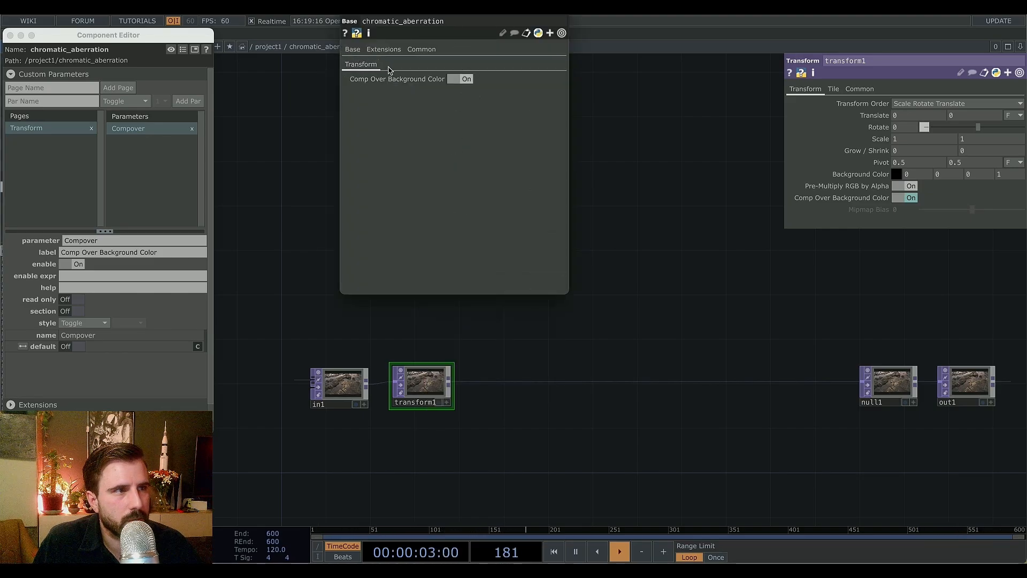
left_click_drag(441, 13, 326, 43)
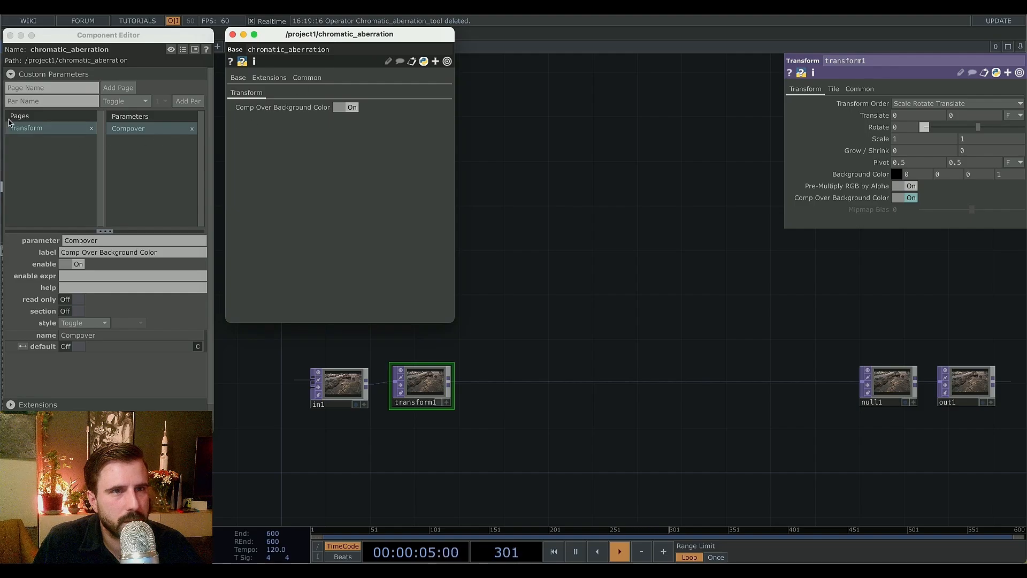
Rename the custom parameter page to Settings.
double_click(30, 129)
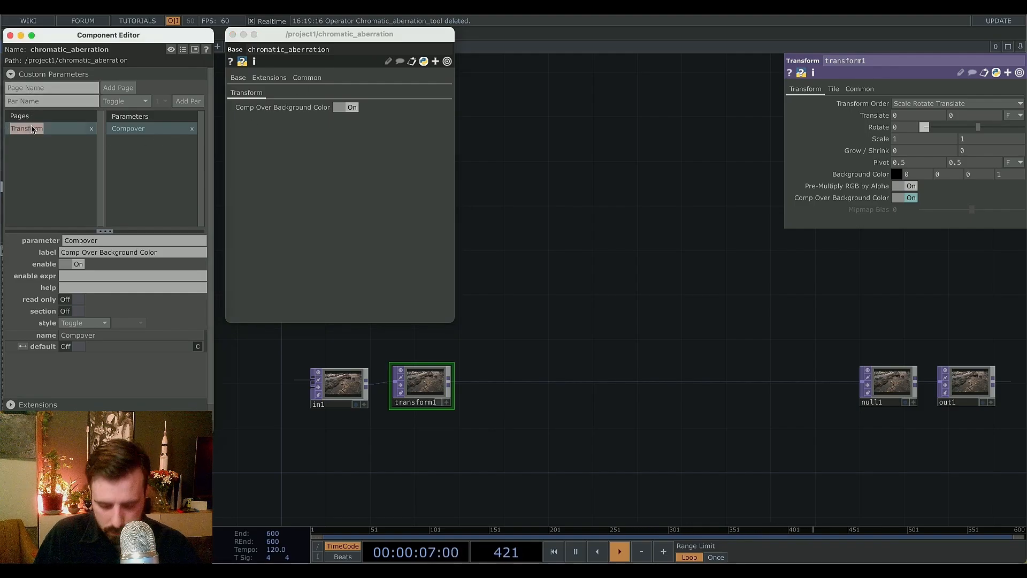
type("settings")
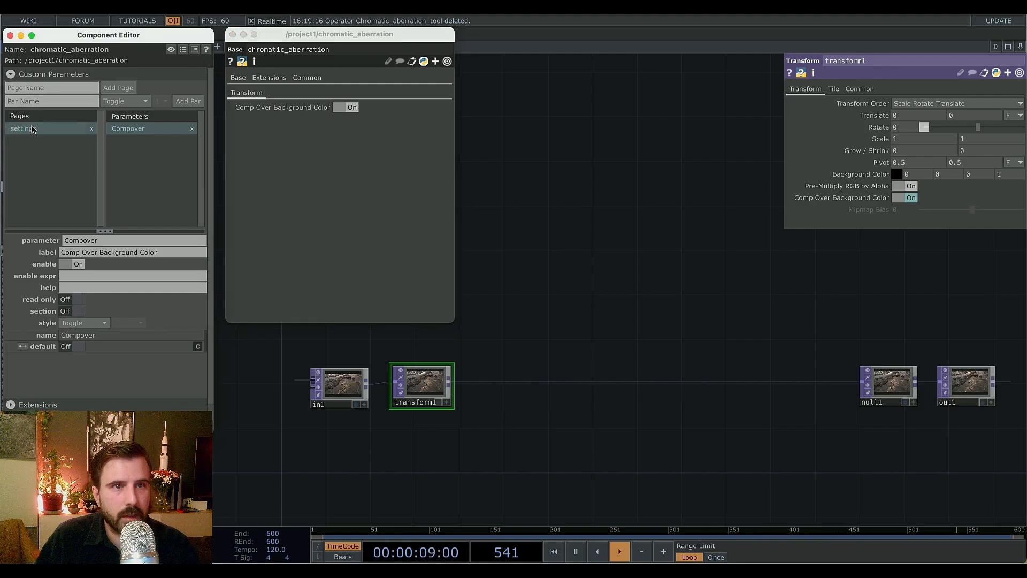
key("Return")
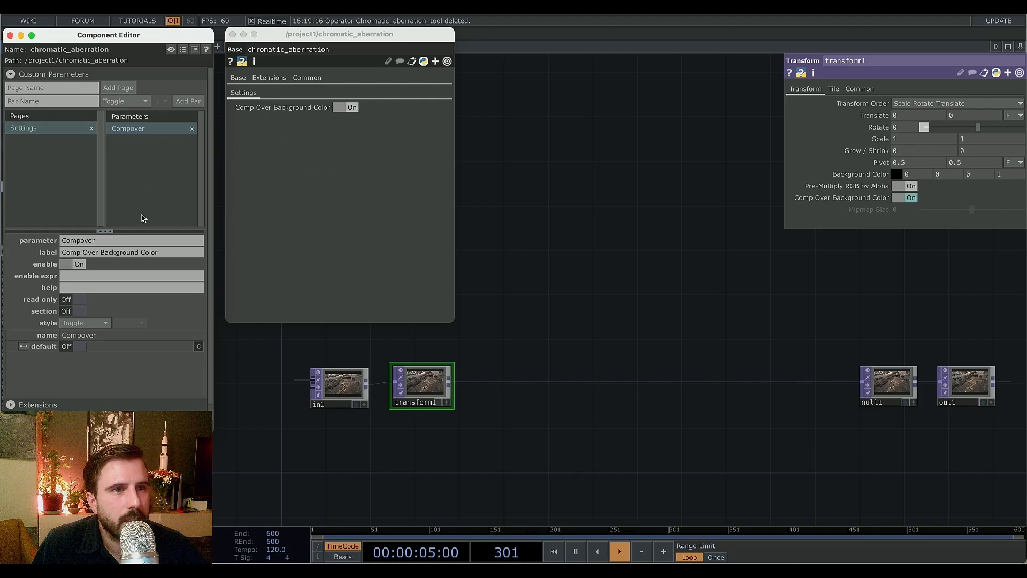
Toggle the component's Comp Over Background Color off and back on to test the reference.
left_click(346, 108)
left_click(346, 108)
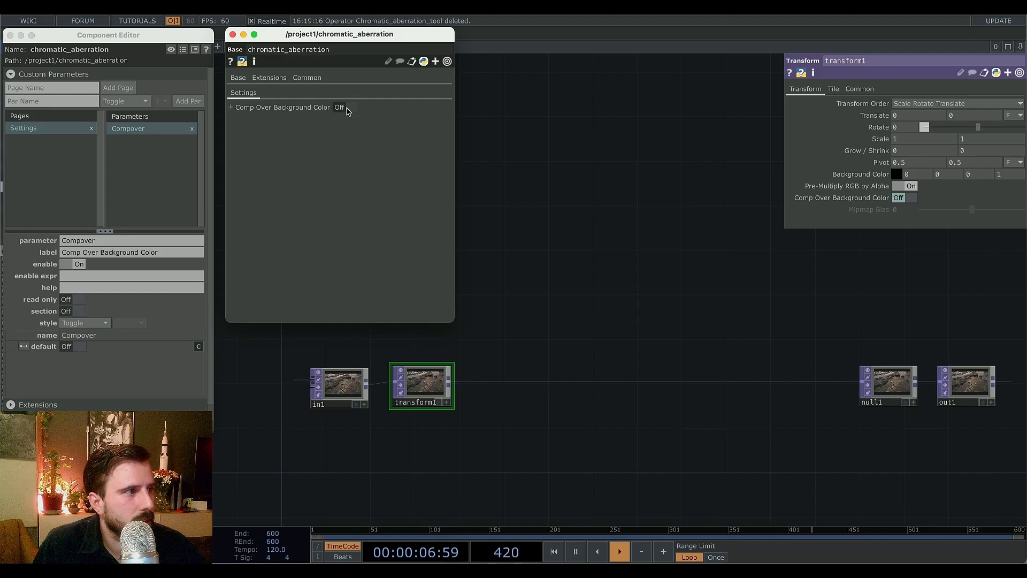
left_click(347, 108)
left_click(347, 108)
left_click(347, 108)
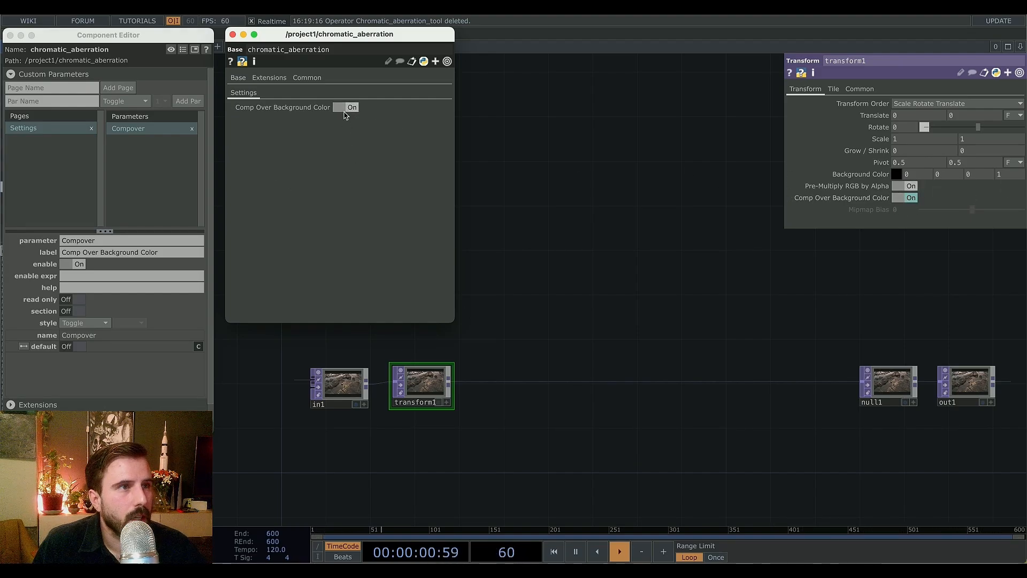
Add transform1's Background Color as a second custom parameter with a reference expression on the source.
left_click(427, 380)
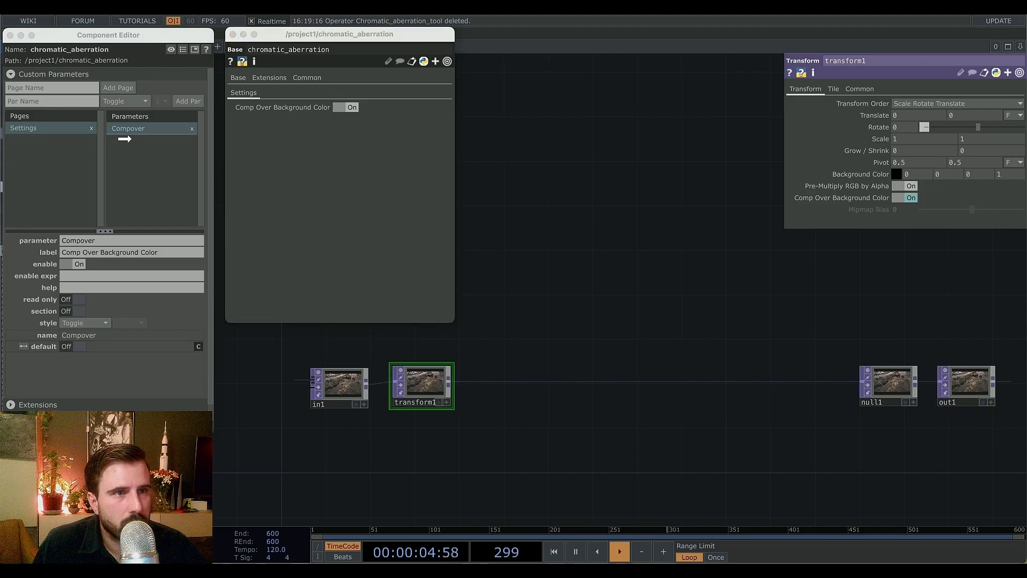
left_click_drag(126, 137, 183, 169)
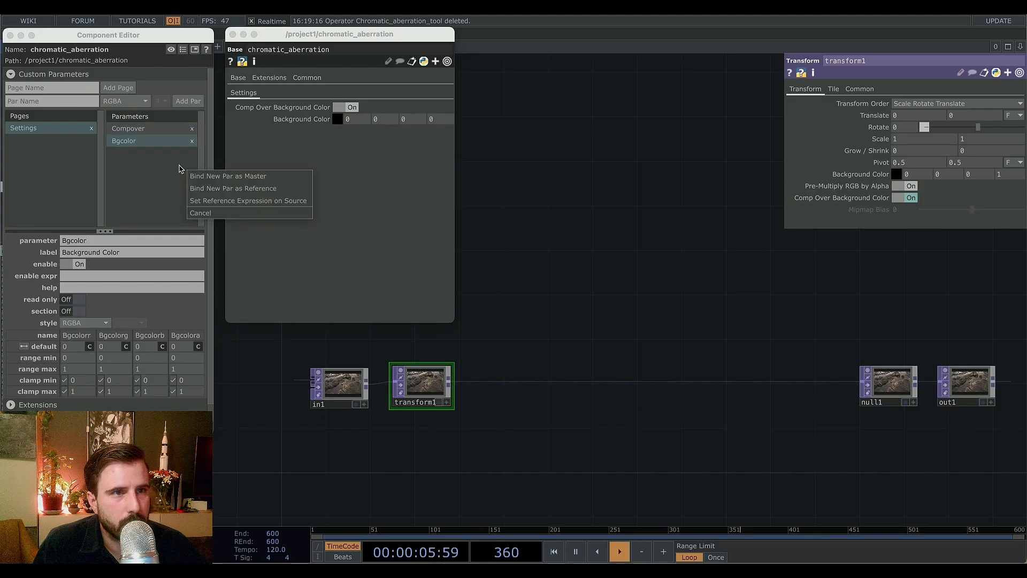
left_click(223, 201)
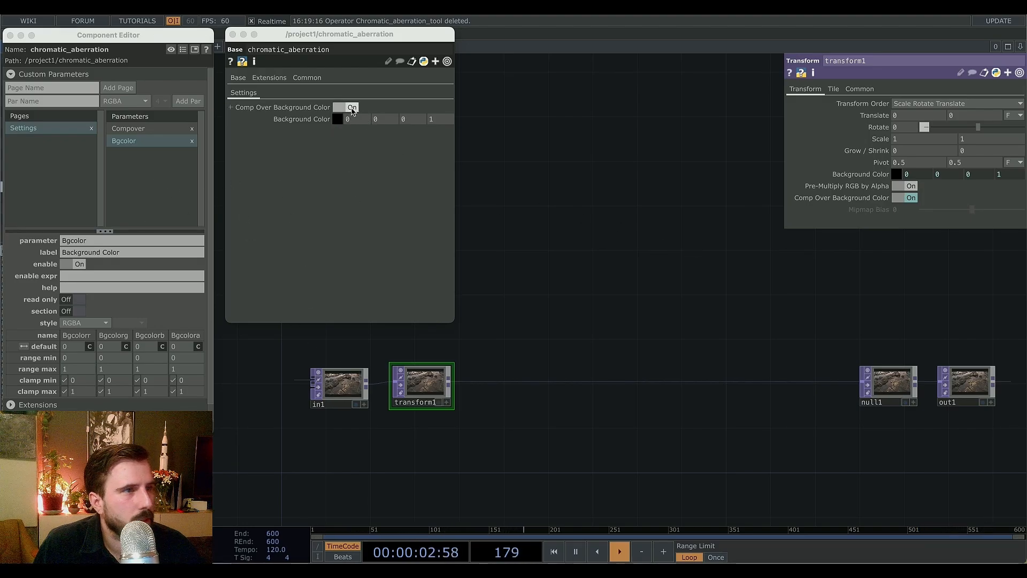
Connect a temporary Movie File In TOP to transform1's input as a test image.
left_click(351, 108)
left_click(350, 107)
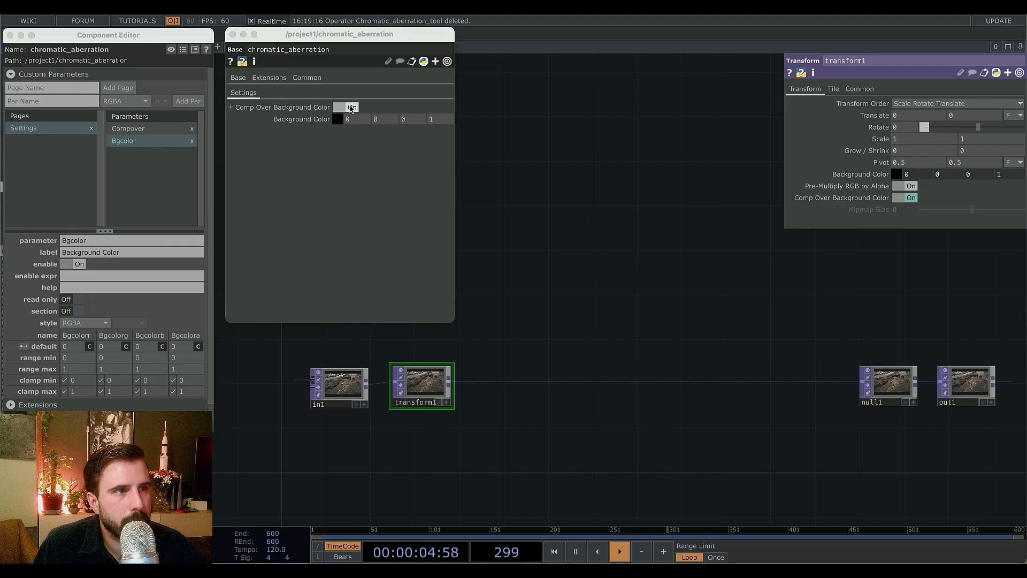
double_click(324, 483)
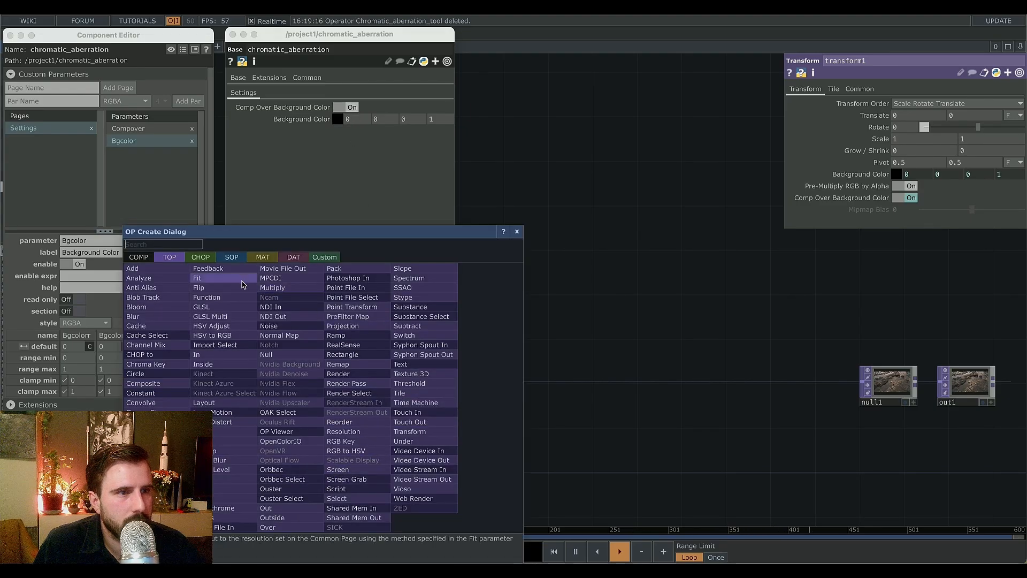
left_click(222, 528)
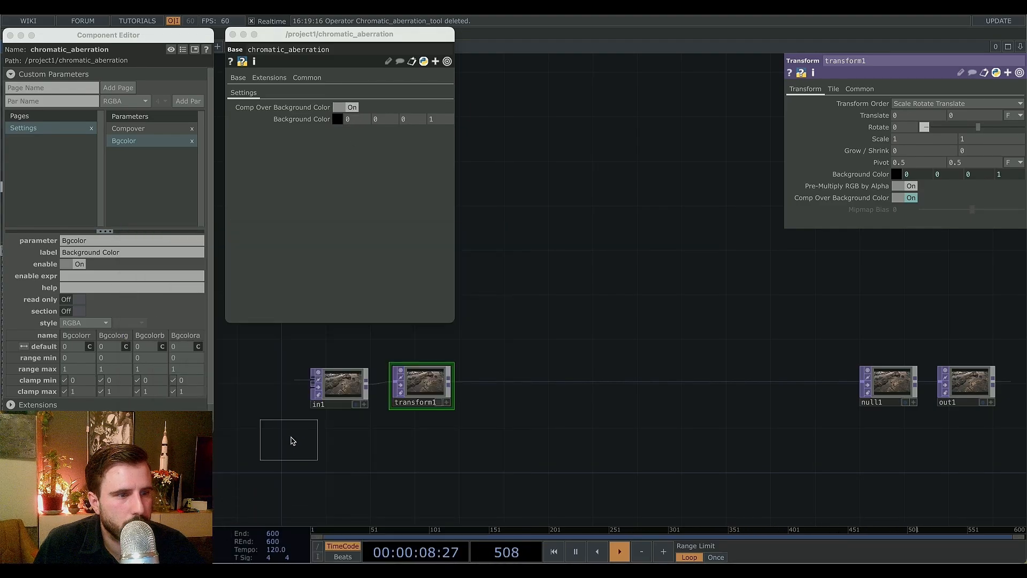
left_click(315, 458)
left_click_drag(338, 450, 397, 381)
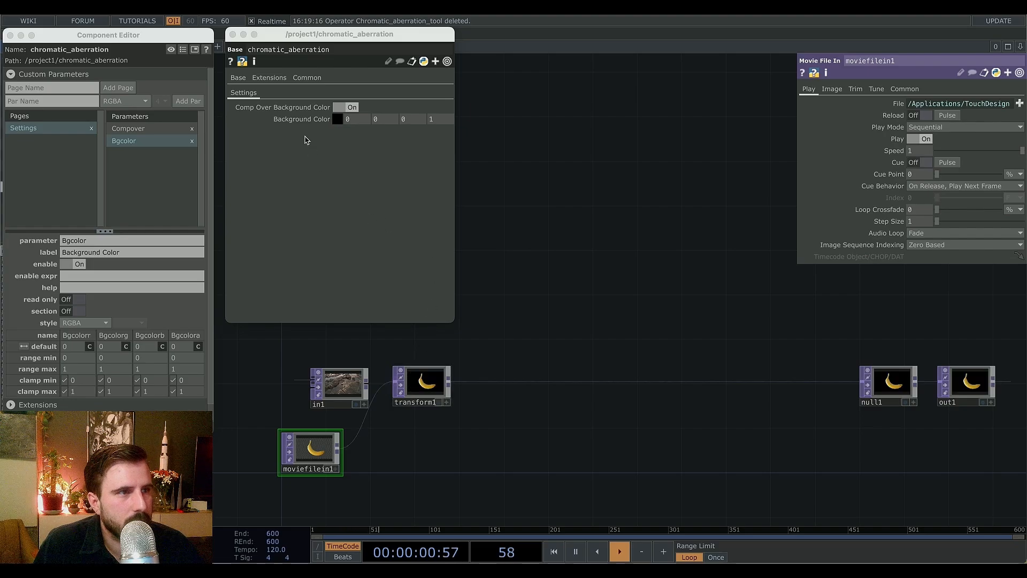
Show out1 as the background viewer and toggle Comp Over Background Color to compare the result.
left_click(984, 403)
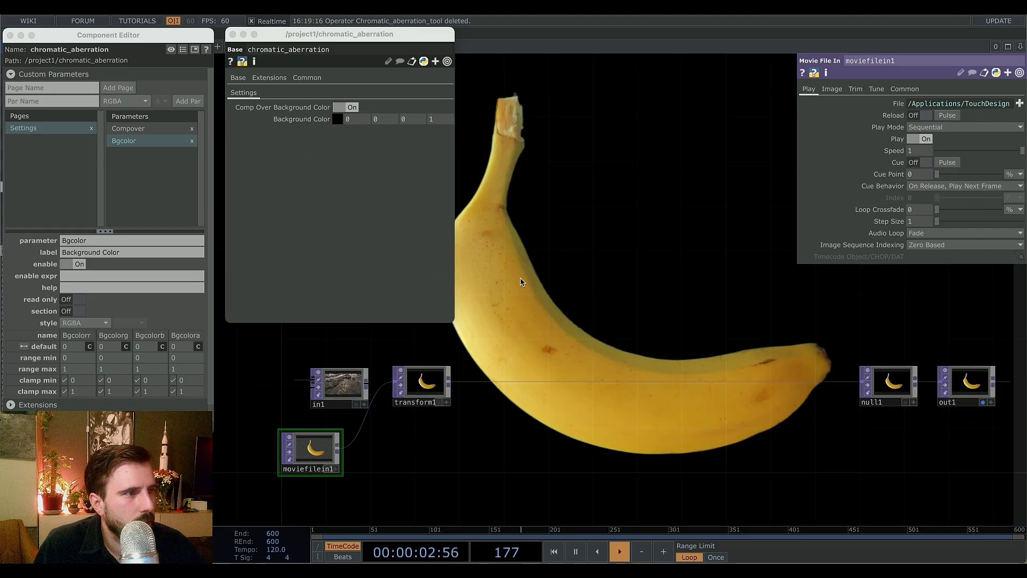
left_click(350, 108)
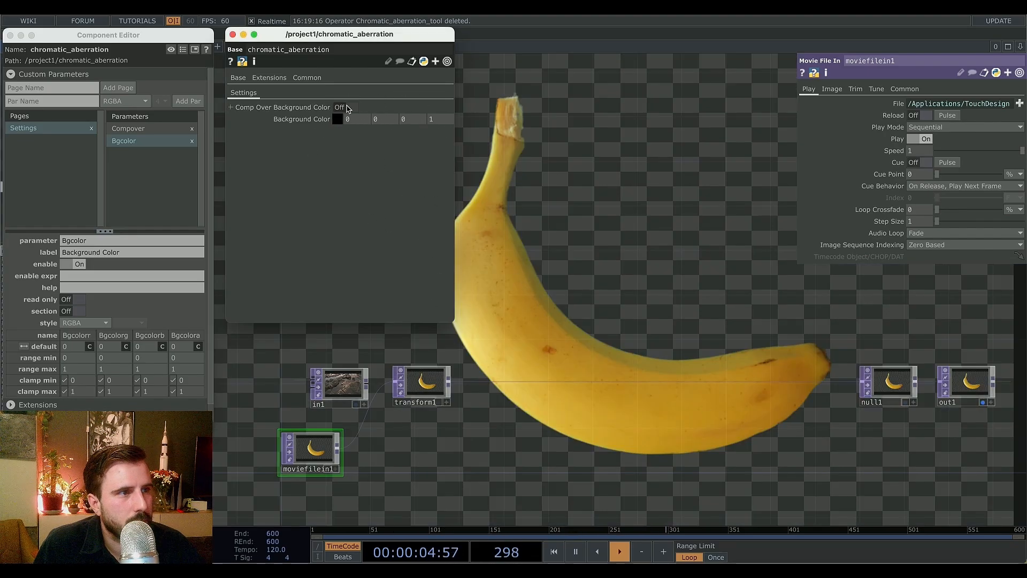
left_click(350, 108)
left_click(350, 107)
left_click(350, 107)
left_click(350, 108)
left_click(350, 108)
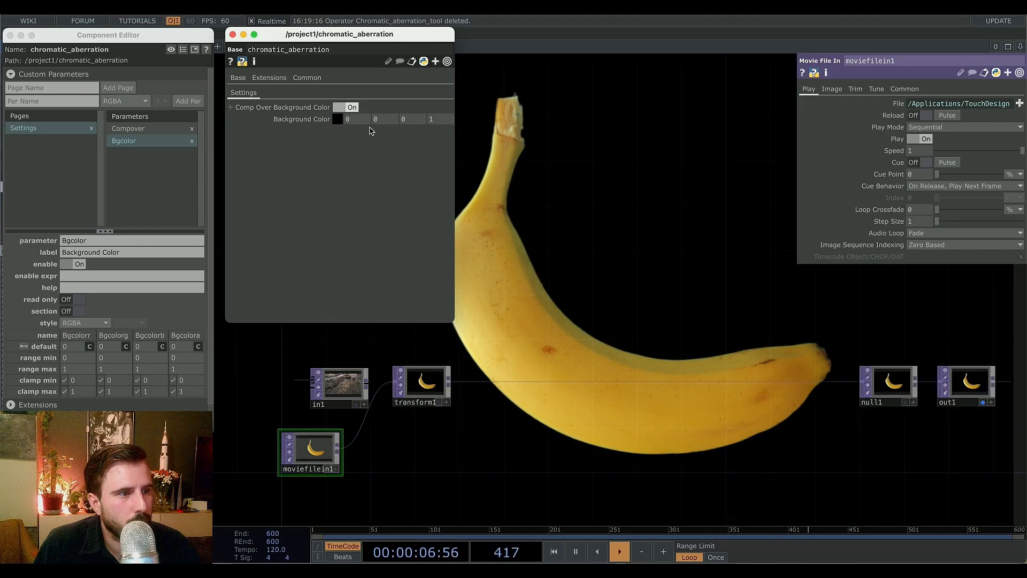
Reconnect in1 to transform1 and delete the temporary Movie File In TOP.
left_click_drag(368, 386, 396, 383)
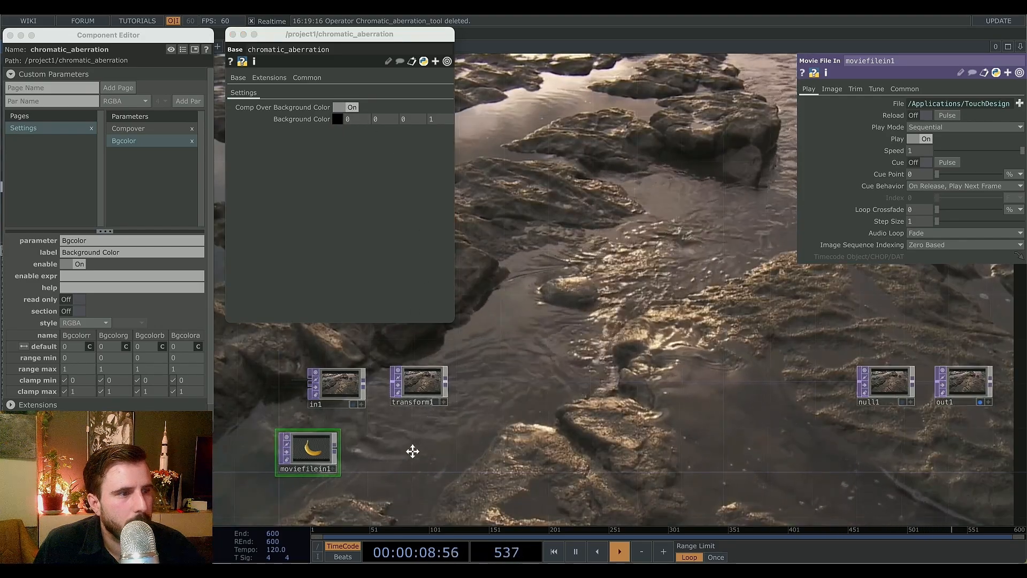
left_click_drag(413, 452, 335, 457)
key("Delete")
Insert a Lens Distort TOP between transform1 and null1.
left_click(342, 389)
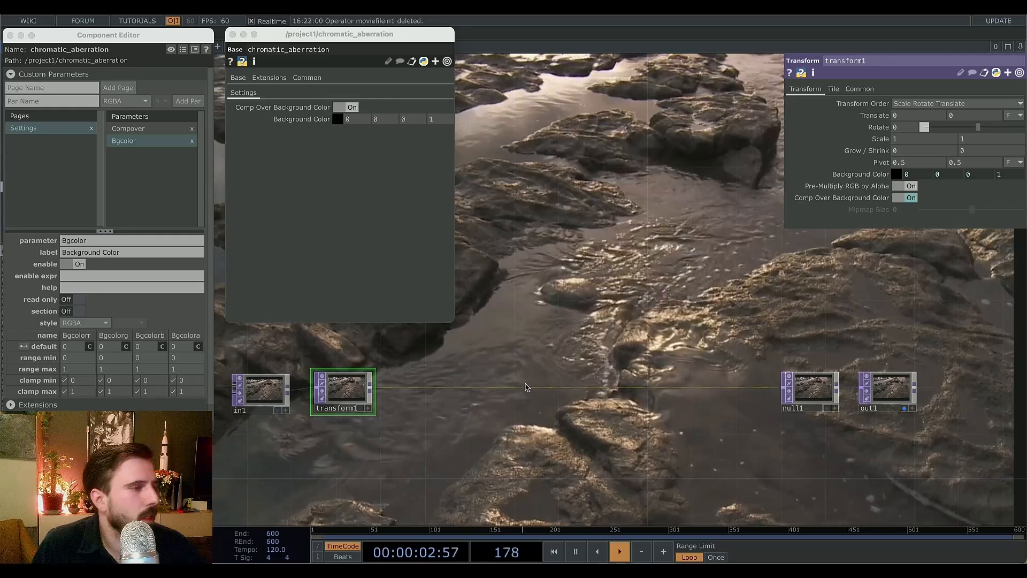
left_click_drag(519, 355, 579, 370)
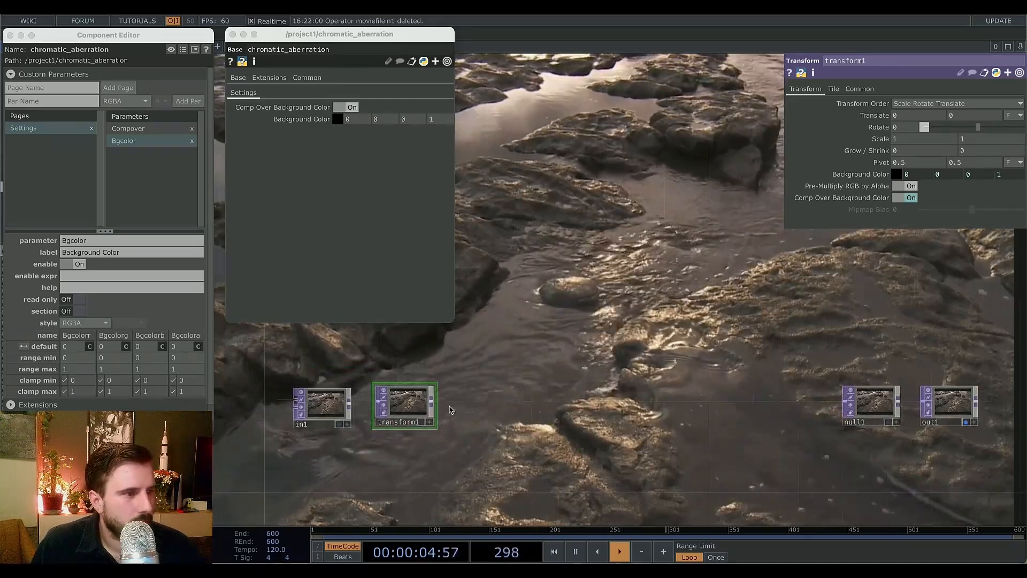
key("Tab")
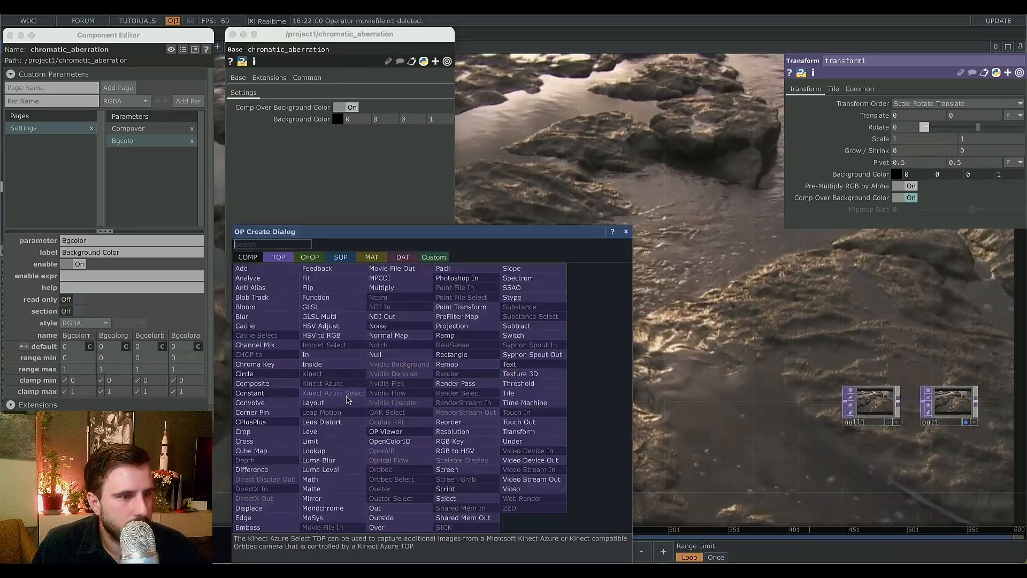
type("le")
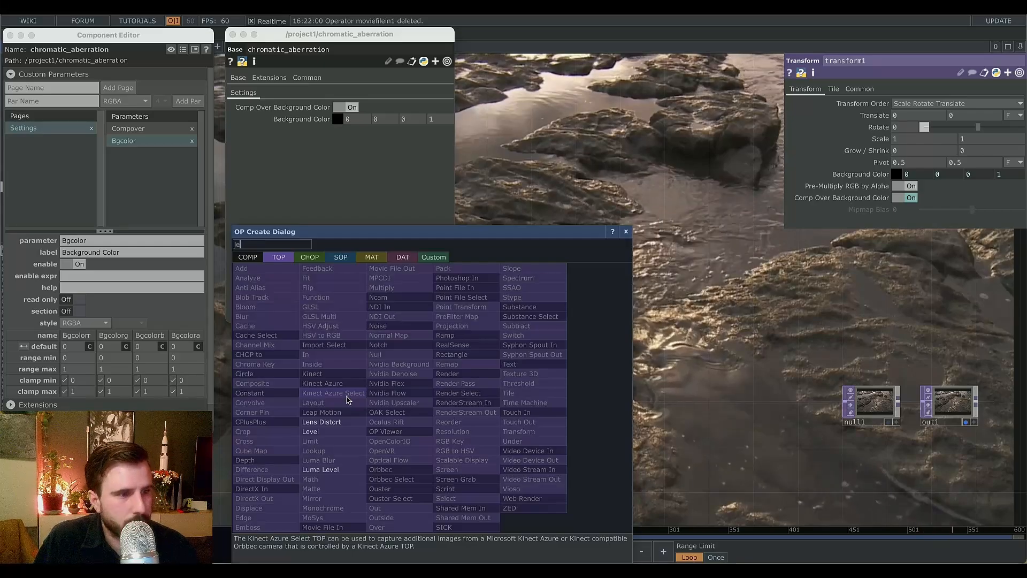
left_click(321, 422)
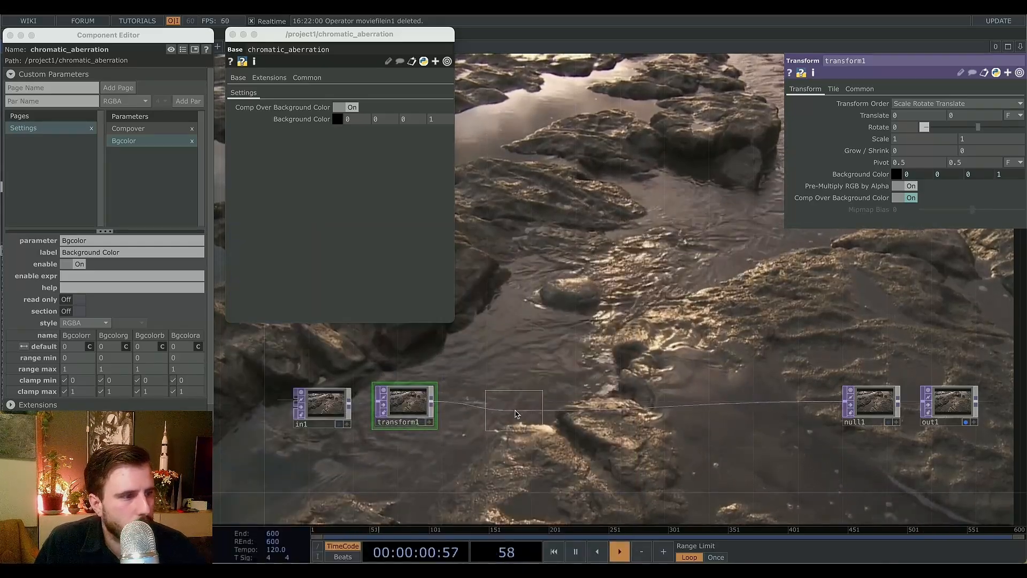
left_click(571, 420)
scroll(571, 420, "down", 3)
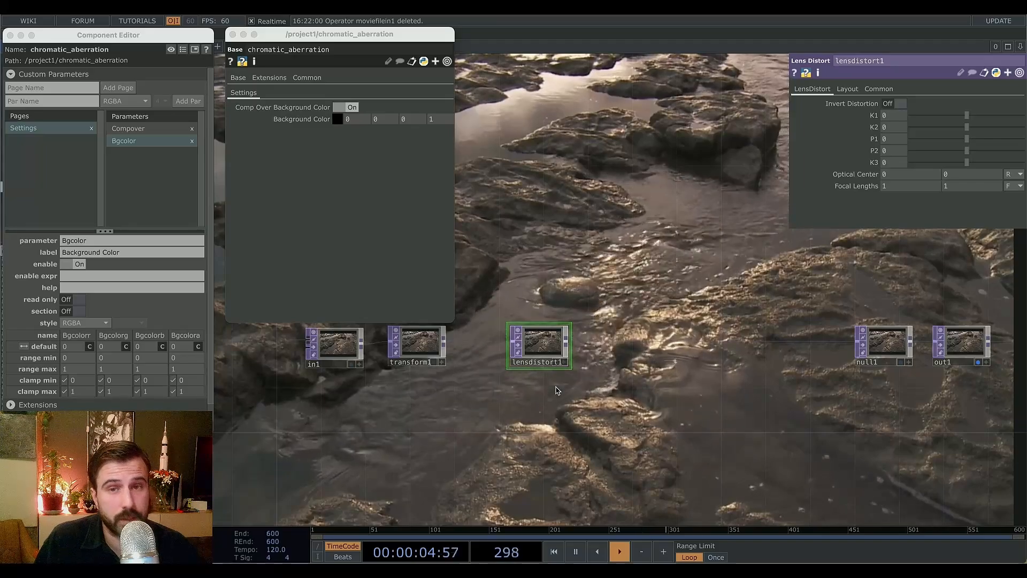
Copy the Lens Distort TOP and paste two copies stacked below it.
key("ctrl+c")
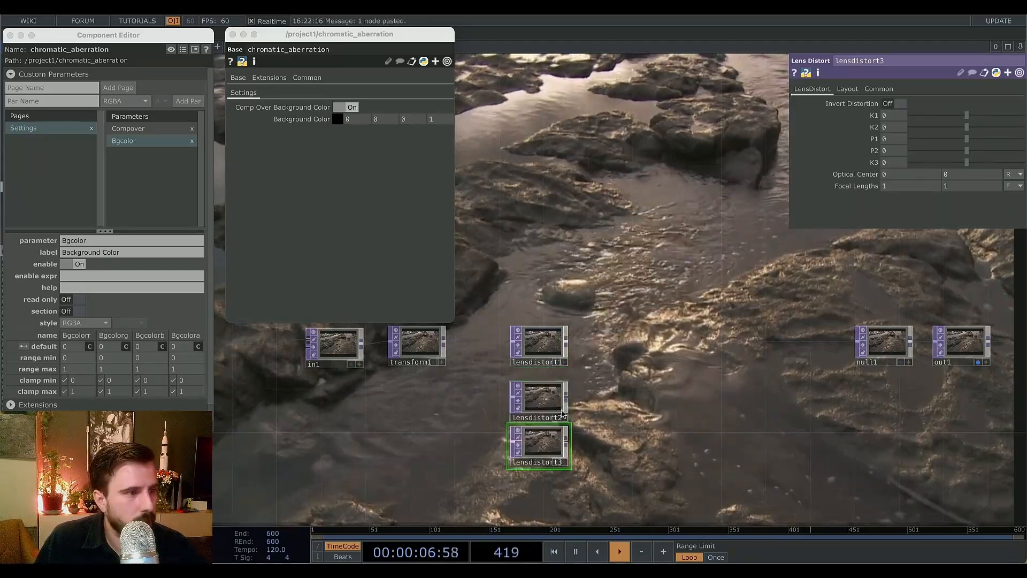
middle_click_drag(544, 437, 434, 450)
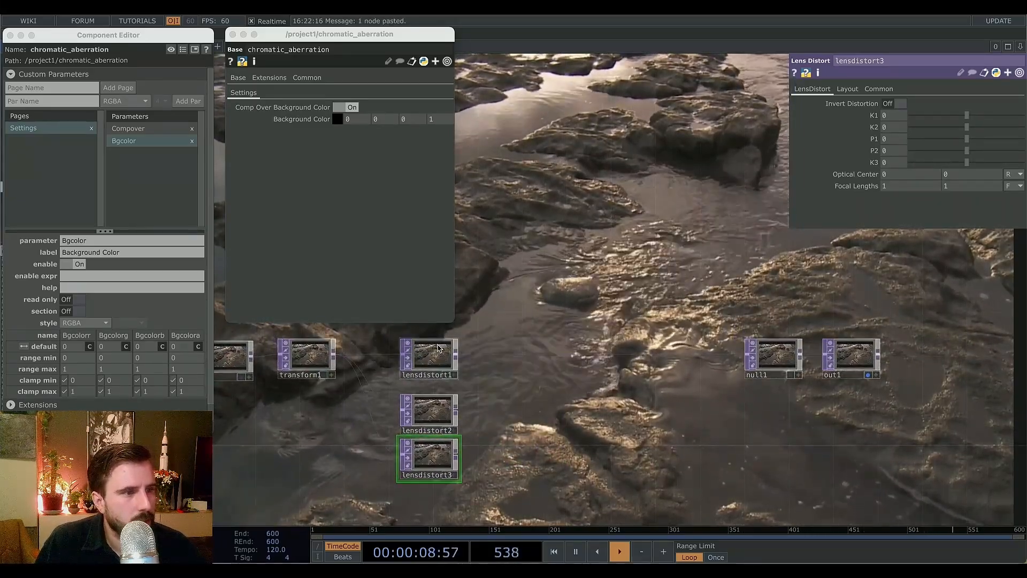
left_click(433, 456)
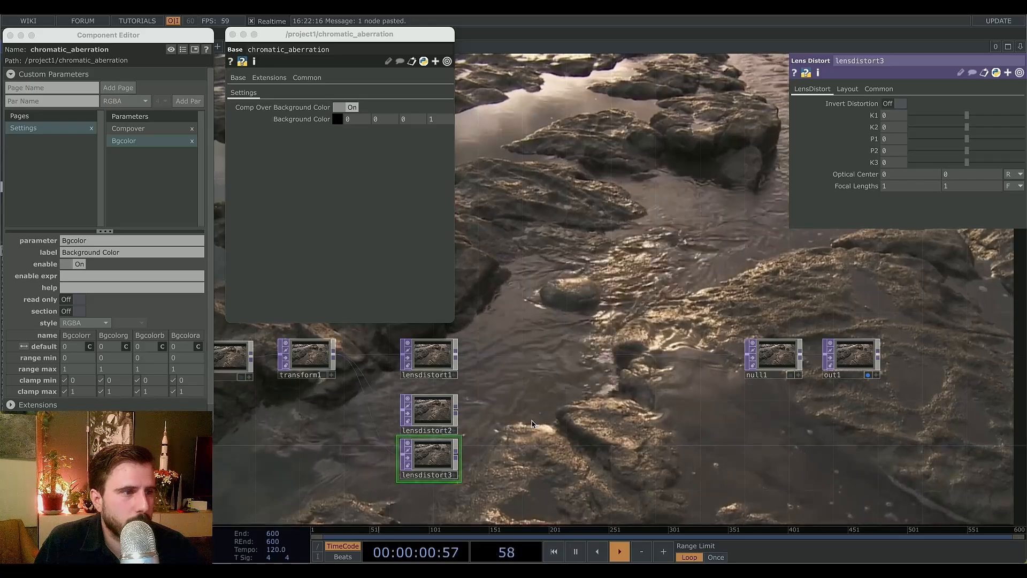
Insert a Reorder TOP between lensdistort1 and null1.
right_click(456, 359)
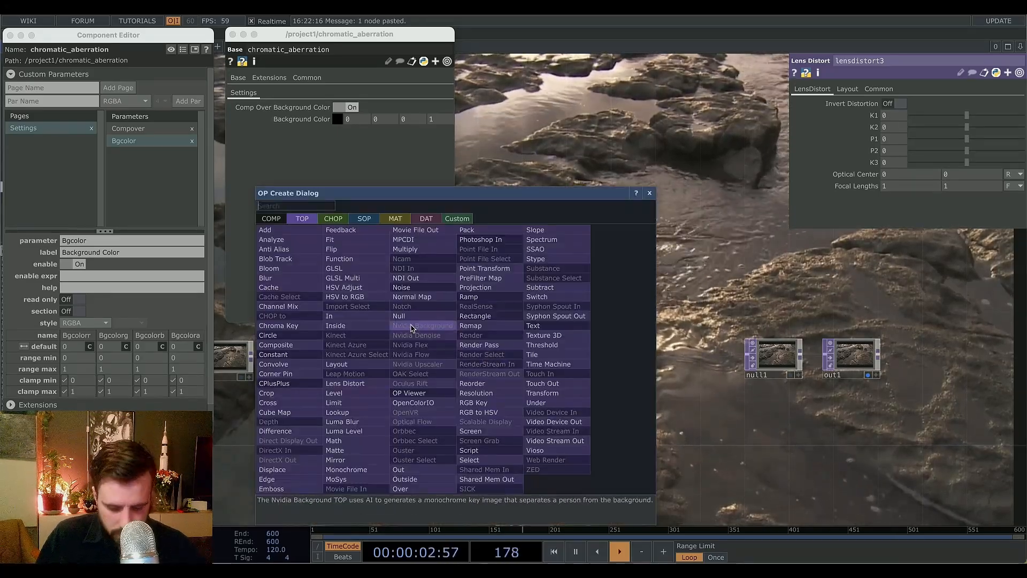
type("reo")
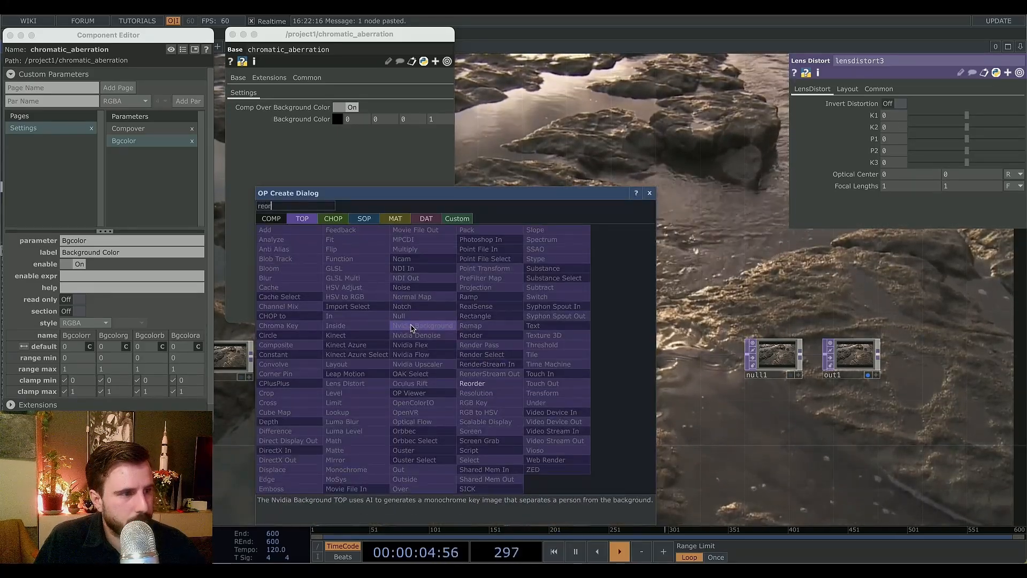
type("r")
left_click(472, 383)
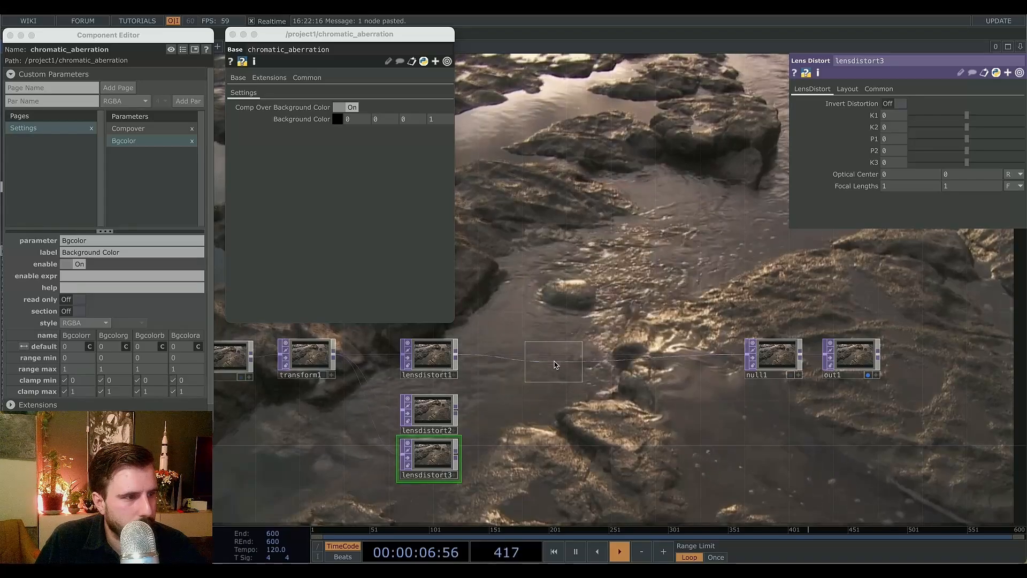
left_click(554, 364)
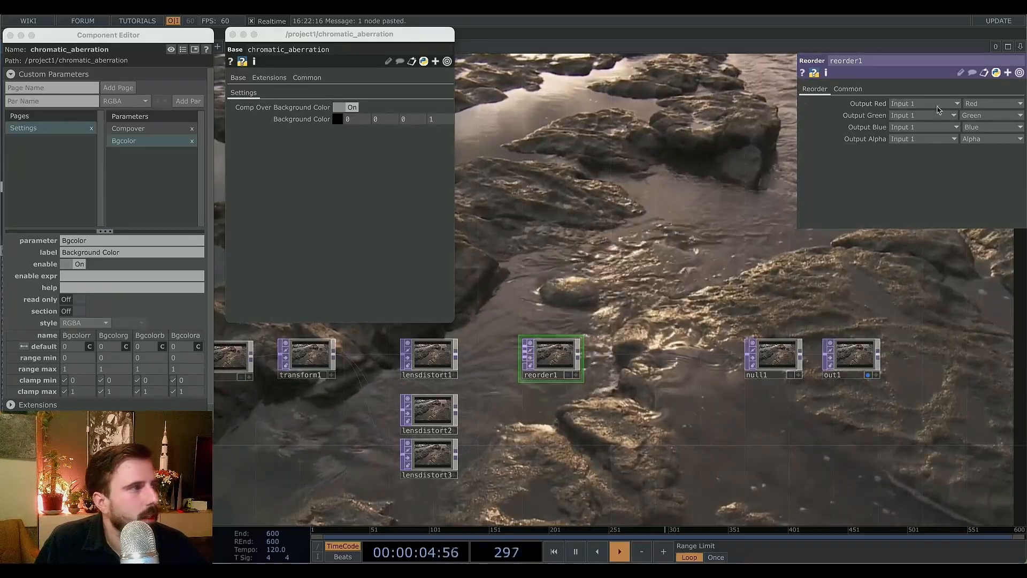
Set the Reorder's Output Green to Input 2 and Output Blue to Input 3.
left_click(911, 127)
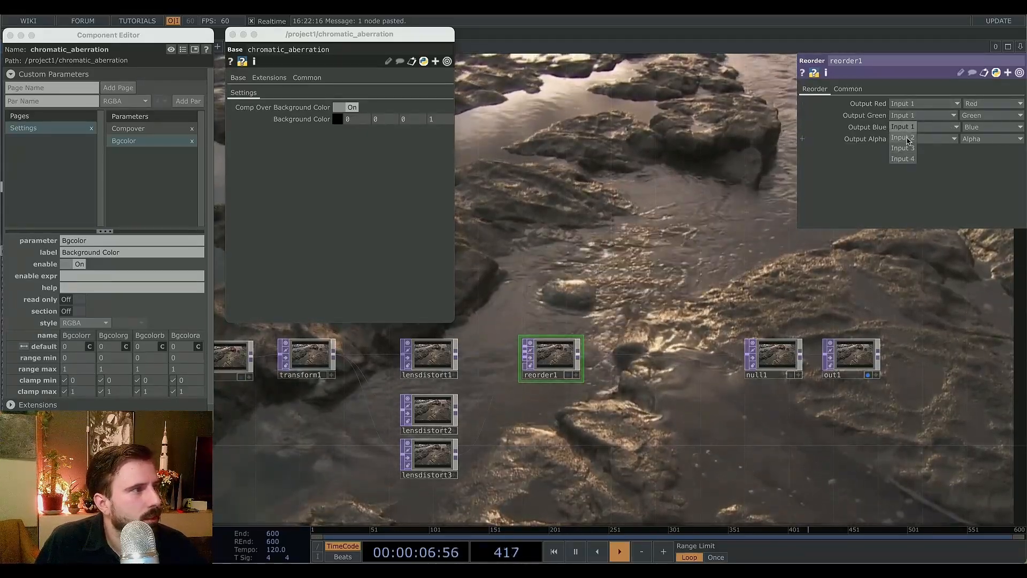
left_click(904, 139)
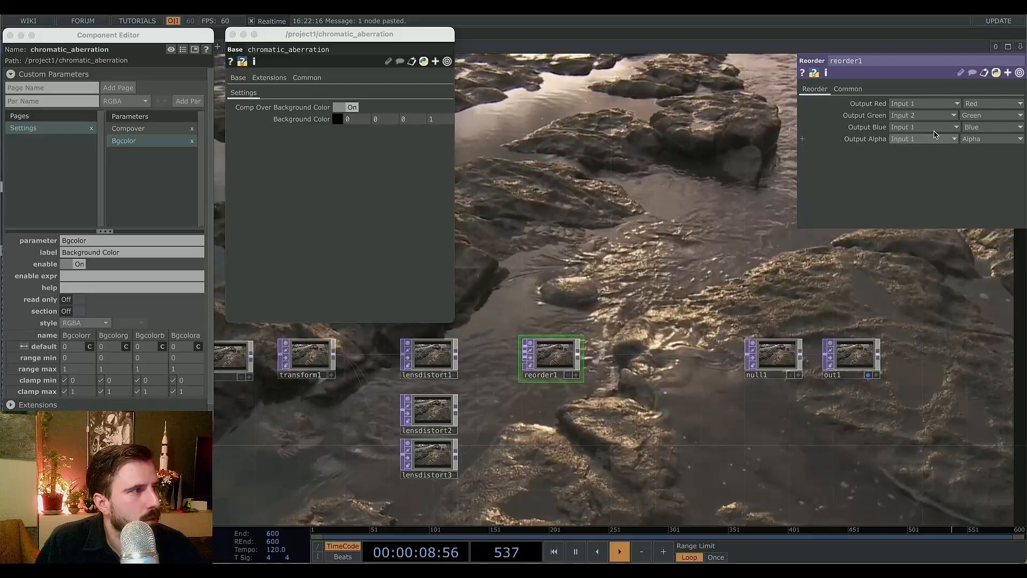
left_click(909, 138)
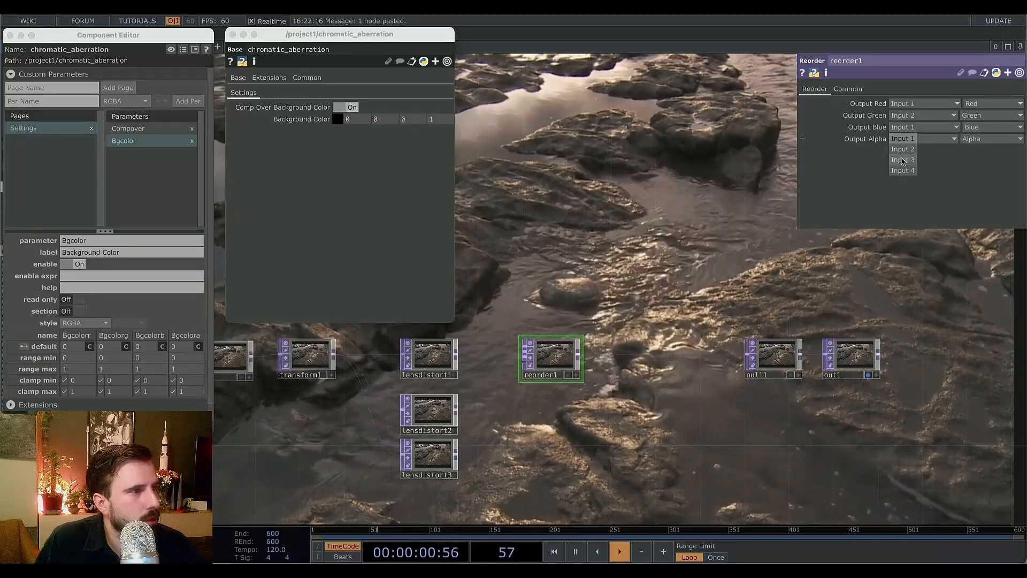
left_click(903, 159)
key("h")
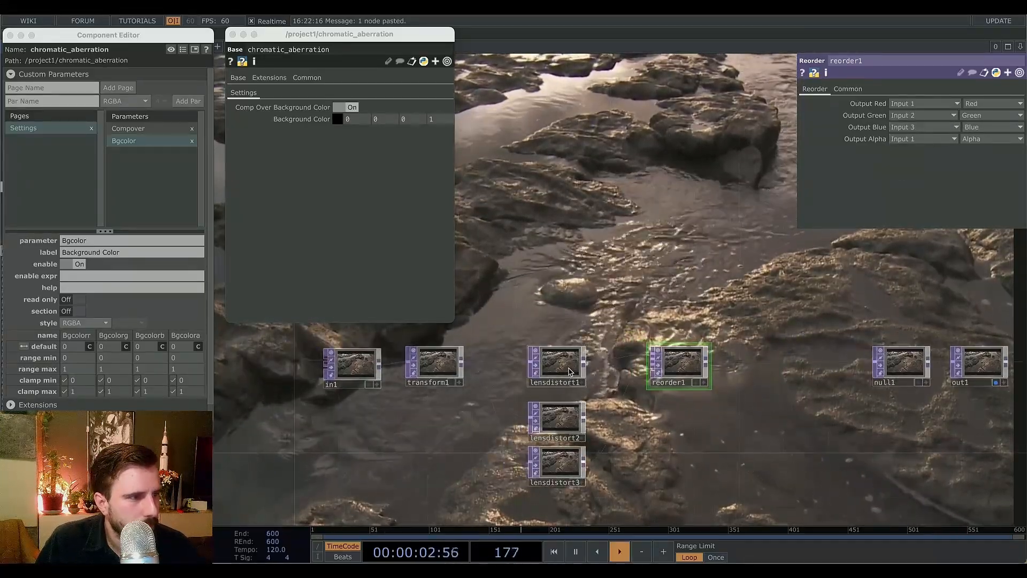
Expose lensdistort1's K1 as a custom component parameter, setting a reference expression on the source.
left_click(570, 370)
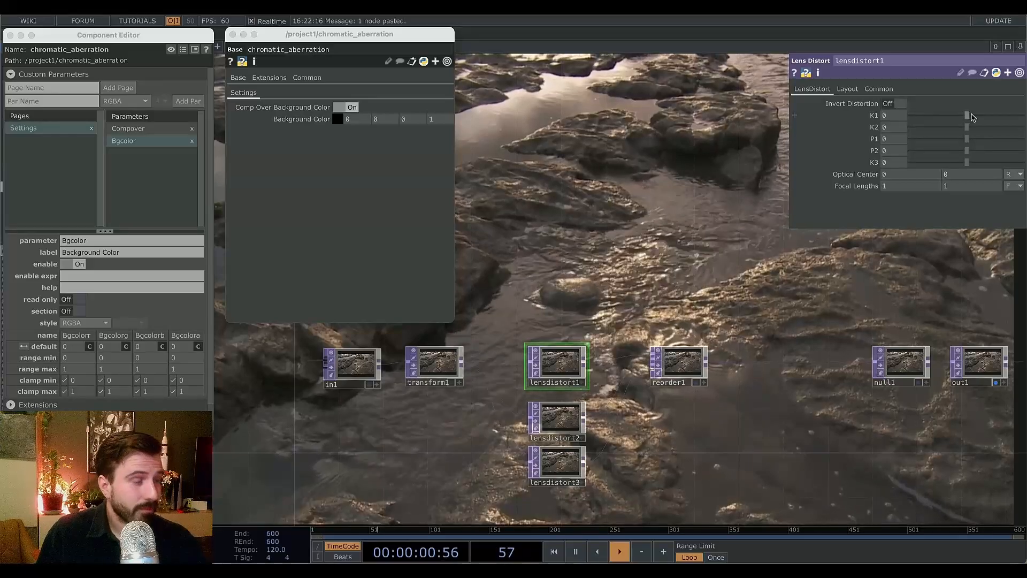
mouse_move(971, 117)
left_mouse_down()
mouse_move(989, 122)
mouse_move(977, 122)
left_mouse_up()
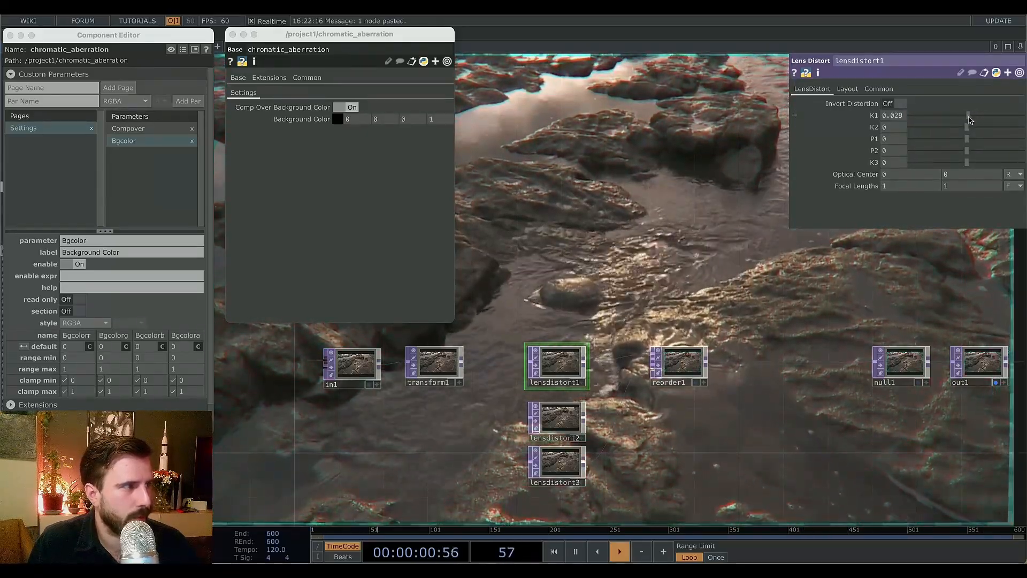
mouse_move(977, 122)
left_mouse_down()
mouse_move(937, 122)
mouse_move(965, 126)
left_mouse_up()
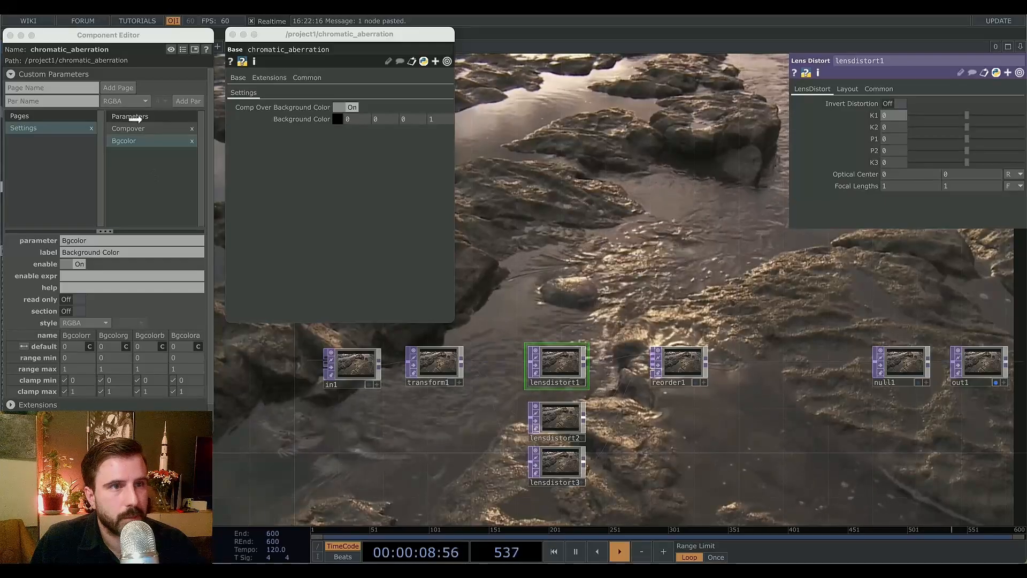
left_click_drag(134, 127, 138, 131)
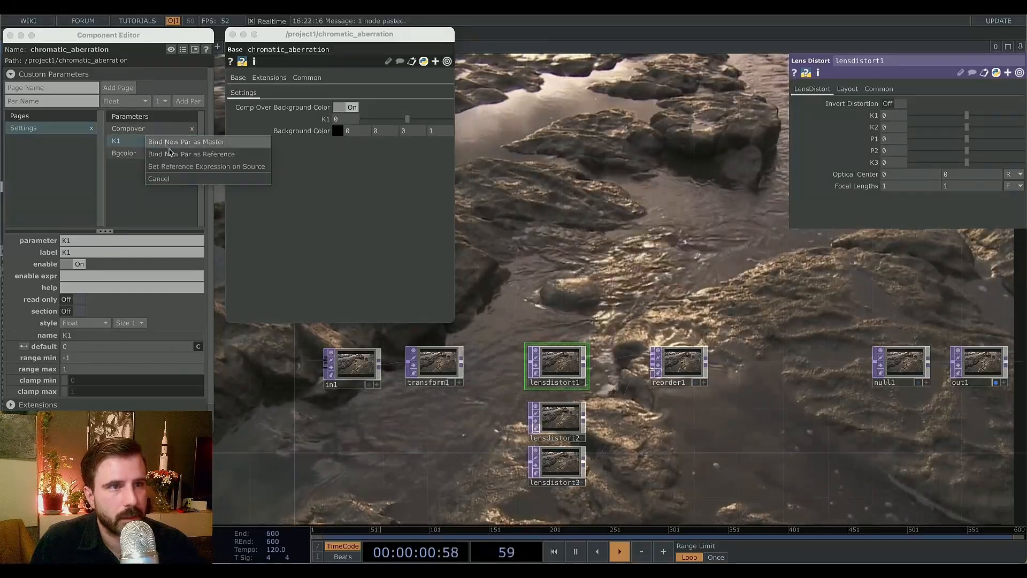
left_click(152, 165)
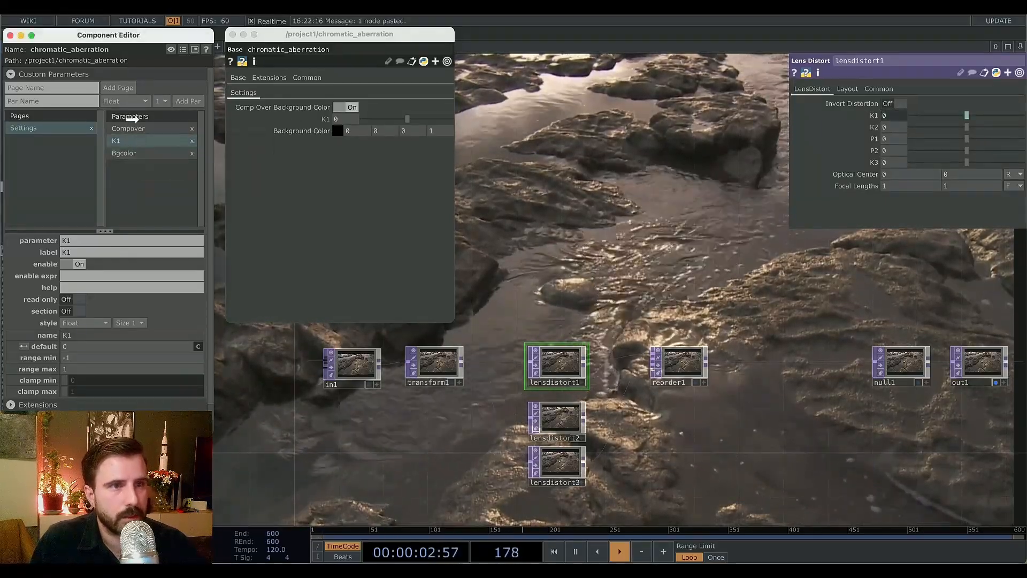
Move K1 to the top of the parameter list and label it red distortion.
left_click_drag(132, 123, 134, 127)
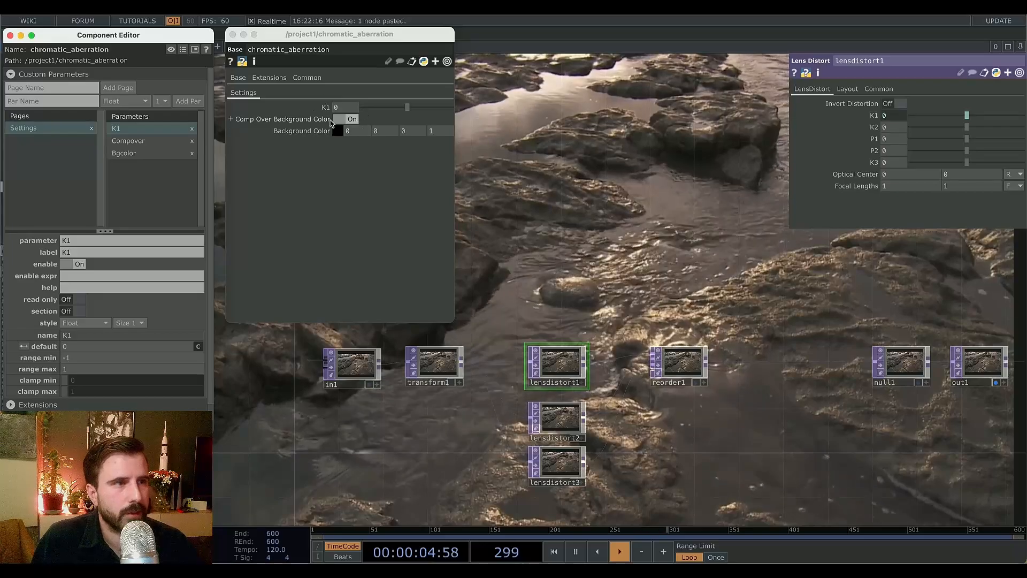
left_click(81, 250)
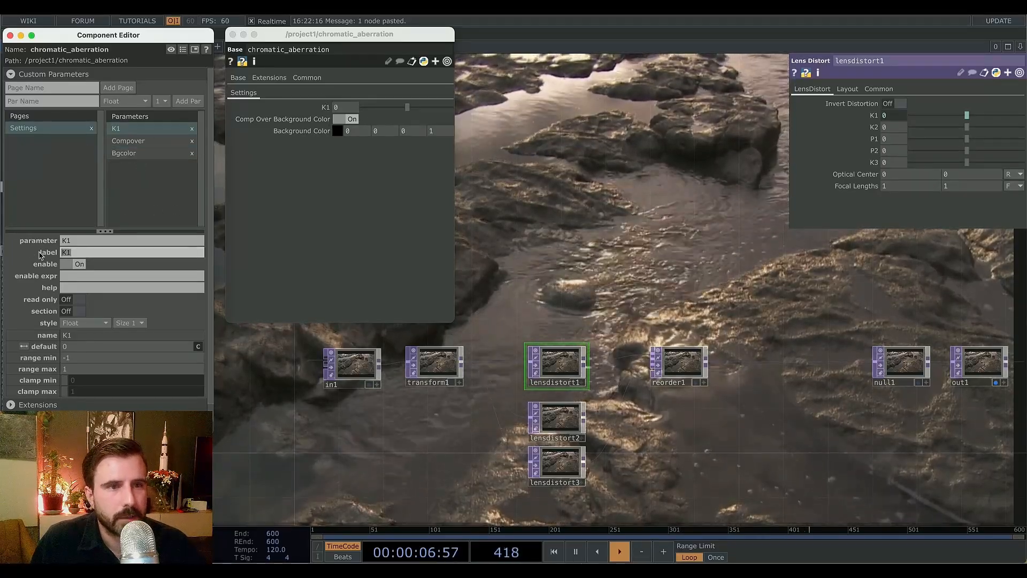
type("red distrotion")
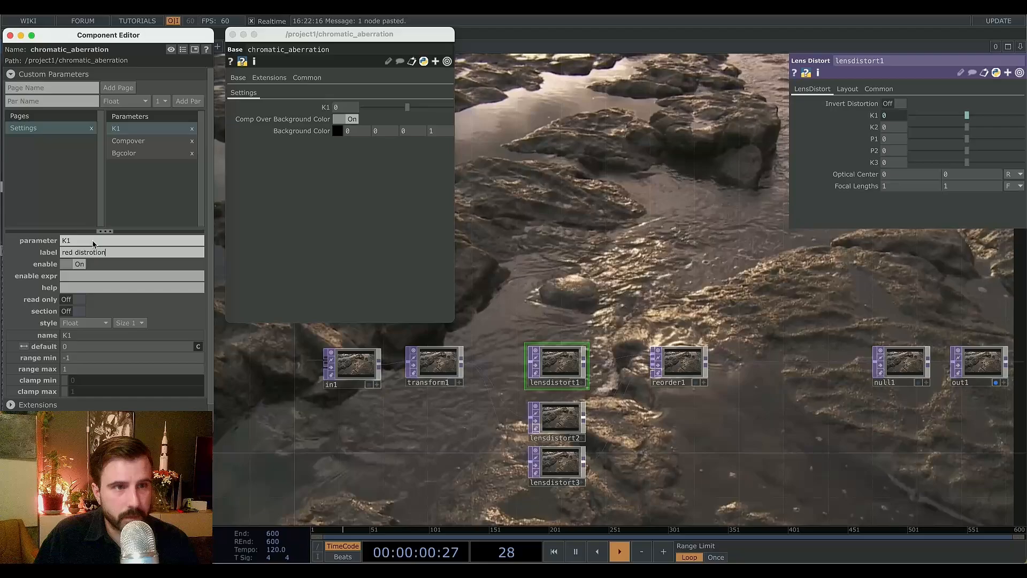
key("Return")
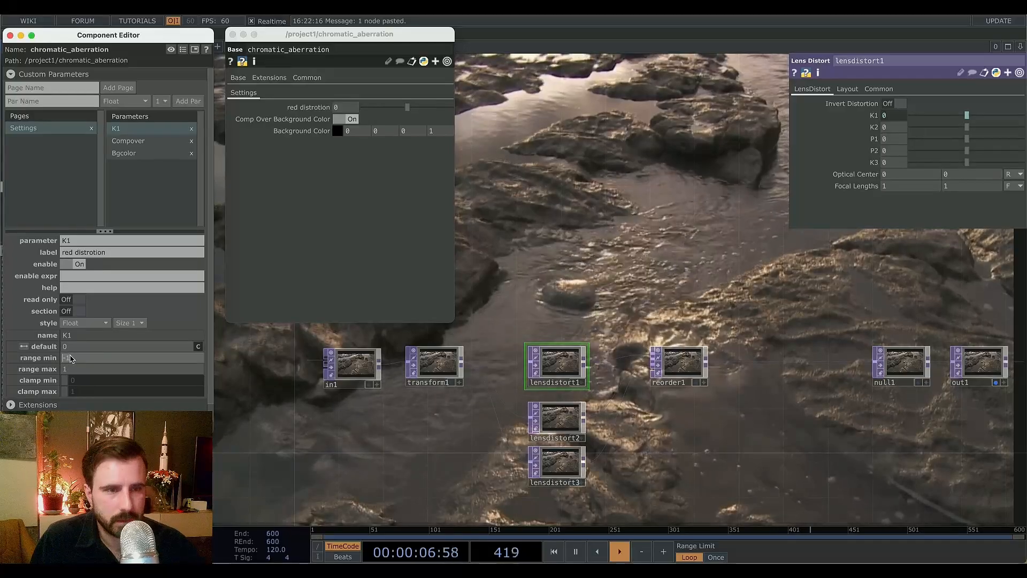
Set the red distortion range minimum to 0 and maximum to -1.
left_click_drag(69, 369, 49, 370)
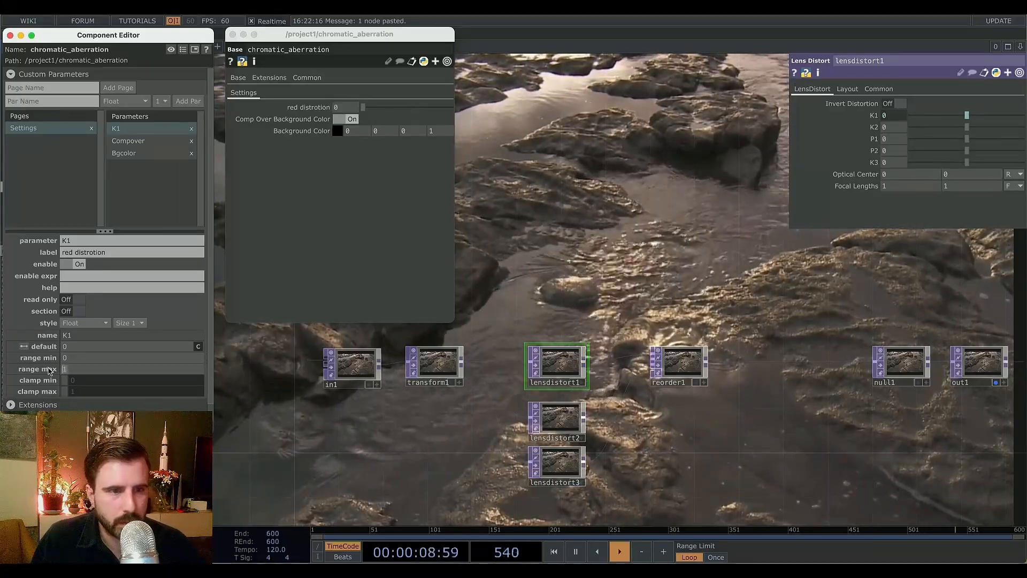
type("-1")
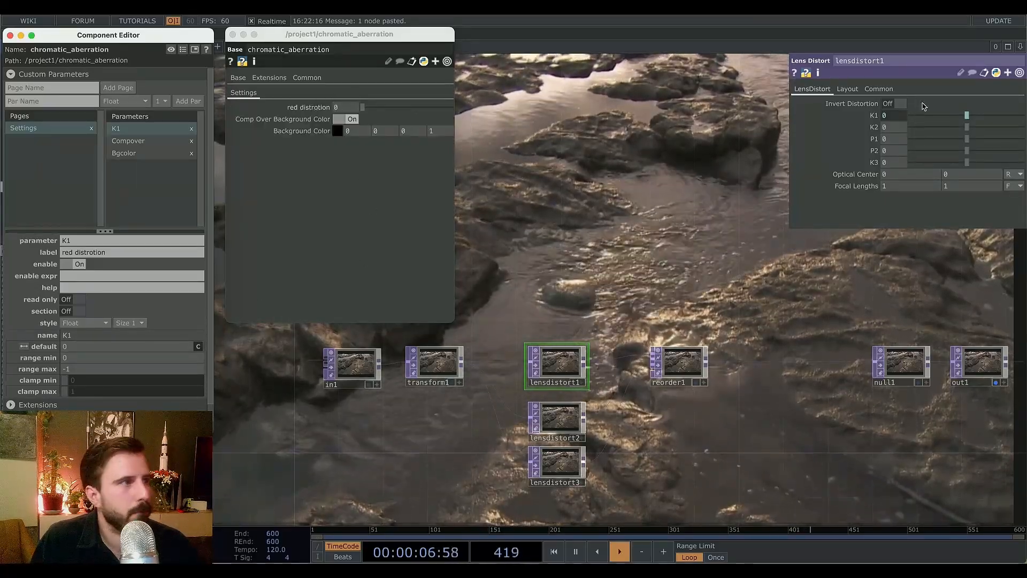
Expose lensdistort2's K1 as a second custom parameter, setting a reference expression on the source.
left_click(564, 426)
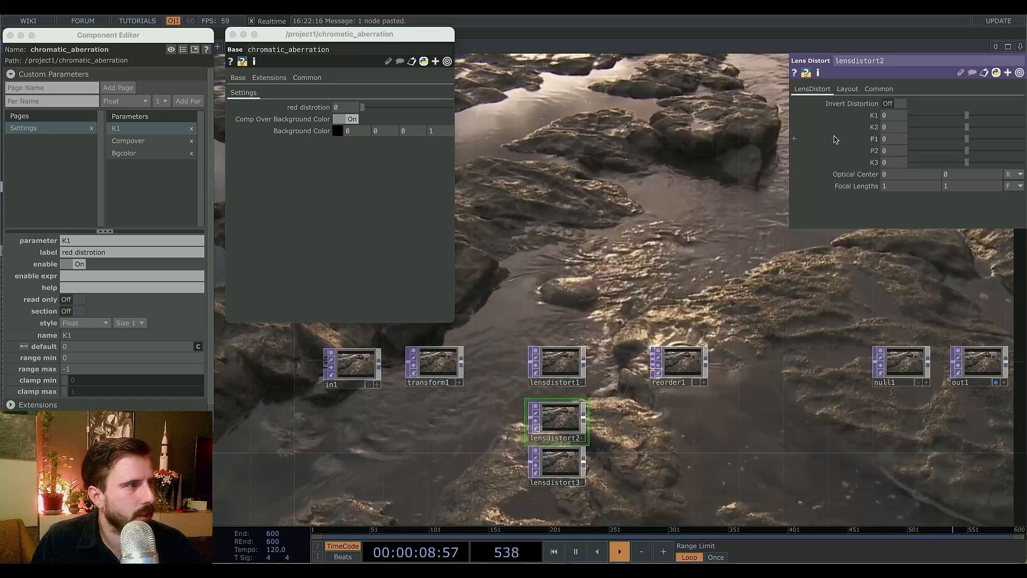
left_click_drag(874, 129, 154, 140)
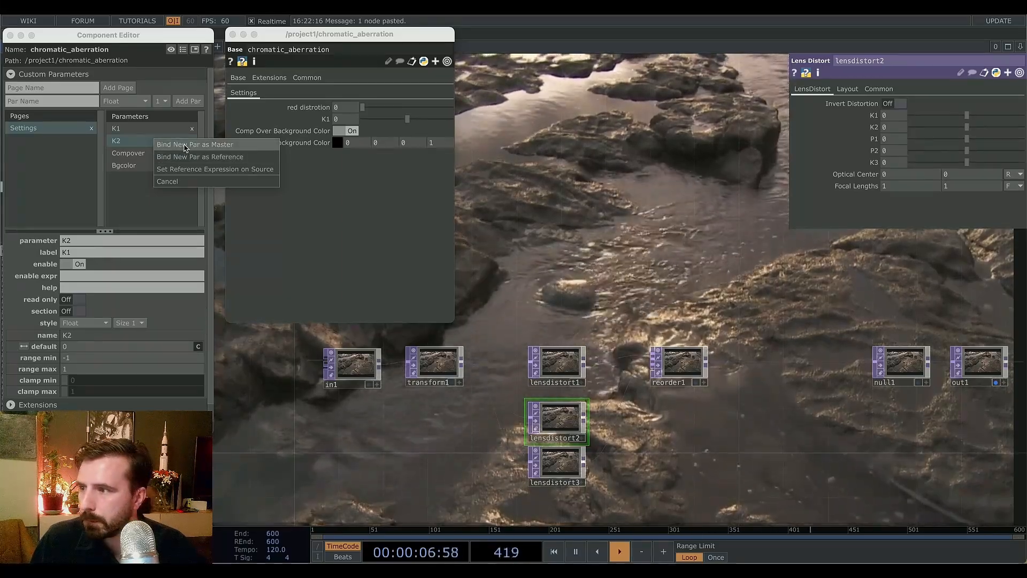
left_click(185, 169)
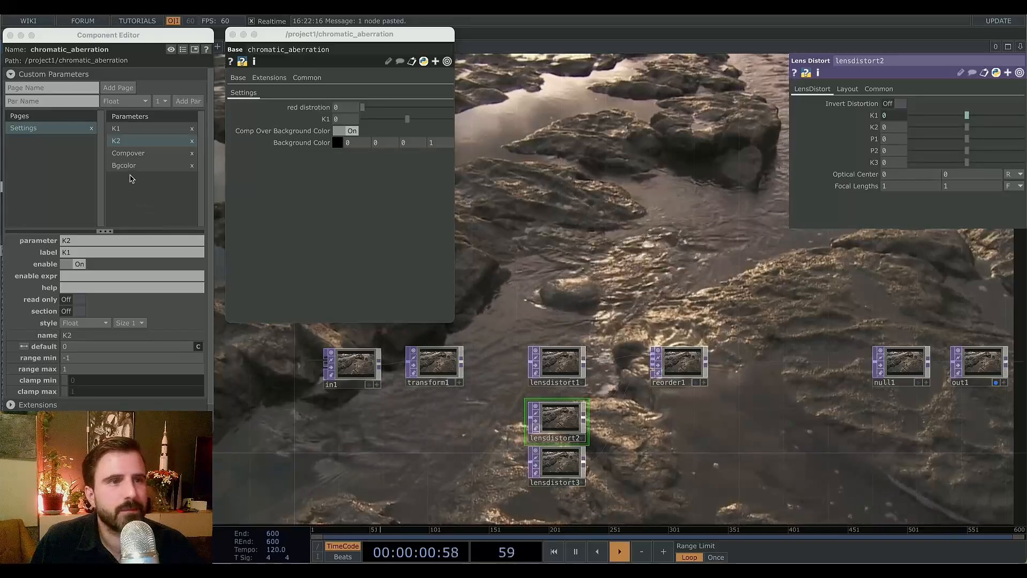
Label the second custom parameter green distortion.
left_click(63, 252)
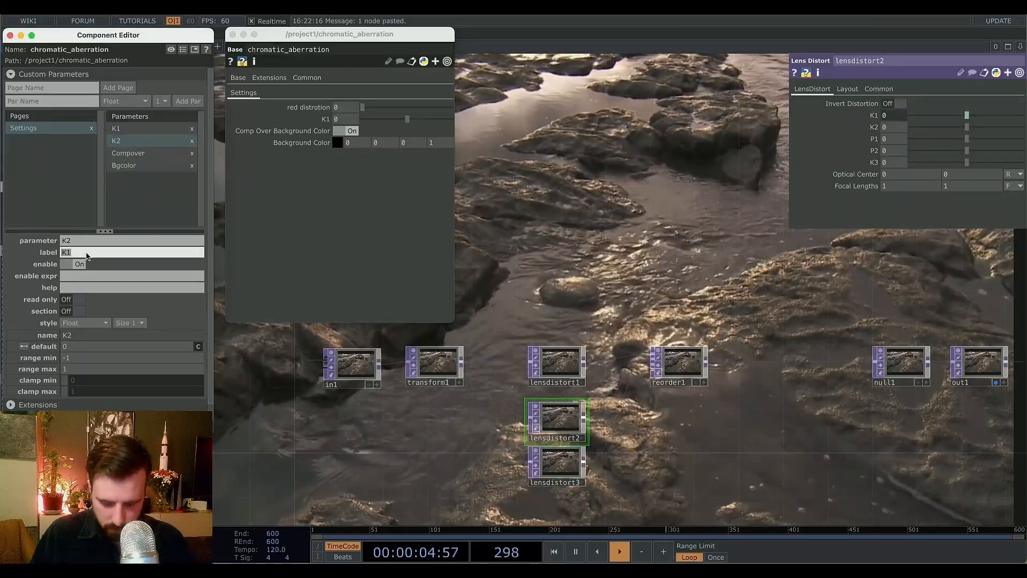
type("green distortion")
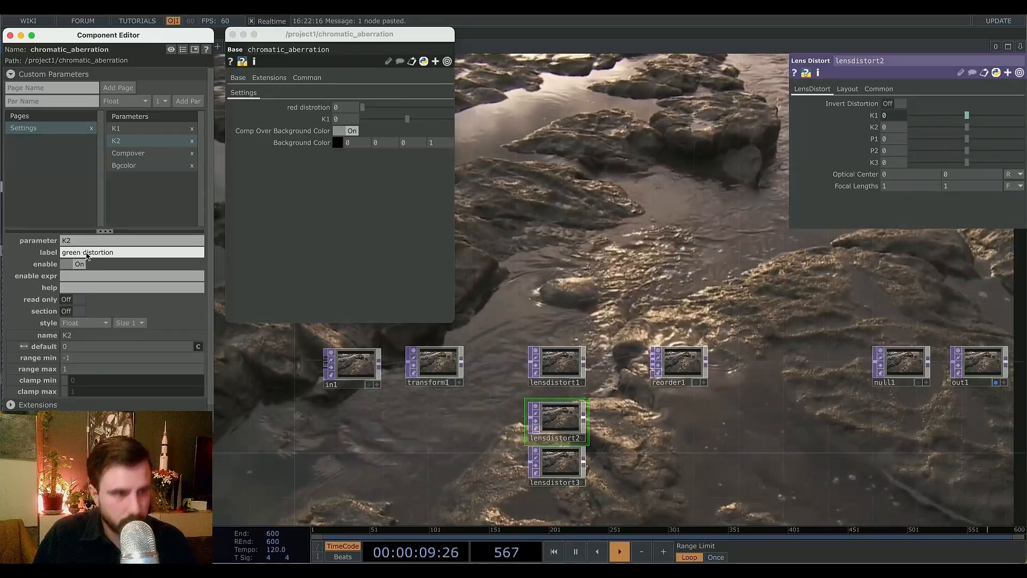
key("Return")
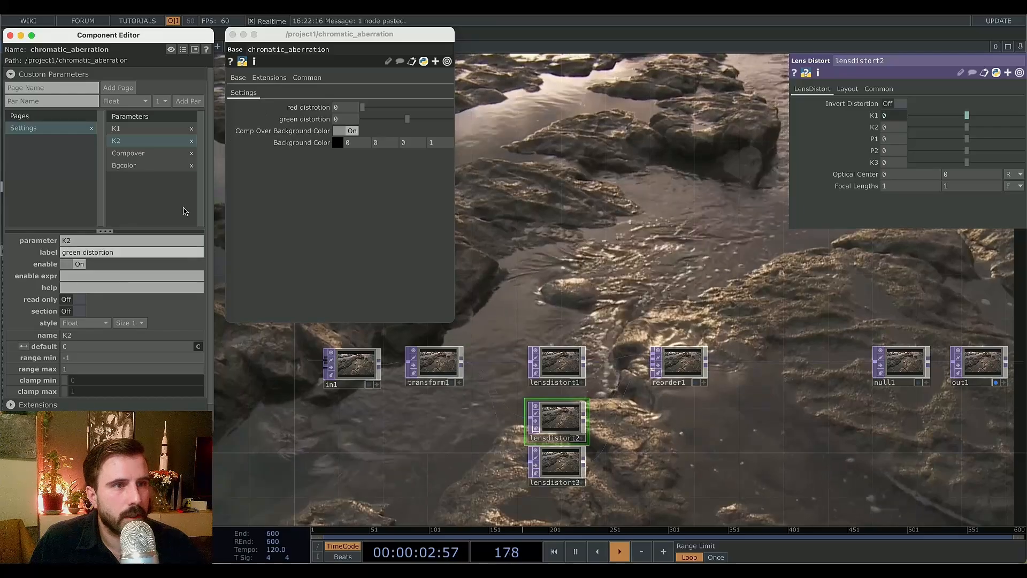
Correct the K1 parameter's label spelling to red distortion.
left_click(123, 128)
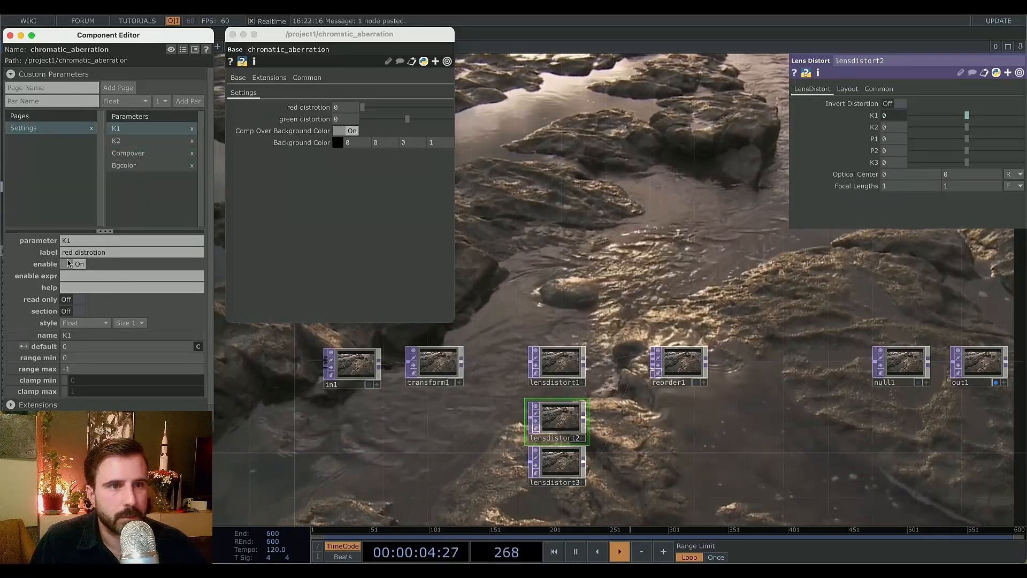
left_click(95, 254)
key("BackSpace")
key("Return")
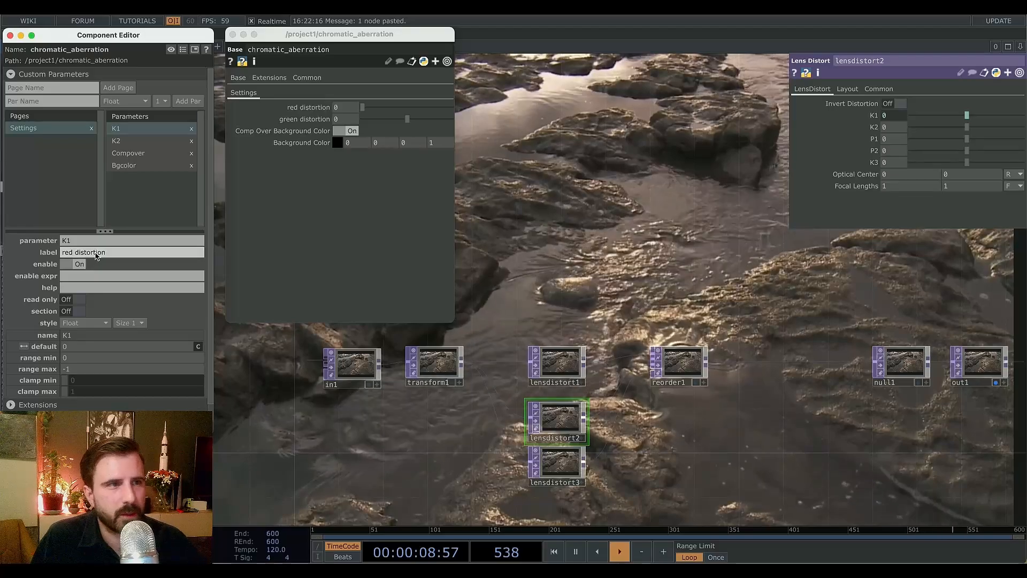
Set the green distortion range minimum to 0 with maximum -1.
left_click(131, 143)
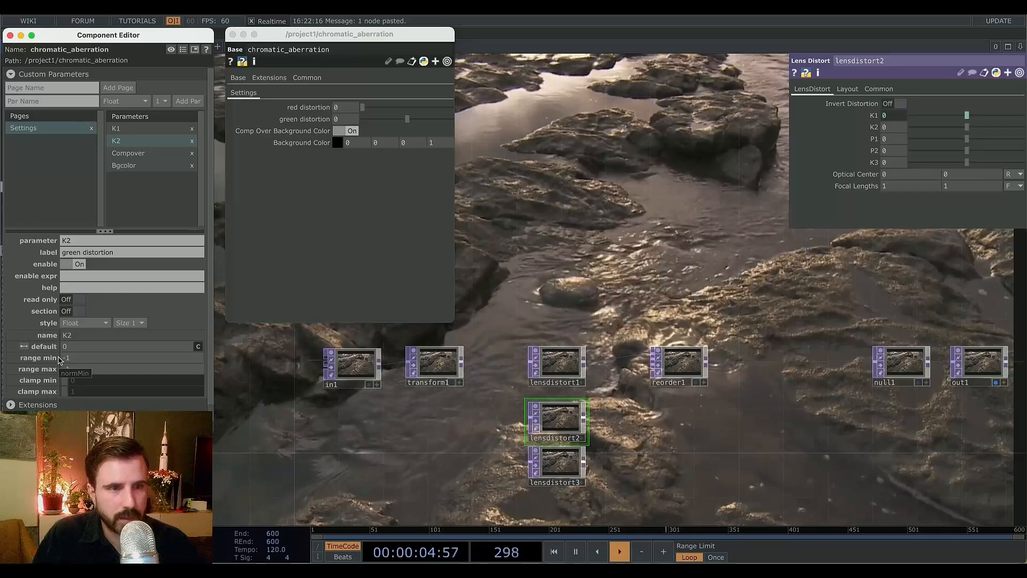
left_click_drag(70, 360, 58, 362)
type("0")
key("Return")
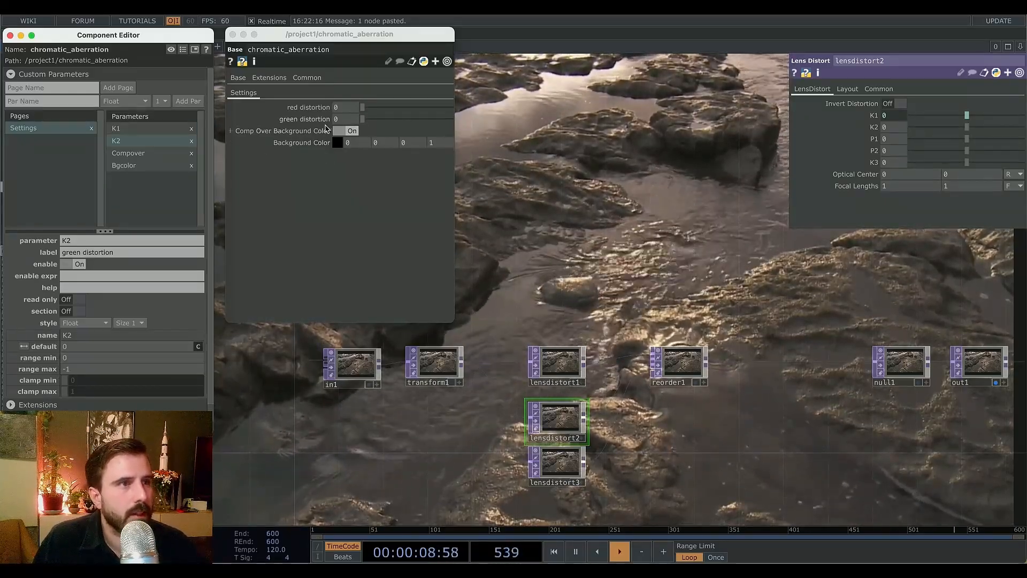
Set green distortion to about -0.2 and red distortion to about -0.28 to test the effect.
left_click_drag(362, 118, 383, 119)
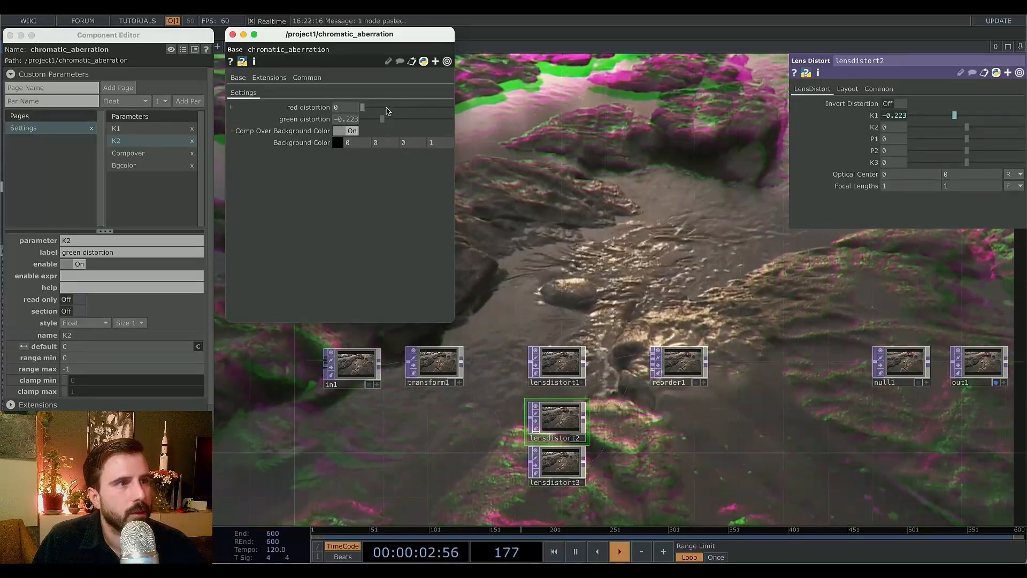
mouse_move(365, 107)
left_mouse_down()
mouse_move(390, 107)
mouse_move(380, 118)
left_mouse_up()
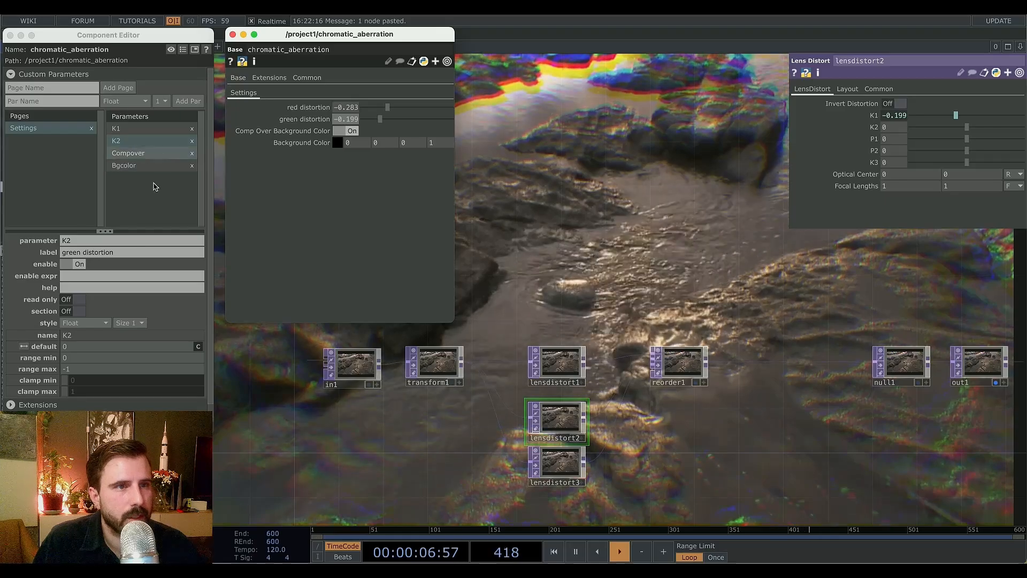
Expose lensdistort3's K1 as a third custom parameter, setting a reference expression on the source.
left_click(576, 482)
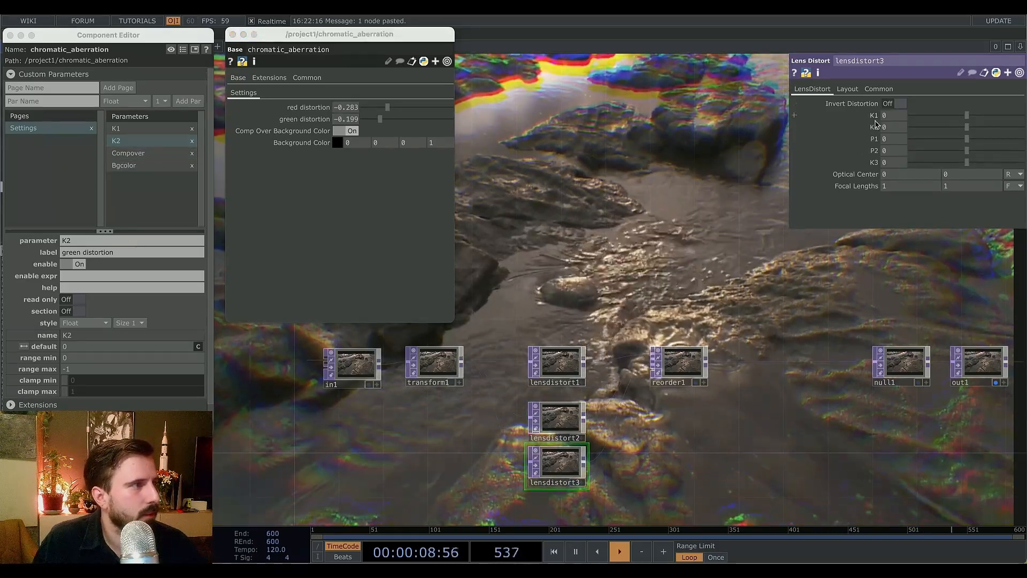
left_click_drag(872, 115, 142, 154)
left_click(178, 190)
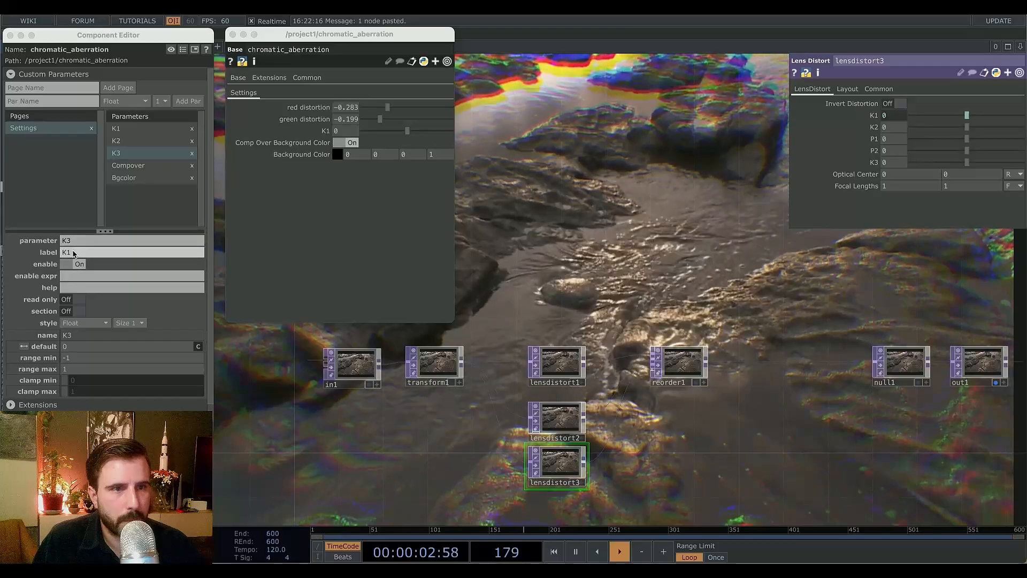
Relabel the K3 parameter as blue distortion and set its range minimum to 0.
left_click_drag(73, 253, 52, 253)
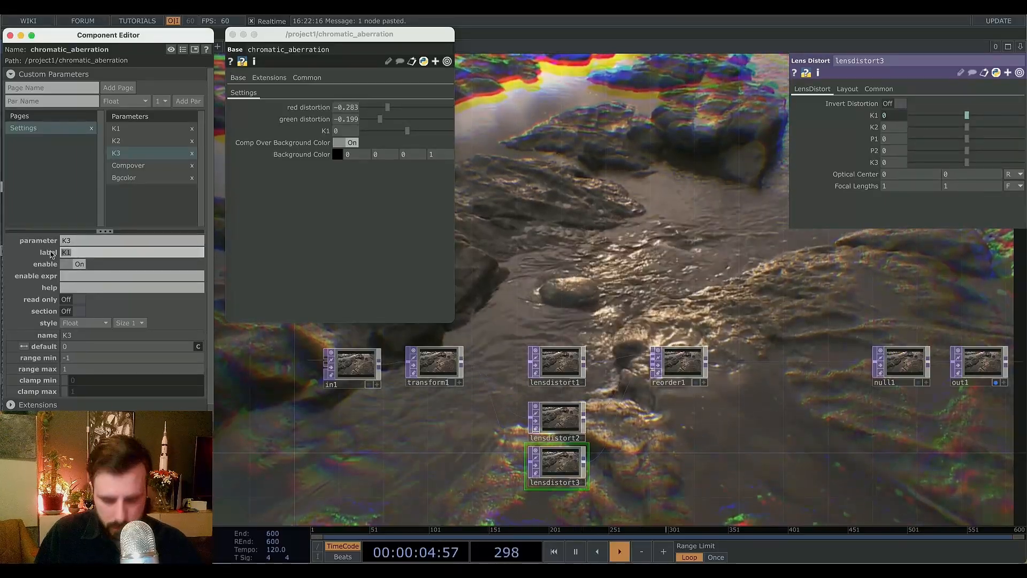
type("blue di")
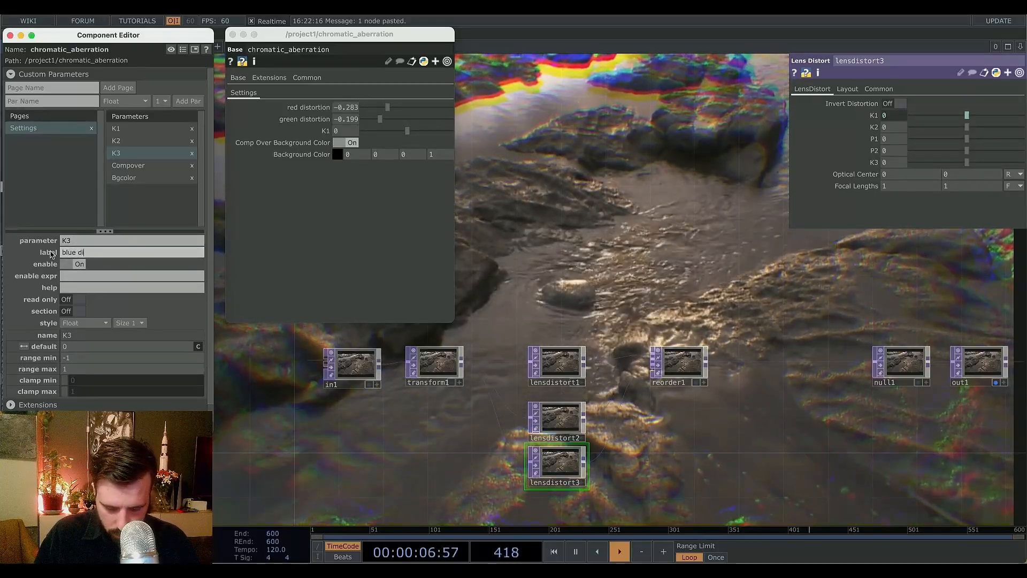
type("stortion")
key("Return")
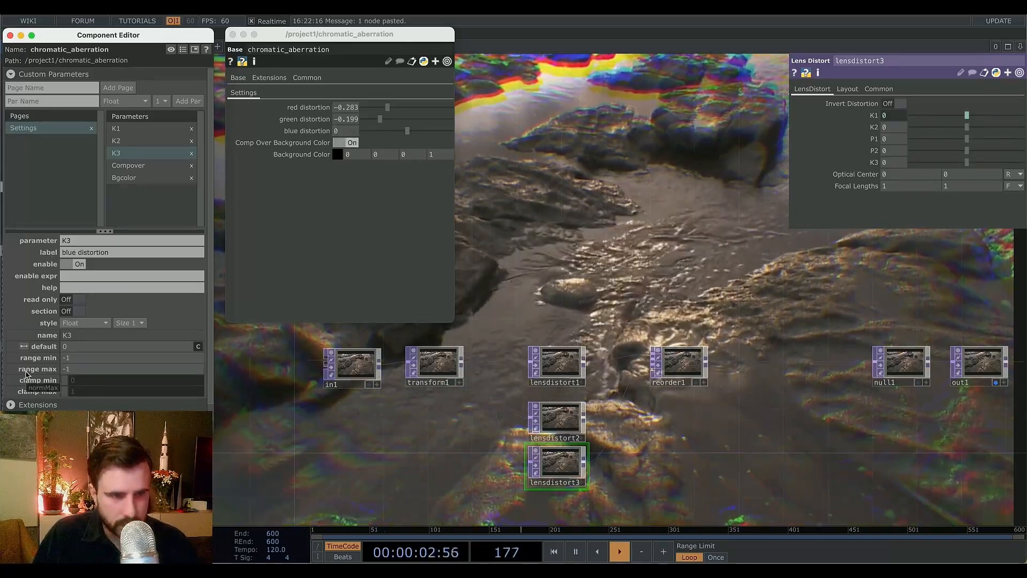
left_click(89, 359)
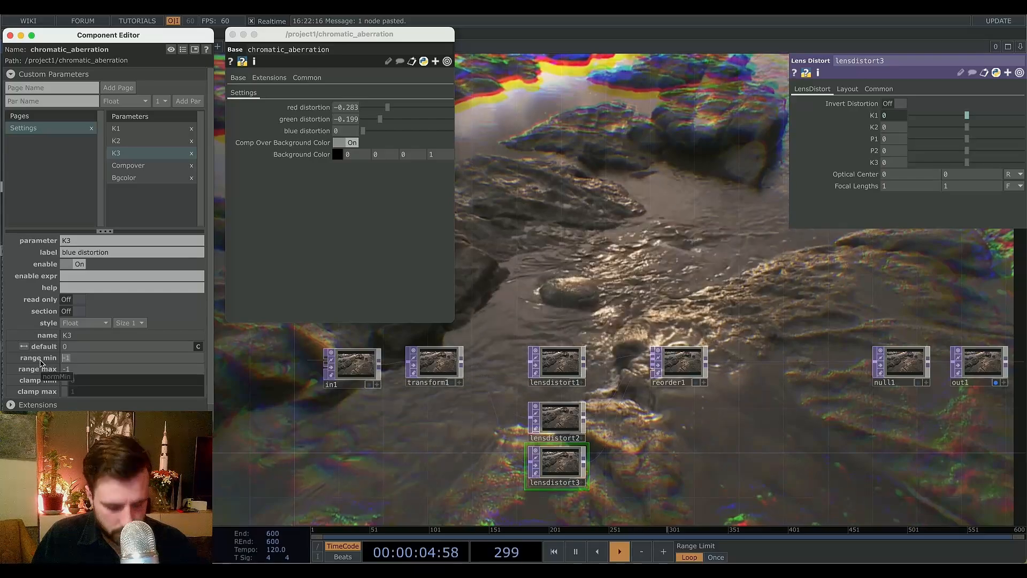
type("0")
key("Return")
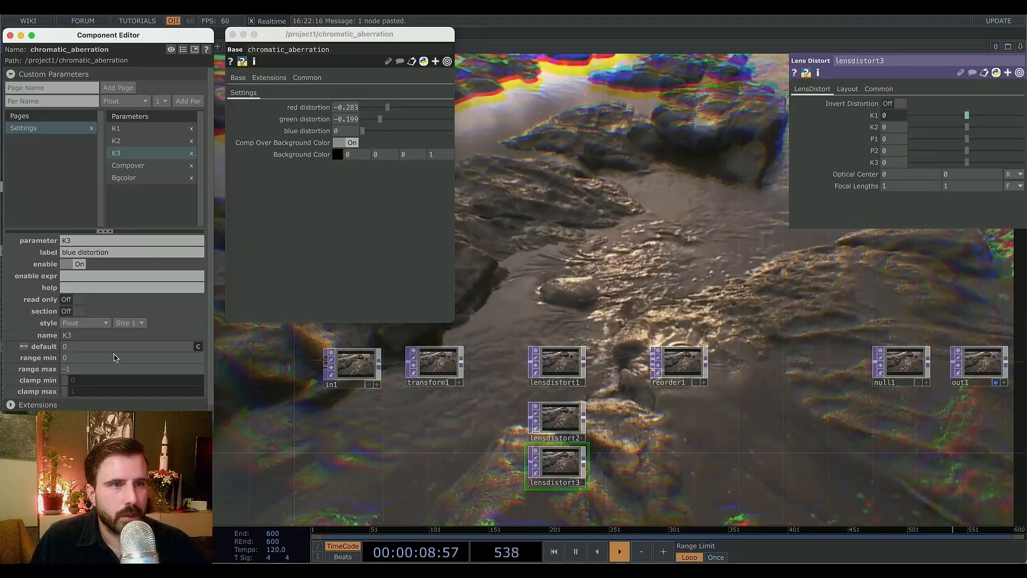
Set blue distortion to about -0.114 to test the effect.
left_click(157, 214)
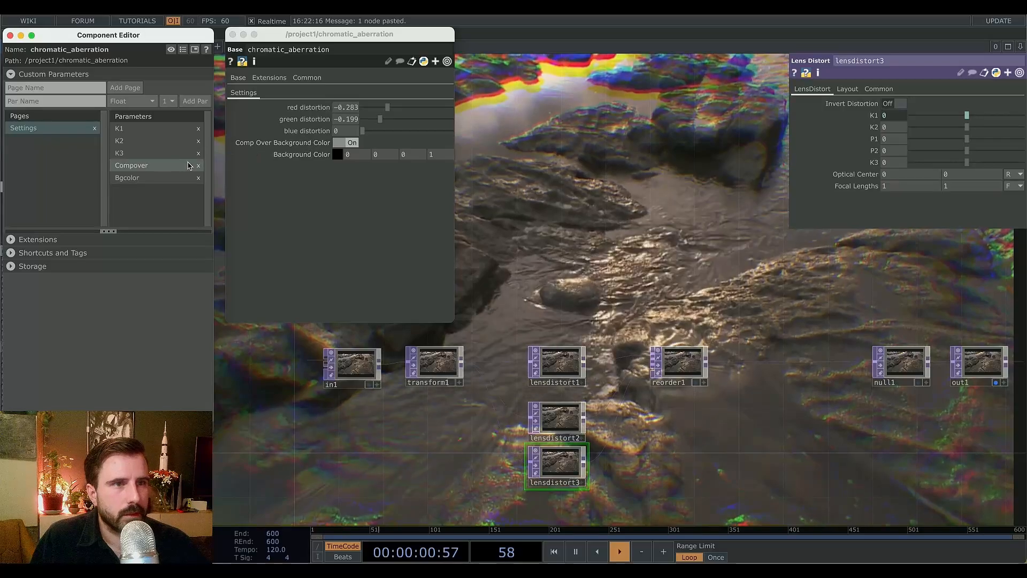
mouse_move(366, 132)
left_mouse_down()
mouse_move(390, 132)
mouse_move(368, 137)
mouse_move(379, 137)
left_mouse_up()
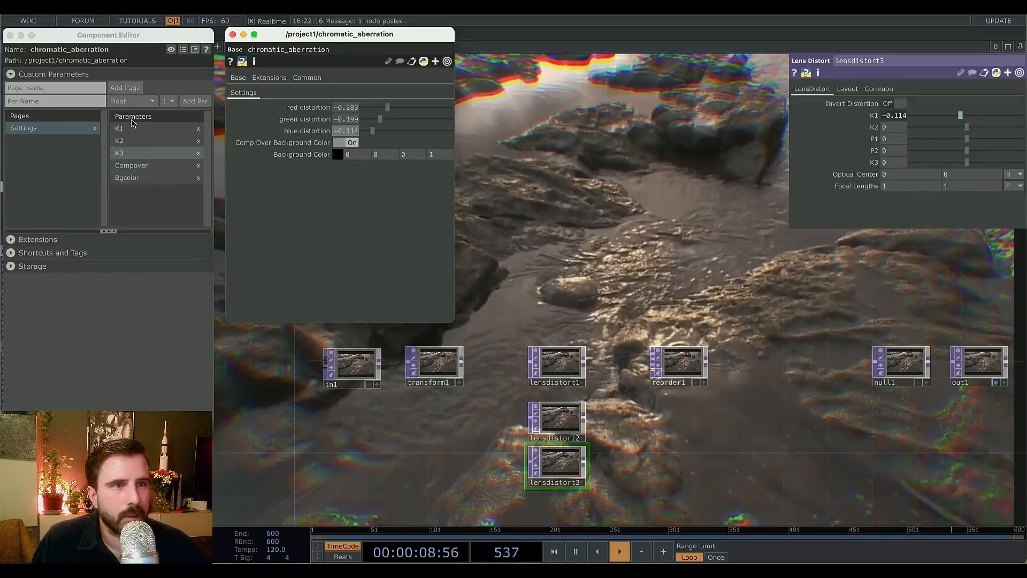
Add a new float custom parameter named distortion factor.
left_click(70, 102)
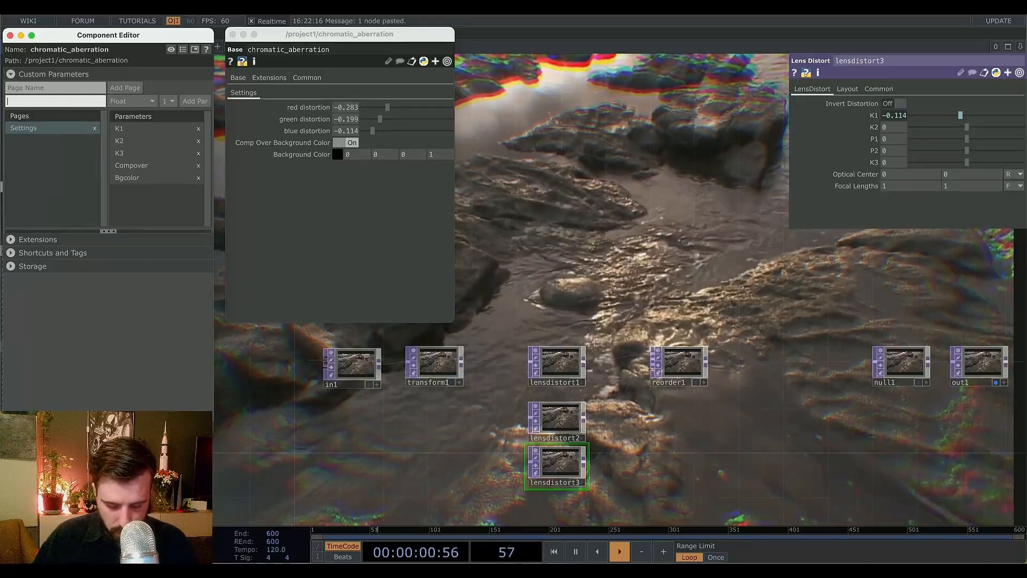
type("dis")
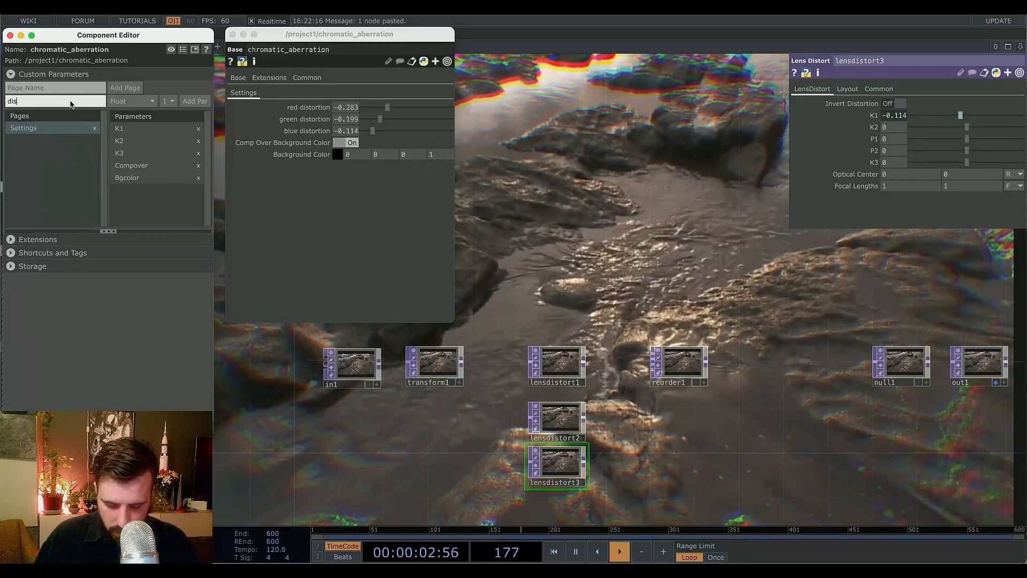
type("tortion factor")
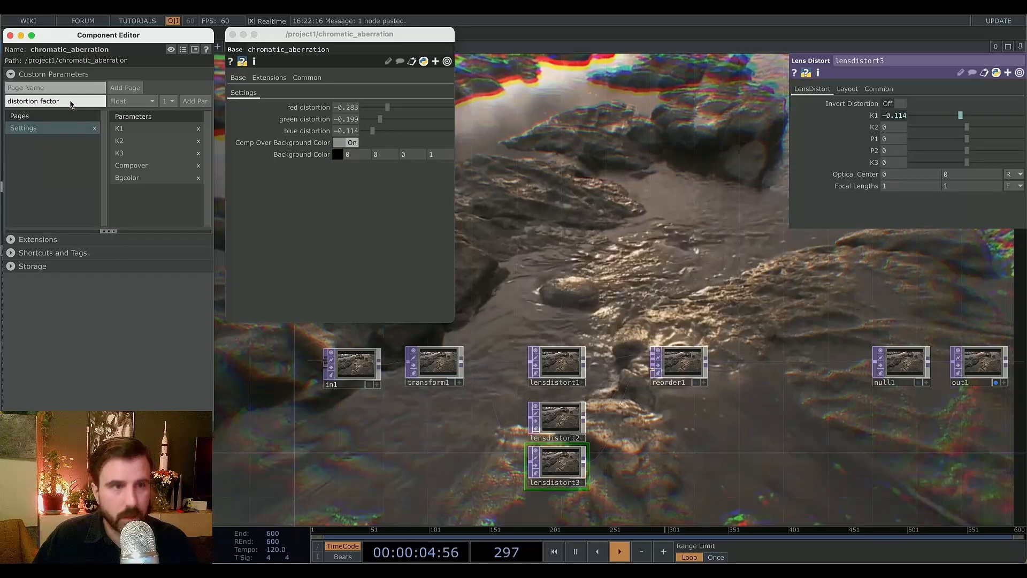
left_click(193, 102)
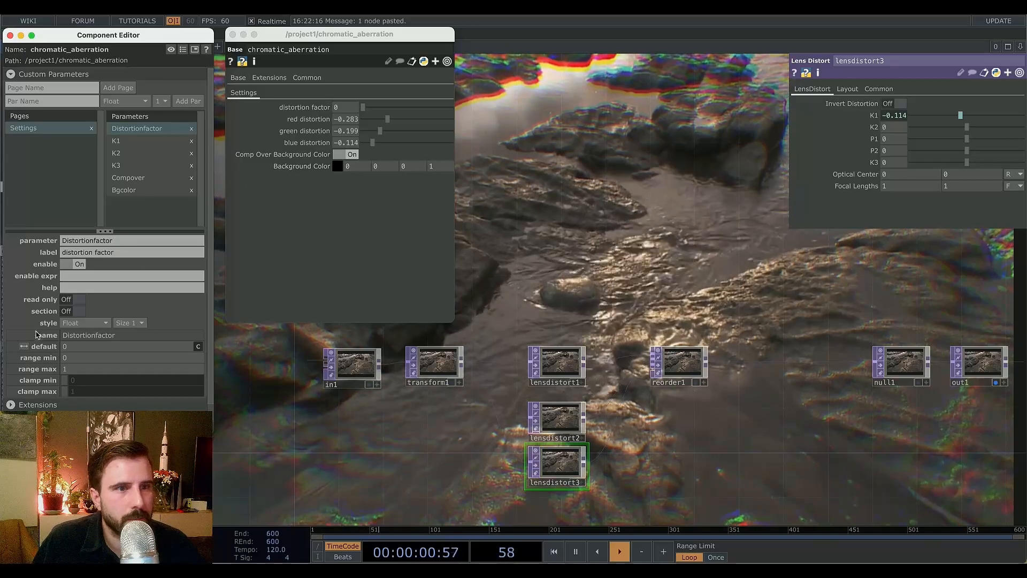
Turn on the section divider for the Comp Over Background Color parameter.
left_click(184, 178)
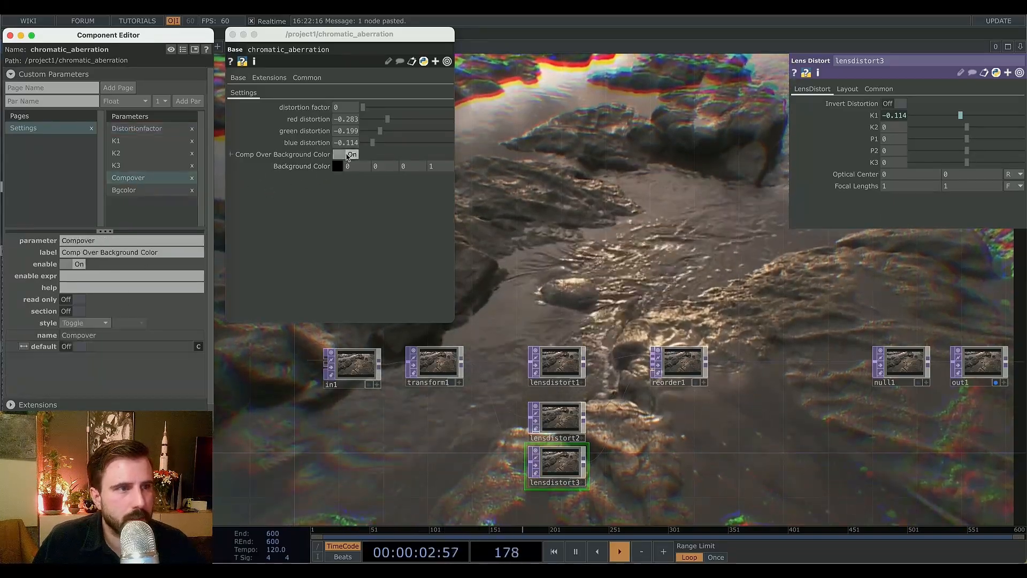
left_click(77, 311)
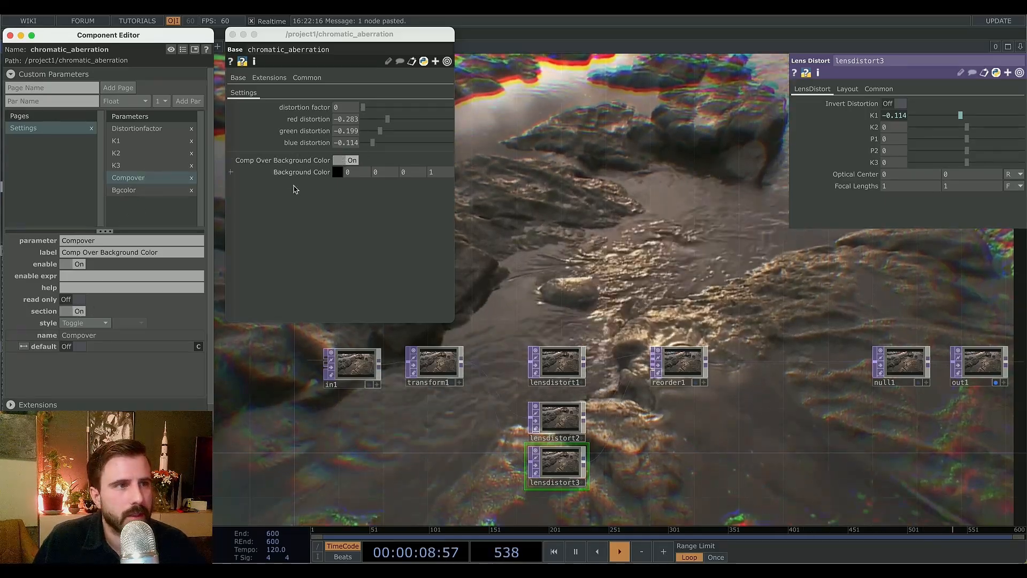
Set the distortion factor parameter's default value to 1.
left_click(136, 130)
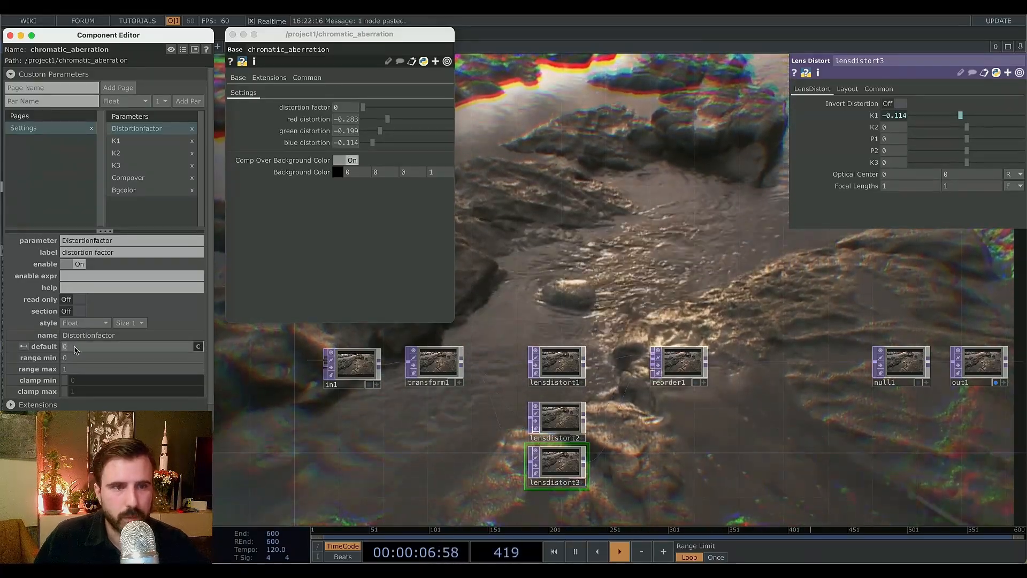
left_click(75, 346)
type("1")
key("Return")
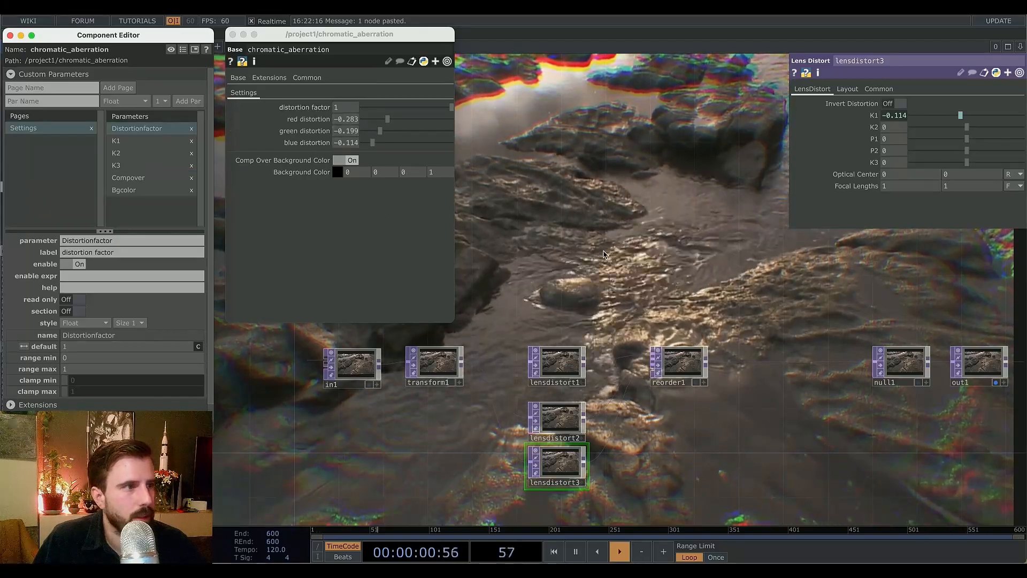
Create a Parameter CHOP in the network with its Operators set to .. to read the component's parameters.
left_click_drag(619, 336, 591, 360)
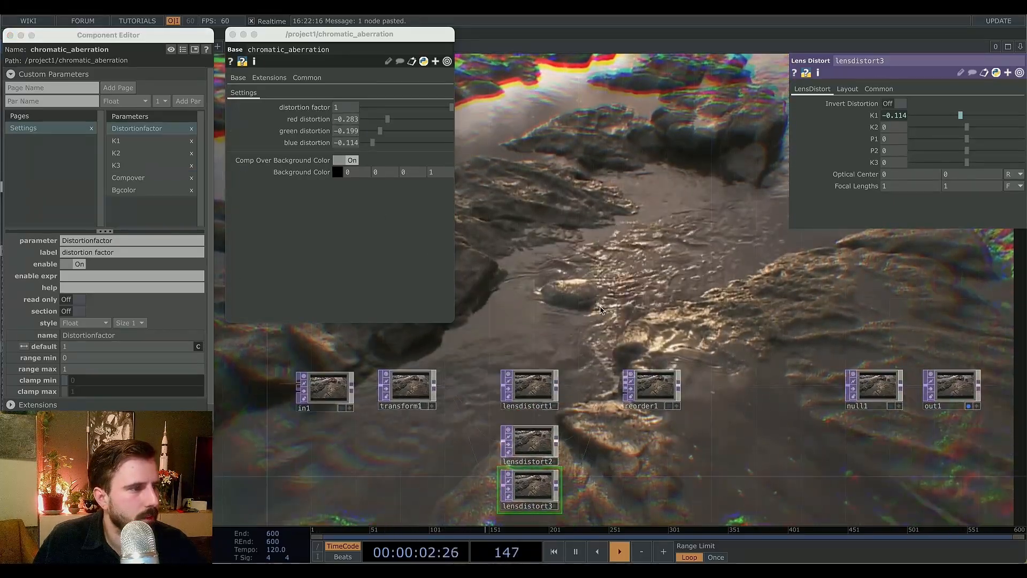
left_click(538, 380)
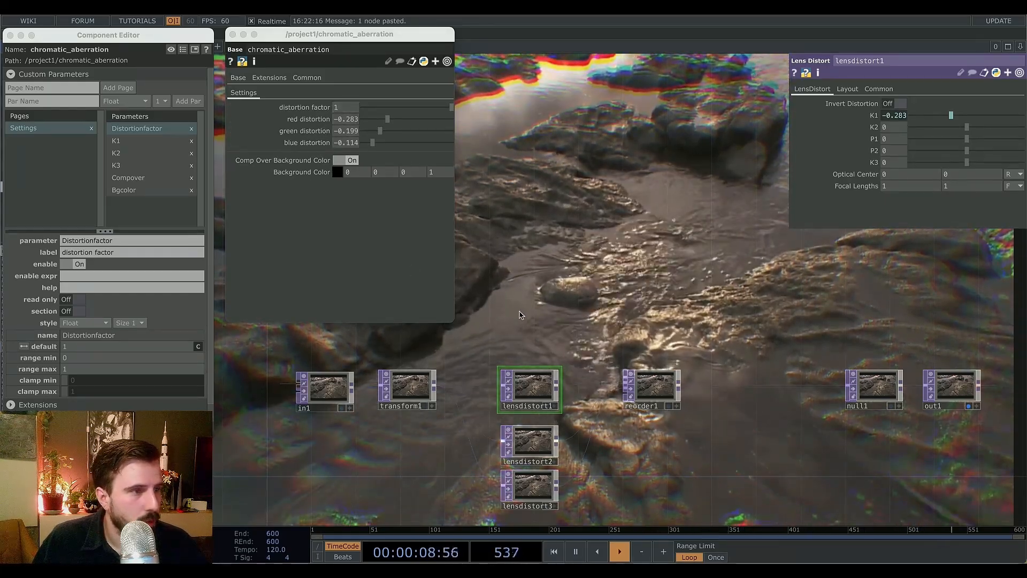
key("Tab")
left_click(385, 105)
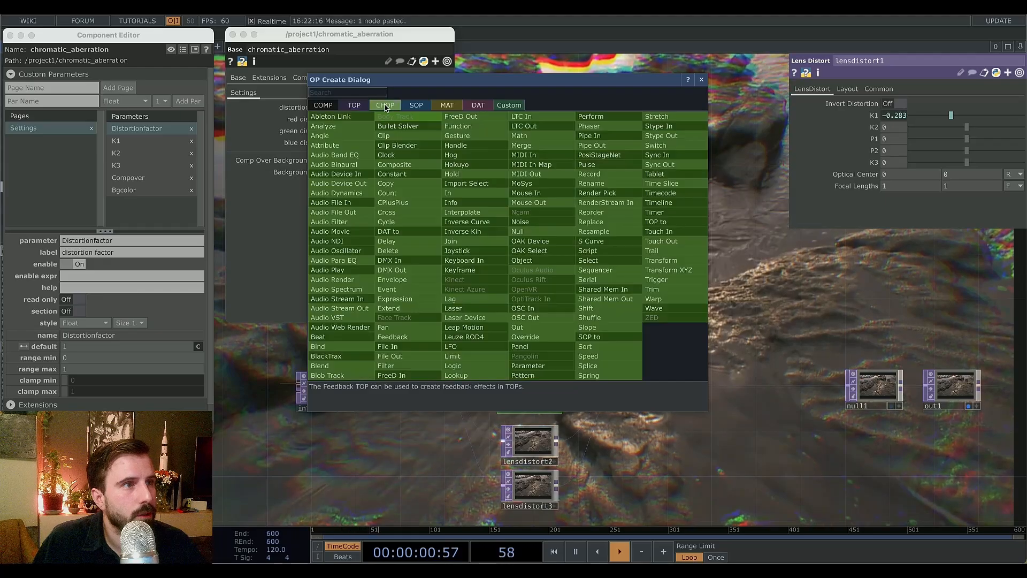
left_click(534, 367)
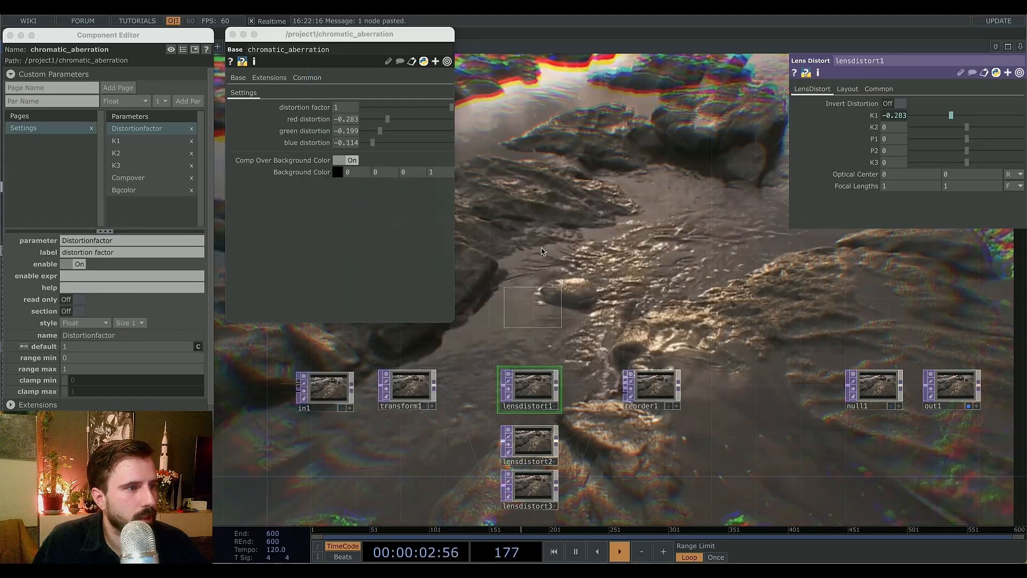
left_click(518, 245)
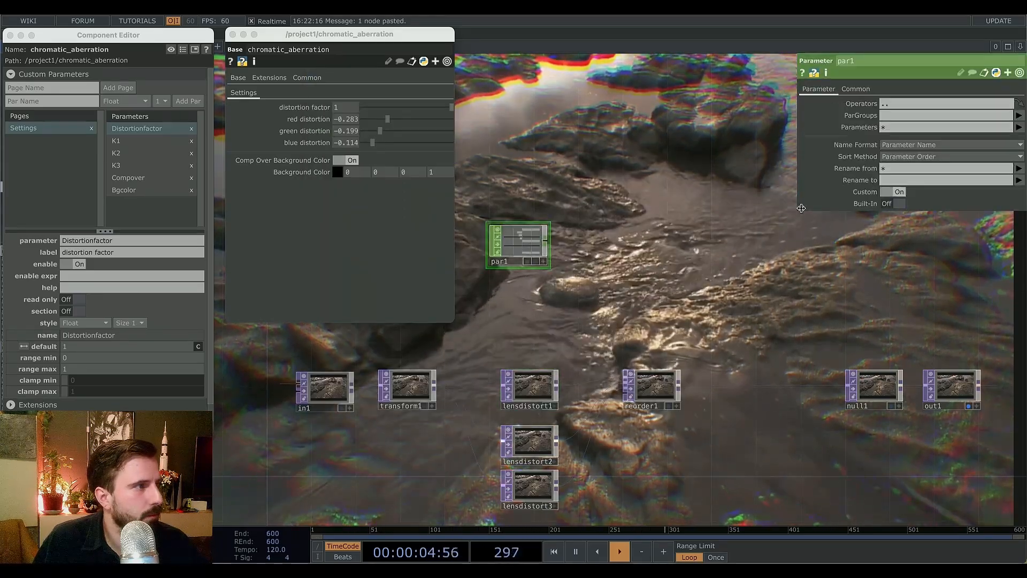
left_click(909, 104)
type("..")
key("Return")
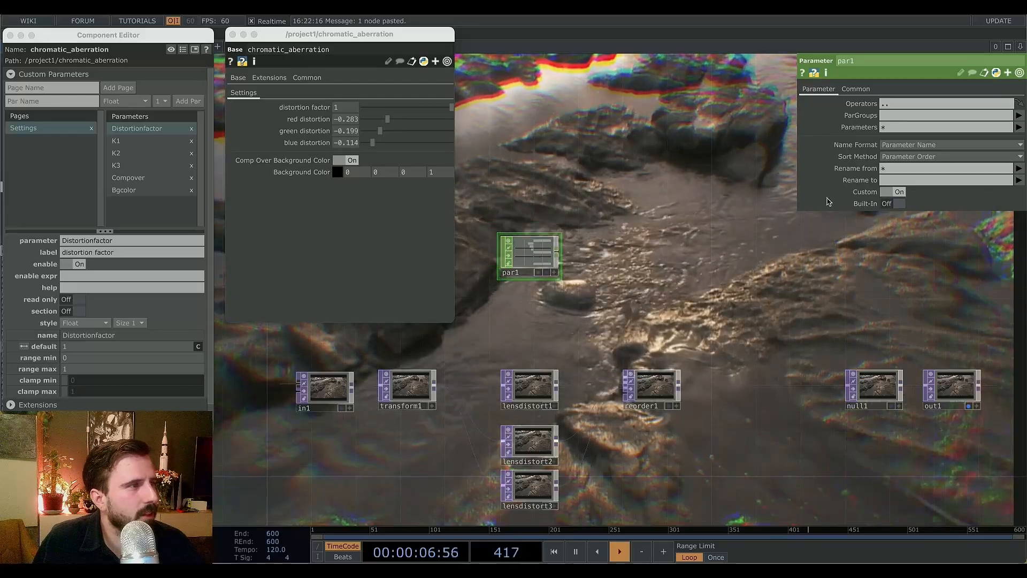
Append a Select CHOP to par1 that picks the Distortionfactor channel.
right_click(559, 262)
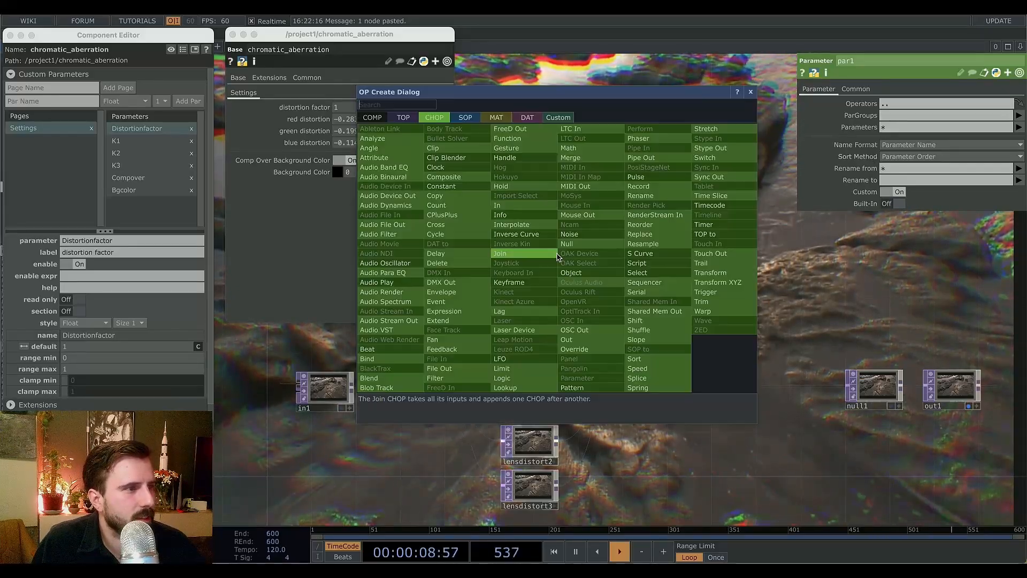
type("sele")
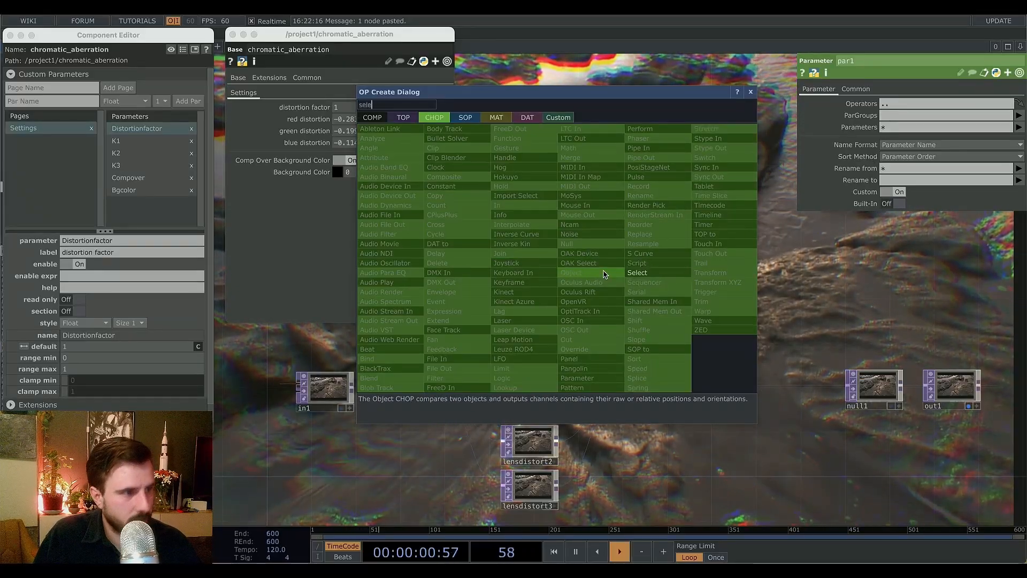
left_click(658, 273)
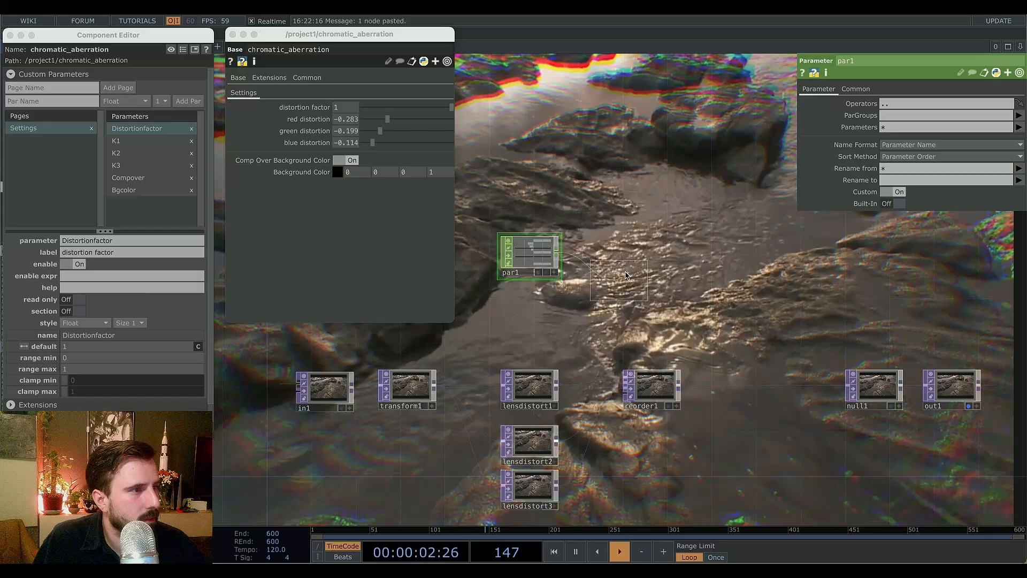
left_click(645, 250)
left_click(1019, 116)
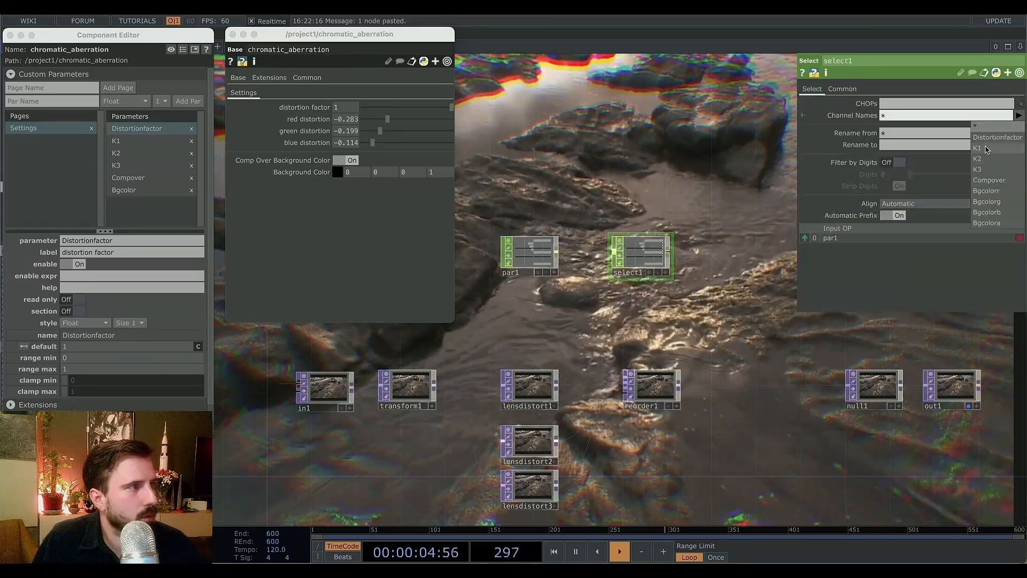
left_click(995, 136)
Append a Null CHOP after select1 and rename it factor.
right_click(667, 260)
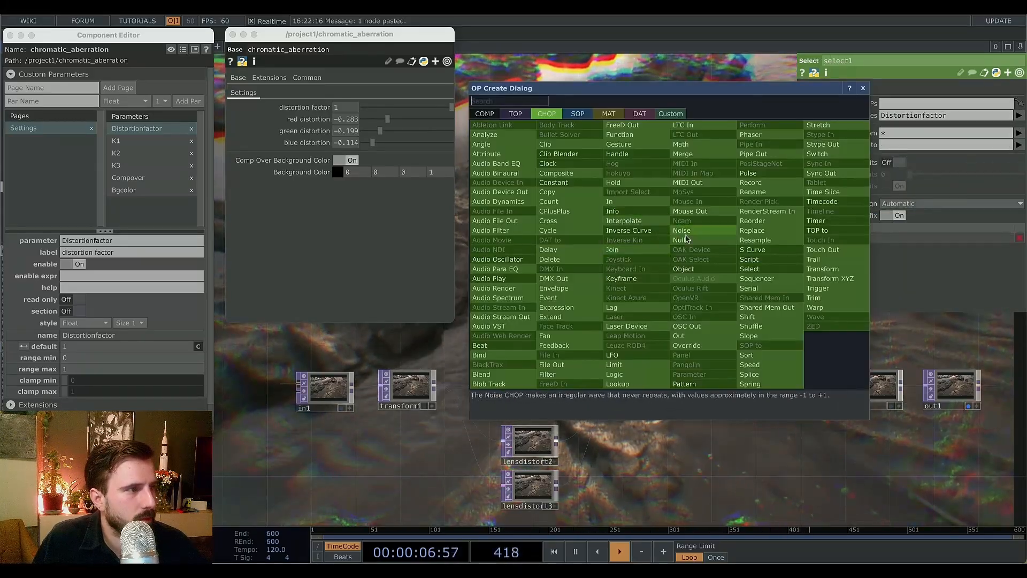
left_click(681, 239)
left_click(757, 259)
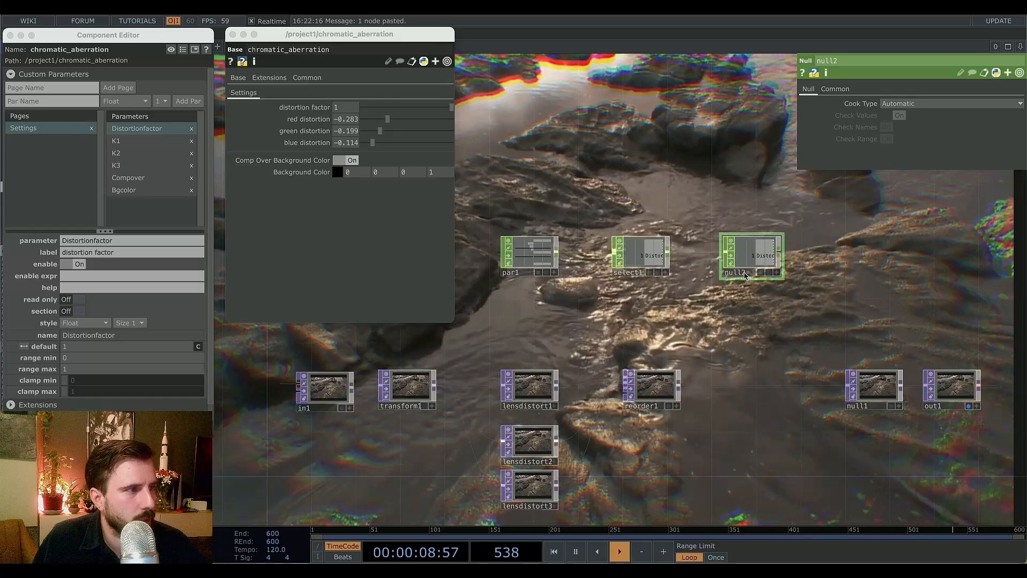
left_click(744, 273)
type("factor")
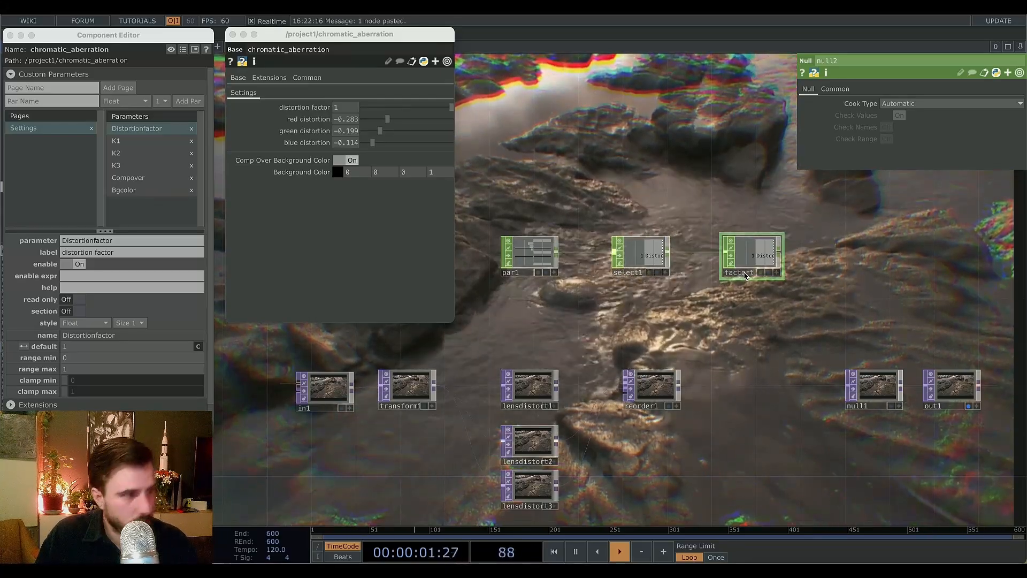
key("Return")
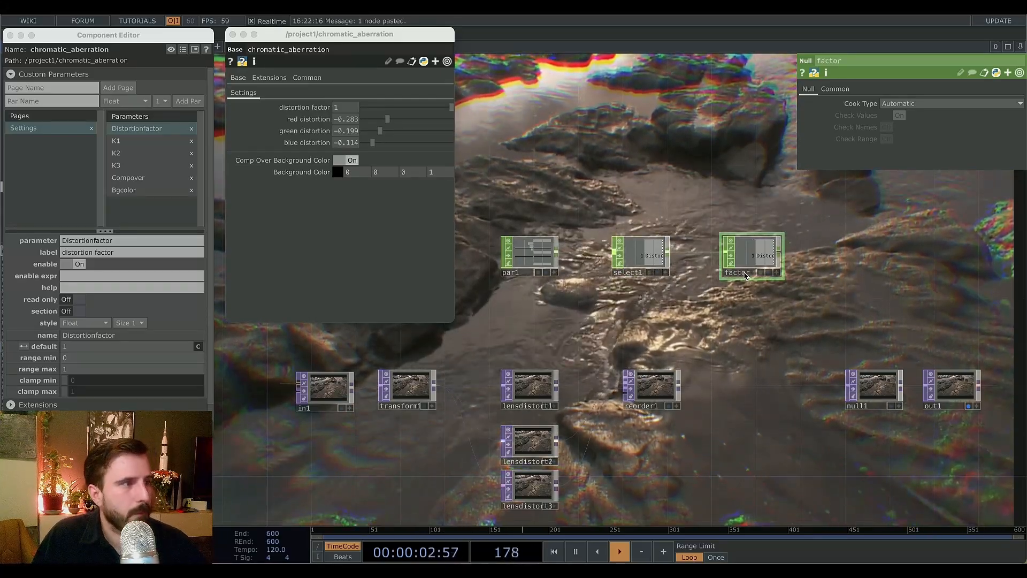
Multiply lensdistort1's K1 expression by op('factor')[0] so the red distortion scales with the factor.
left_click(530, 387)
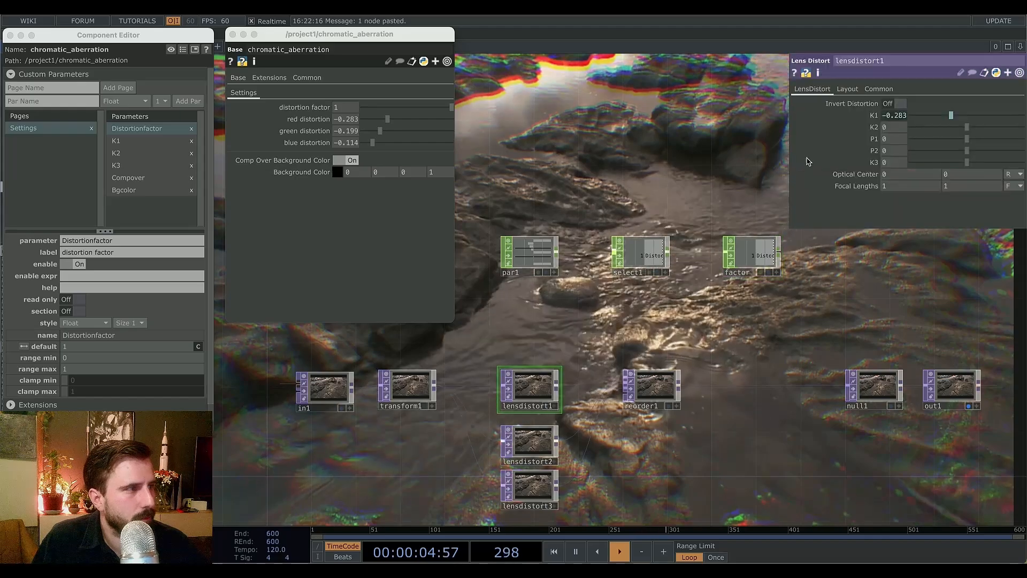
left_click(900, 115)
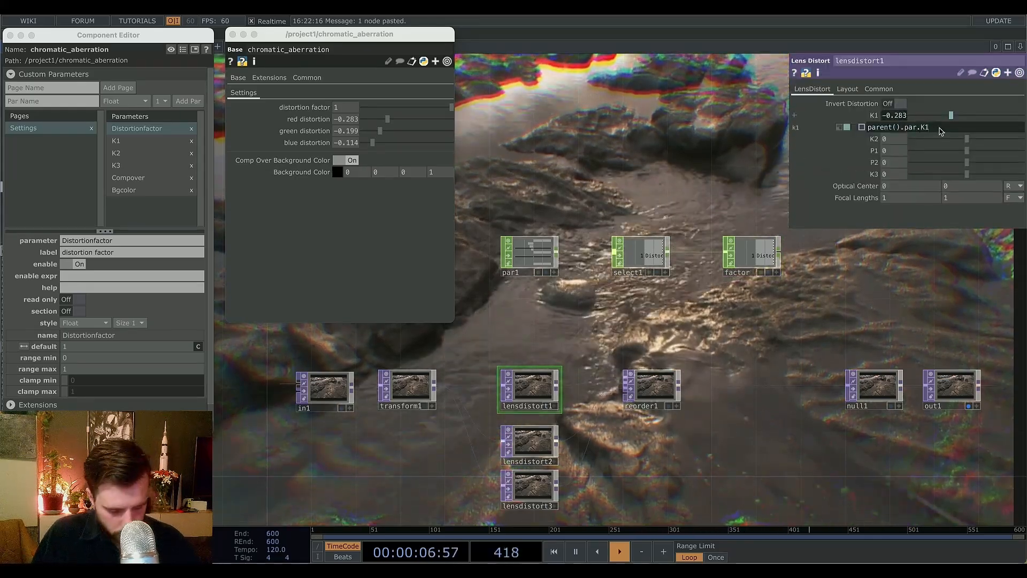
type("*")
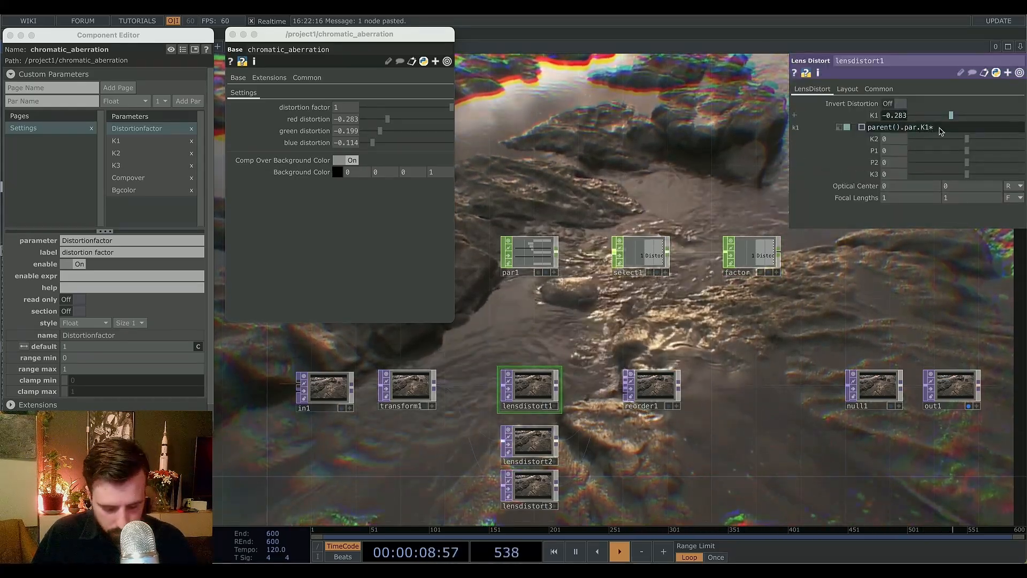
type("op(")
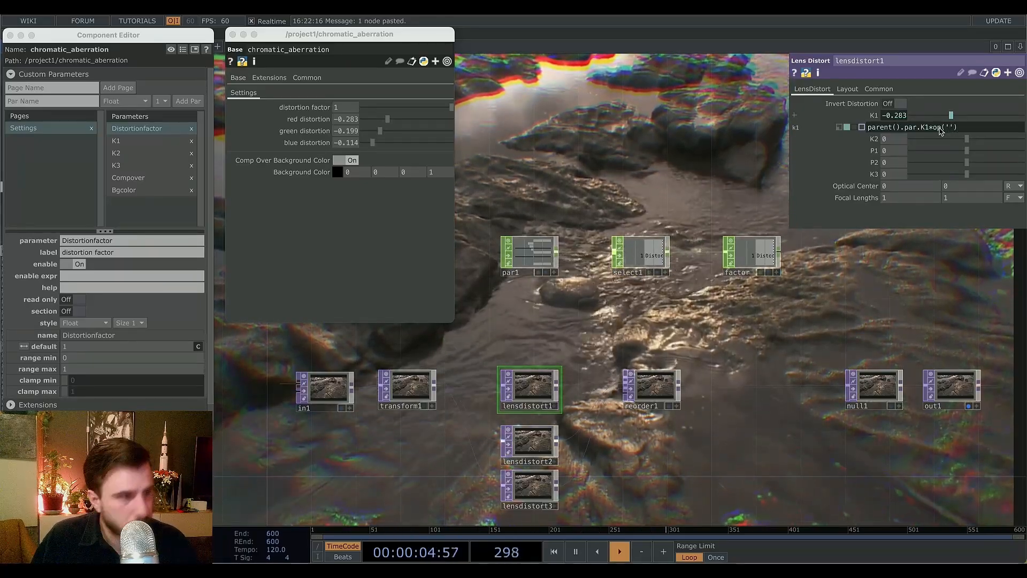
type("fac")
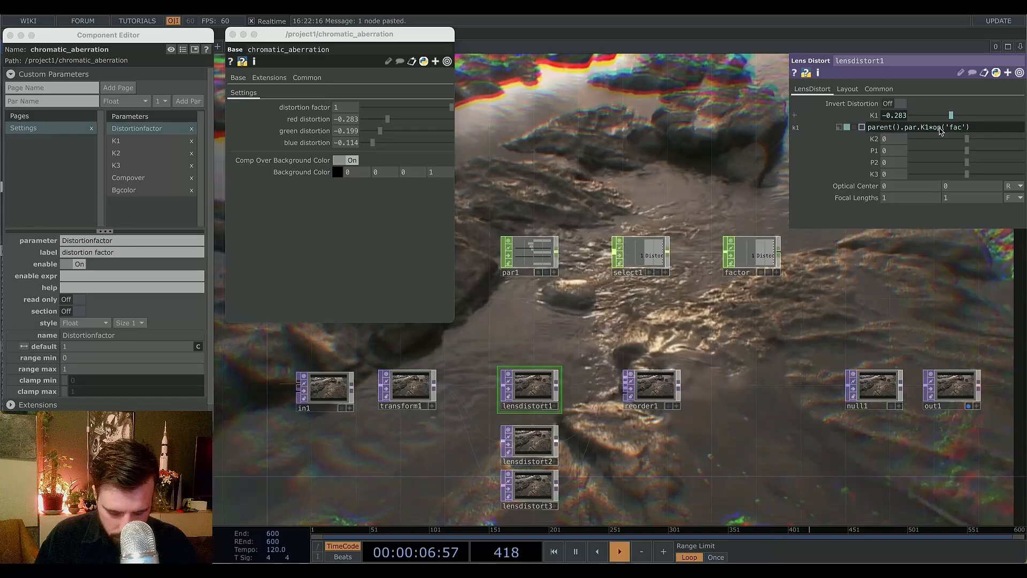
type("tor')")
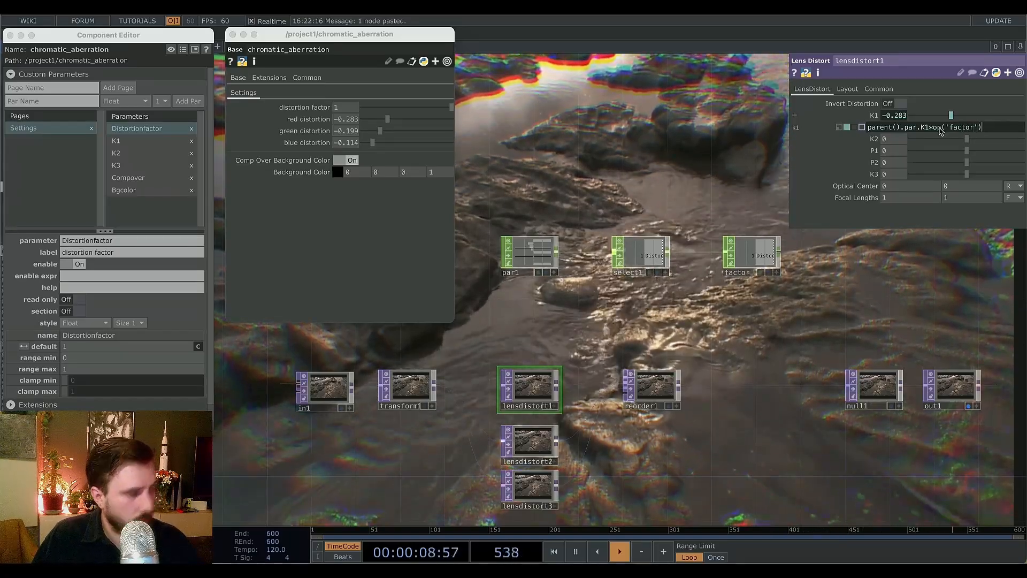
type("[]")
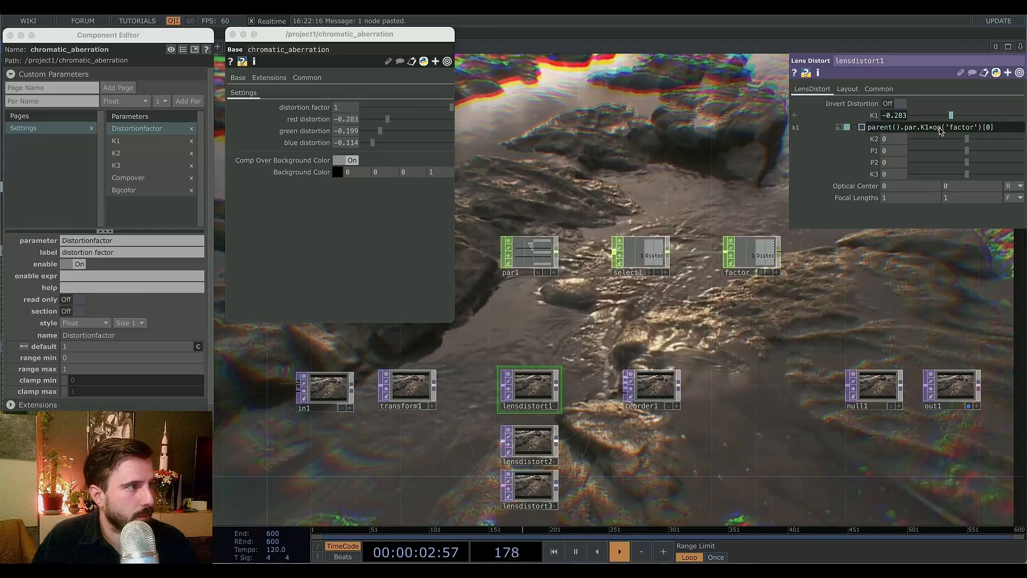
Drag the distortion factor slider to test its effect on the red lens distortion.
mouse_move(896, 129)
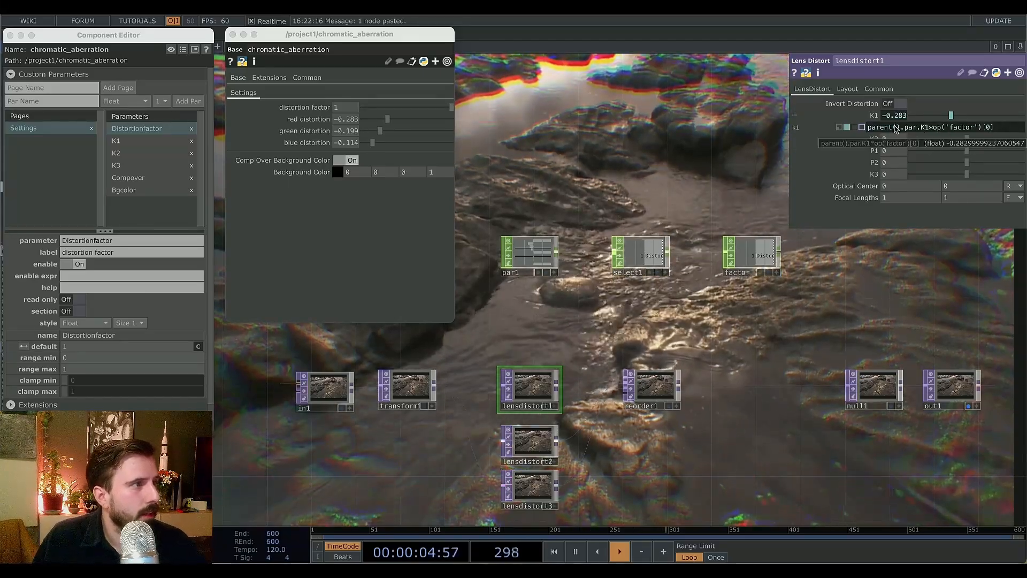
left_click(451, 108)
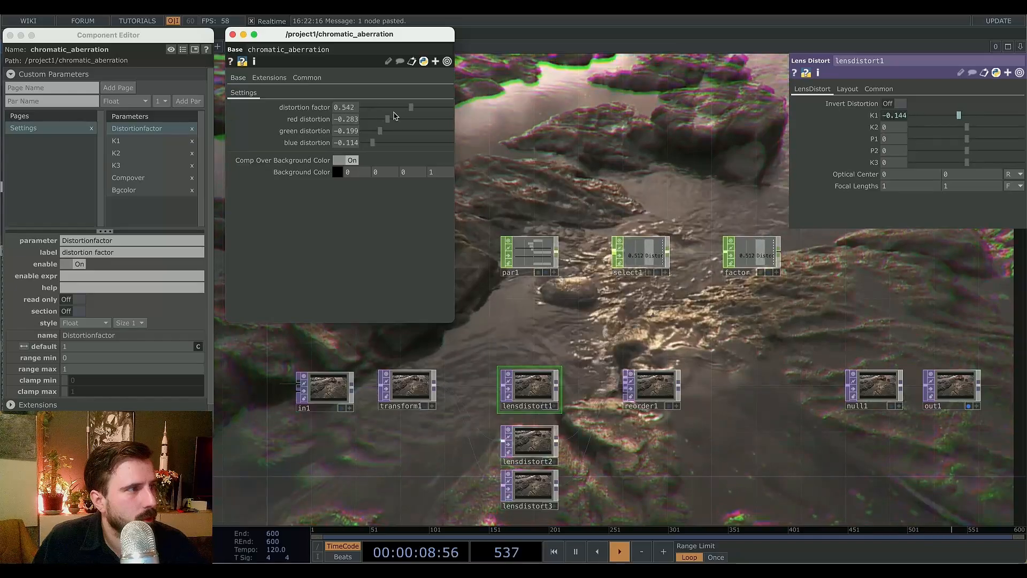
left_click_drag(438, 115, 427, 114)
left_click_drag(333, 119, 426, 119)
left_click(647, 299)
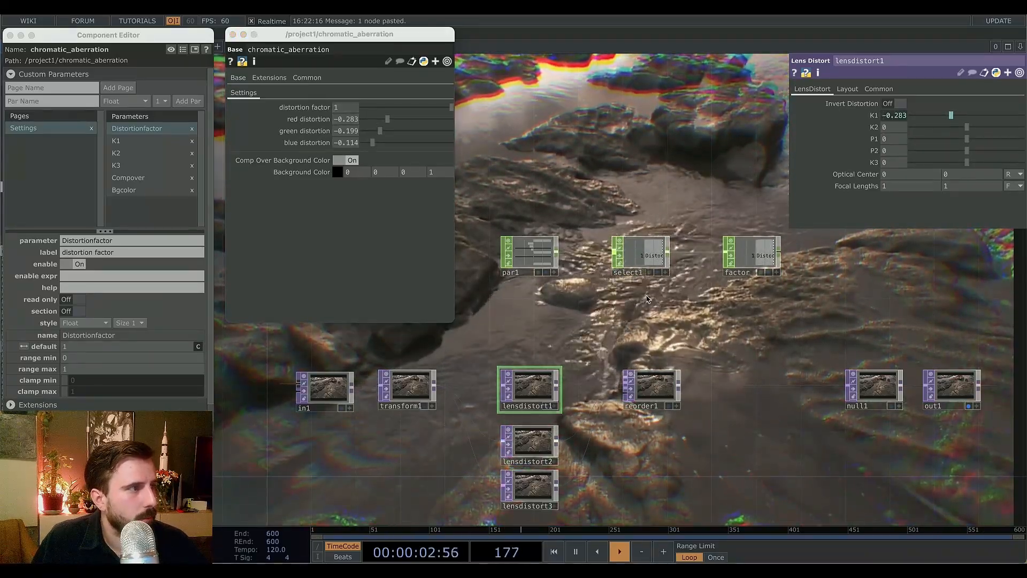
Copy the *op('factor')[0] multiplier from lensdistort1 and append it to lensdistort2's K1 expression.
left_click(889, 116)
left_click_drag(1006, 130, 932, 130)
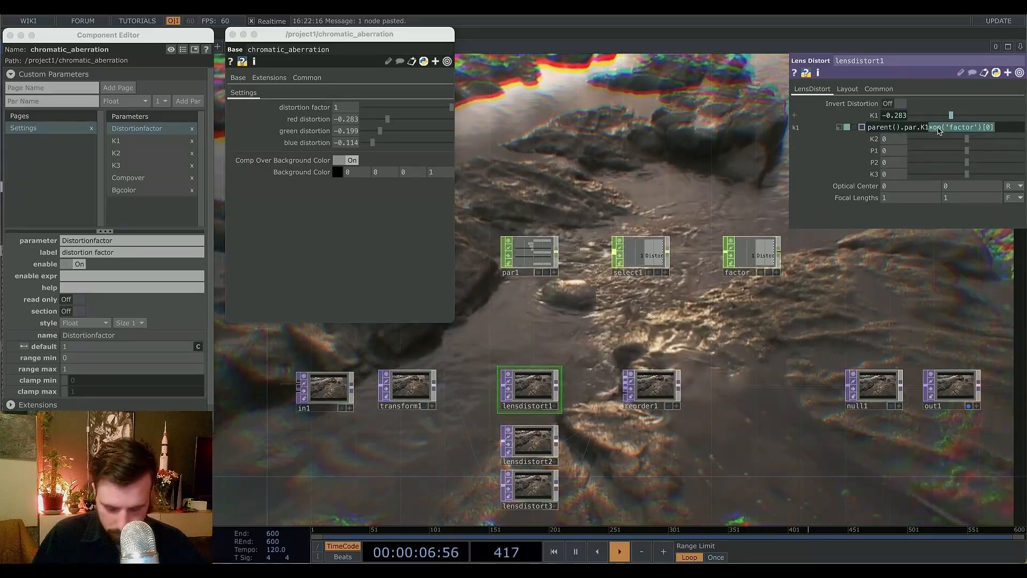
left_click(546, 445)
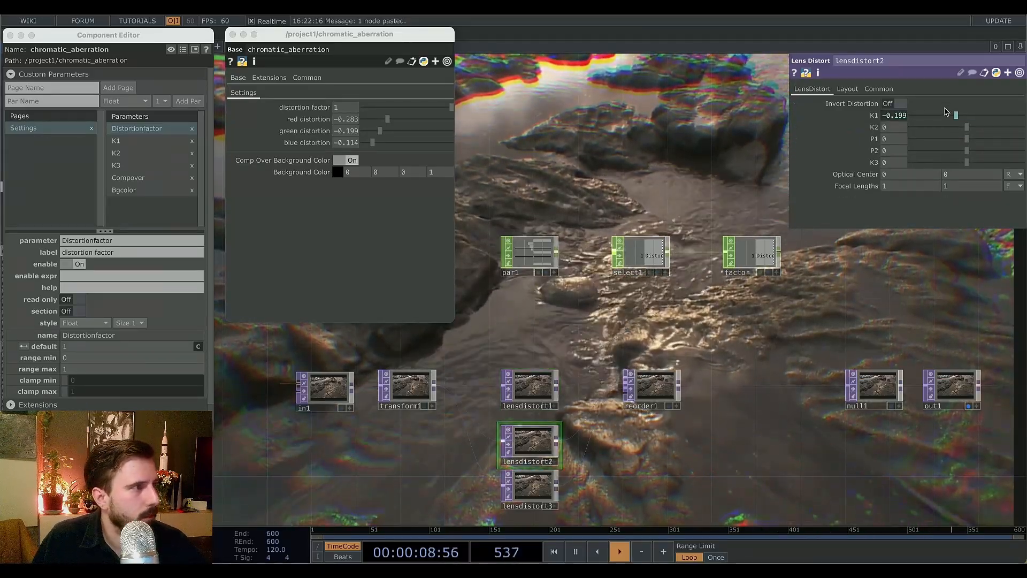
left_click(888, 117)
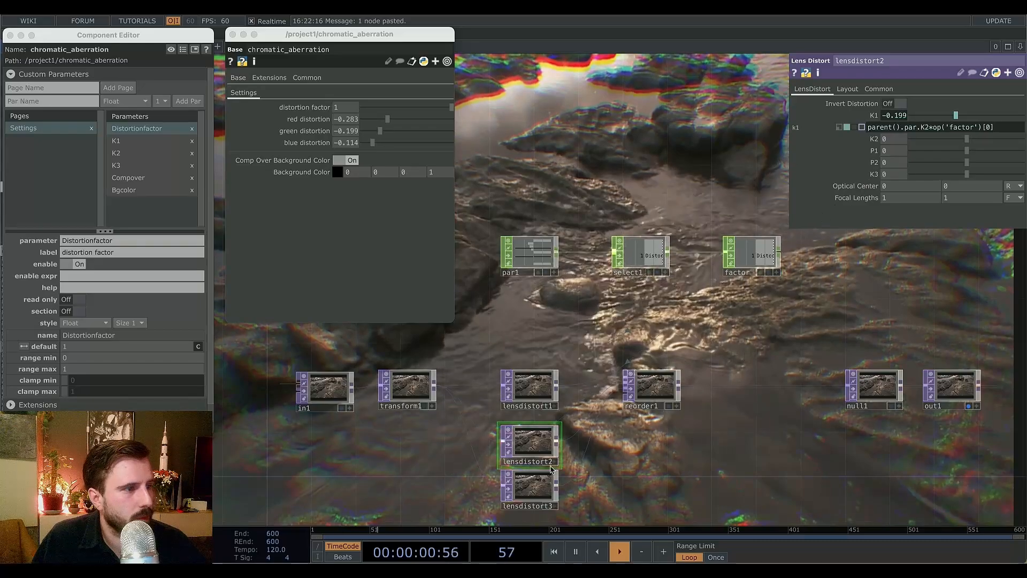
Append the same *op('factor')[0] multiplier to lensdistort3's K1 expression.
left_click(538, 488)
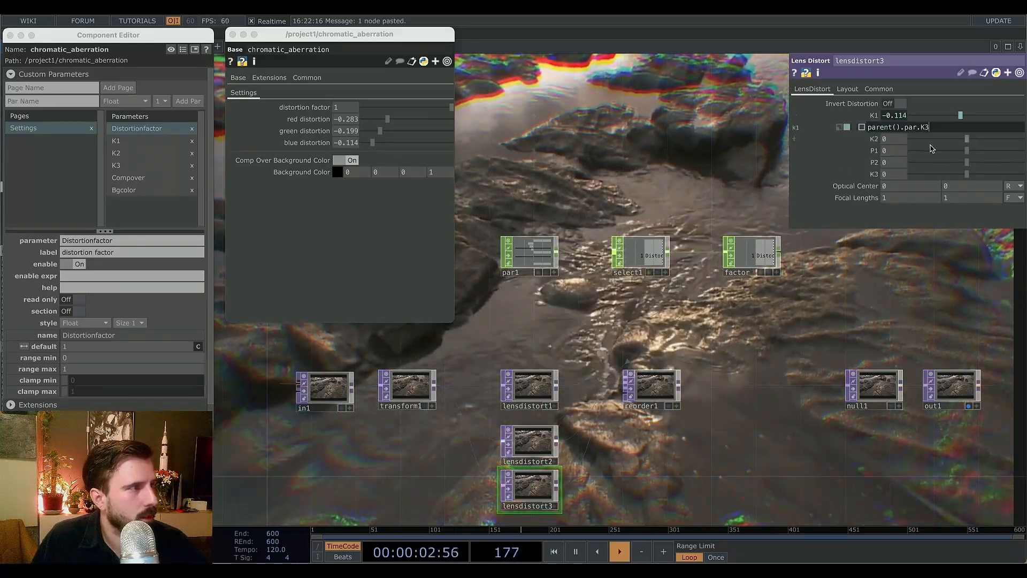
type("*op('factor')[0]")
key("Return")
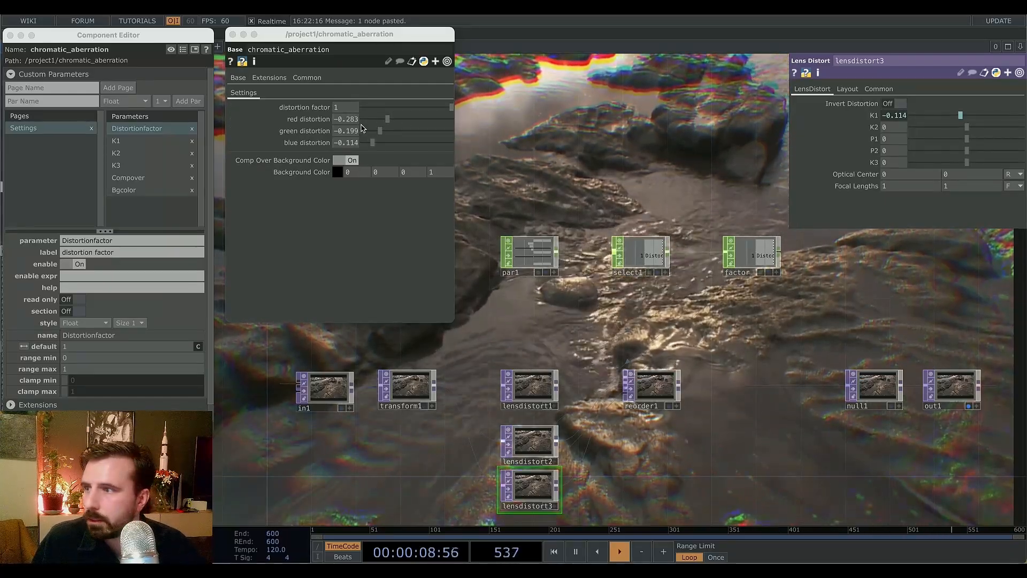
Adjust the distortion factor to about 0.45 and red, green, blue distortions to about -0.64, -0.49 and -0.36.
left_click_drag(386, 118, 409, 134)
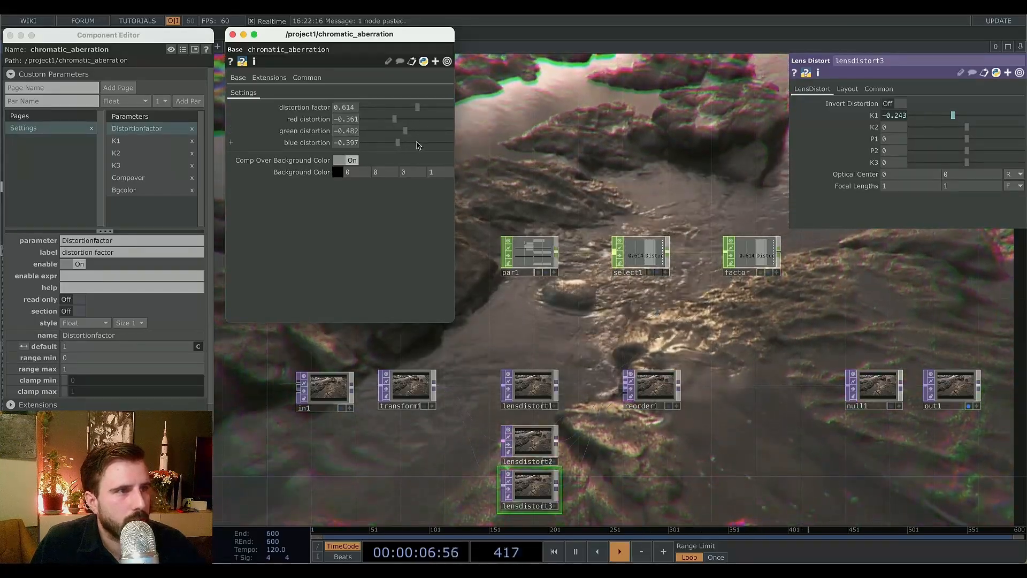
left_click(420, 143)
left_click(374, 132)
left_click(421, 119)
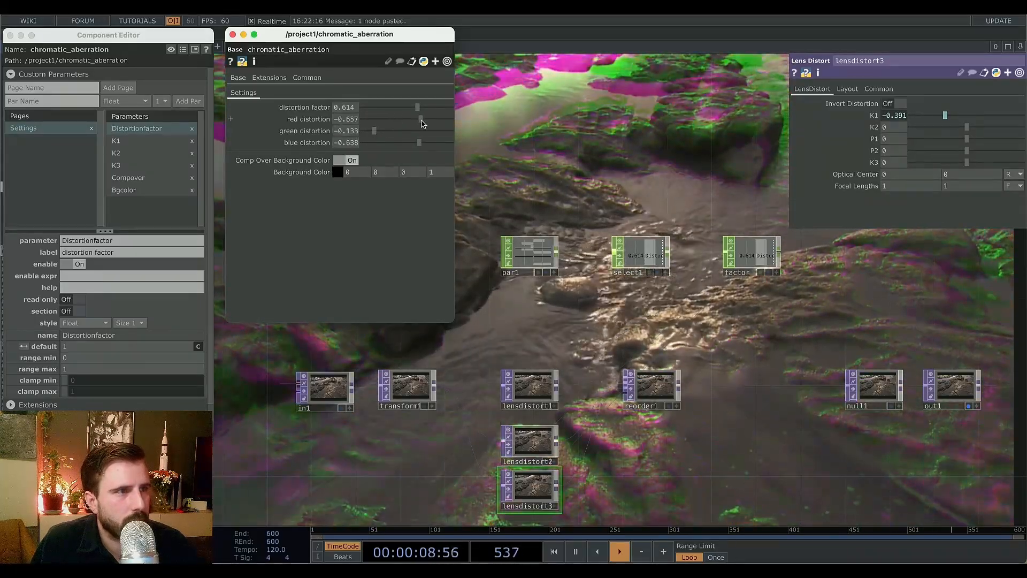
left_click(399, 142)
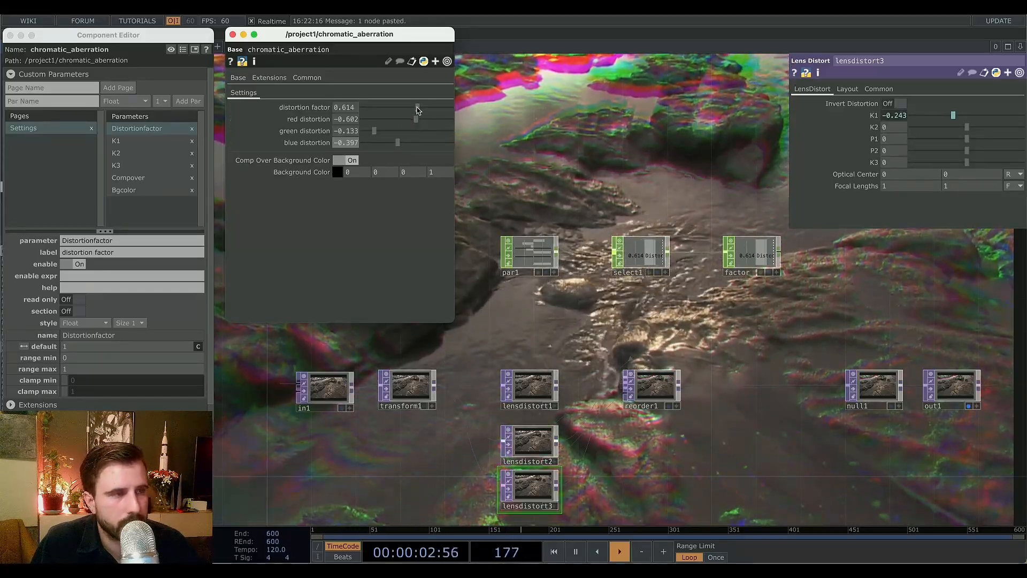
left_click_drag(417, 108, 396, 142)
left_click(399, 119)
left_click(398, 143)
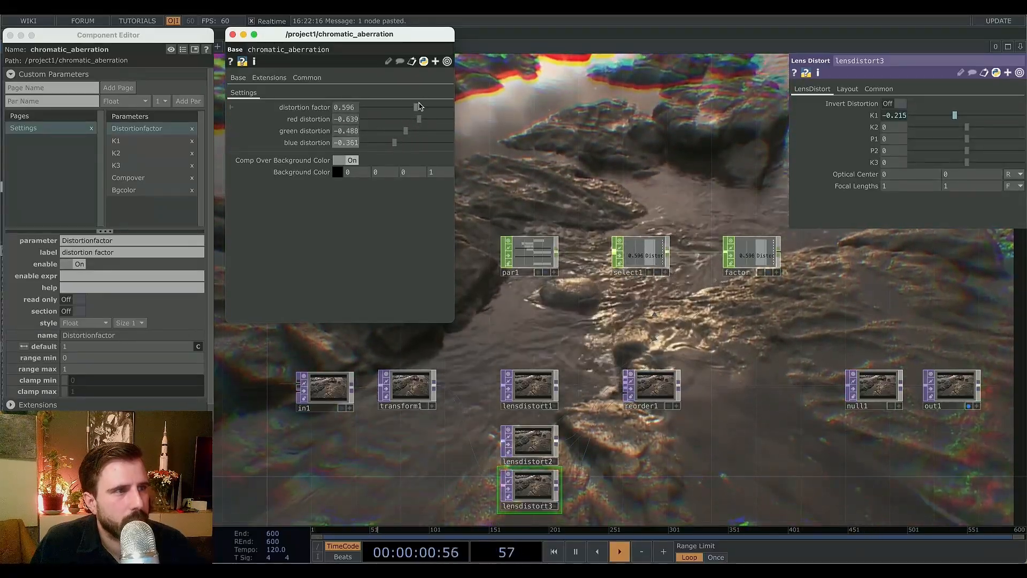
left_click_drag(412, 108, 403, 107)
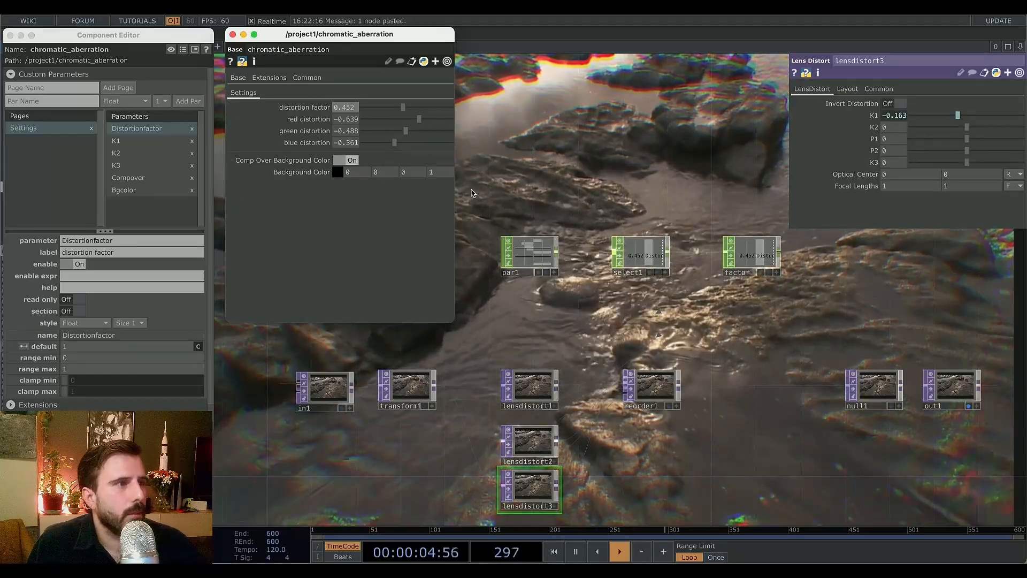
left_click_drag(615, 164, 618, 81)
left_click_drag(663, 435, 721, 412)
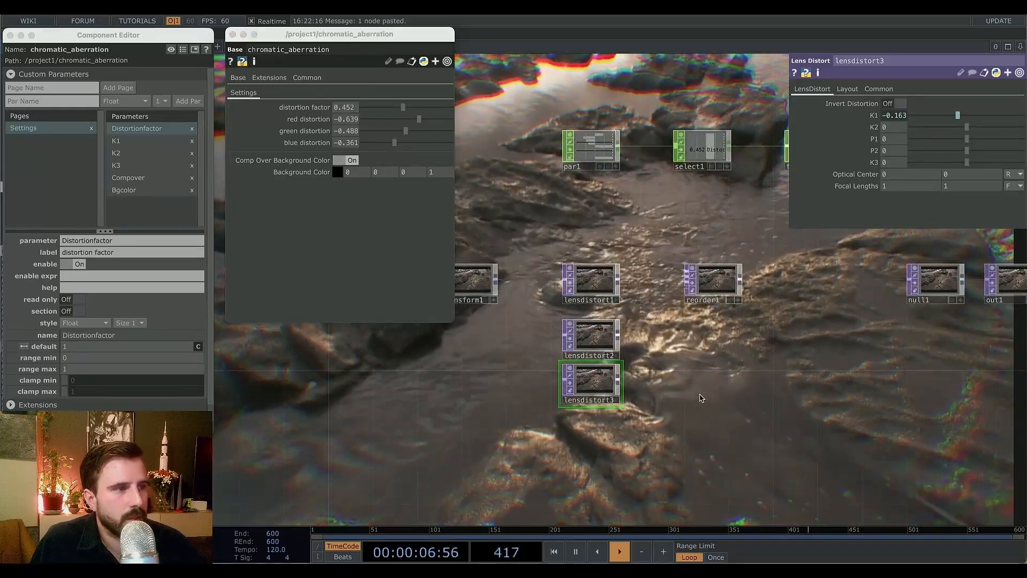
left_click_drag(680, 380, 706, 342)
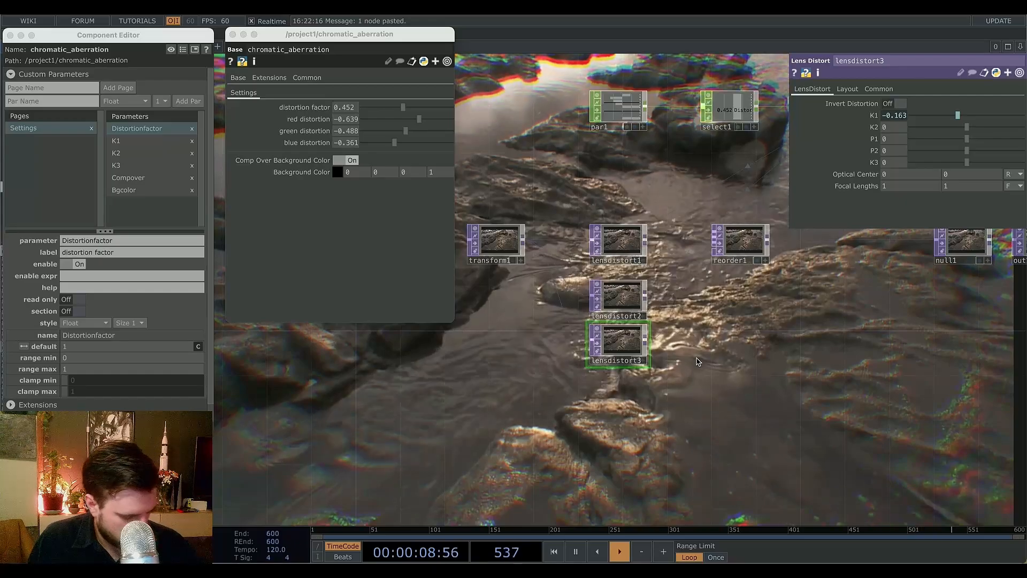
left_click_drag(550, 385, 567, 344)
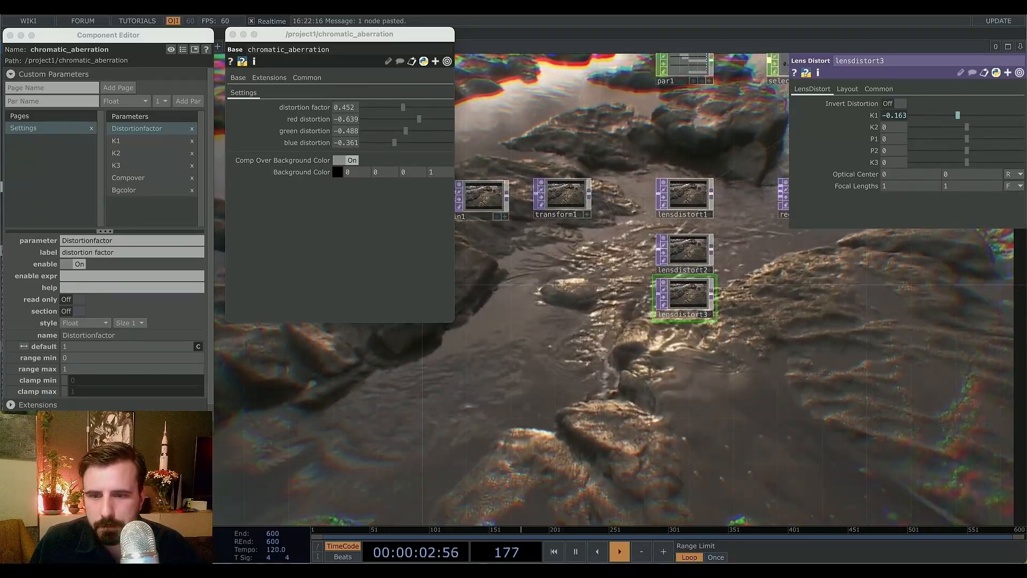
key("super+Tab")
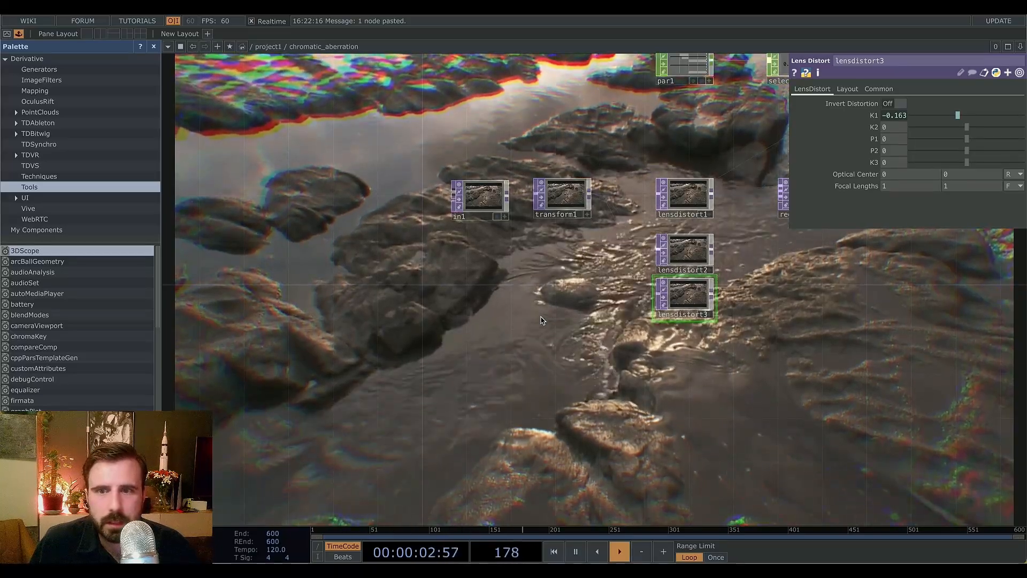
scroll(532, 334, "down", 2)
left_click_drag(529, 364, 358, 389)
left_click_drag(562, 398, 712, 401)
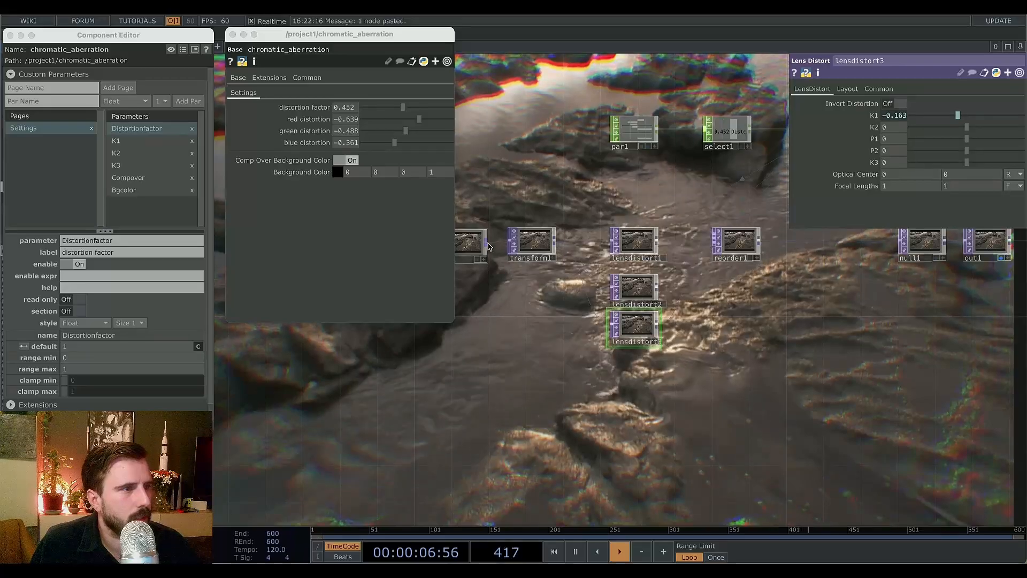
mouse_move(543, 304)
left_mouse_down()
mouse_move(606, 307)
mouse_move(531, 313)
left_mouse_up()
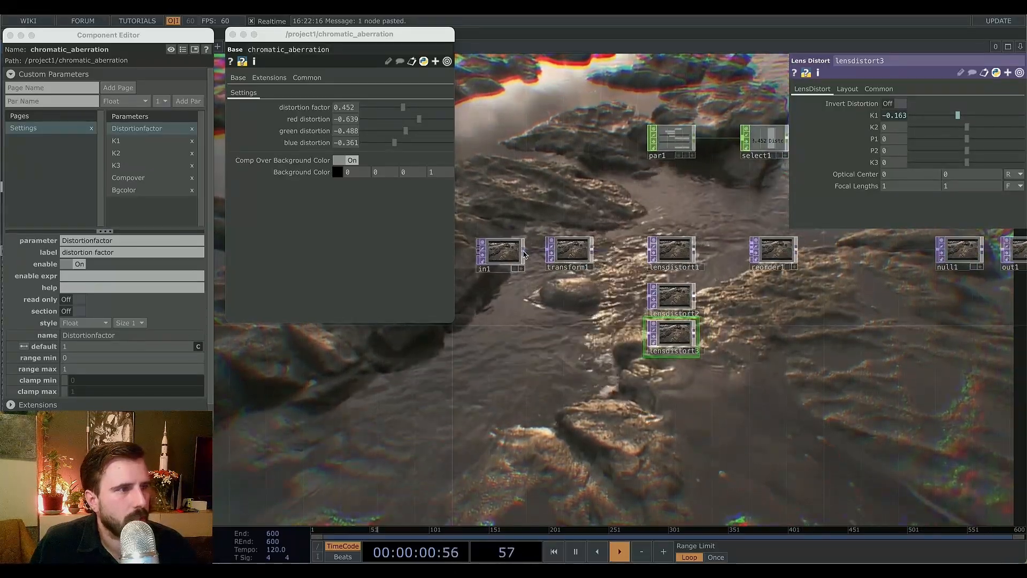
right_click(524, 254)
key("Escape")
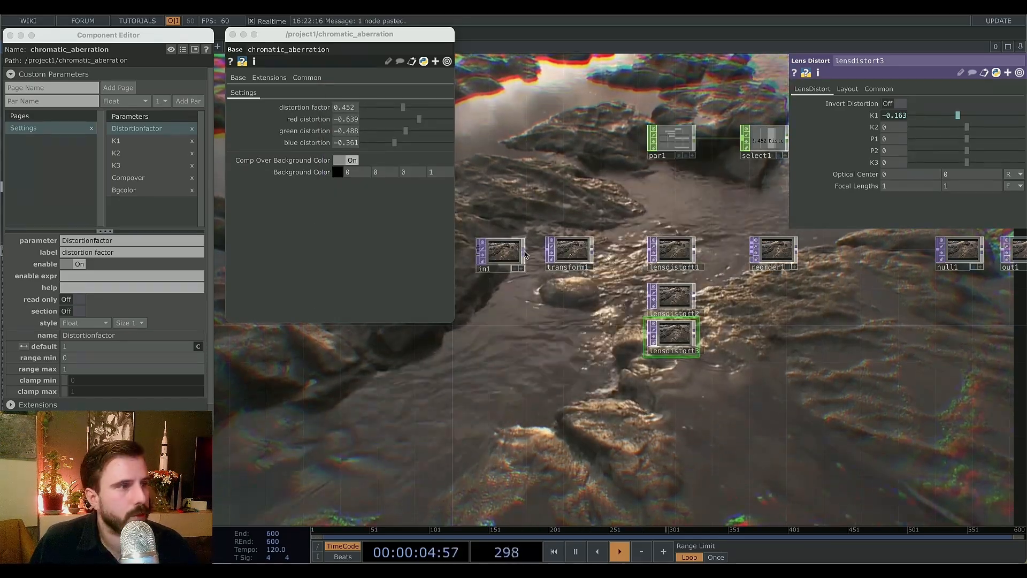
right_click(524, 255)
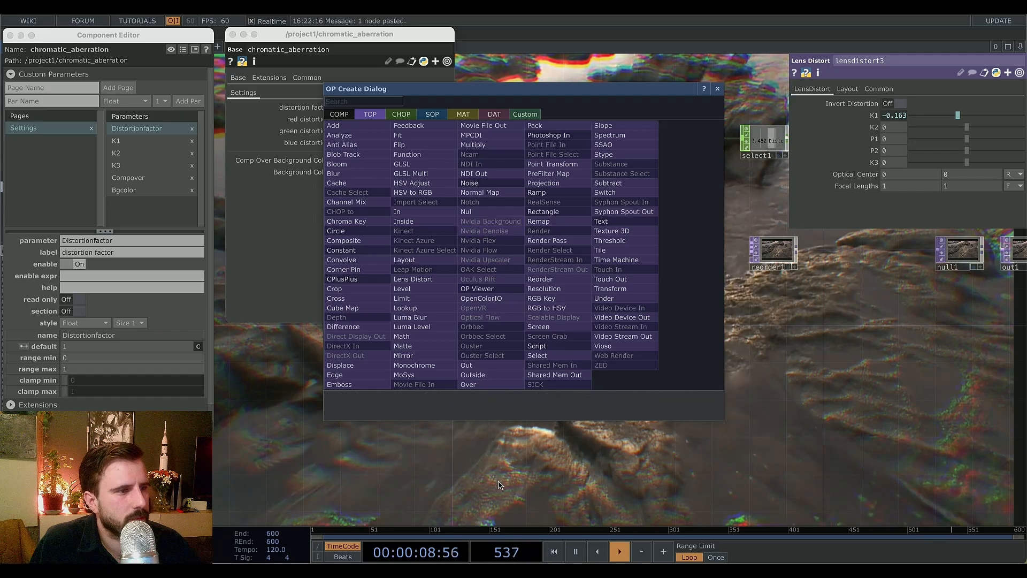
key("Escape")
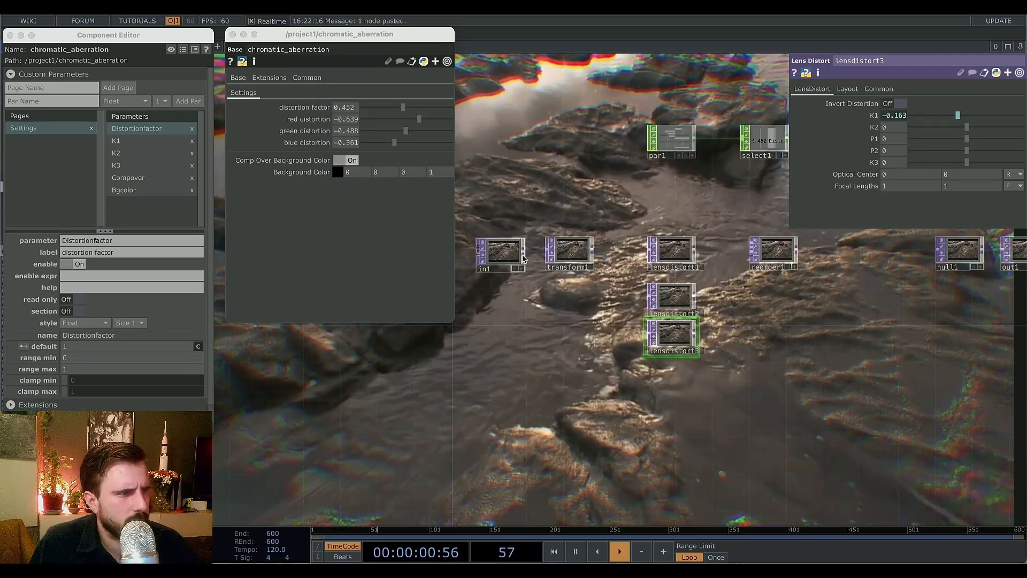
Add a Ramp TOP to the network below the lens distort nodes.
key("Tab")
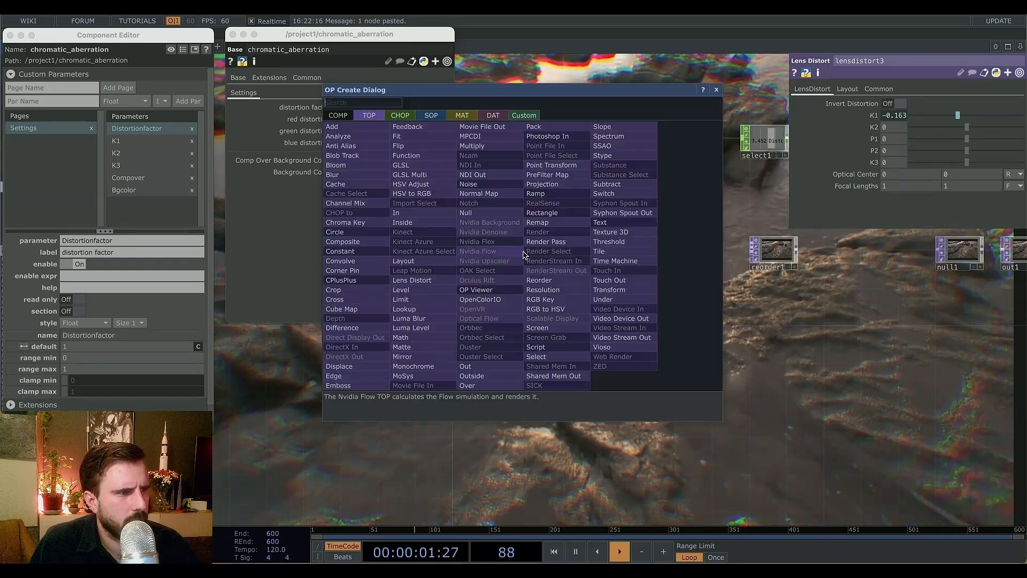
left_click(537, 184)
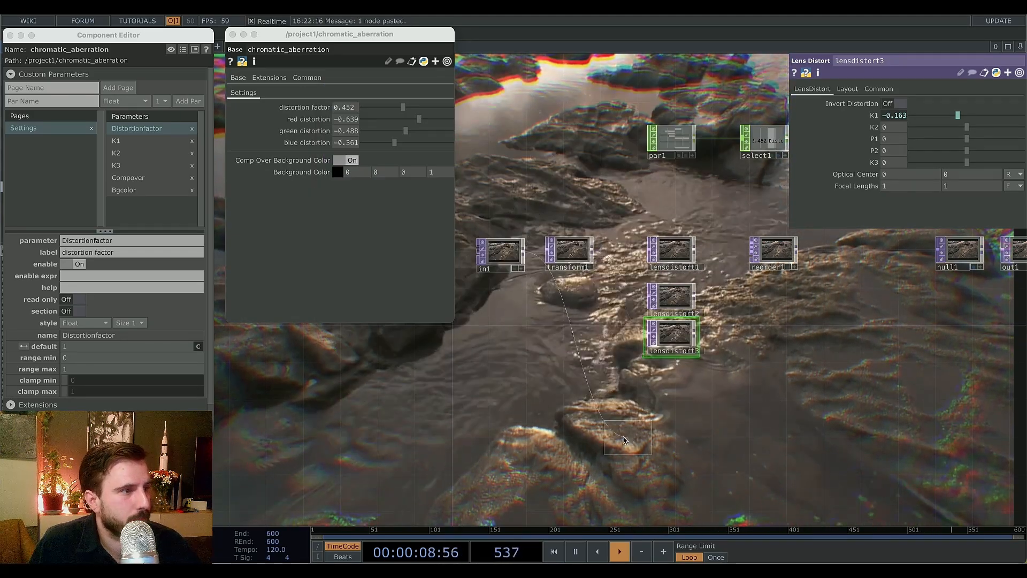
left_click(668, 431)
left_click_drag(723, 449, 584, 432)
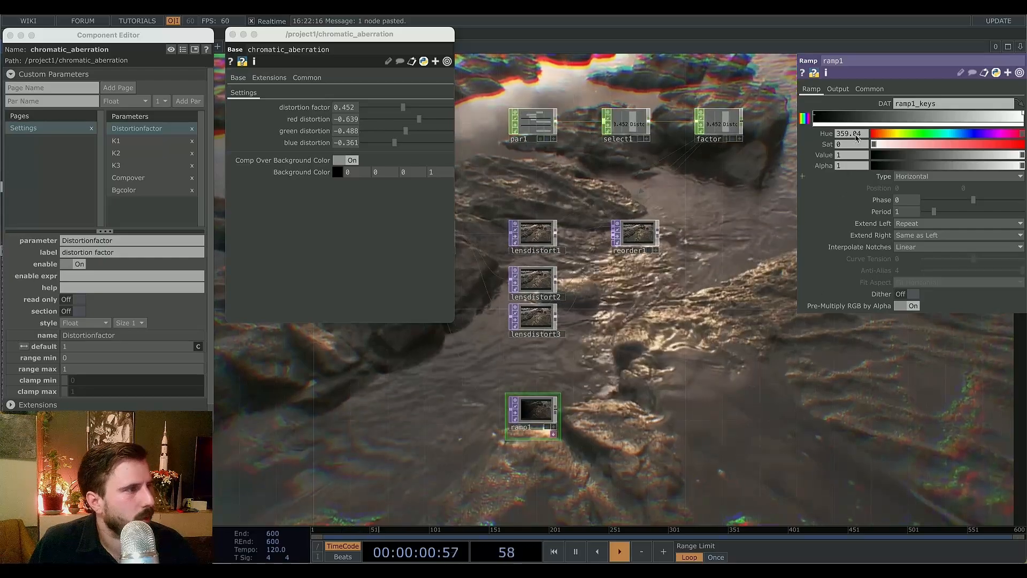
Set ramp1's Combine with Input option to Set Resolution Only.
left_click(837, 89)
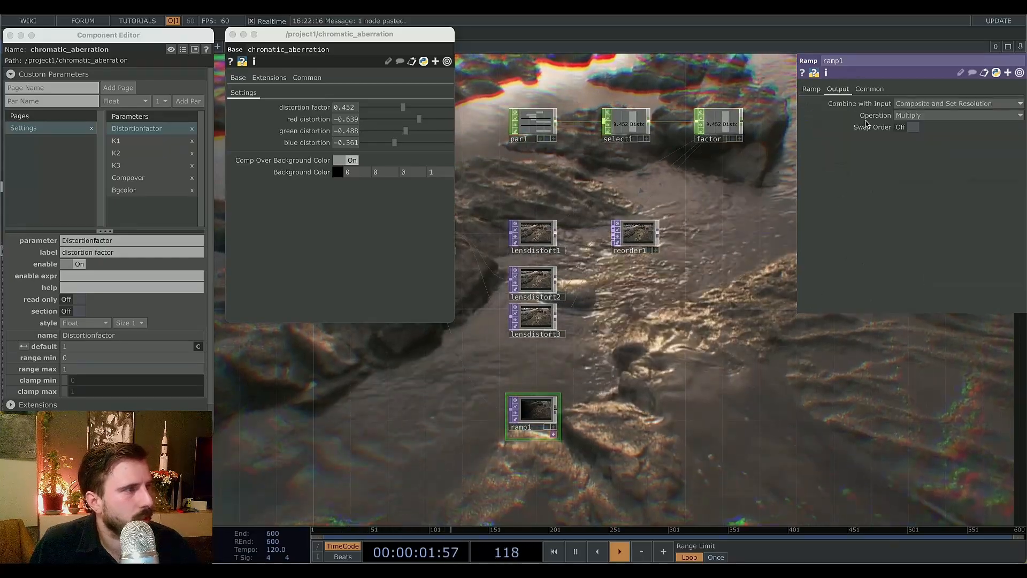
left_click(934, 106)
left_click(931, 115)
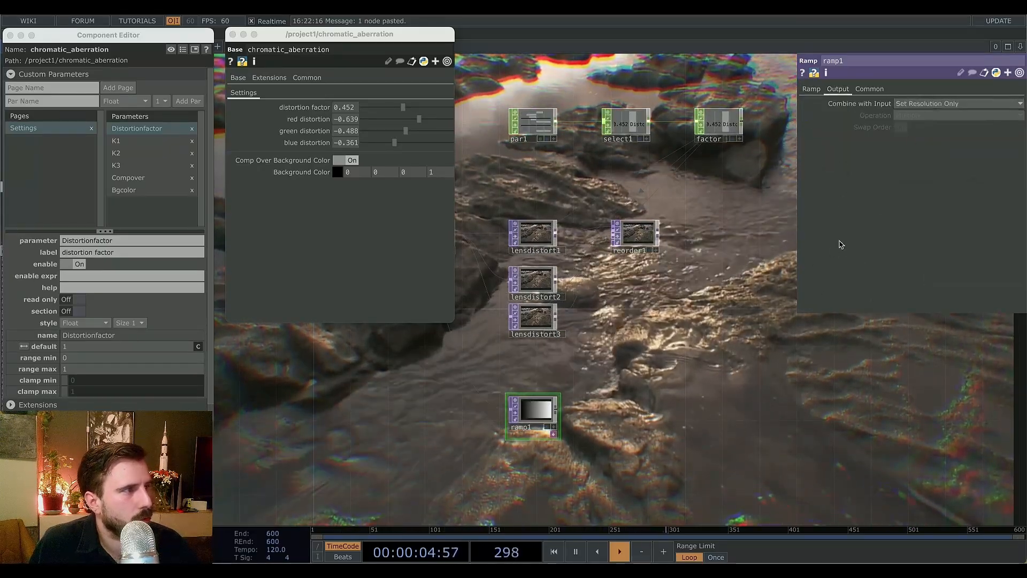
left_click(811, 88)
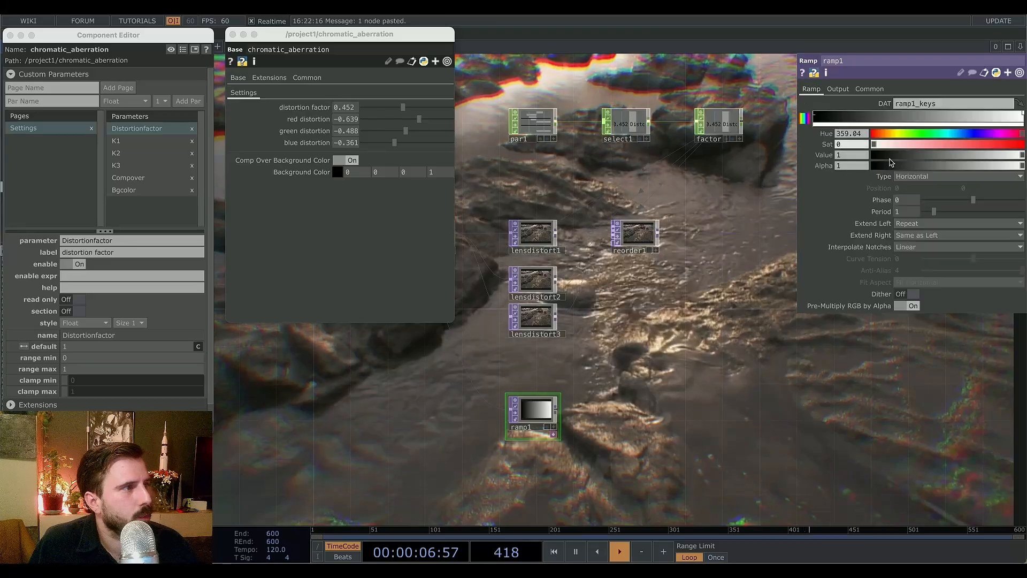
Set ramp1's Type to Circular and its Extend Left to Hold.
left_click(903, 178)
left_click(912, 222)
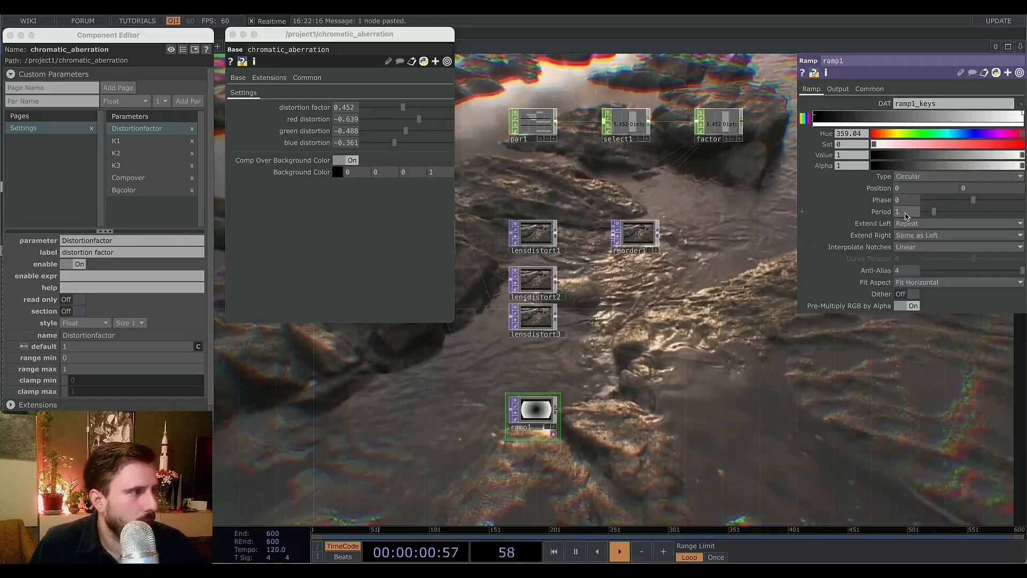
scroll(542, 426, "up", 5)
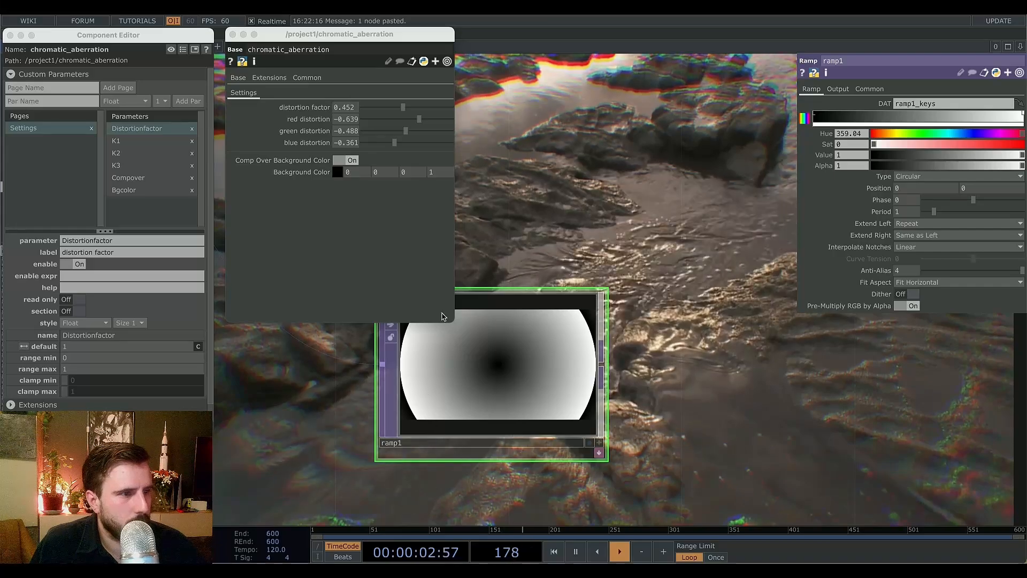
left_click_drag(709, 386, 807, 417)
scroll(813, 396, "down", 1)
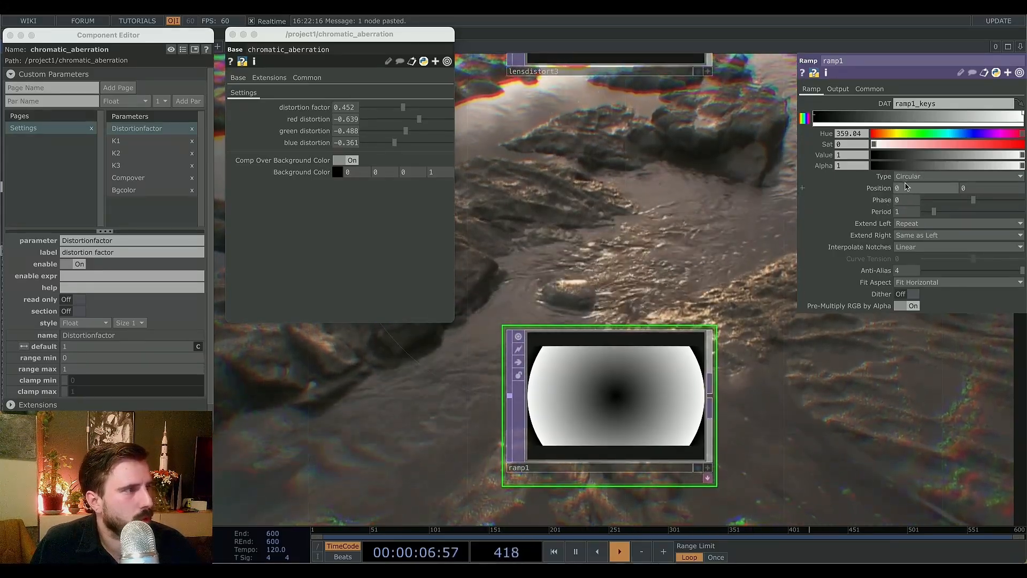
left_click(907, 236)
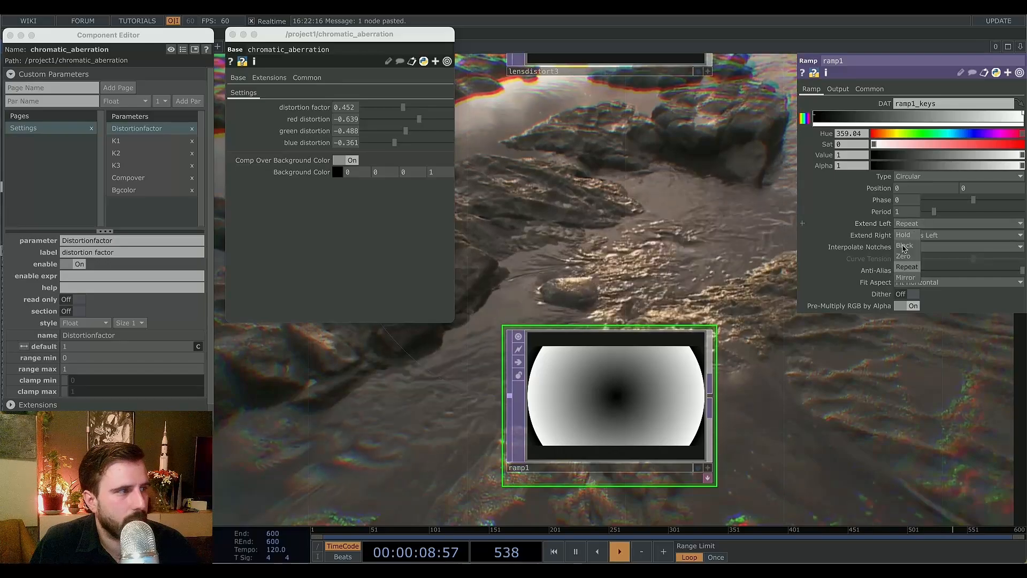
left_click(904, 235)
Set ramp1's Interpolate Notches to Ease-in, Ease-out and its Period to about 3.45.
scroll(812, 406, "down", 3)
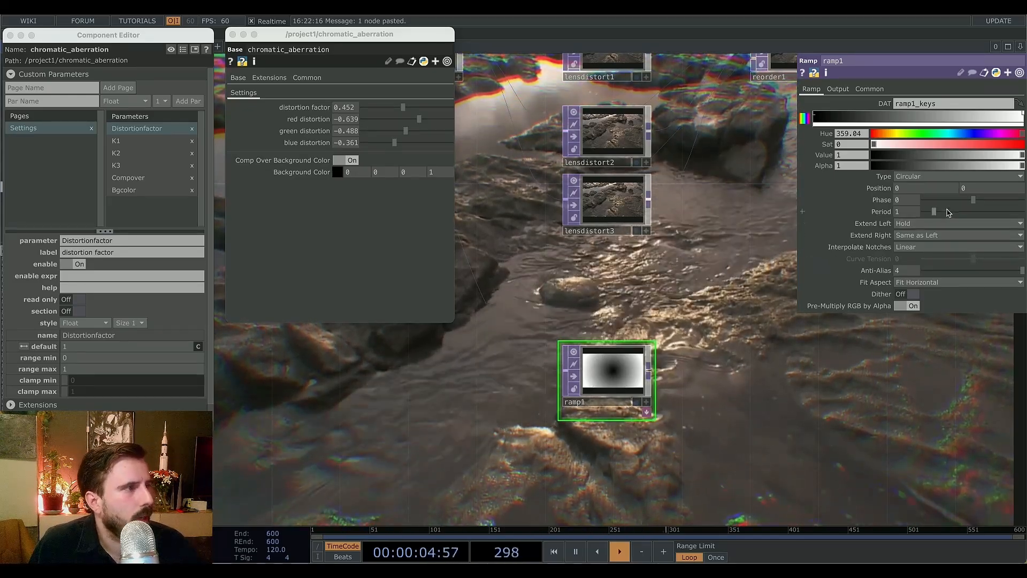
mouse_move(935, 212)
left_mouse_down()
mouse_move(965, 213)
mouse_move(941, 220)
left_mouse_up()
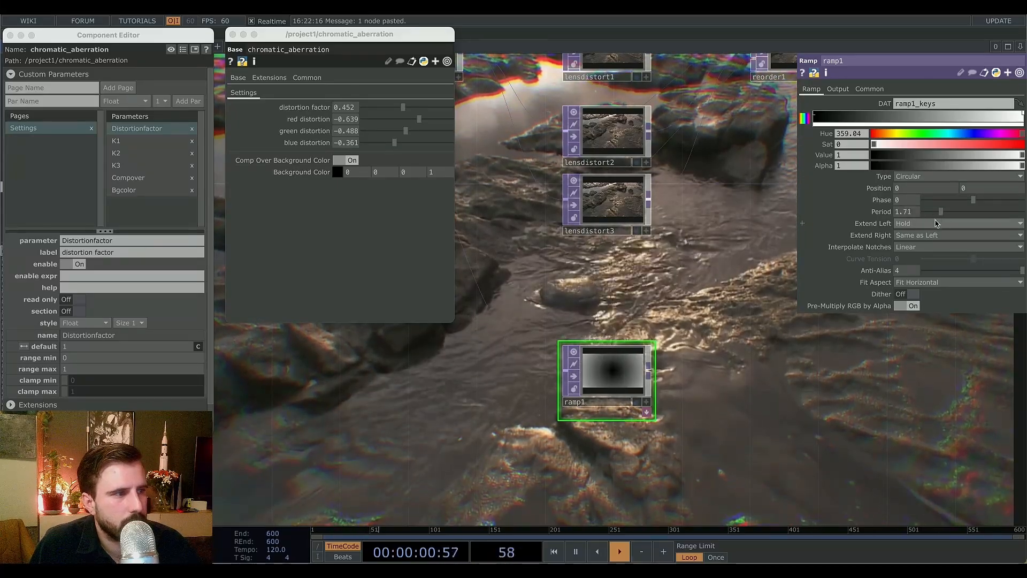
left_click(926, 250)
left_click(924, 279)
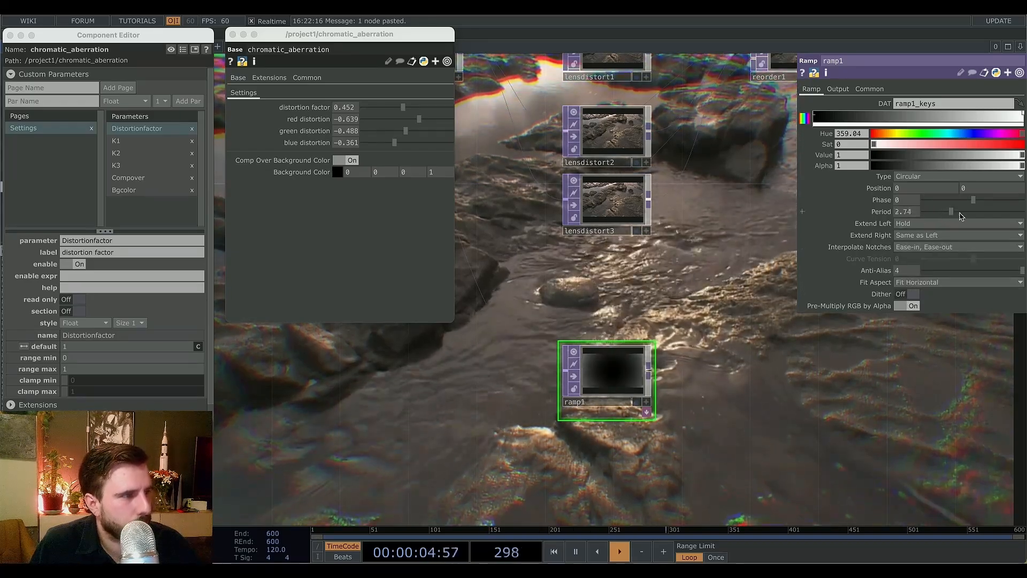
mouse_move(940, 215)
left_mouse_down()
mouse_move(972, 216)
mouse_move(941, 221)
mouse_move(956, 221)
left_mouse_up()
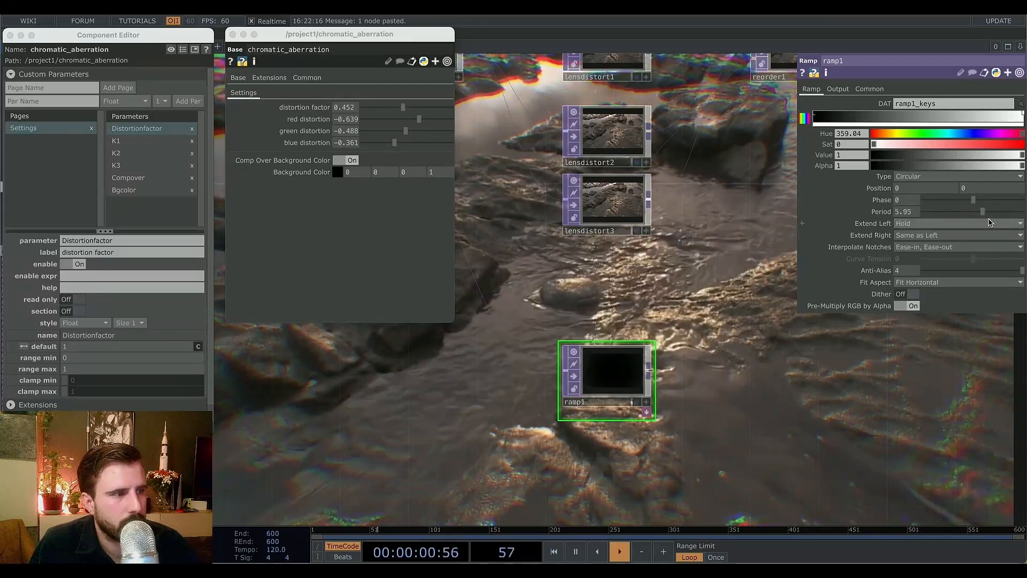
left_click_drag(951, 224, 958, 226)
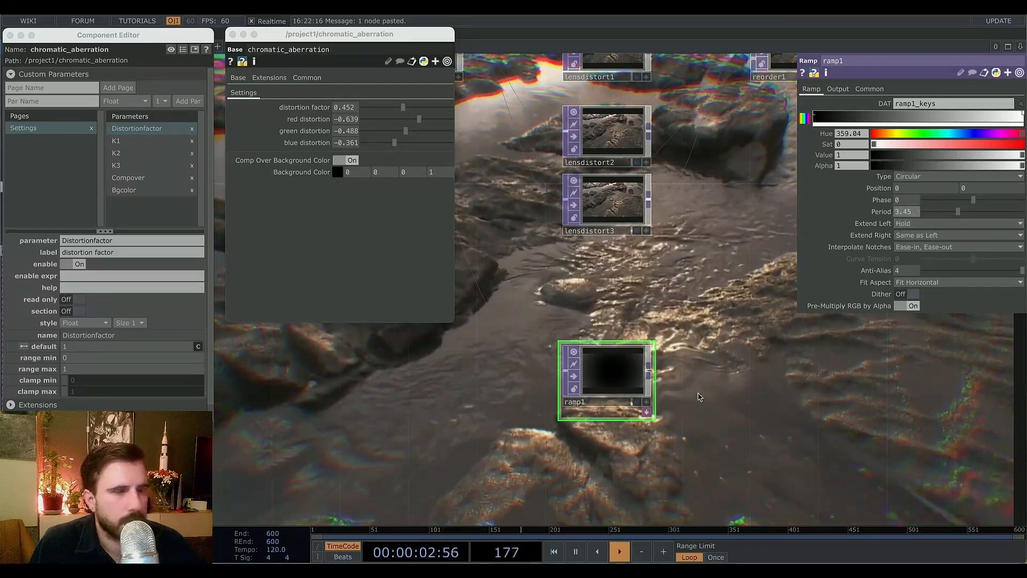
Insert a Luma Blur TOP into the chain right after reorder1.
left_click_drag(744, 415, 655, 427)
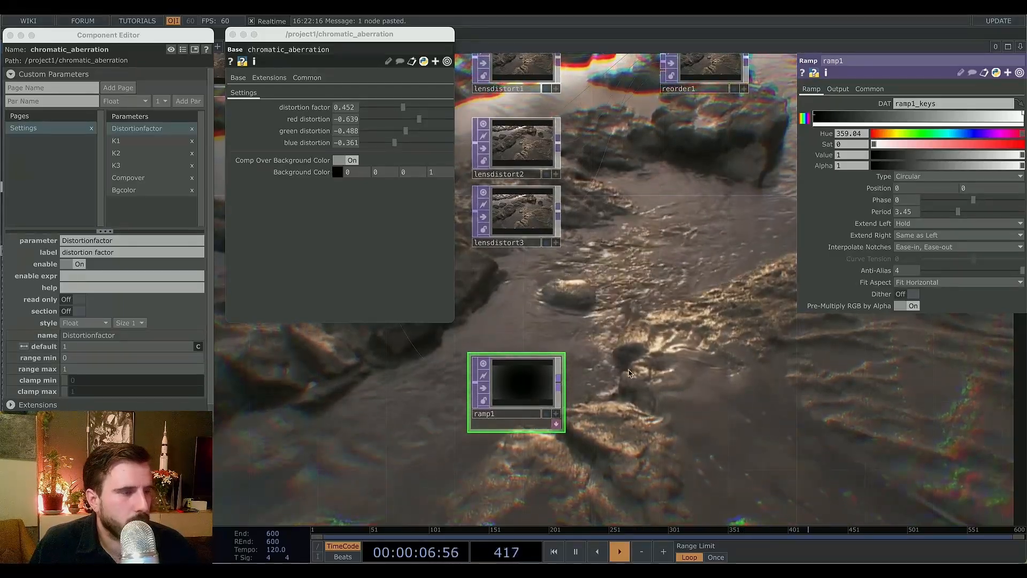
left_click_drag(747, 184, 724, 210)
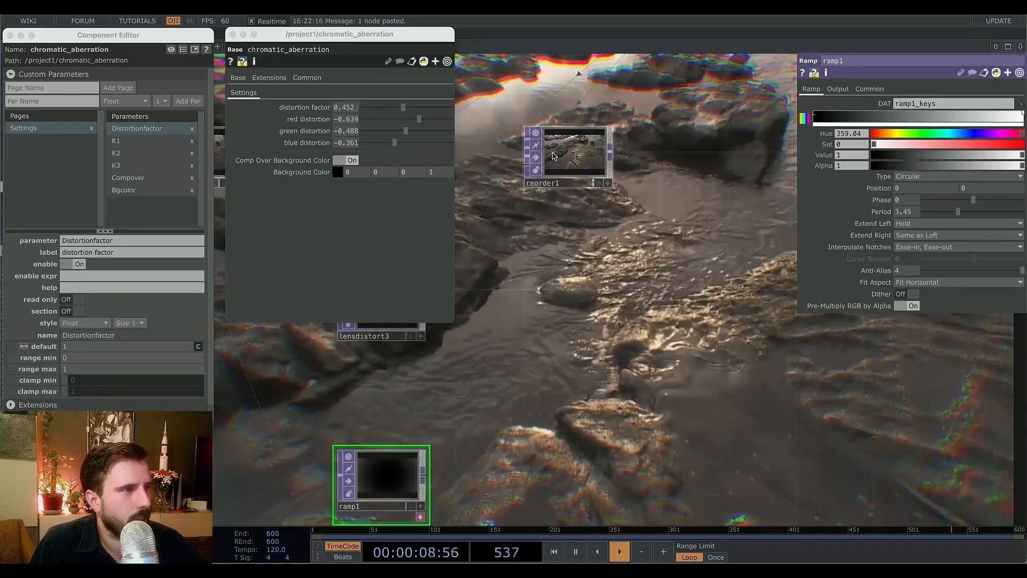
right_click(615, 148)
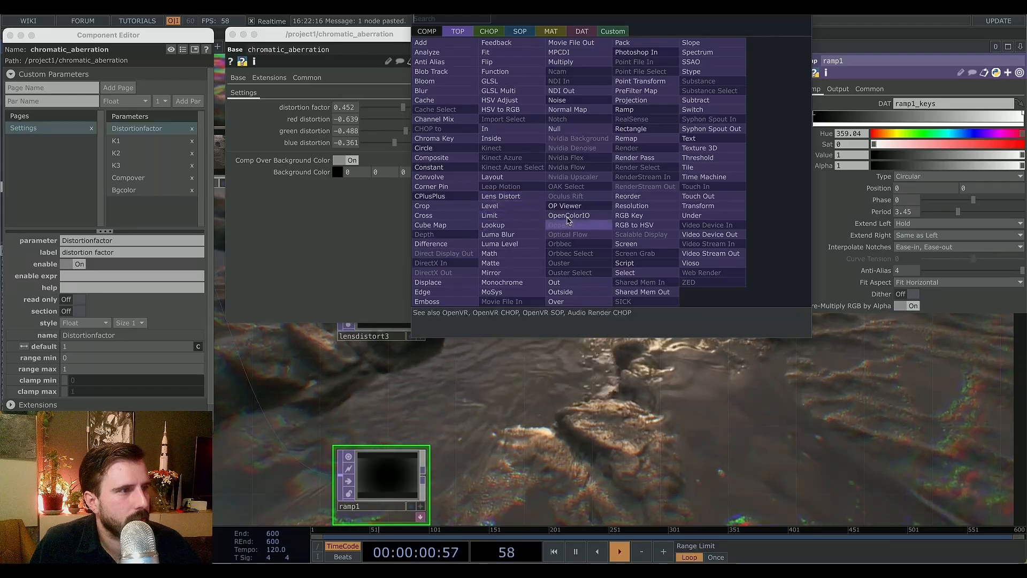
left_click(506, 236)
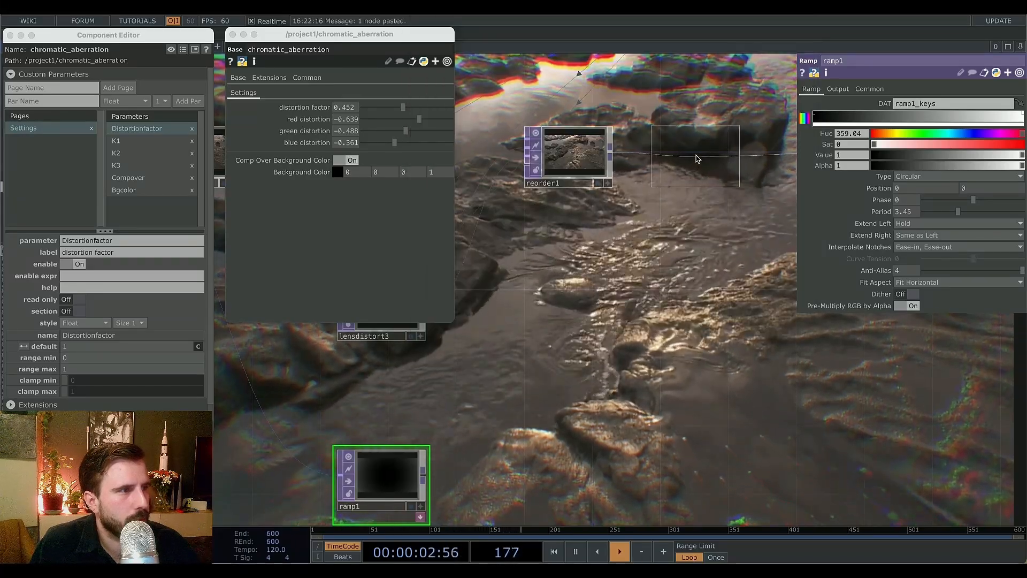
left_click(695, 156)
left_click_drag(772, 396, 704, 390)
scroll(704, 390, "down", 4)
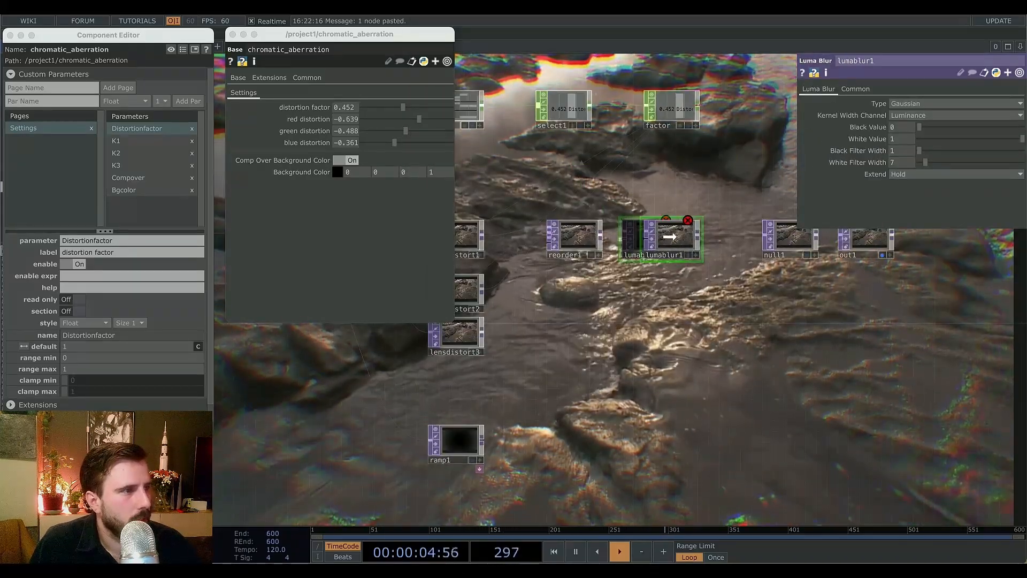
left_click_drag(669, 237, 671, 237)
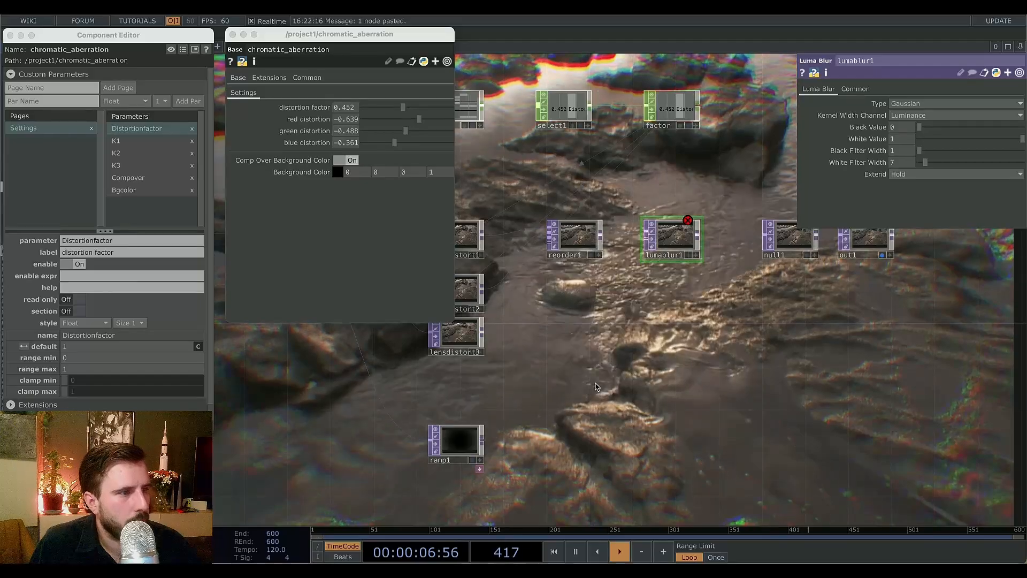
Promote lumablur1's White Filter Width to a custom parameter labelled blur amount and set it to 100.
mouse_move(535, 361)
left_mouse_down()
mouse_move(551, 398)
mouse_move(551, 355)
left_mouse_up()
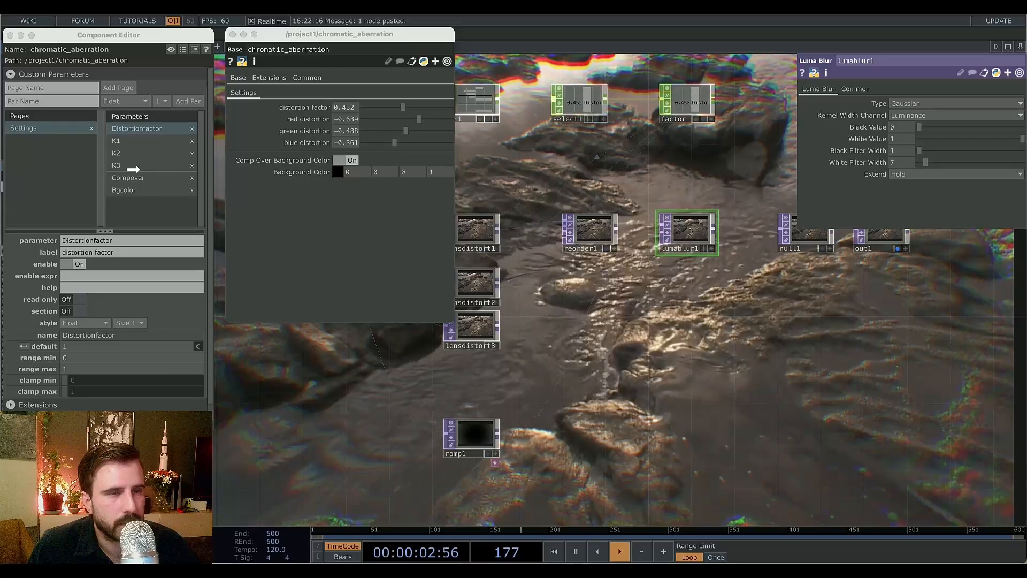
left_click_drag(140, 170, 140, 172)
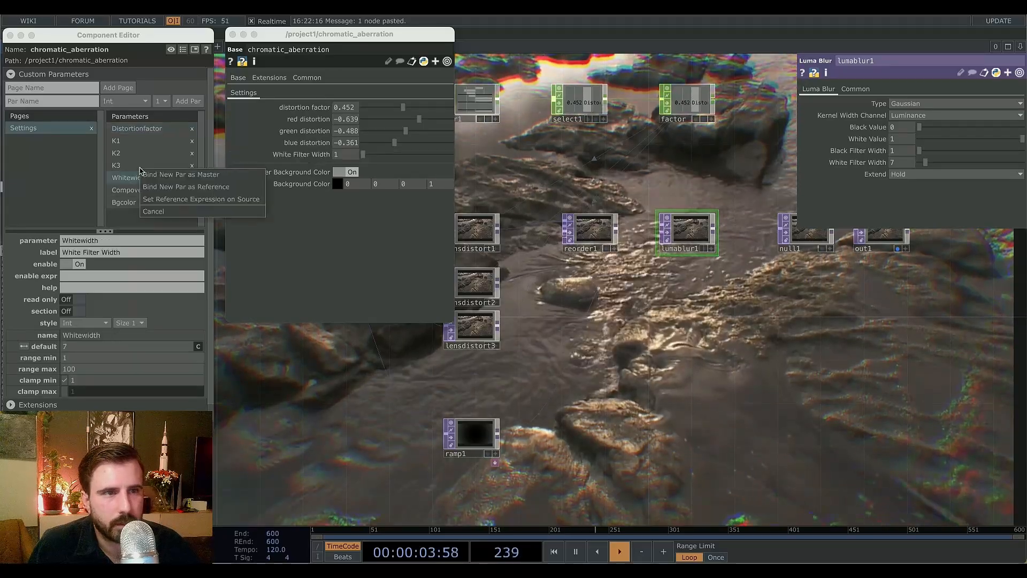
left_click(182, 200)
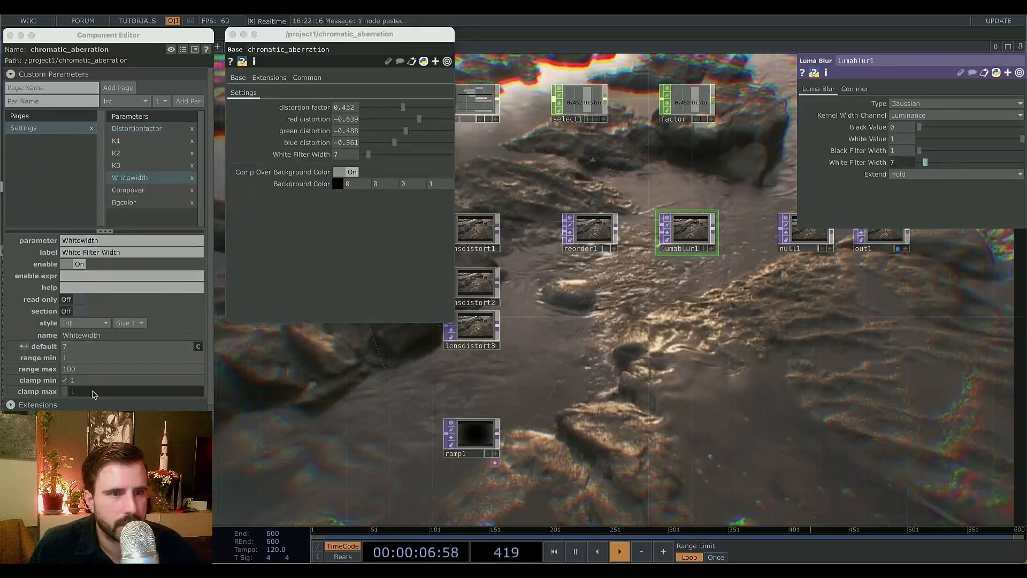
left_click(75, 252)
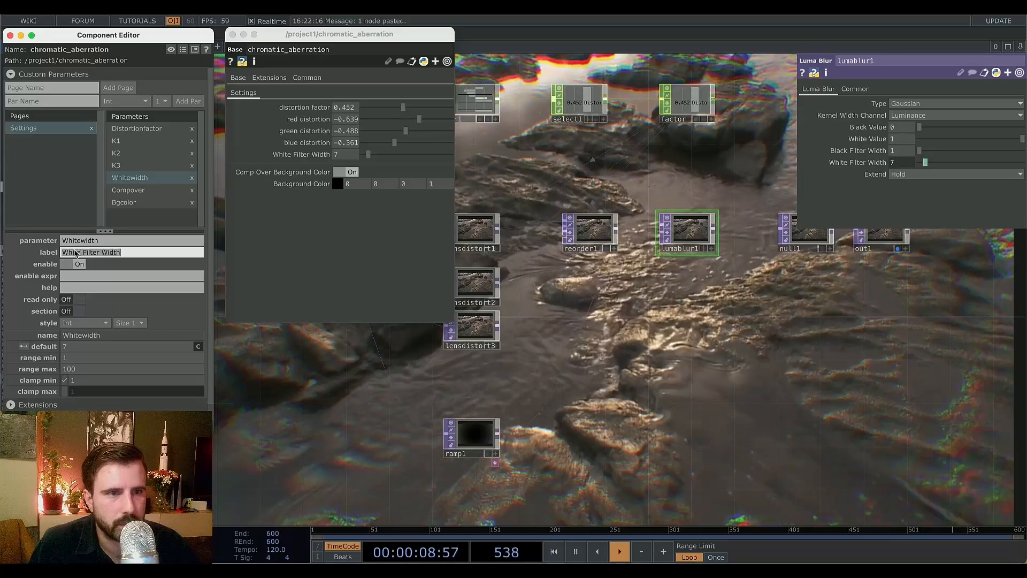
type("blur amount")
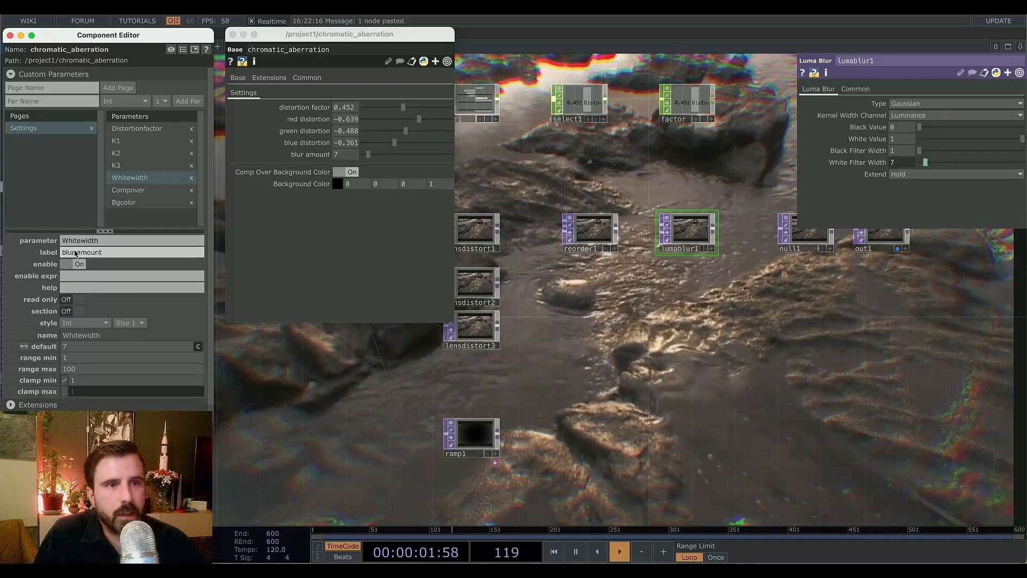
key("Return")
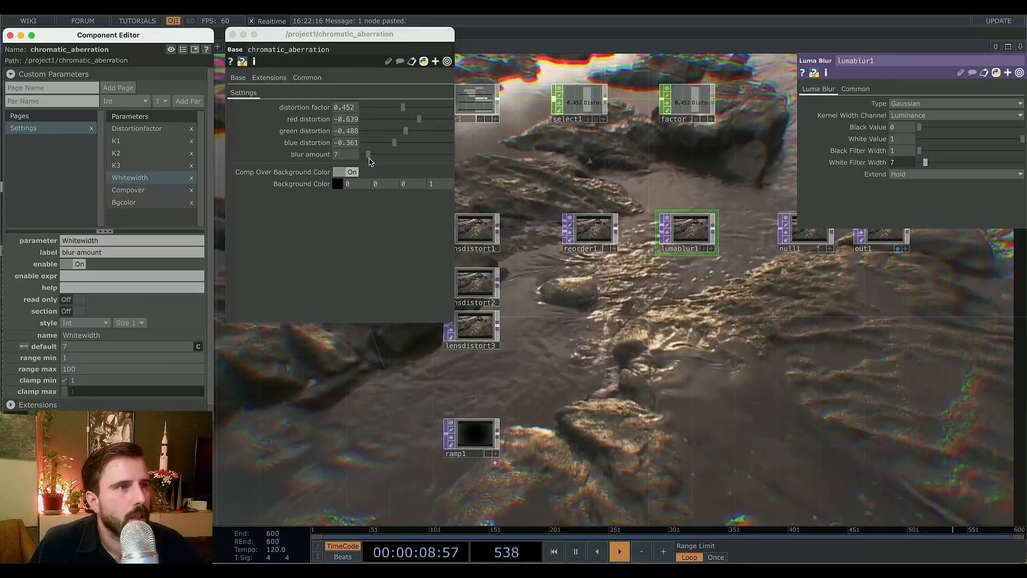
left_click_drag(369, 155, 547, 171)
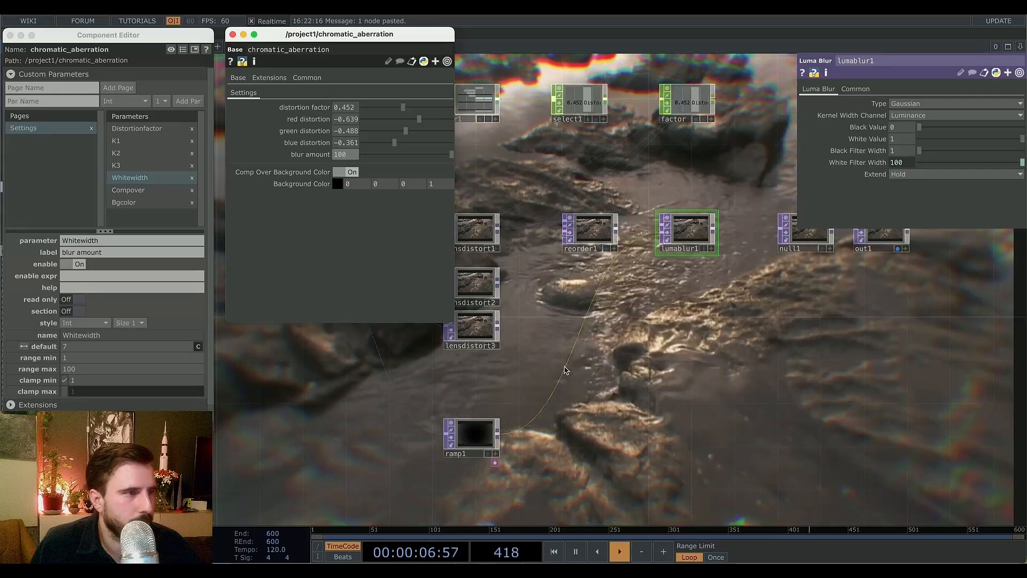
Add ramp1's Period as a custom parameter on the component and label it blur size.
left_click(471, 439)
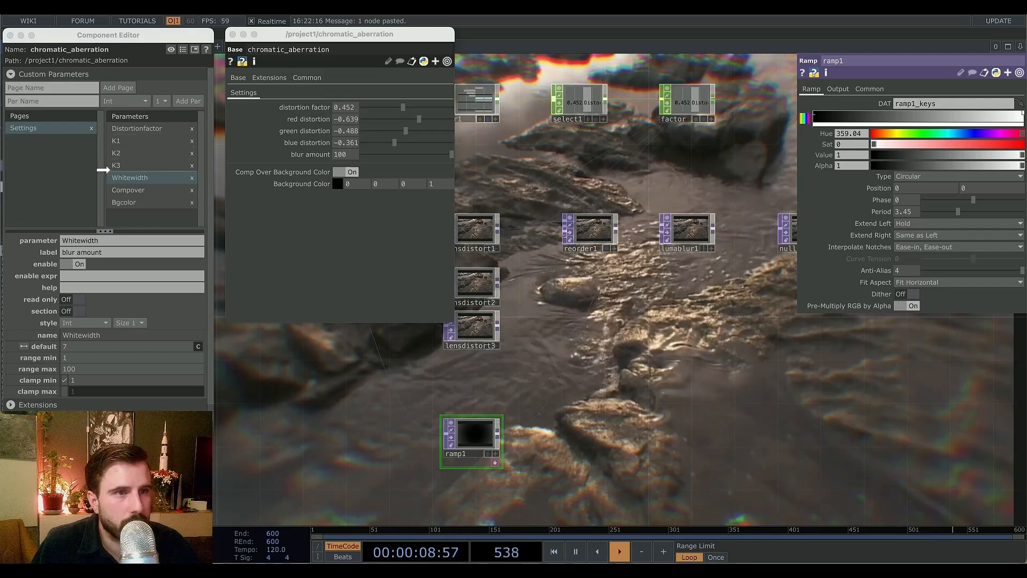
left_click_drag(130, 170, 161, 177)
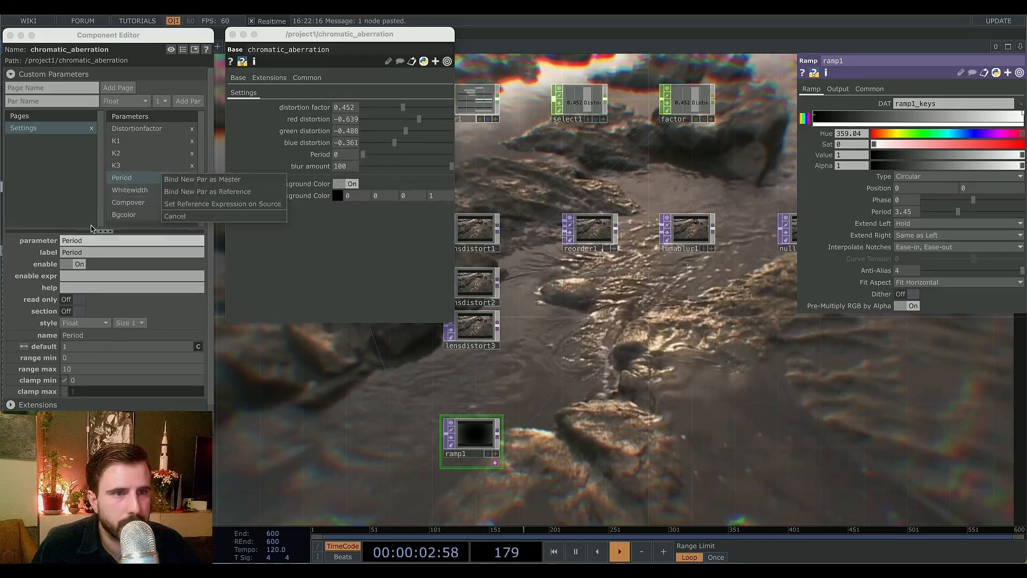
left_click(82, 255)
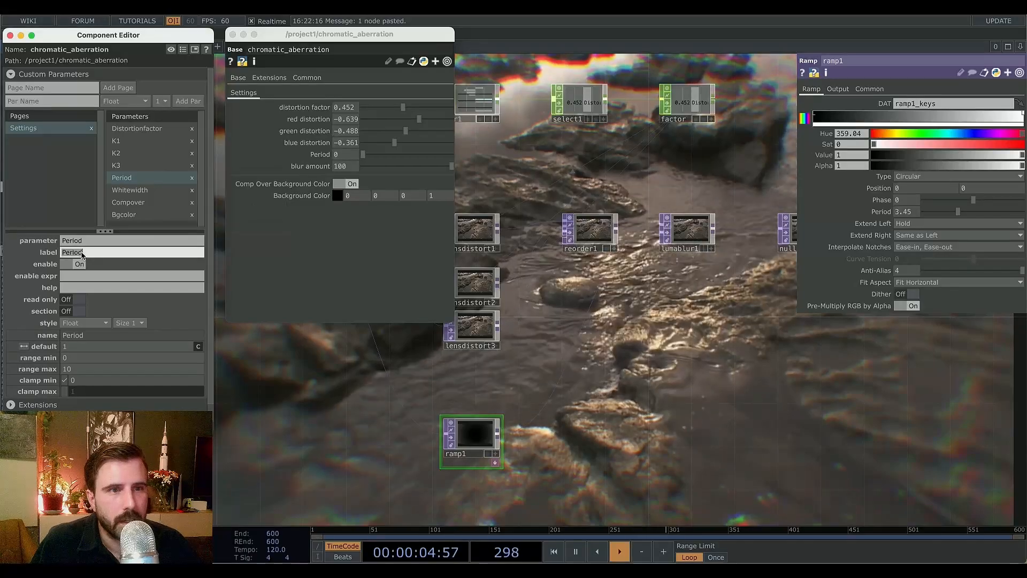
type("blur")
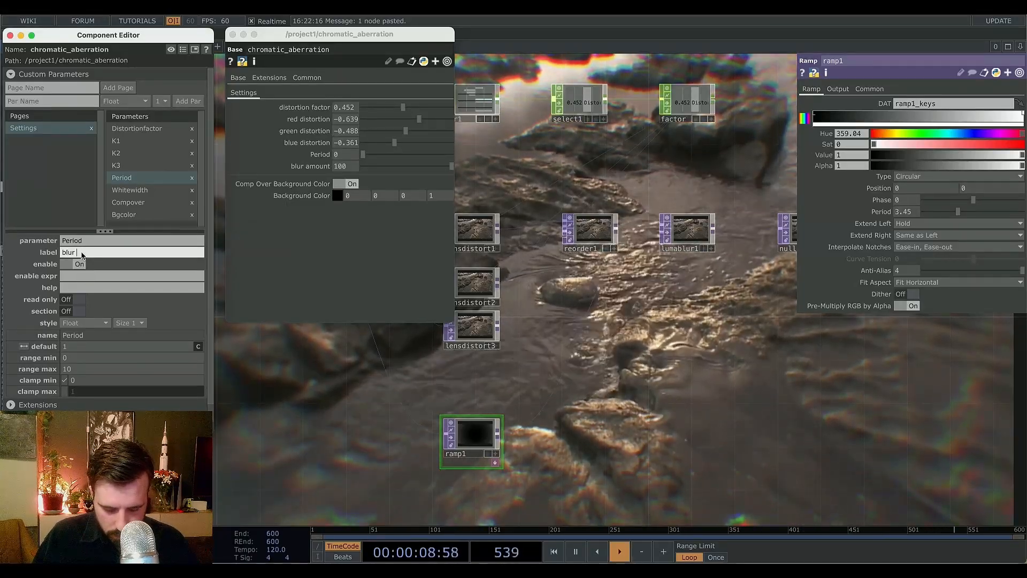
type(" size")
key("Return")
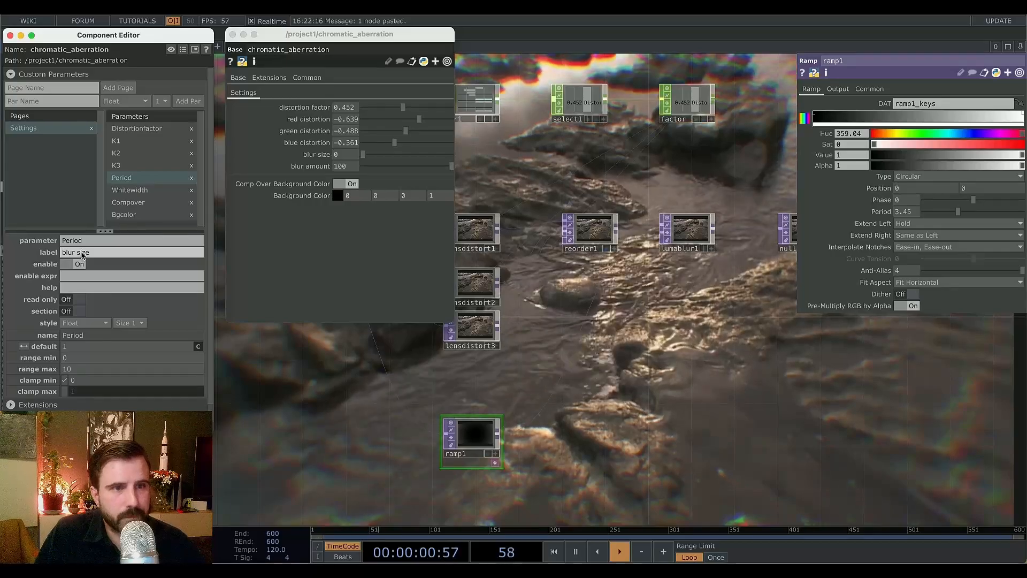
Set the blur size parameter's range max to 4.
left_click(126, 191)
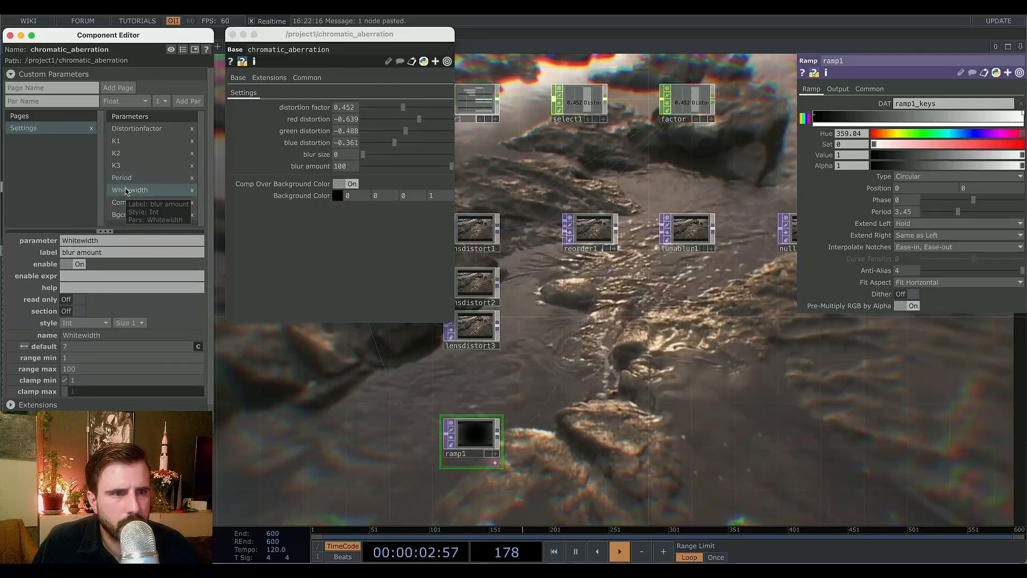
left_click(122, 178)
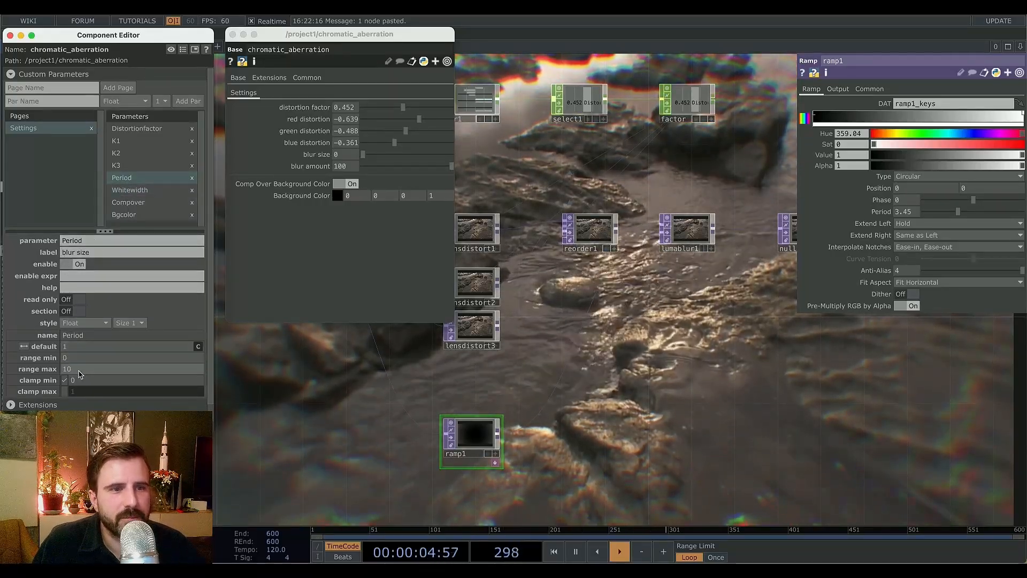
left_click(134, 368)
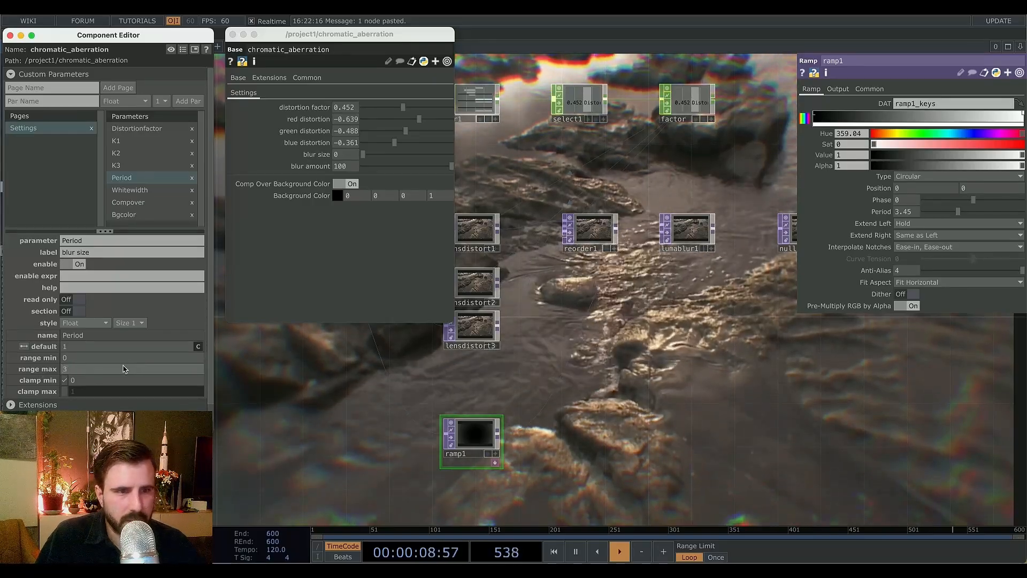
type("3")
key("BackSpace")
type("4")
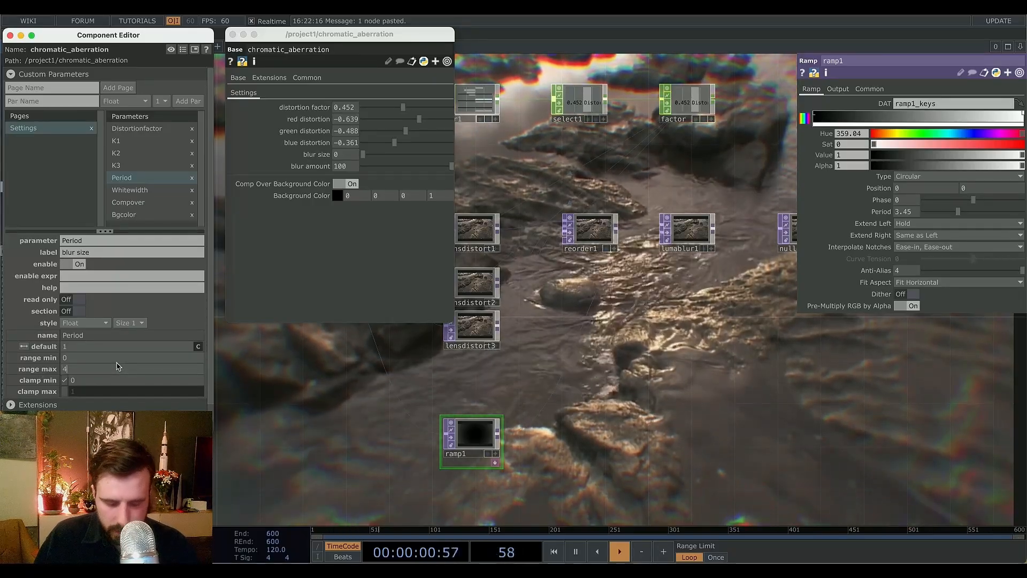
key("Return")
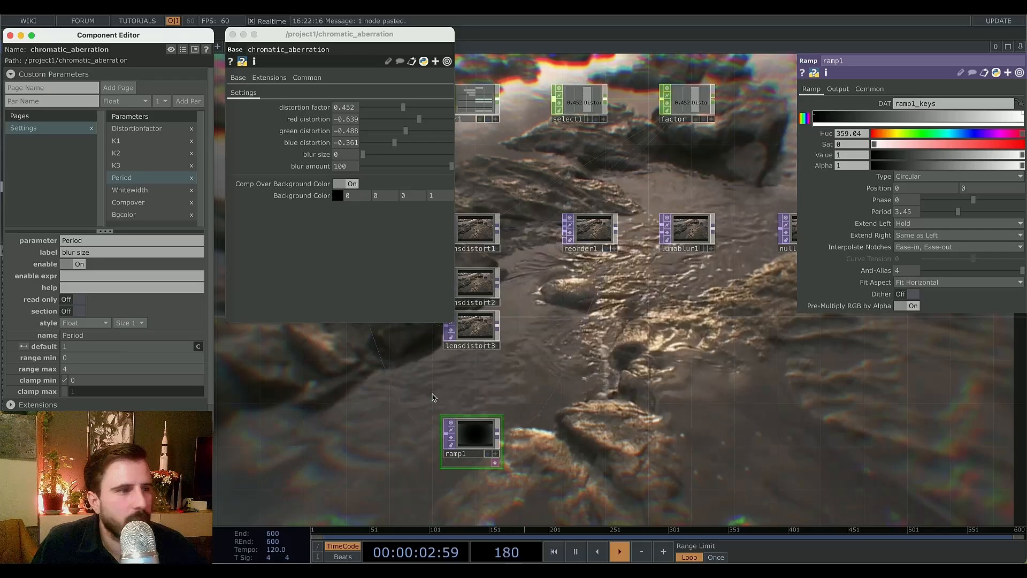
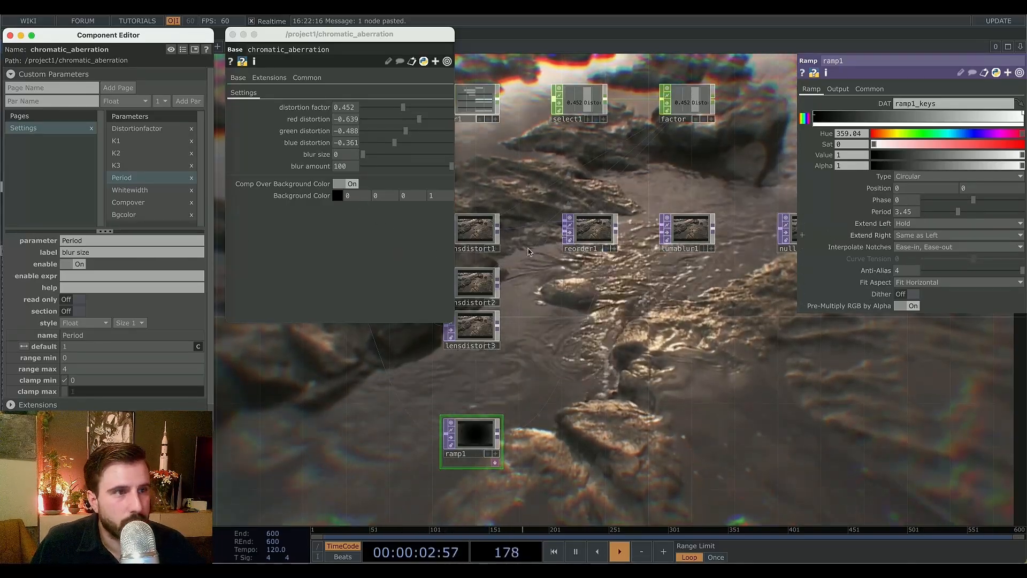
Re-create ramp1's Period as a custom parameter on the component and label it blur size.
left_click(191, 178)
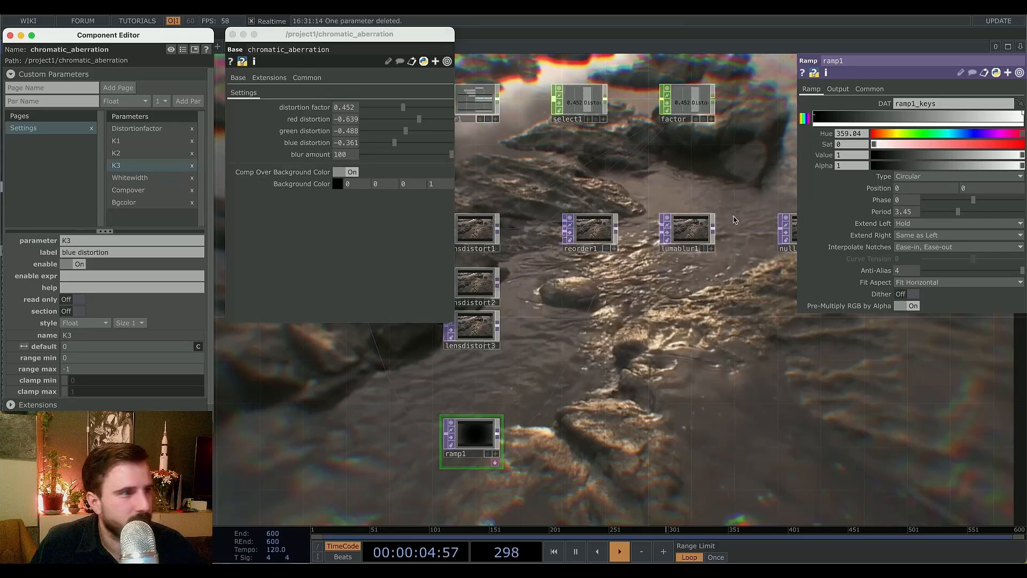
left_click_drag(129, 170, 183, 187)
left_click(200, 216)
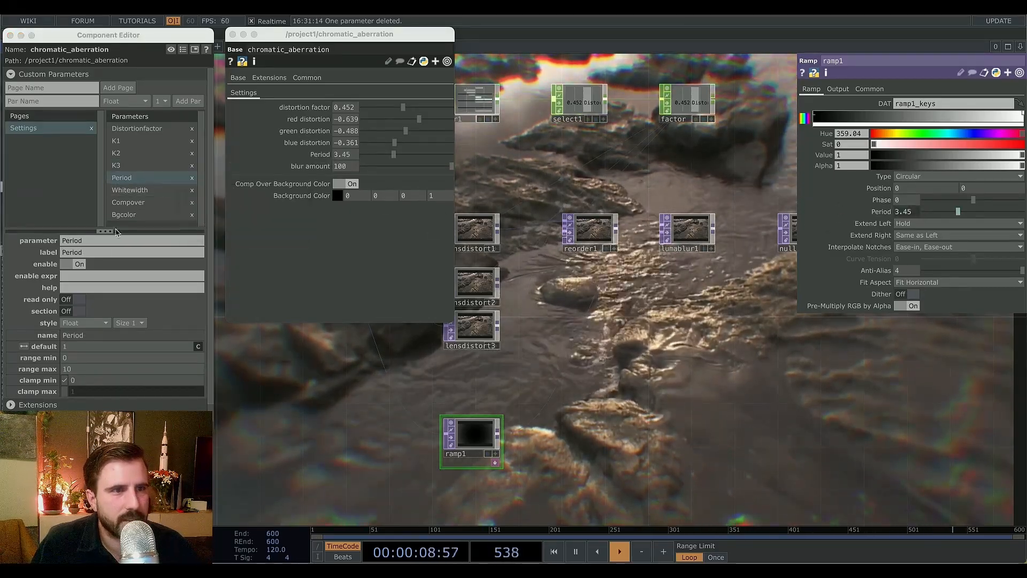
left_click(74, 254)
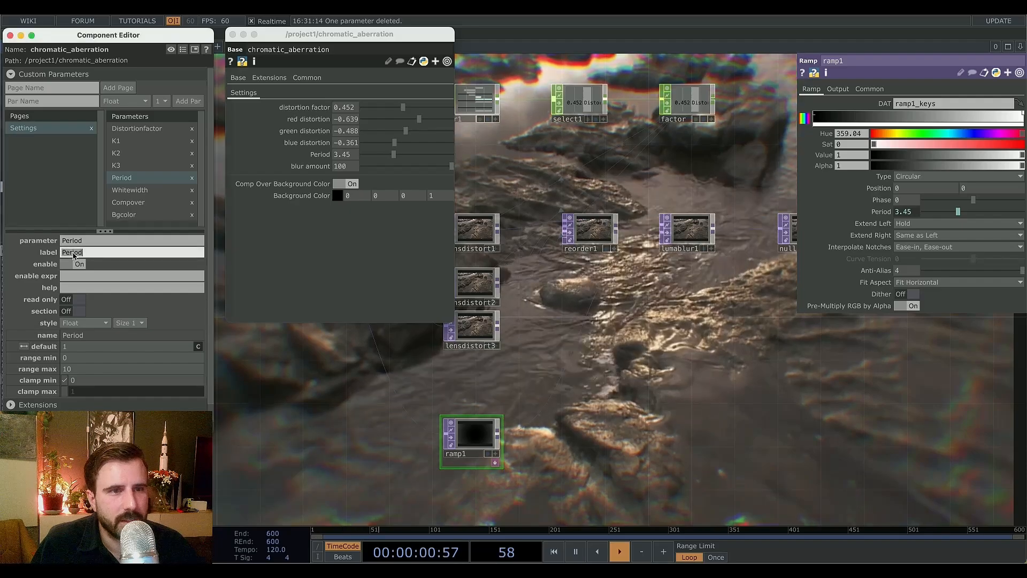
key("BackSpace")
key("BackSpace")
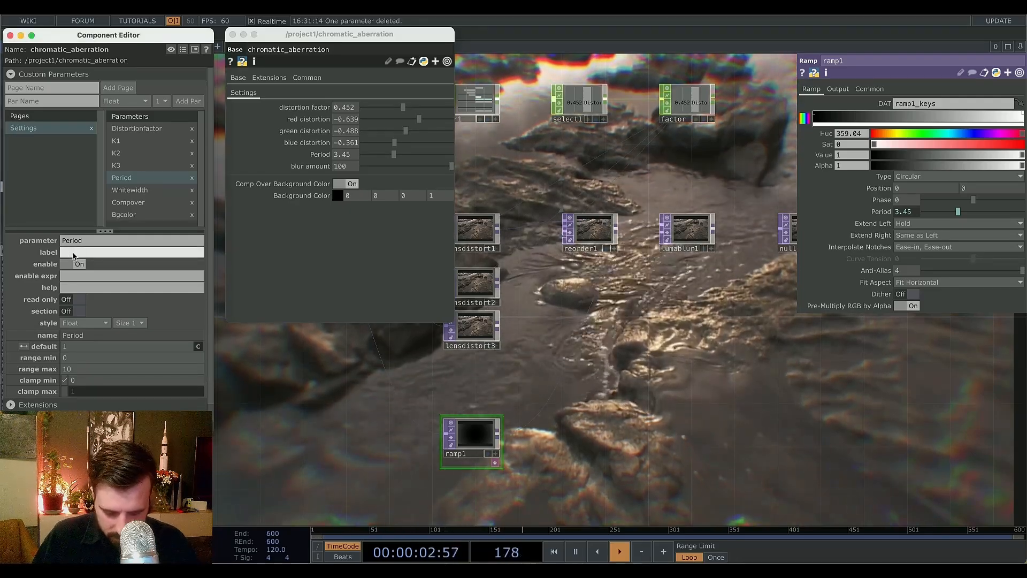
type("blur size")
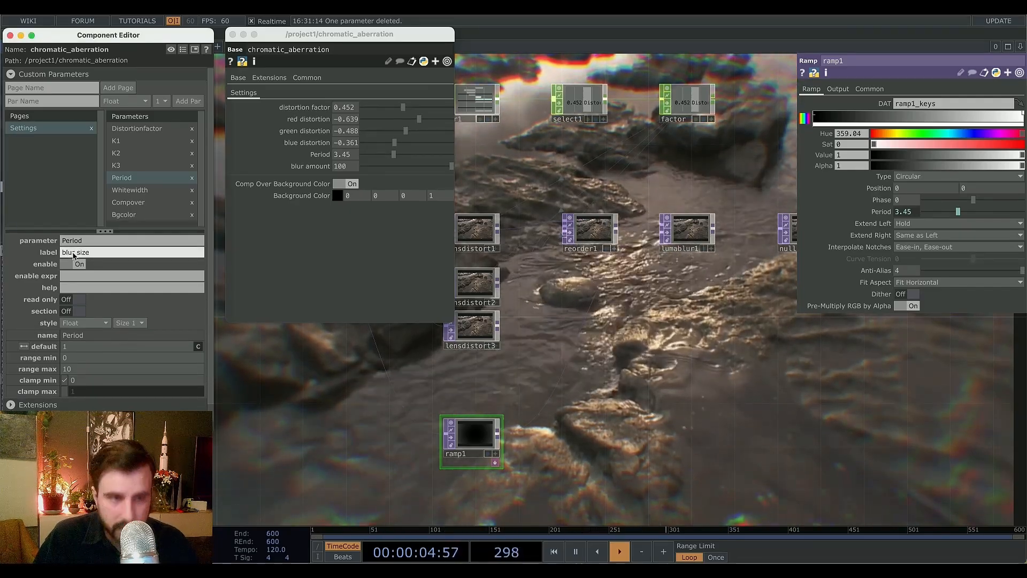
key("Return")
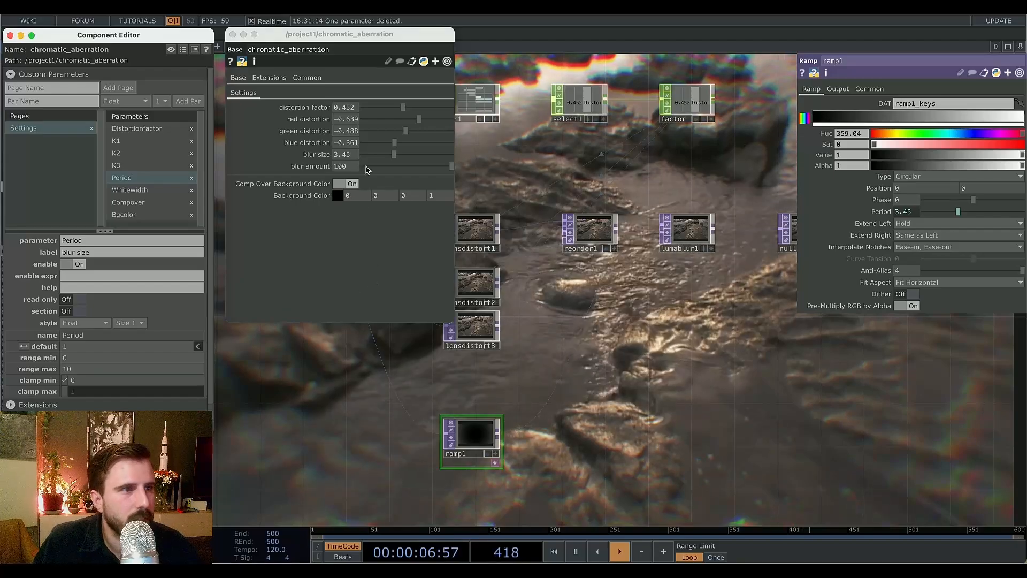
Set the blur size parameter's range min to 1, range max to 4, and its value to 1.
left_click_drag(393, 156, 359, 170)
left_click_drag(77, 359, 53, 372)
type("1")
left_click(100, 370)
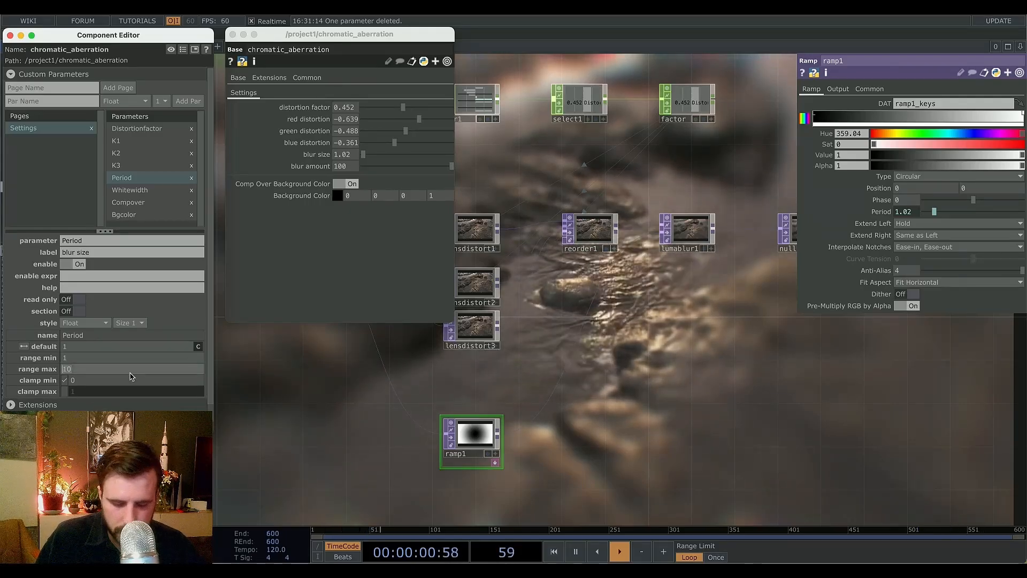
type("4")
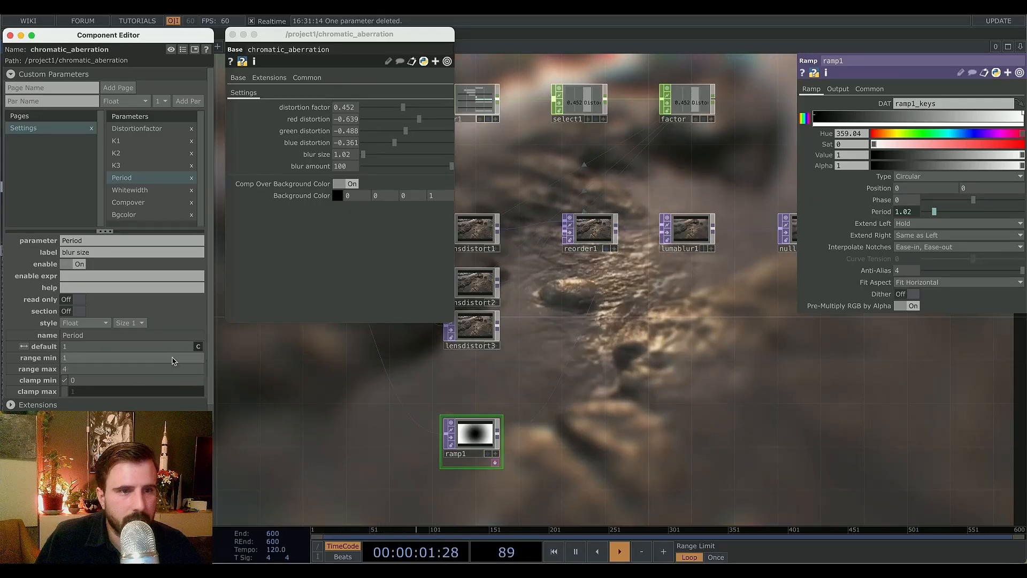
left_click(365, 158)
left_click_drag(366, 155, 357, 160)
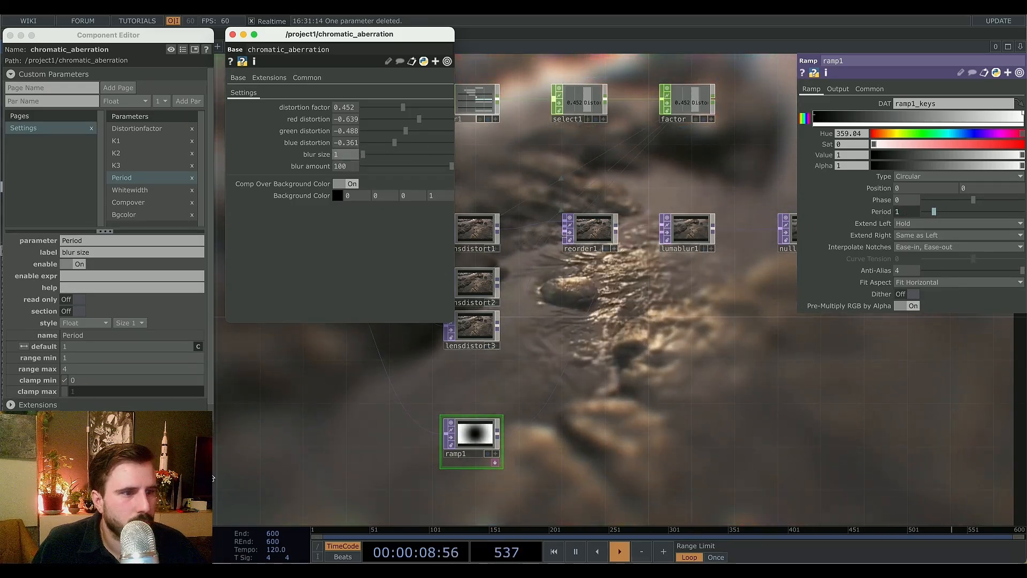
Append a Function TOP after ramp1.
scroll(481, 439, "up", 4)
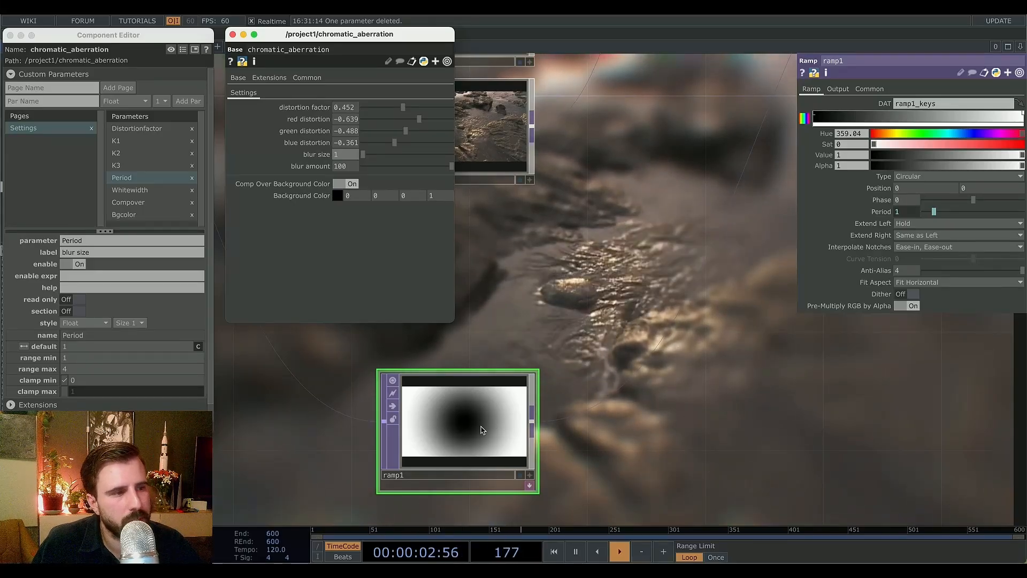
scroll(483, 430, "down", 5)
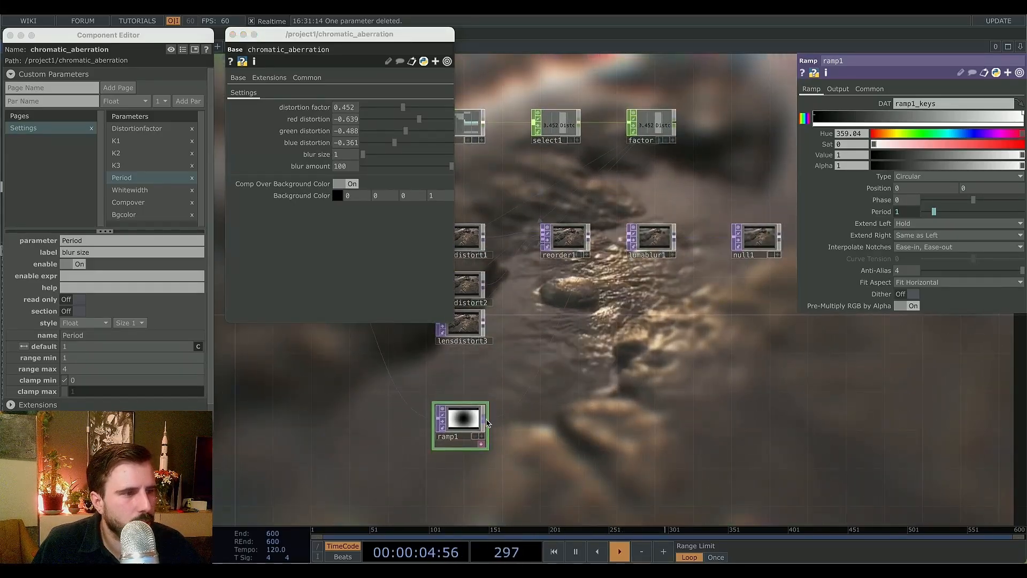
right_click(488, 422)
left_click(385, 300)
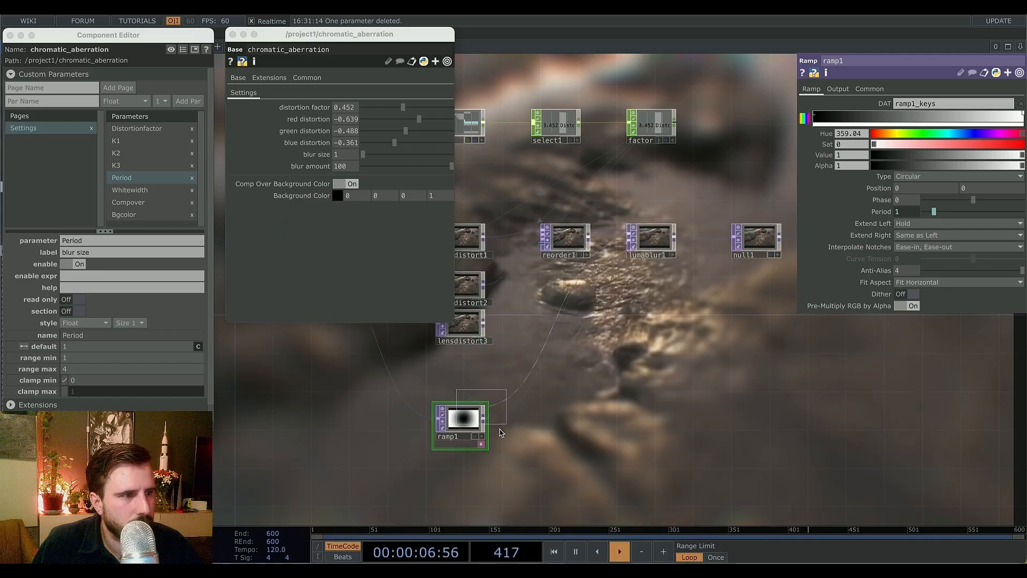
left_click(548, 440)
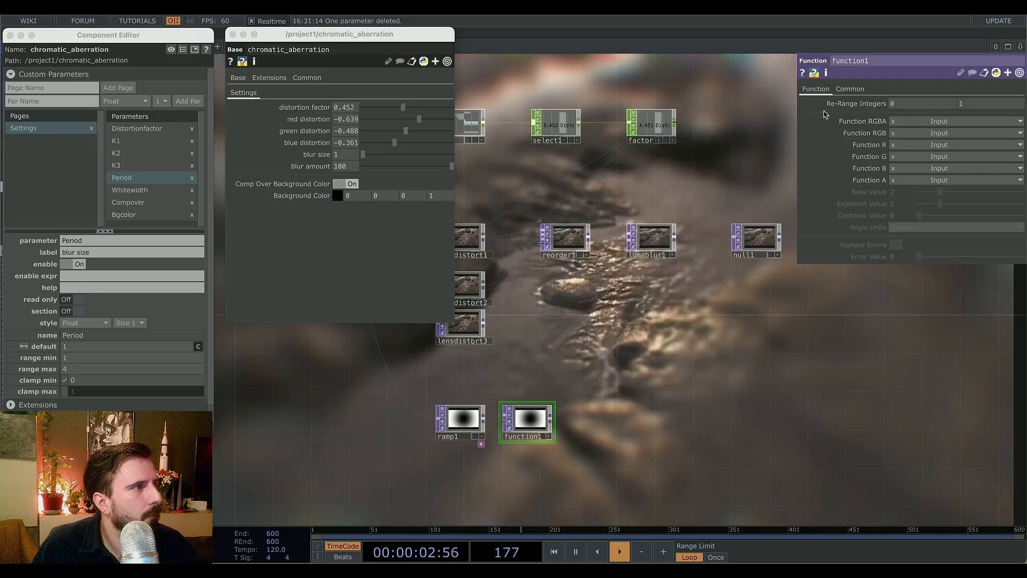
Set function1's RGB function to Input1 ^ Exponent with an Exponent Value of 10.
left_click(908, 134)
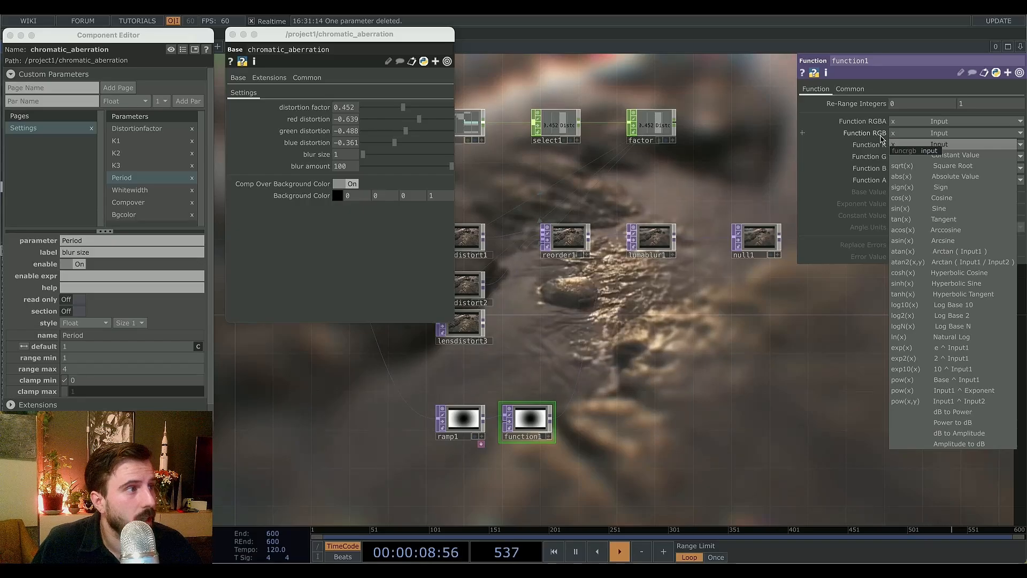
left_click(926, 390)
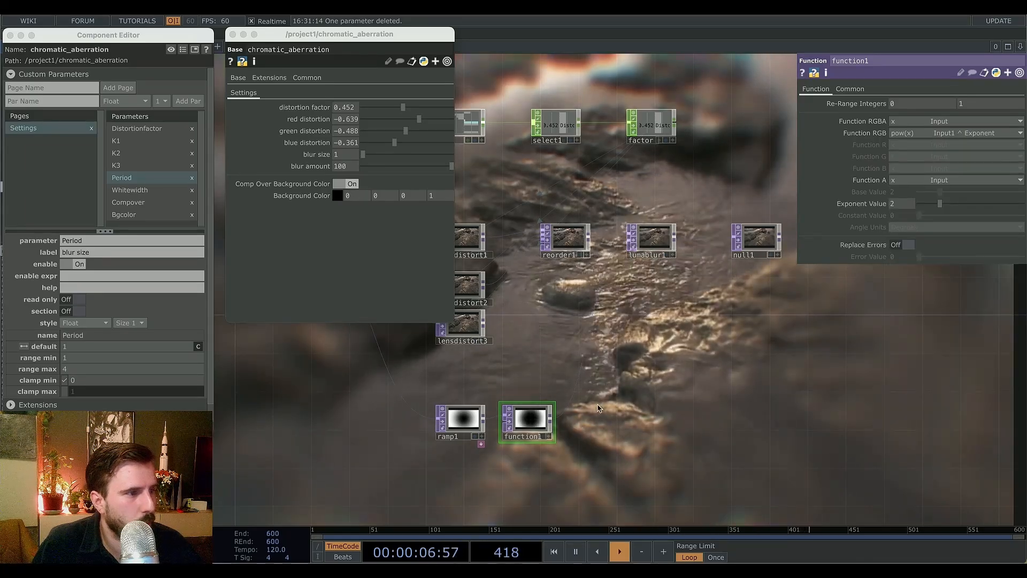
mouse_move(922, 208)
left_mouse_down()
mouse_move(989, 210)
mouse_move(920, 224)
left_mouse_up()
left_click(460, 423)
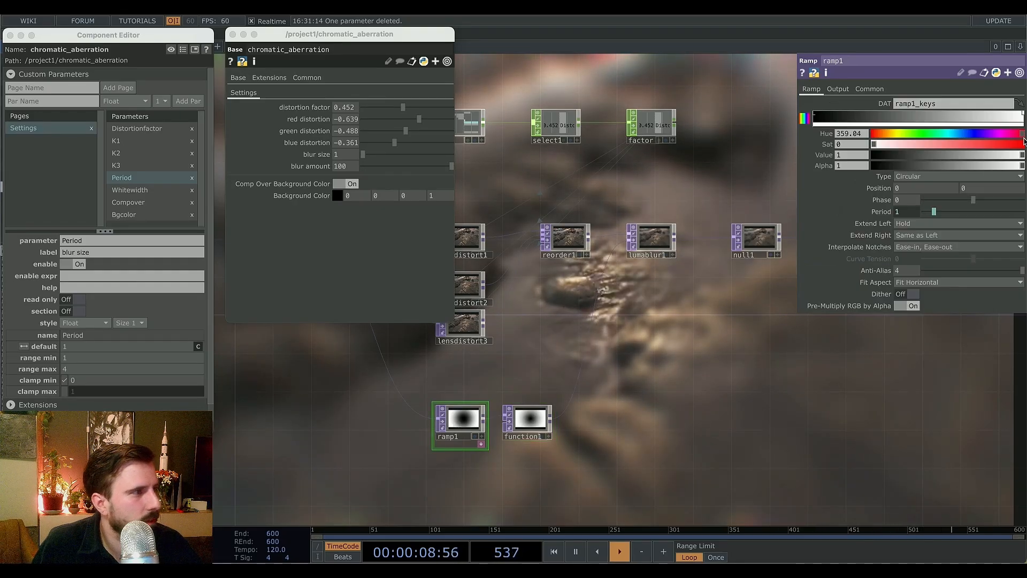
left_click(529, 420)
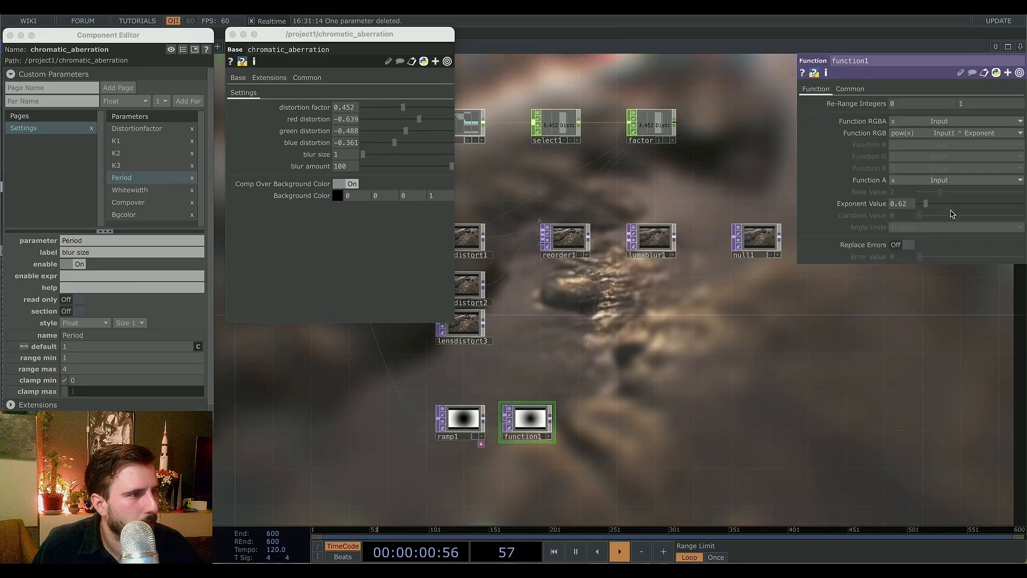
left_click_drag(927, 204, 988, 203)
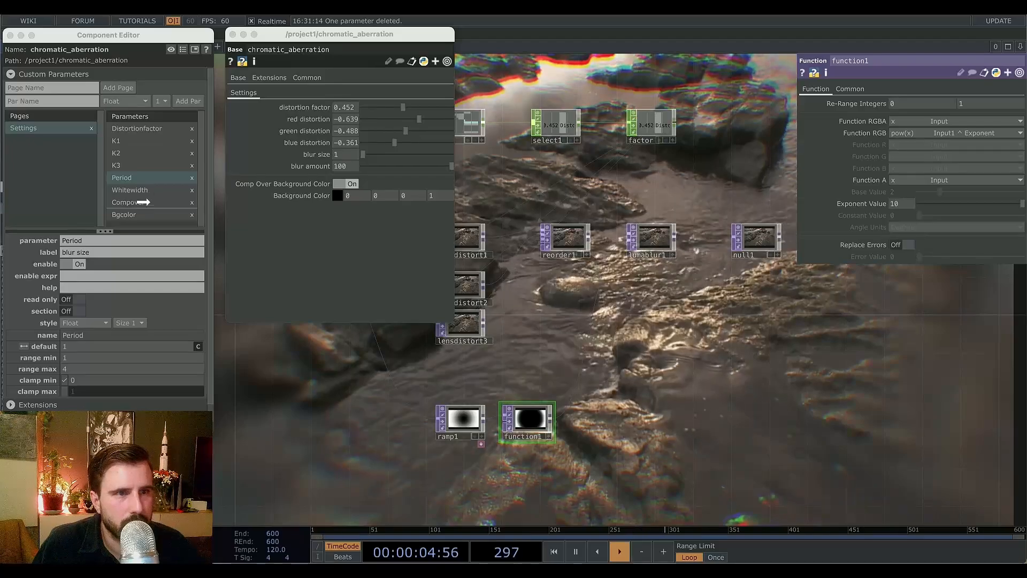
left_click_drag(143, 194, 150, 196)
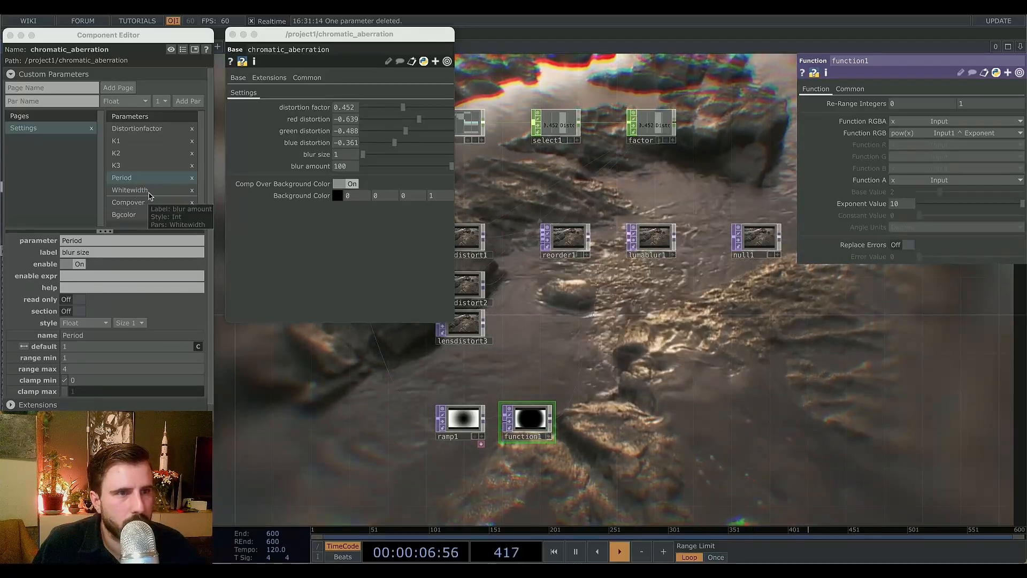
double_click(87, 252)
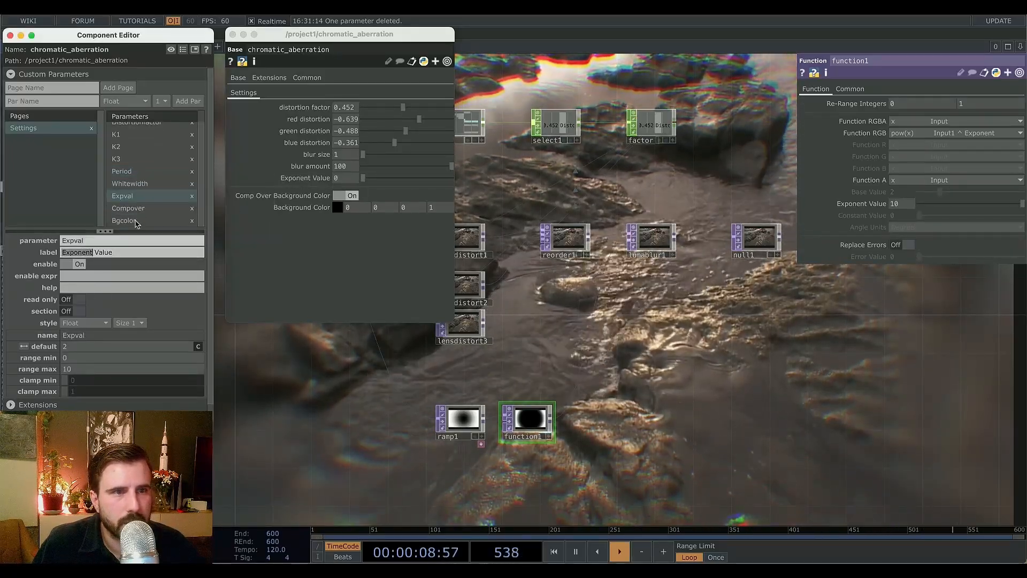
left_click(193, 196)
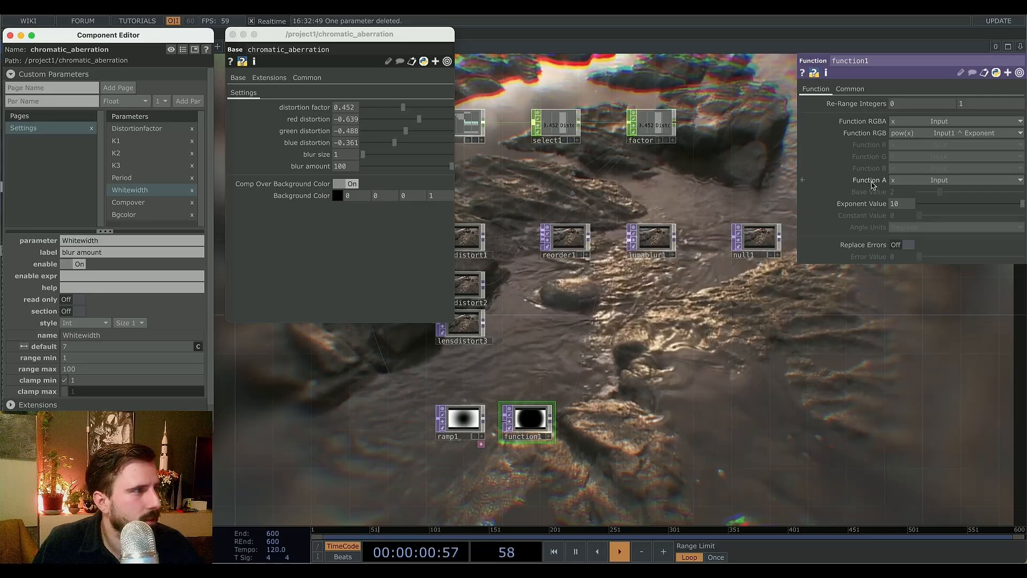
Add function1's Exponent Value as a custom parameter on the component and label it blur falloff.
left_click_drag(870, 204, 145, 196)
left_click(177, 222)
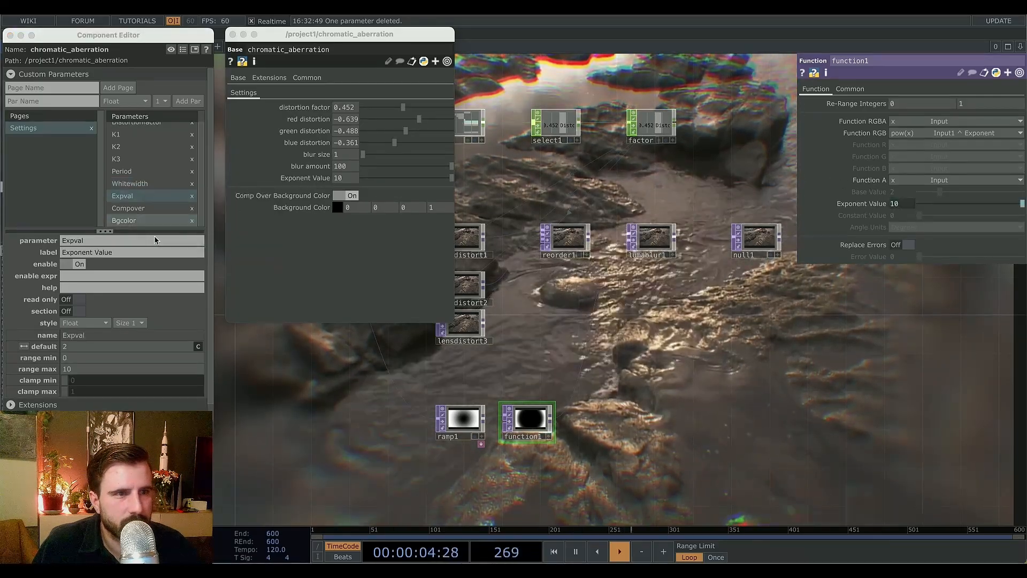
left_click(90, 253)
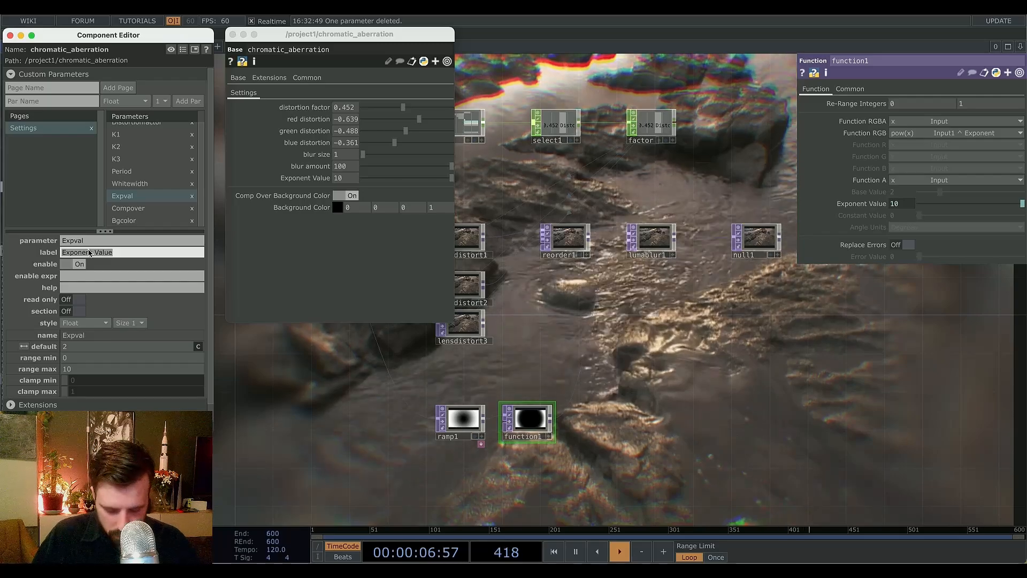
type("blur fallo")
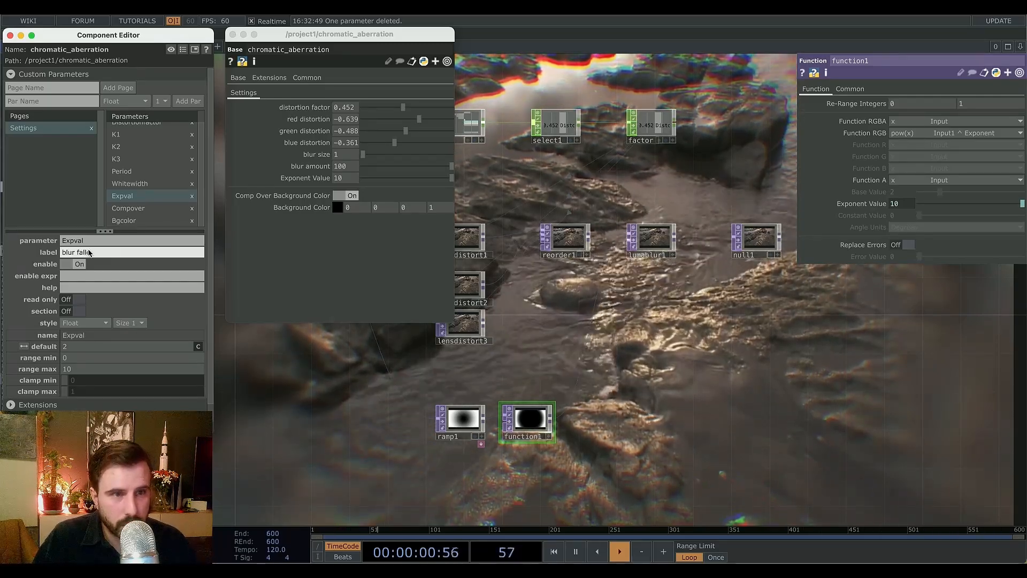
type("ff")
key("Return")
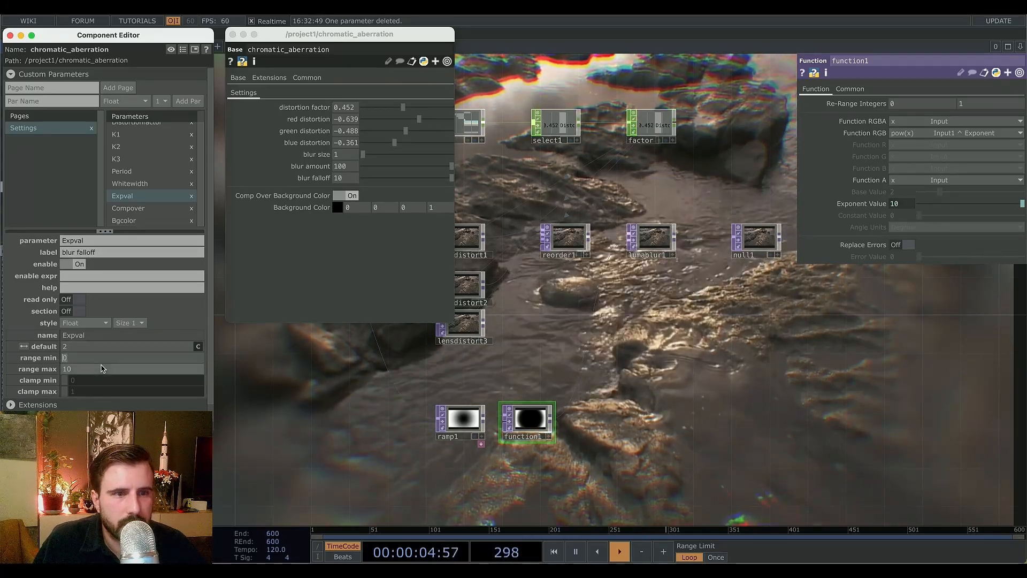
Set the blur falloff parameter's default to 1 and range min to 1.
left_click(80, 348)
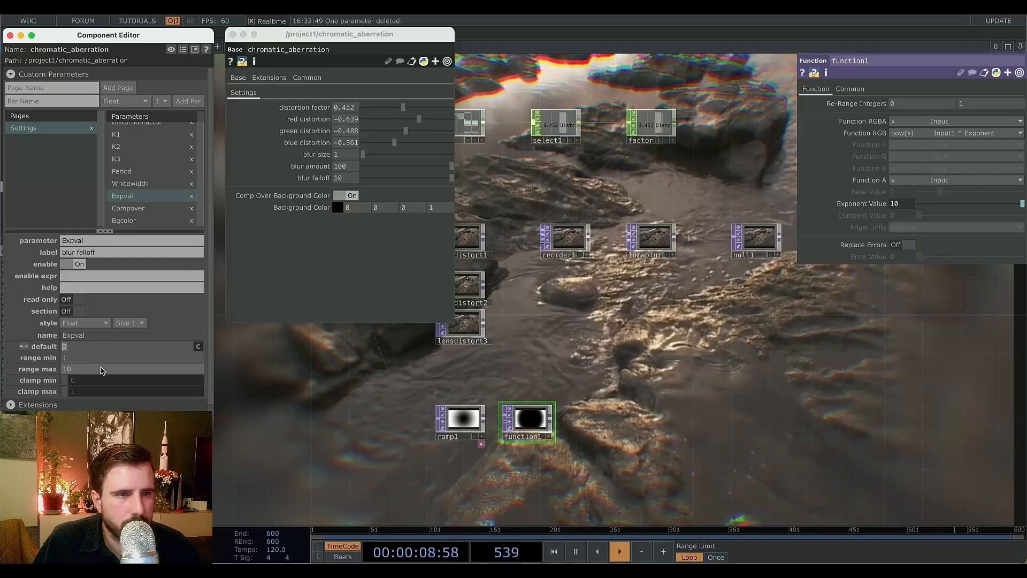
type("1")
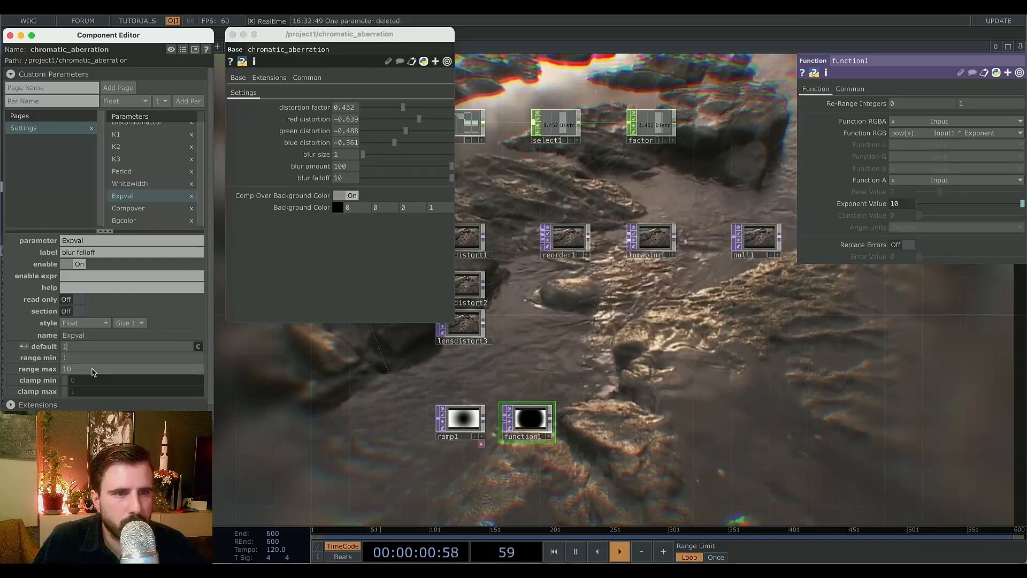
left_click_drag(46, 371, 43, 371)
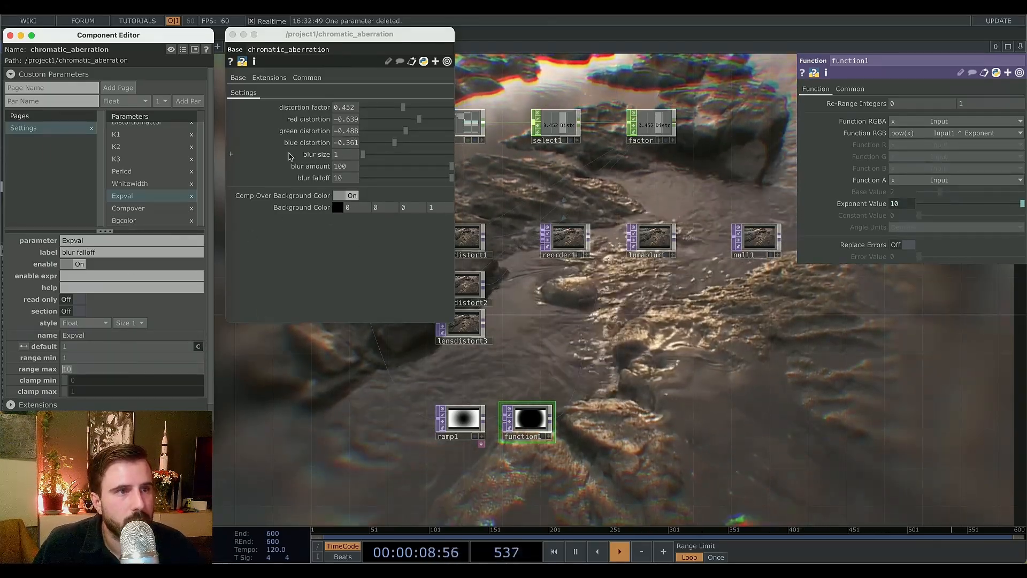
Turn on a section break for the blur size parameter.
left_click(120, 172)
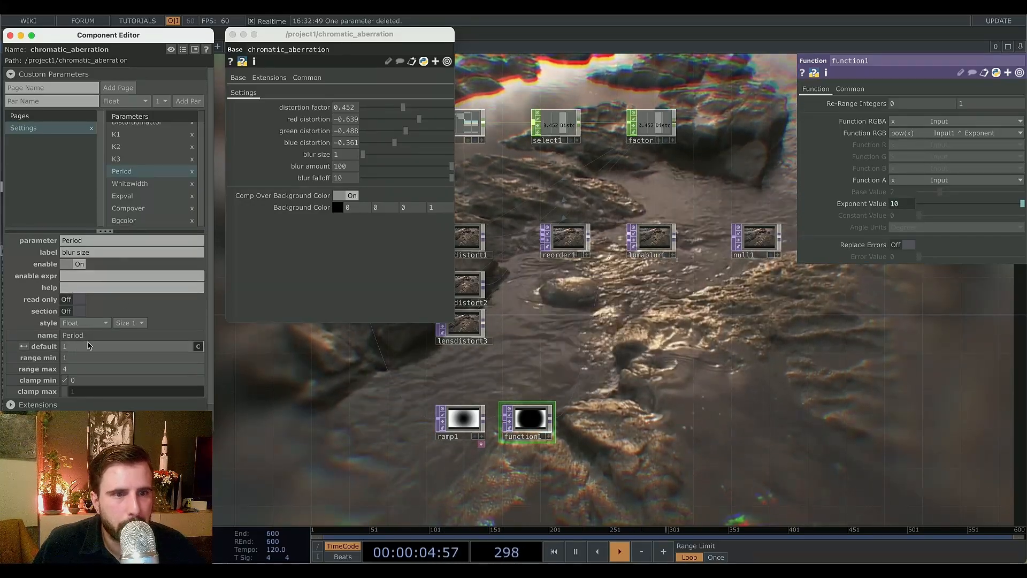
left_click(74, 311)
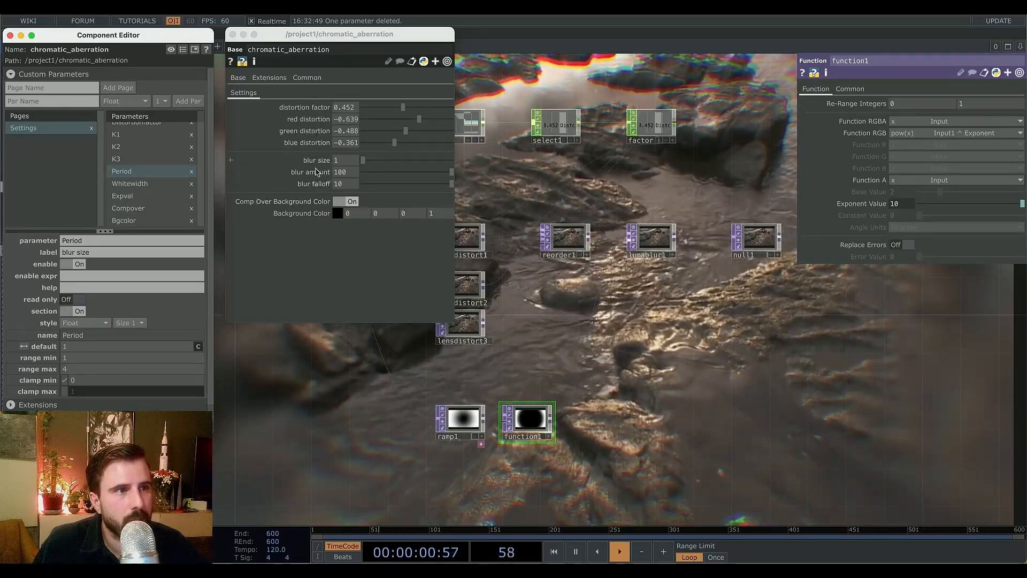
Move the output nodes aside and delete null1 from the chain after lumablur1.
left_click_drag(623, 318, 521, 394)
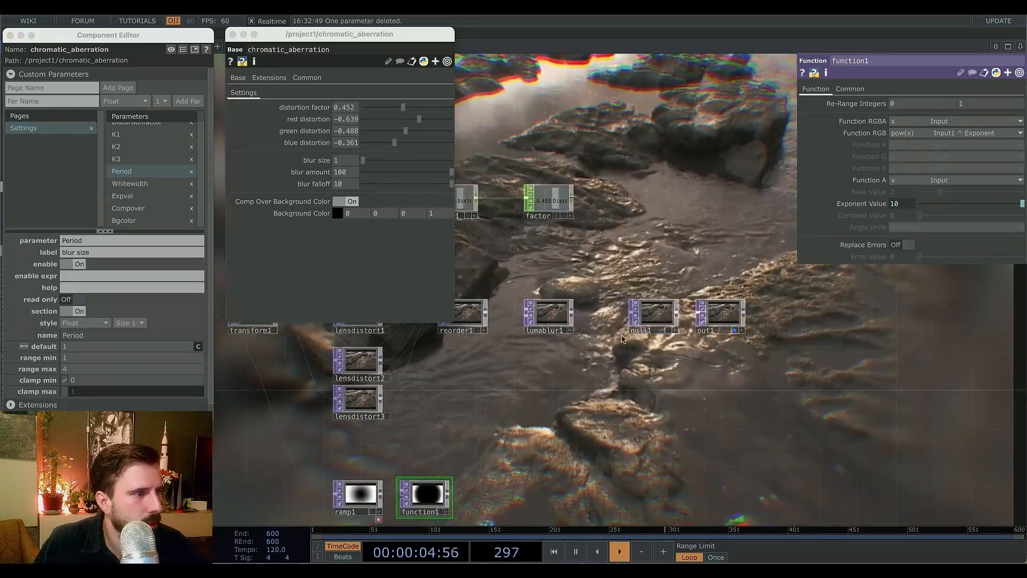
left_click_drag(707, 351, 611, 356)
left_click_drag(572, 325, 669, 333)
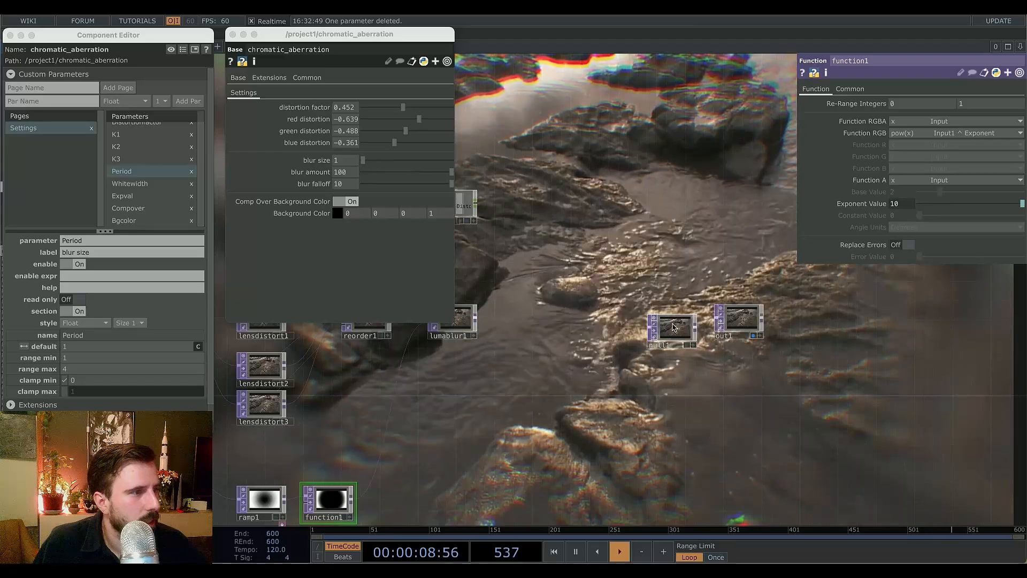
left_click(679, 319)
key("Delete")
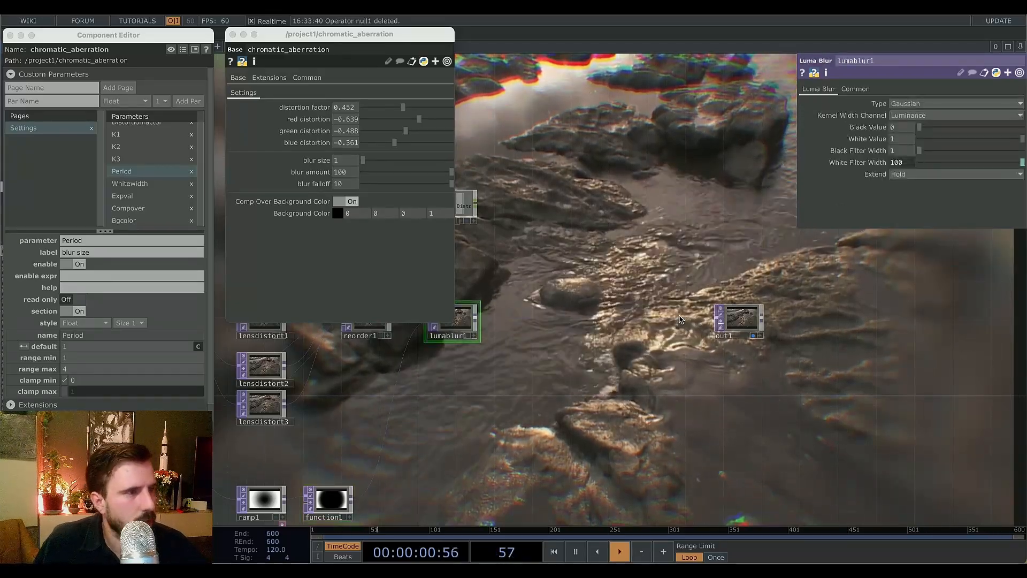
Insert a Noise TOP into the wire between lumablur1 and out1.
right_click(476, 321)
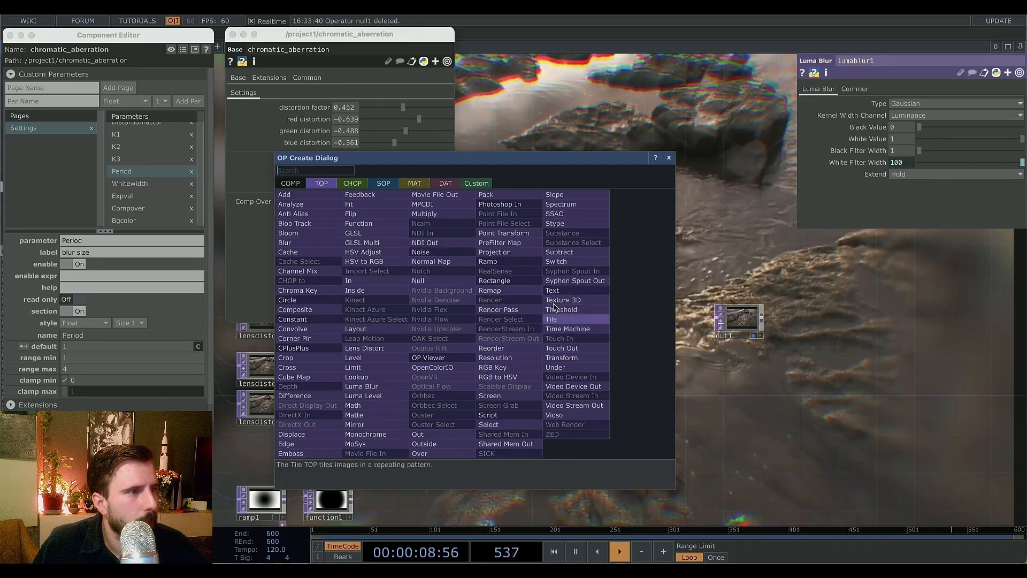
type("noise")
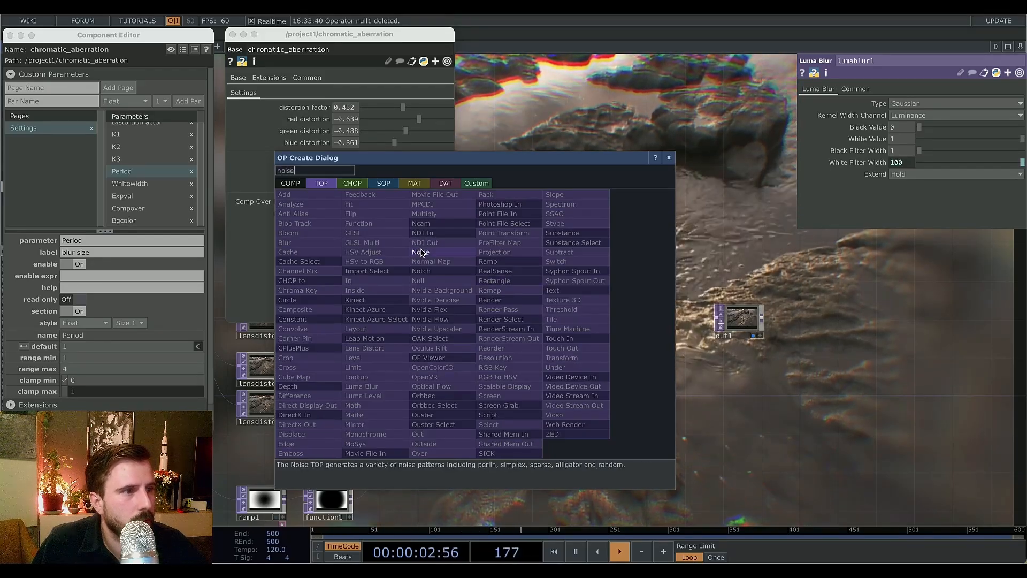
key("Return")
left_click(557, 320)
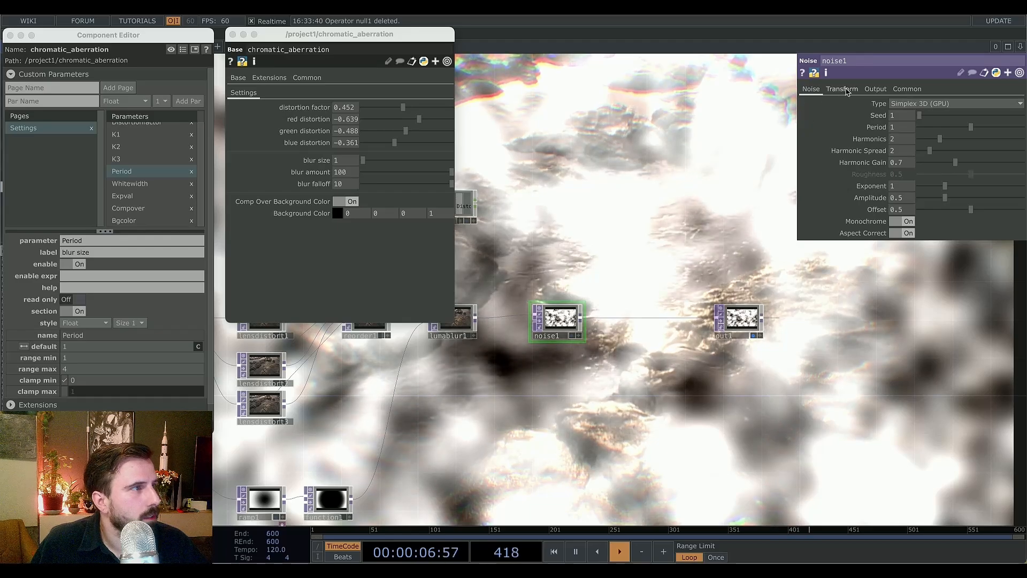
Tune noise1 with Offset 0, Period about 0.11 and Amplitude about 0.26, undoing an accidental Exponent change.
left_click(873, 89)
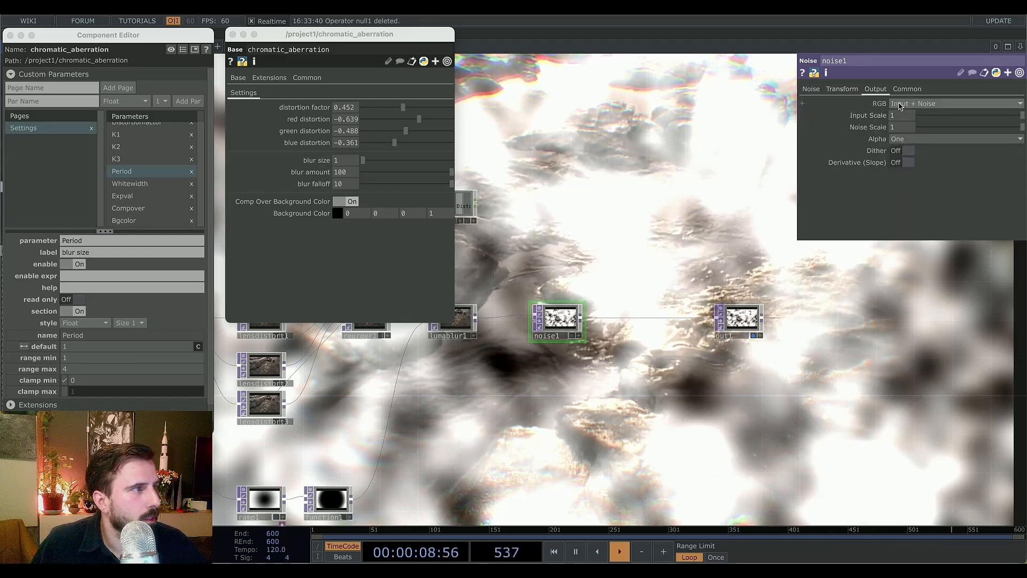
left_click(811, 89)
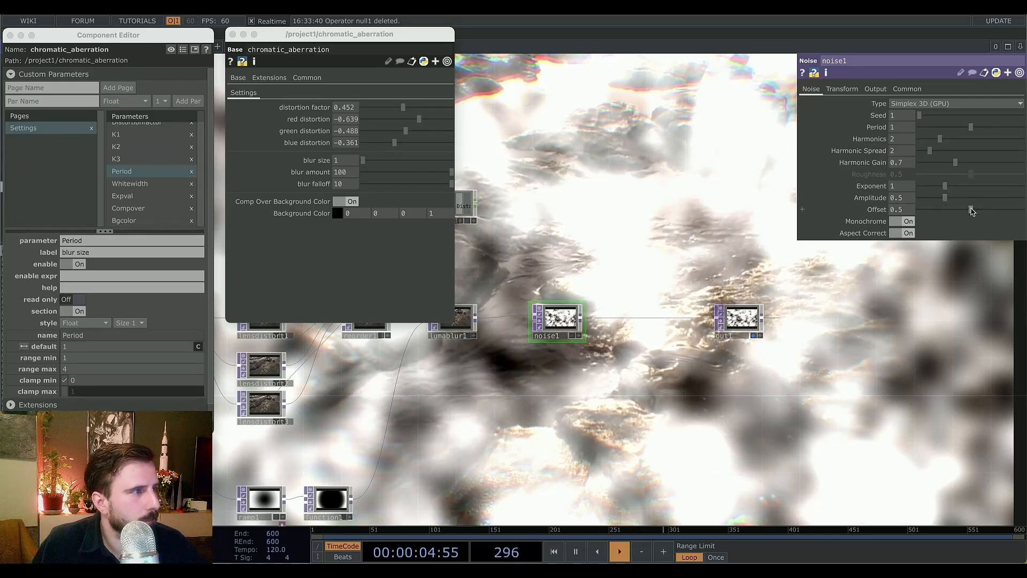
left_click_drag(972, 209, 905, 212)
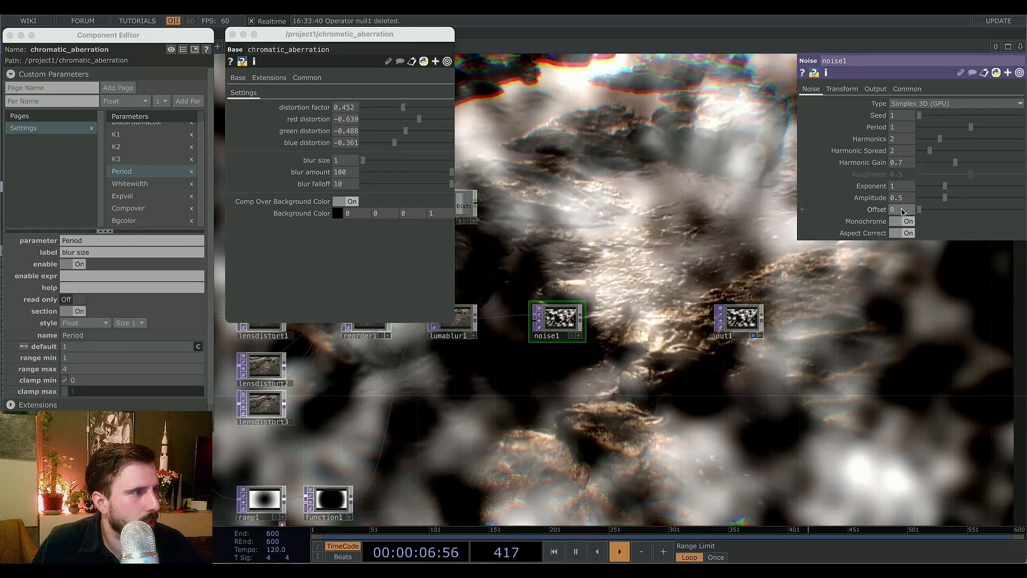
left_click_drag(972, 129, 892, 136)
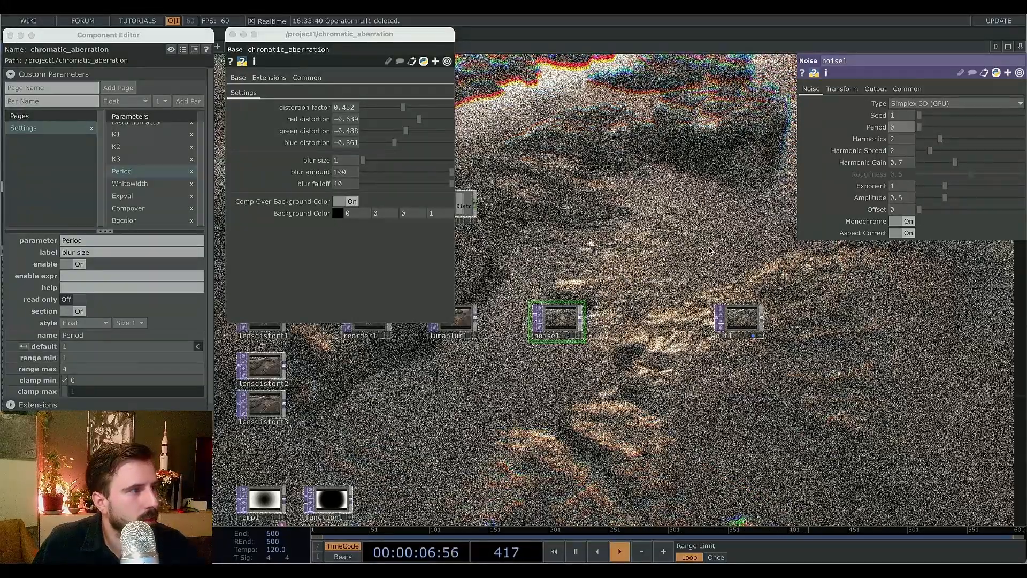
left_click_drag(690, 362, 814, 401)
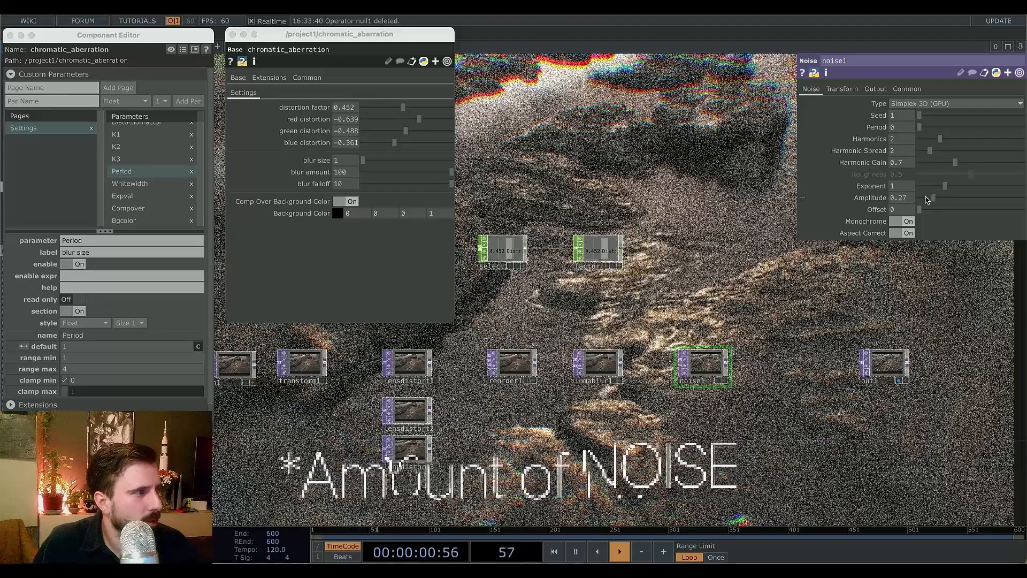
mouse_move(944, 199)
left_mouse_down()
mouse_move(922, 202)
mouse_move(967, 185)
mouse_move(932, 185)
mouse_move(941, 184)
left_mouse_up()
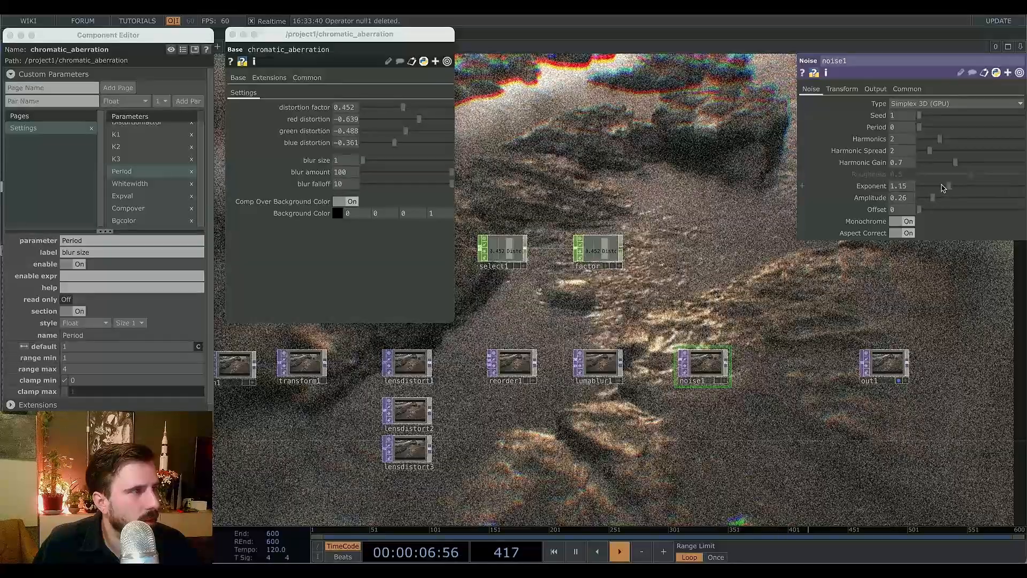
key("ctrl+z")
left_click_drag(920, 127, 927, 147)
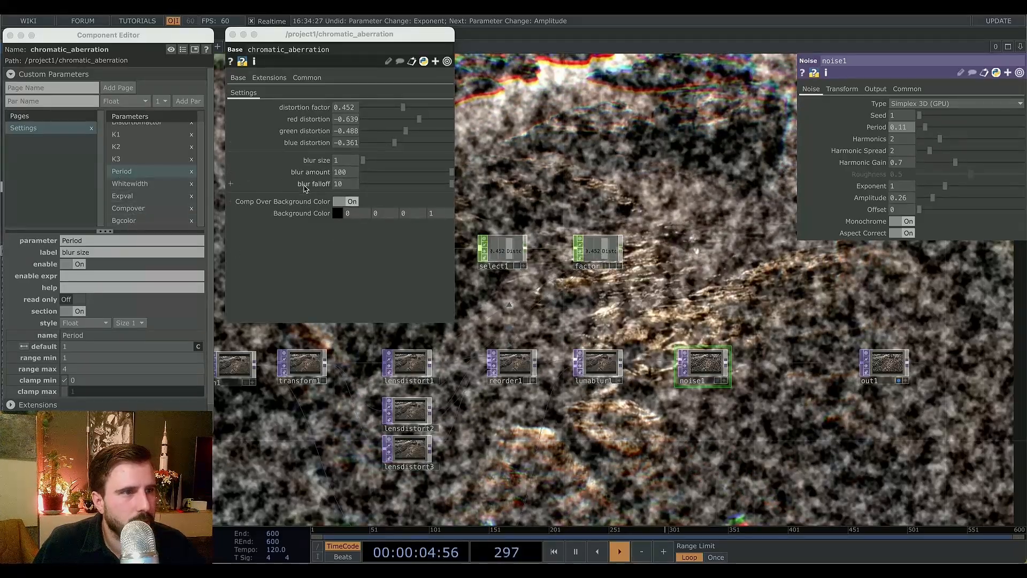
Add noise1's Period as a referenced custom parameter on the component and label it noise size.
left_click(122, 196)
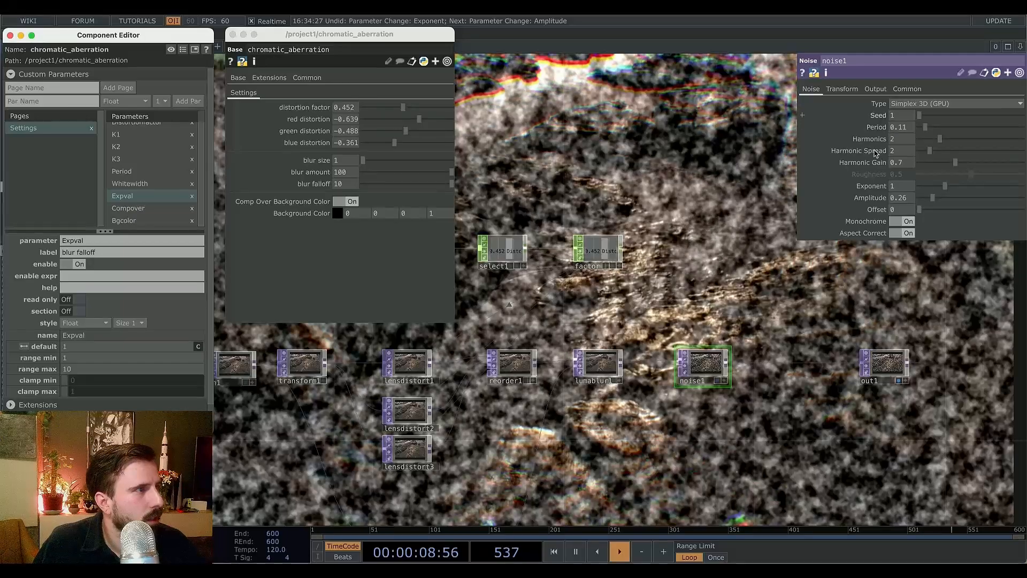
left_click_drag(877, 128, 628, 176)
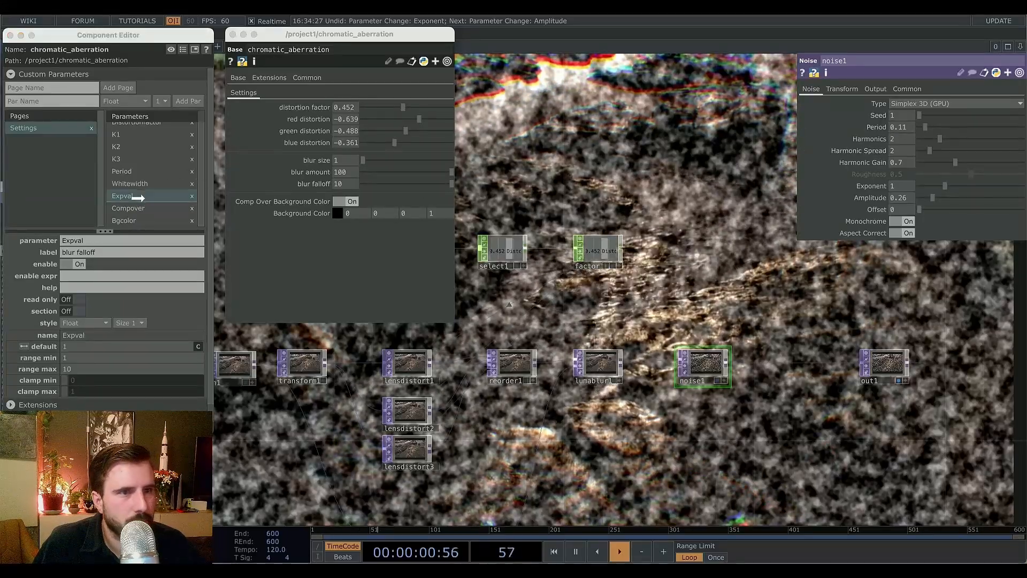
left_click_drag(138, 198, 140, 198)
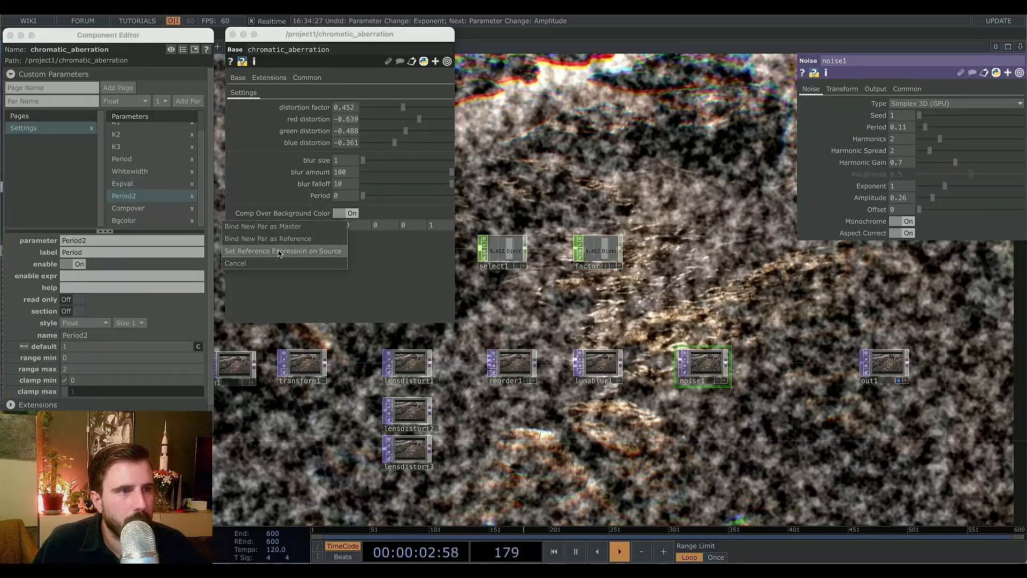
left_click(278, 251)
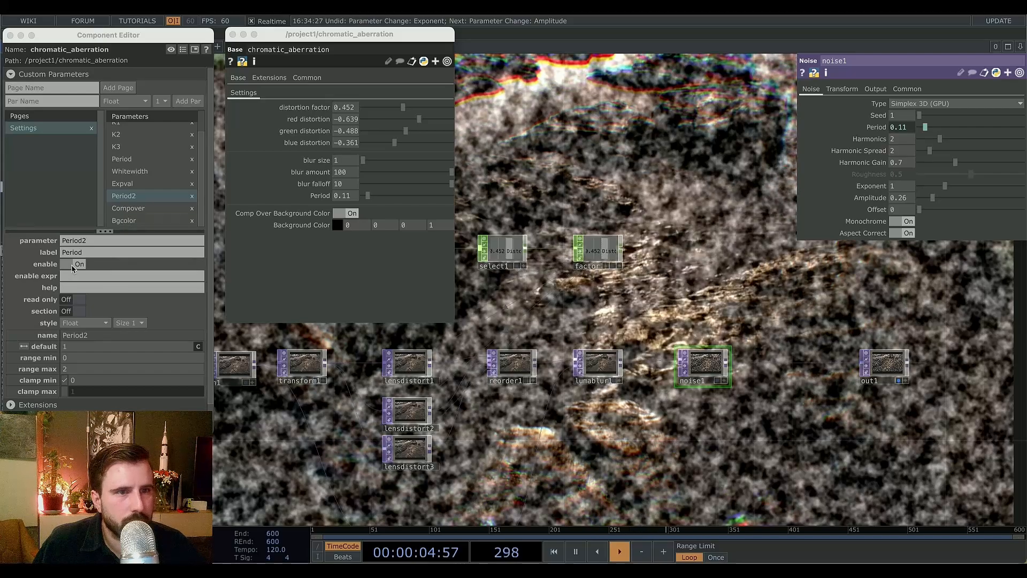
left_click_drag(85, 253, 41, 256)
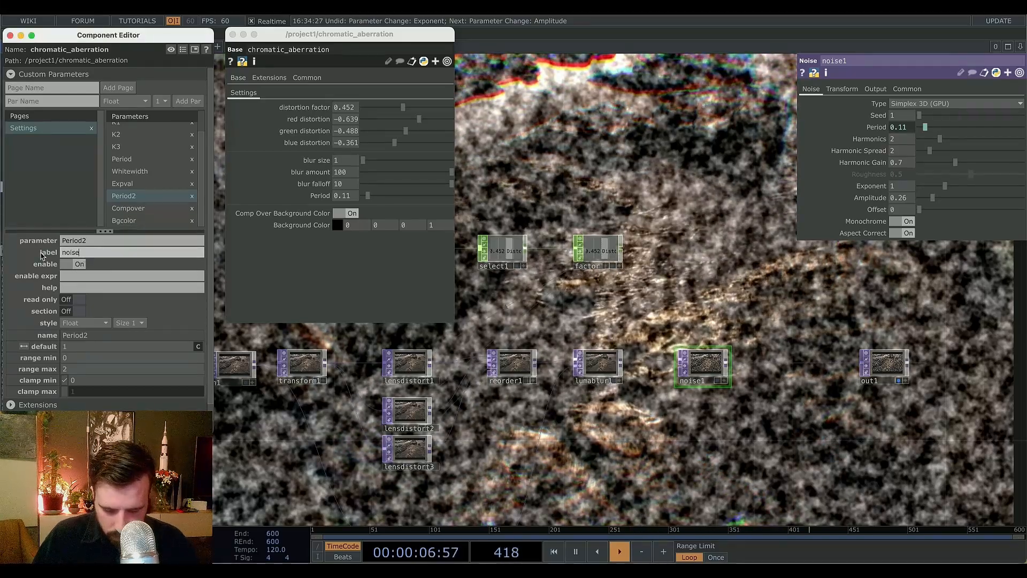
type("noise size")
key("Return")
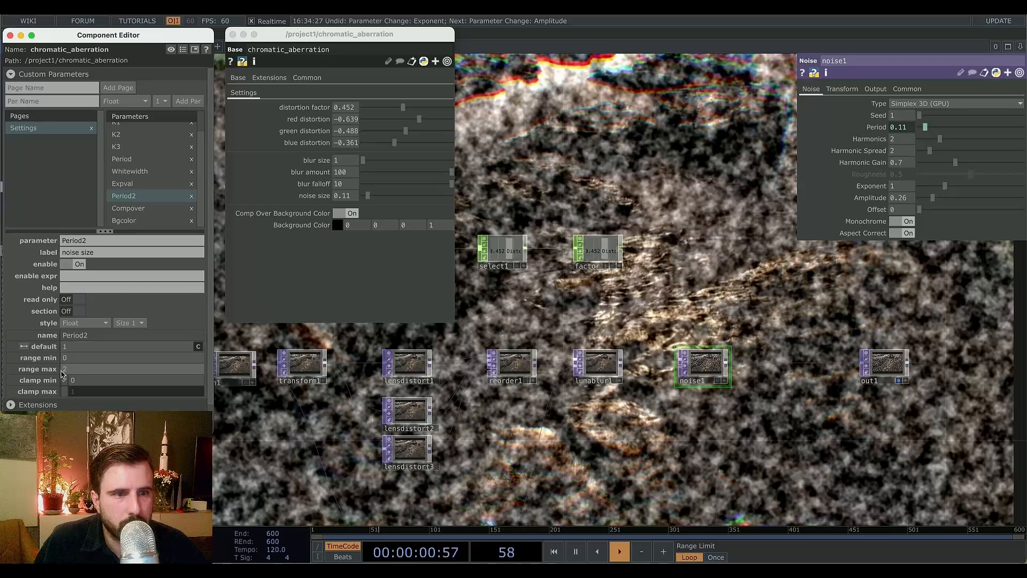
Turn on a section break for noise size and set its range min to 0.001 and range max to 0.01.
left_click(72, 311)
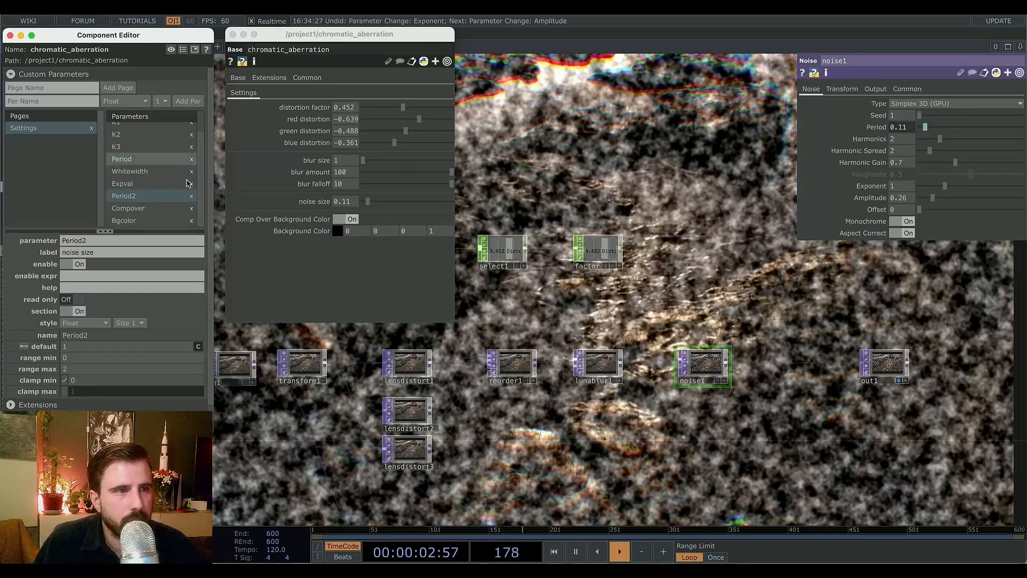
left_click(70, 358)
type(".001")
key("Return")
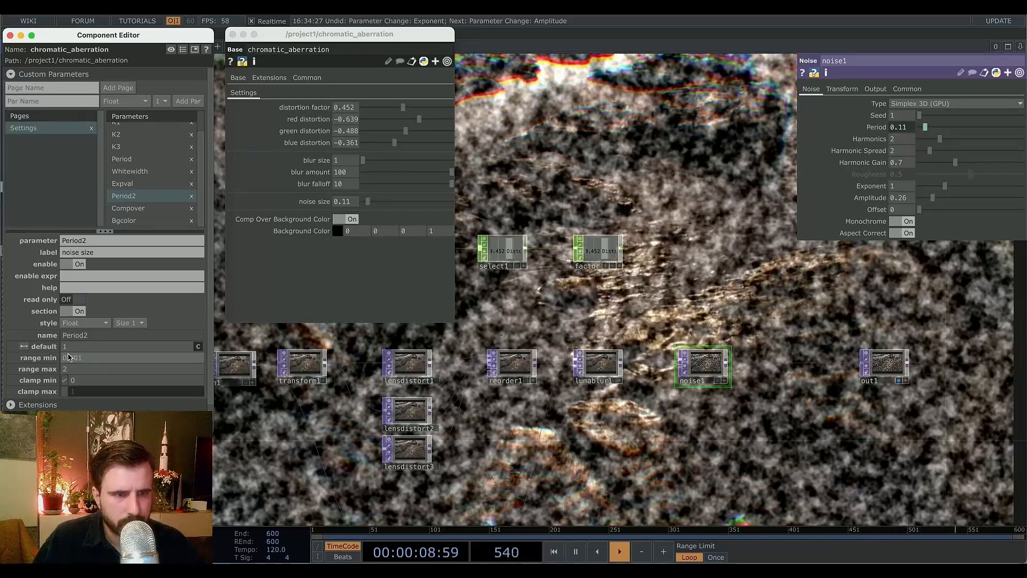
left_click(98, 370)
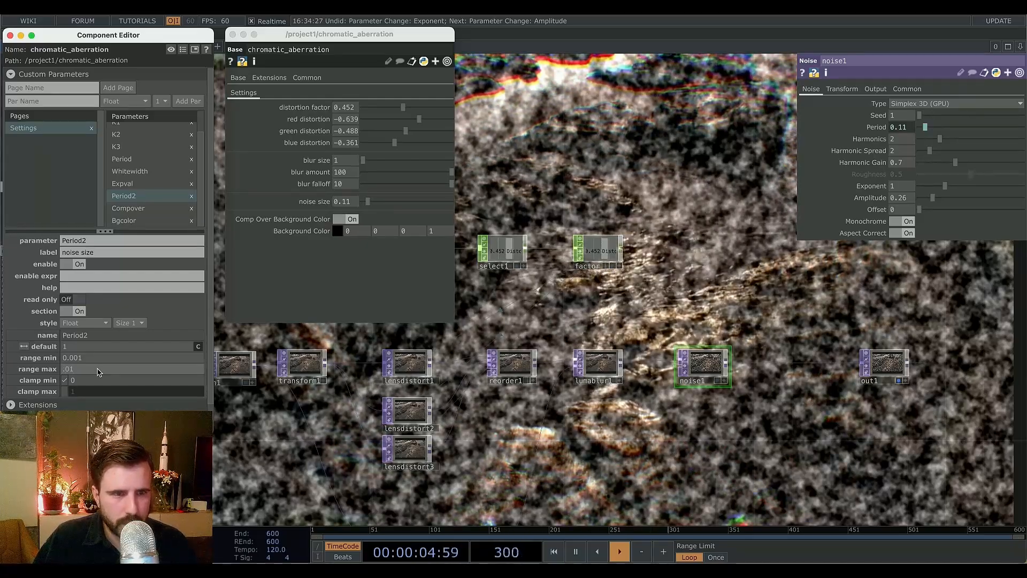
key("Return")
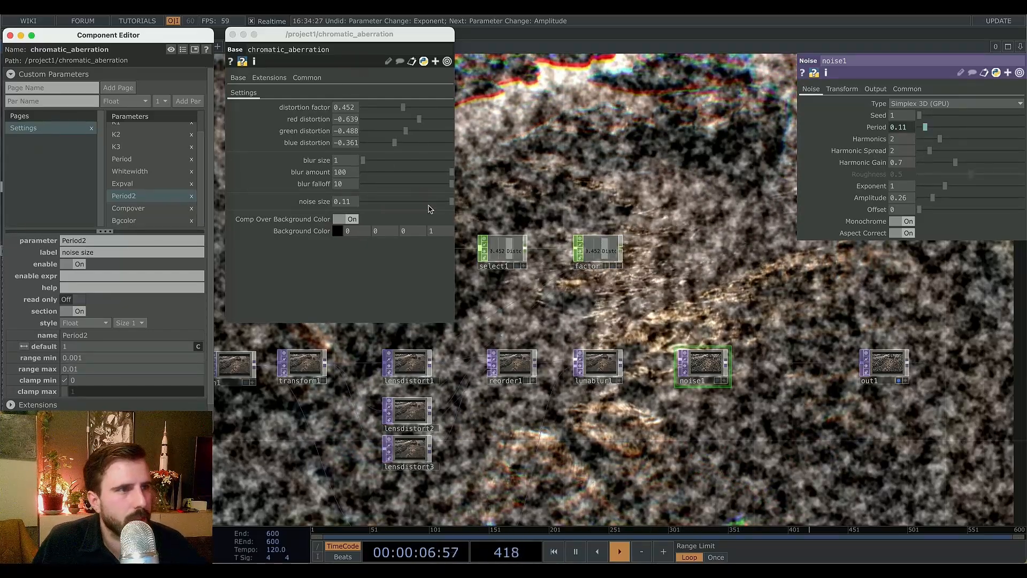
Set noise size to about 0.0063 and noise1's Amplitude to 0.4.
left_click(448, 204)
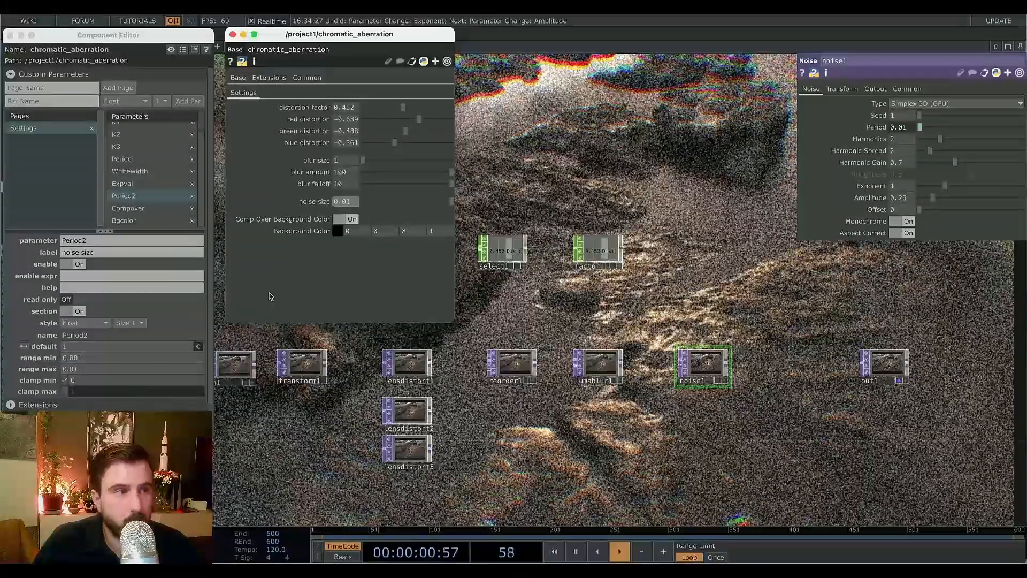
left_click_drag(452, 202, 414, 211)
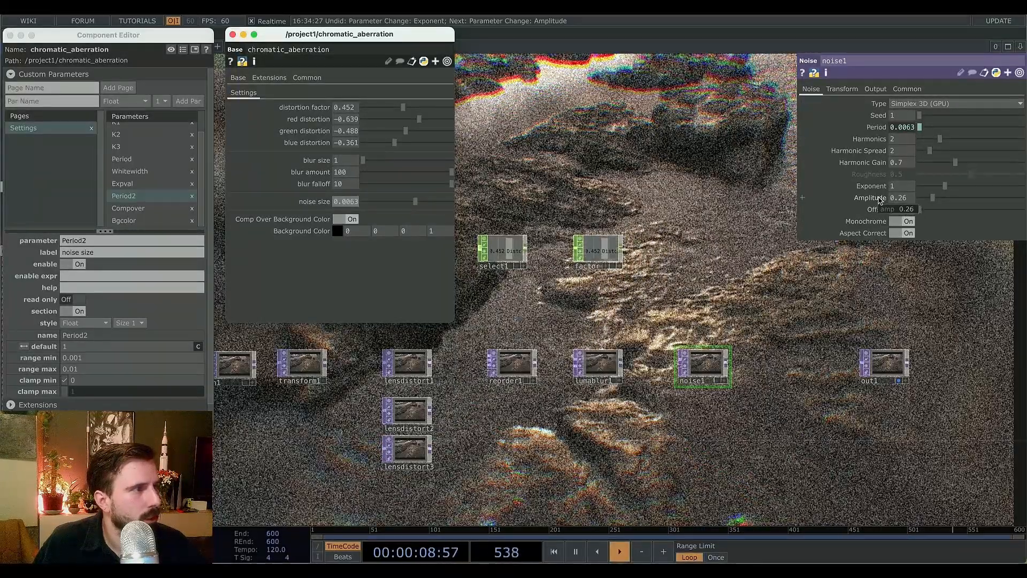
left_click_drag(932, 199, 939, 198)
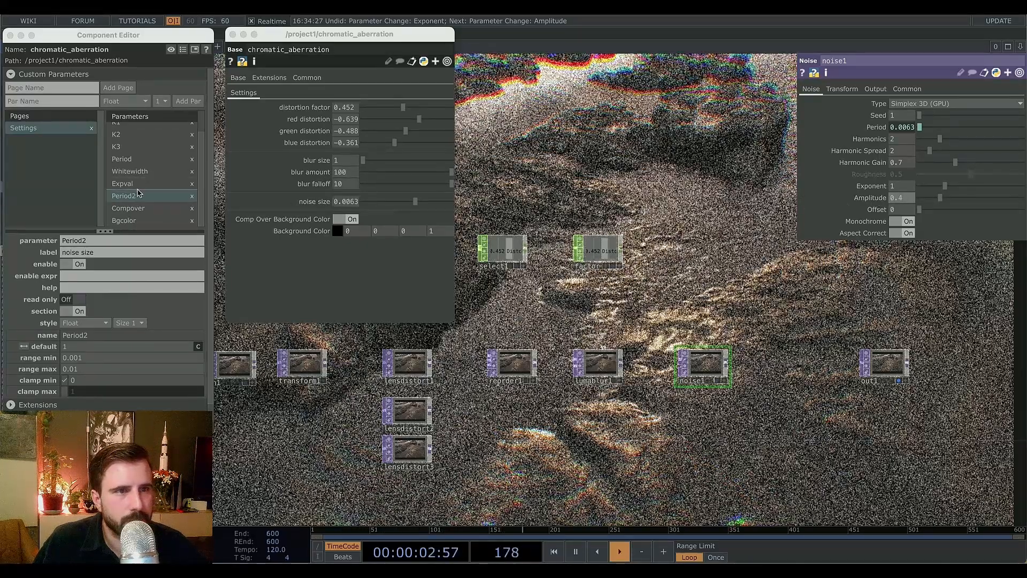
Add noise1's Amplitude as a referenced custom parameter on the component and label it noise amount.
left_click_drag(137, 193, 138, 192)
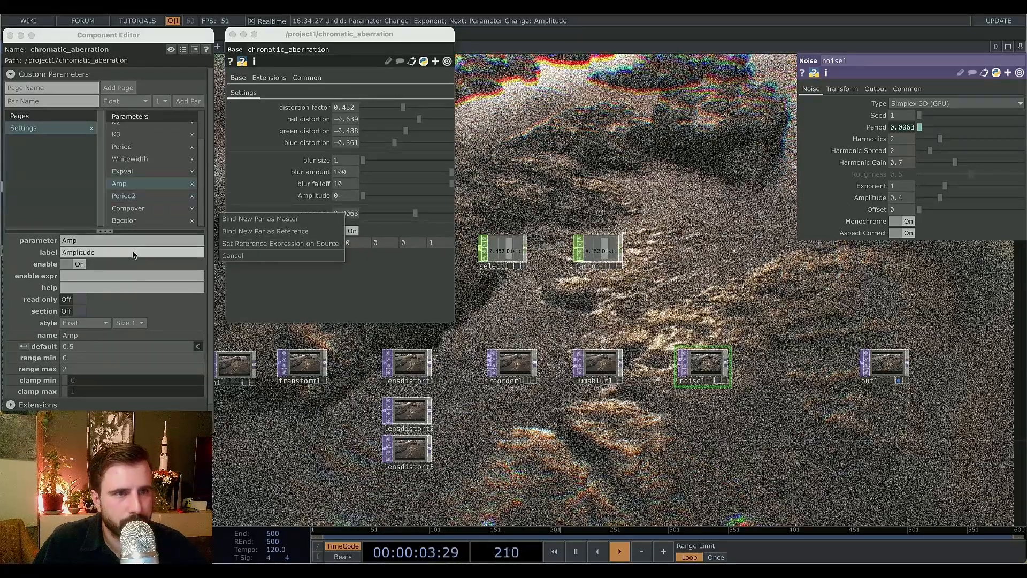
left_click(243, 244)
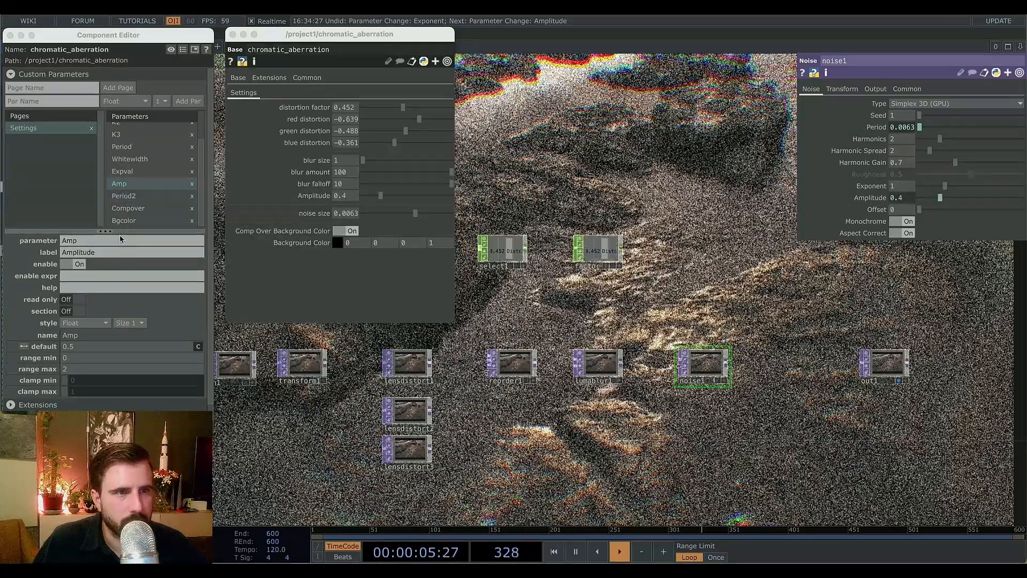
left_click(93, 252)
type("noise")
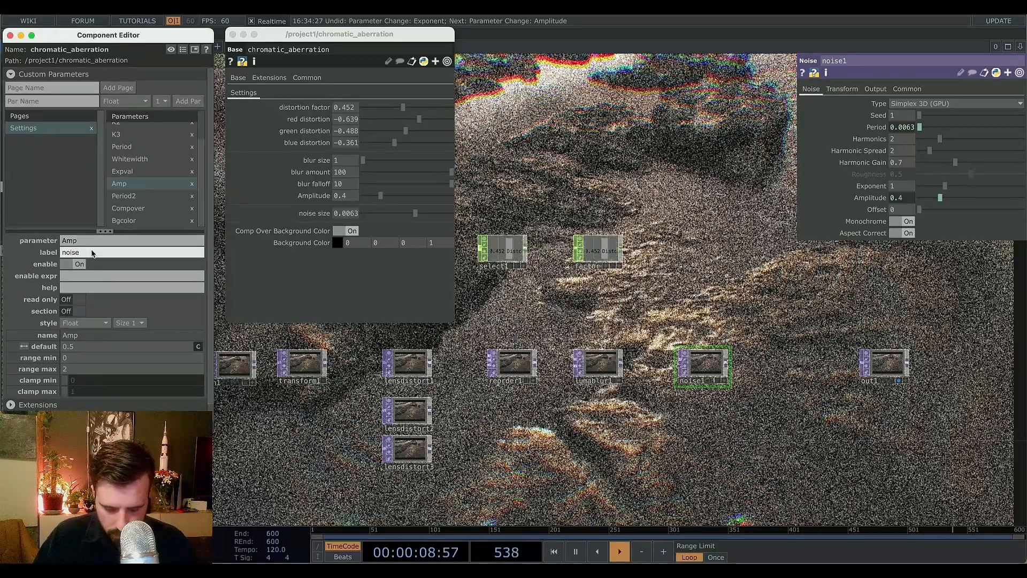
type(" amount")
key("Return")
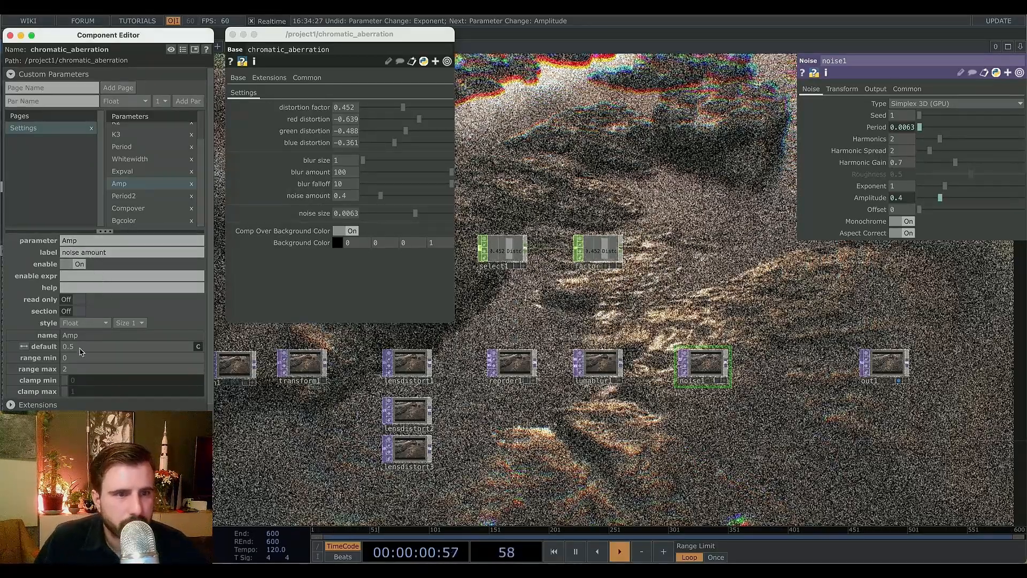
Move the section break from the noise size parameter to the noise amount parameter.
left_click(71, 311)
left_click(123, 196)
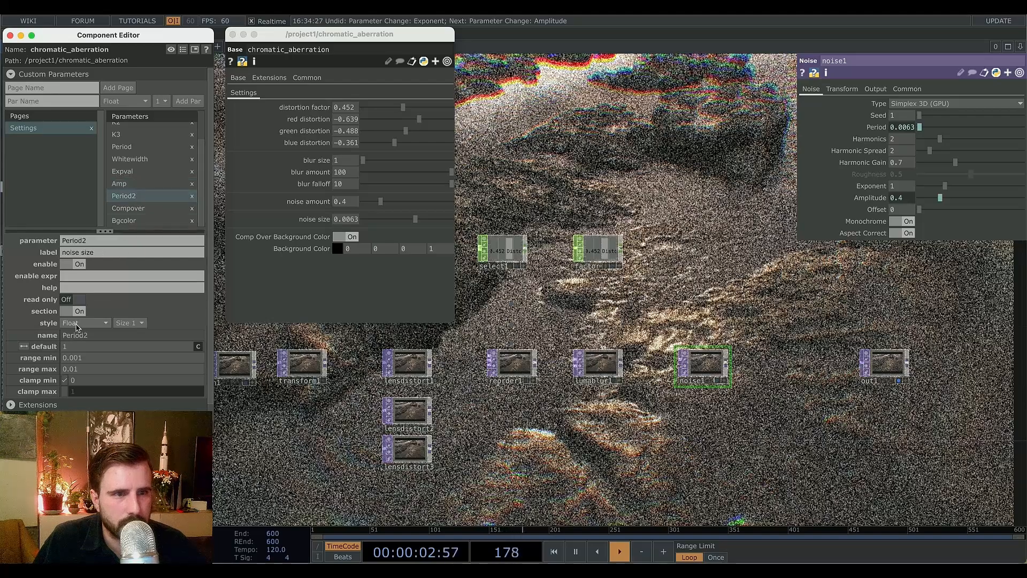
left_click(80, 312)
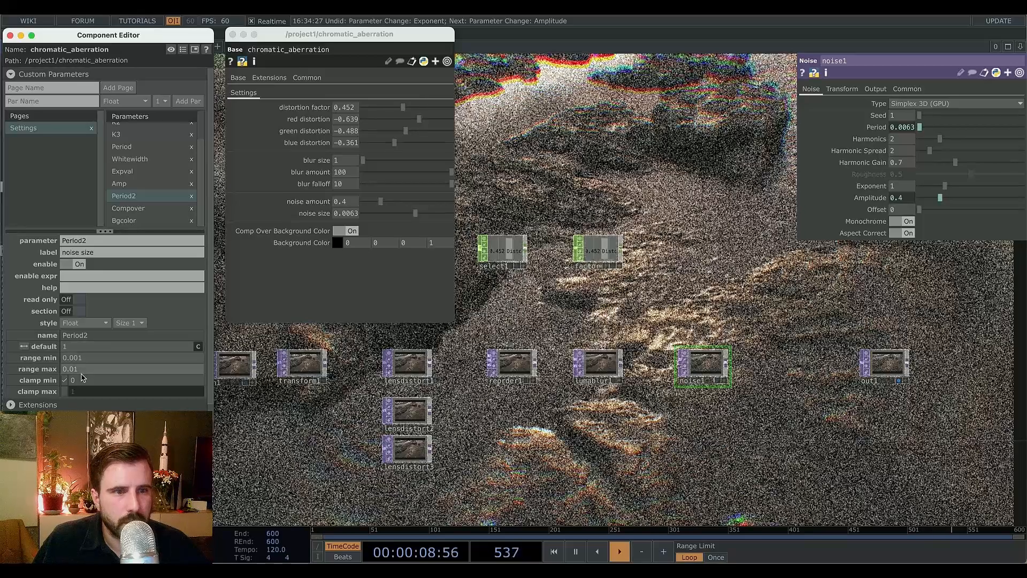
left_click(122, 183)
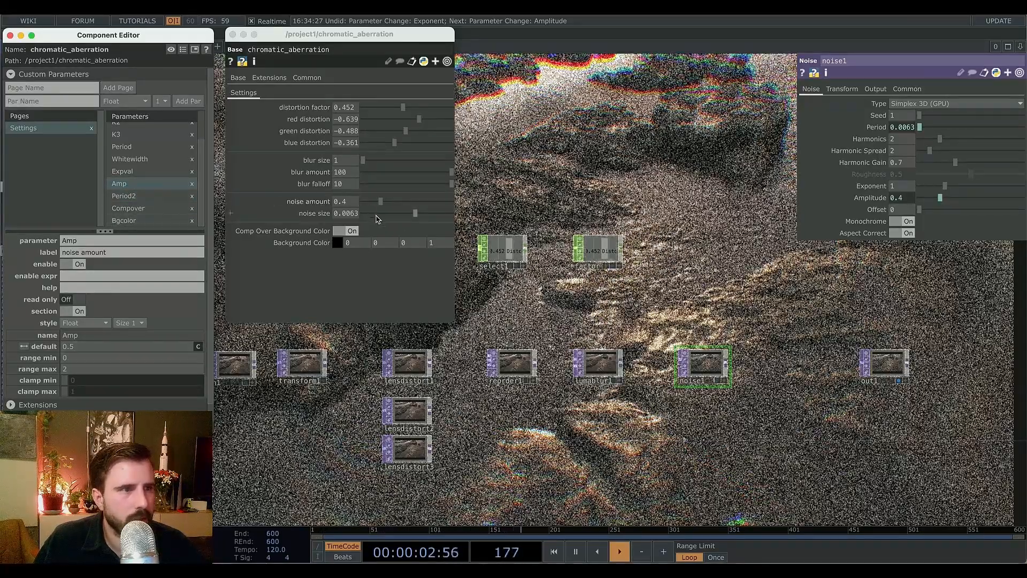
Set the noise amount parameter's range max to 0.5.
mouse_move(380, 201)
left_mouse_down()
mouse_move(368, 201)
mouse_move(383, 204)
left_mouse_up()
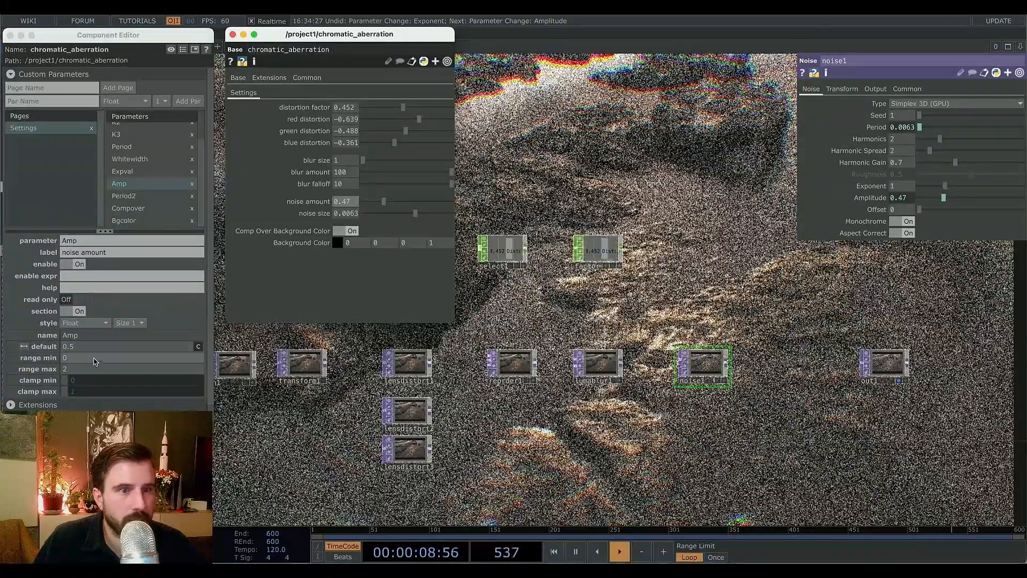
left_click_drag(75, 370, 50, 367)
type(".")
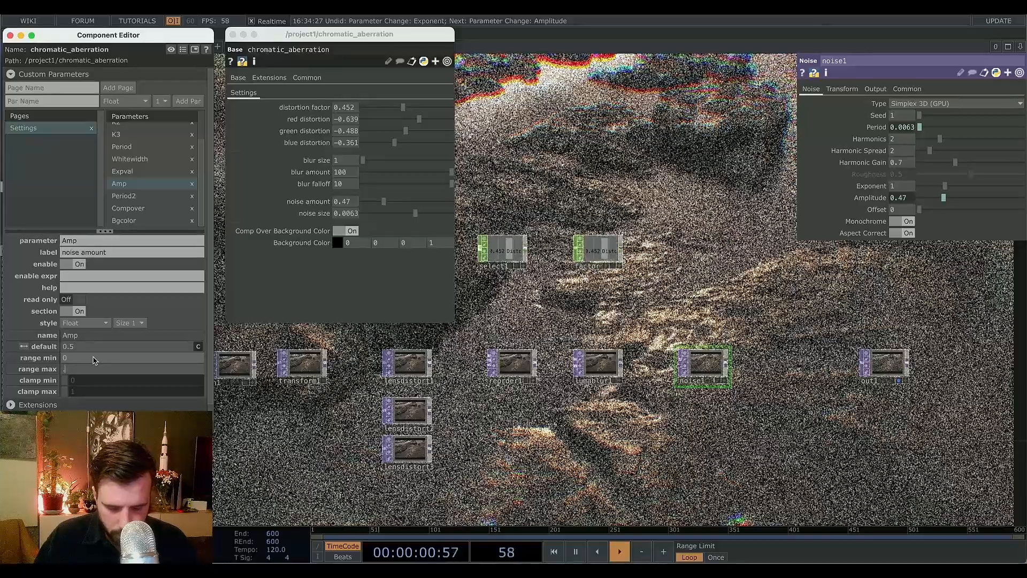
type("5")
key("Return")
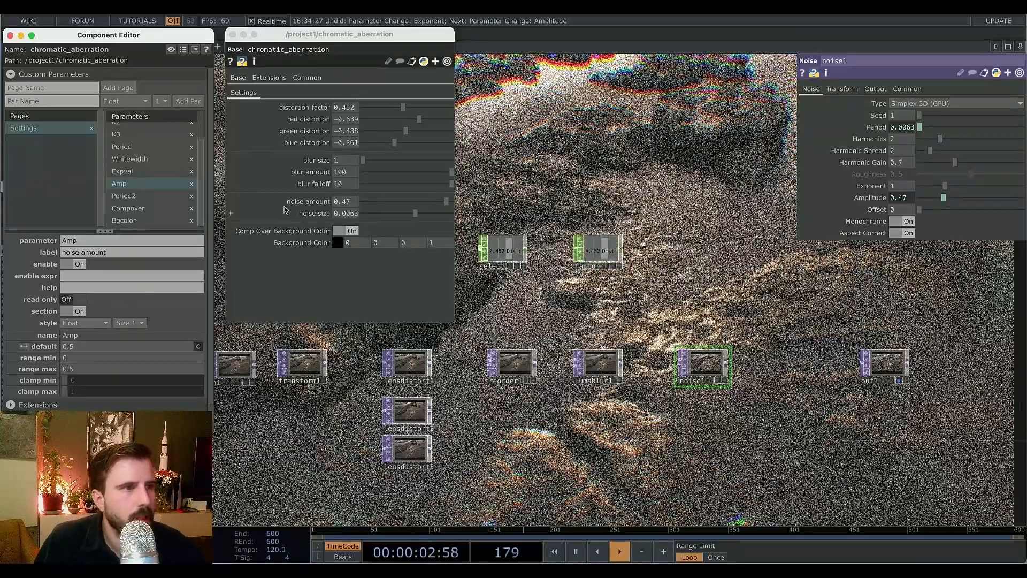
Lower noise amount to about 0.163 and noise size to about 0.004.
left_click_drag(417, 215, 385, 207)
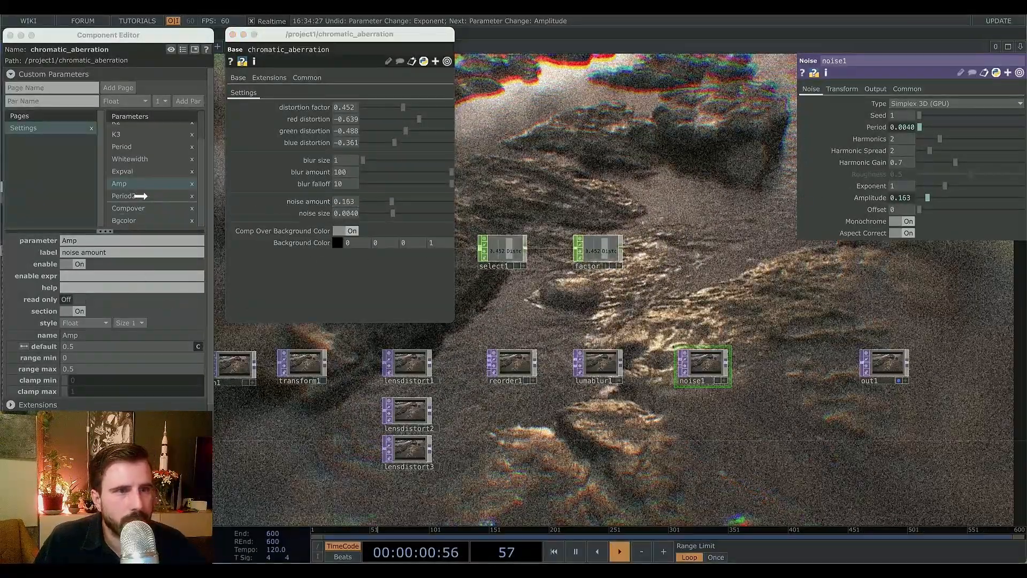
Add noise1's Exponent as a referenced custom parameter on the component.
left_click_drag(141, 201, 142, 202)
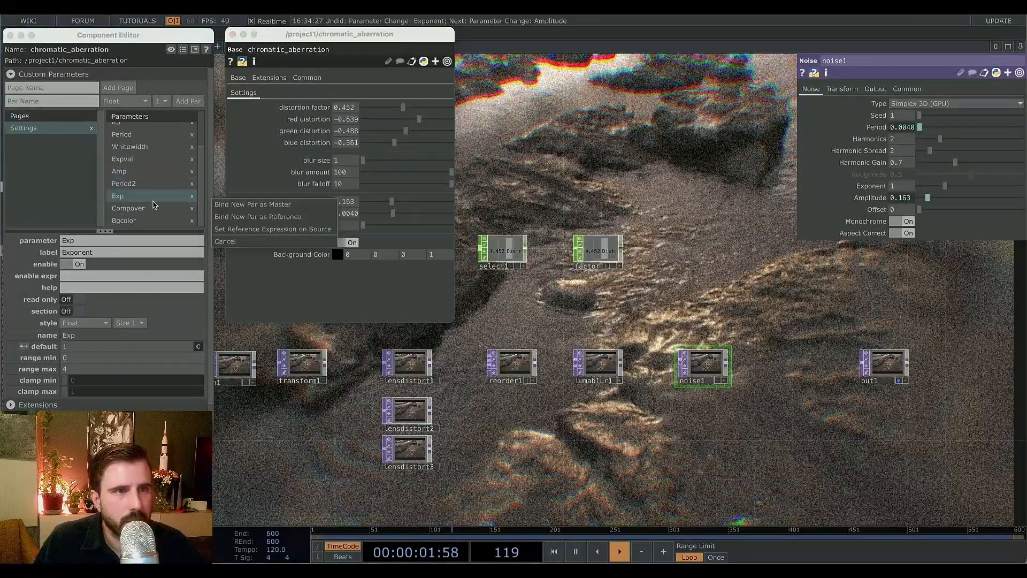
left_click(234, 227)
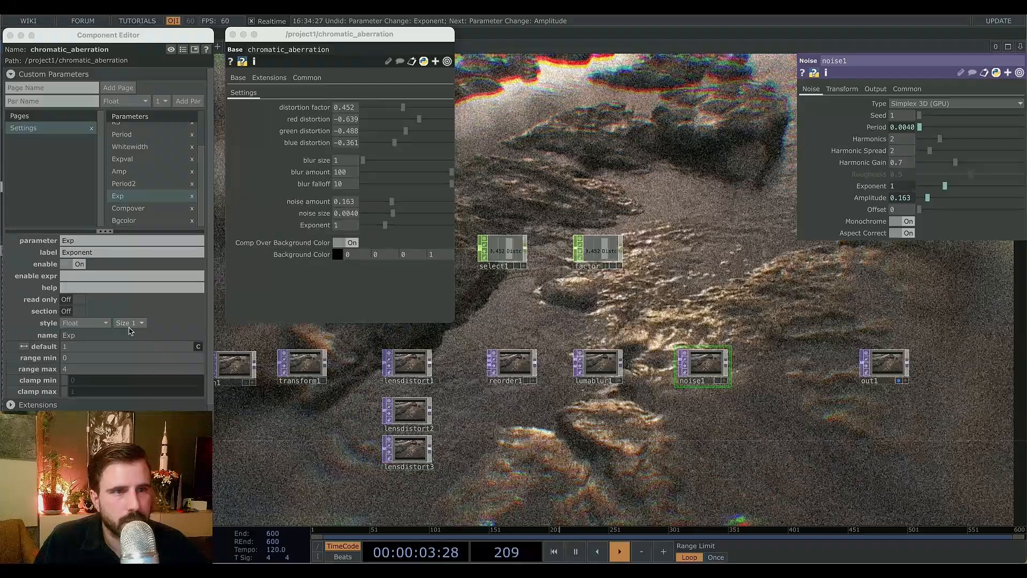
left_click(63, 369)
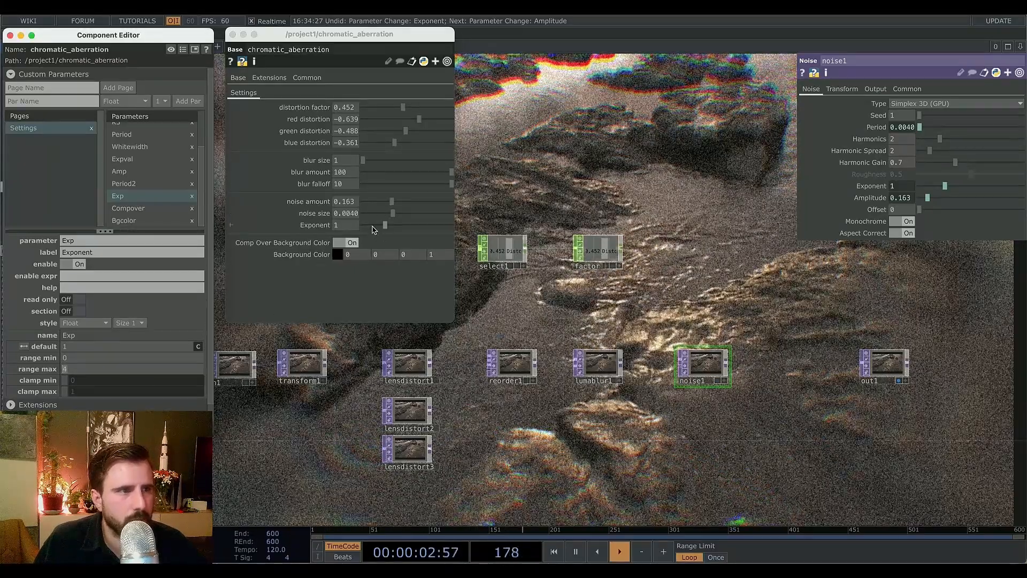
Label the new Exponent parameter noise roughness, correcting the typo in the label.
left_click(90, 254)
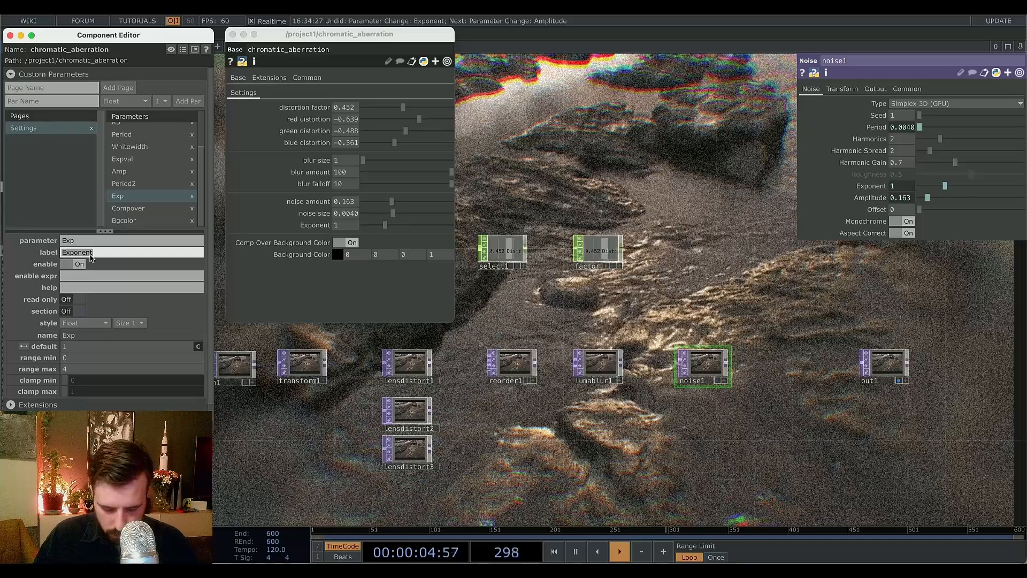
type("noise rough")
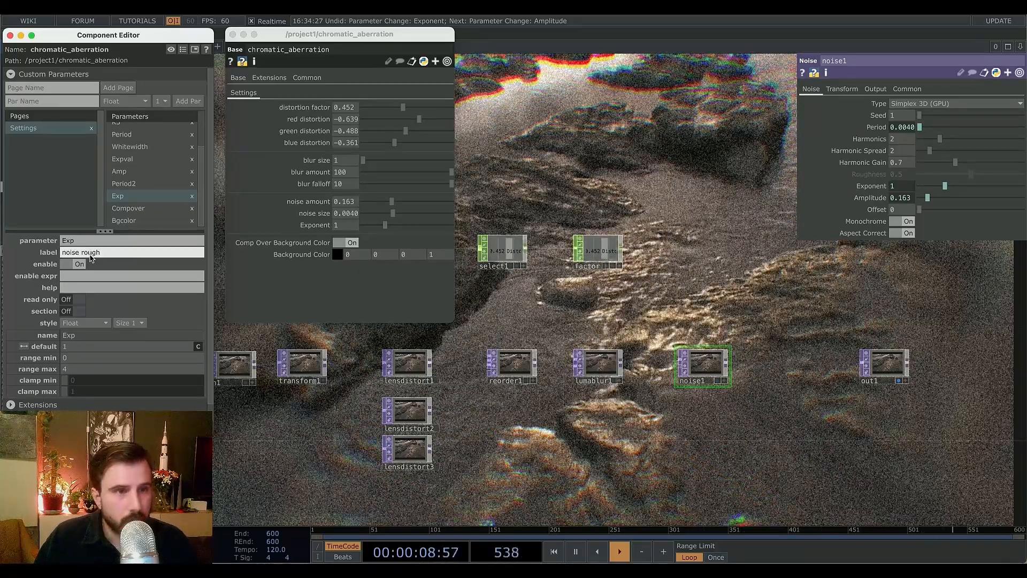
type("nfess")
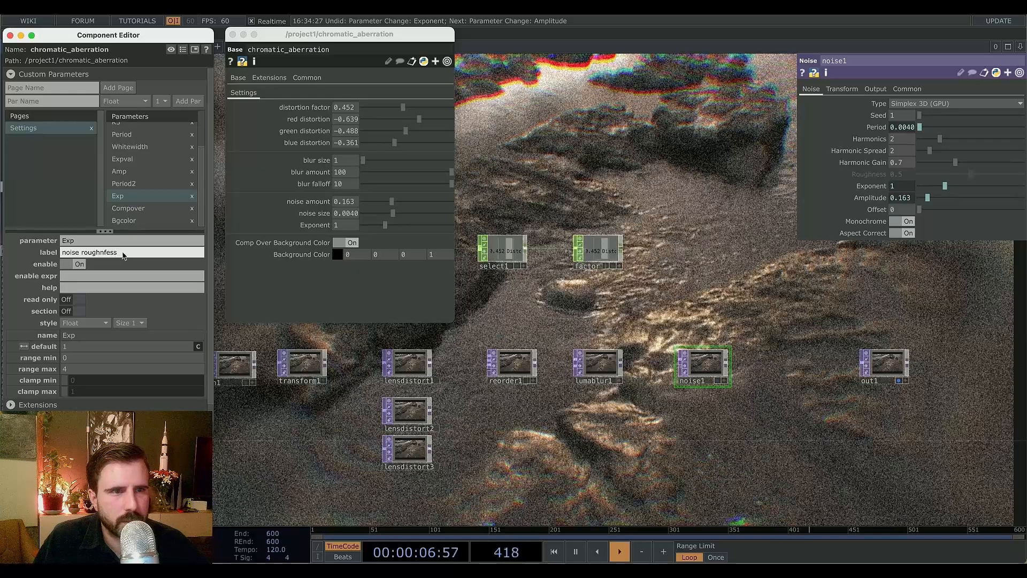
key("Return")
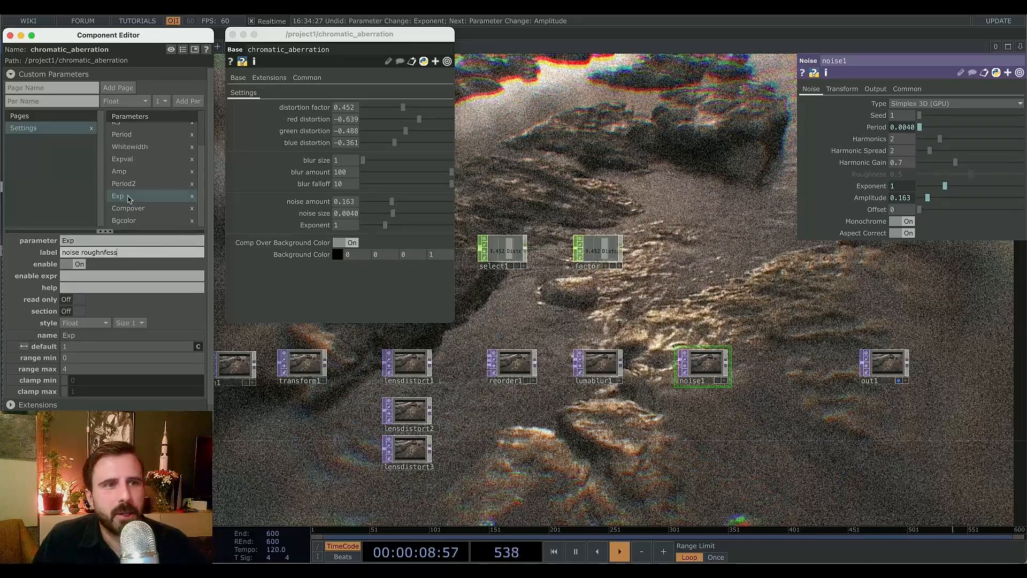
left_click(373, 230)
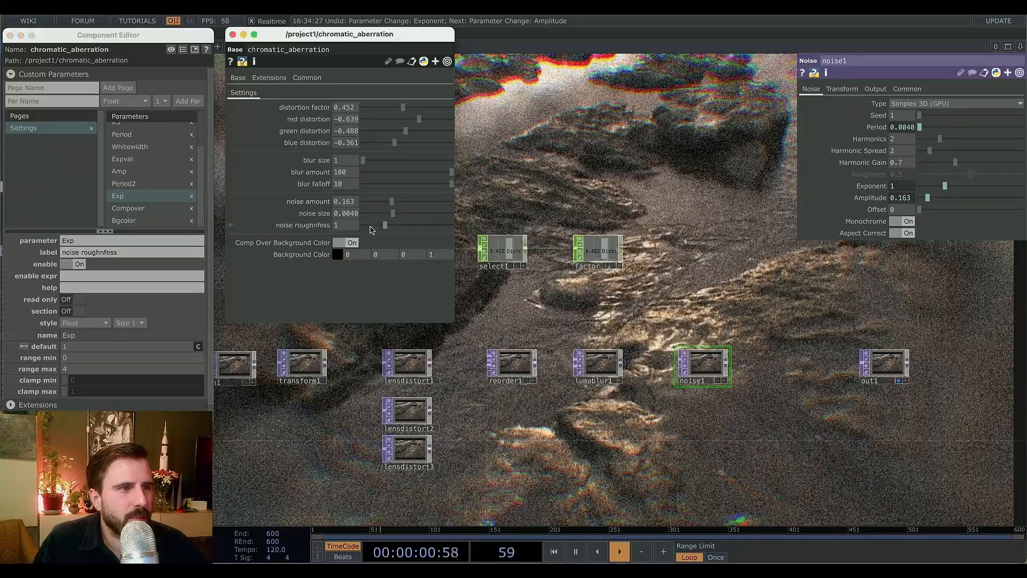
left_click_drag(378, 228, 381, 228)
left_click(106, 253)
key("BackSpace")
key("Return")
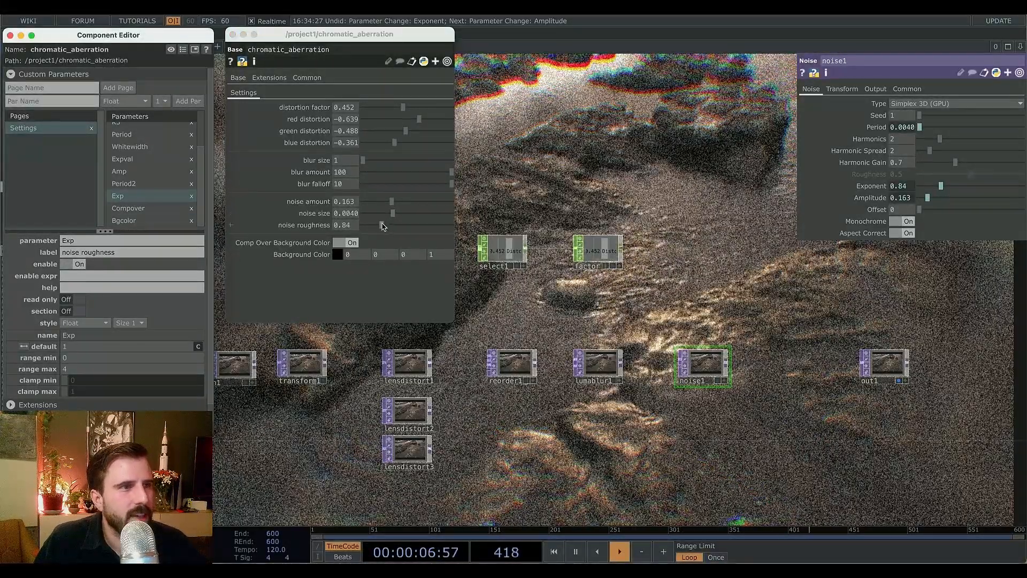
Set the noise roughness parameter's range min to 0.5.
left_click_drag(383, 227, 358, 232)
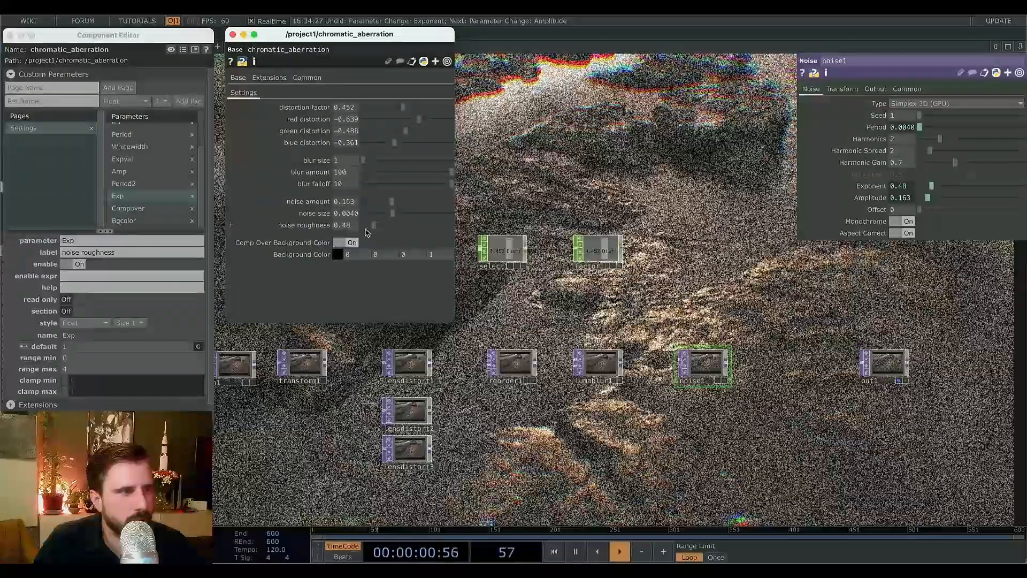
left_click(373, 226)
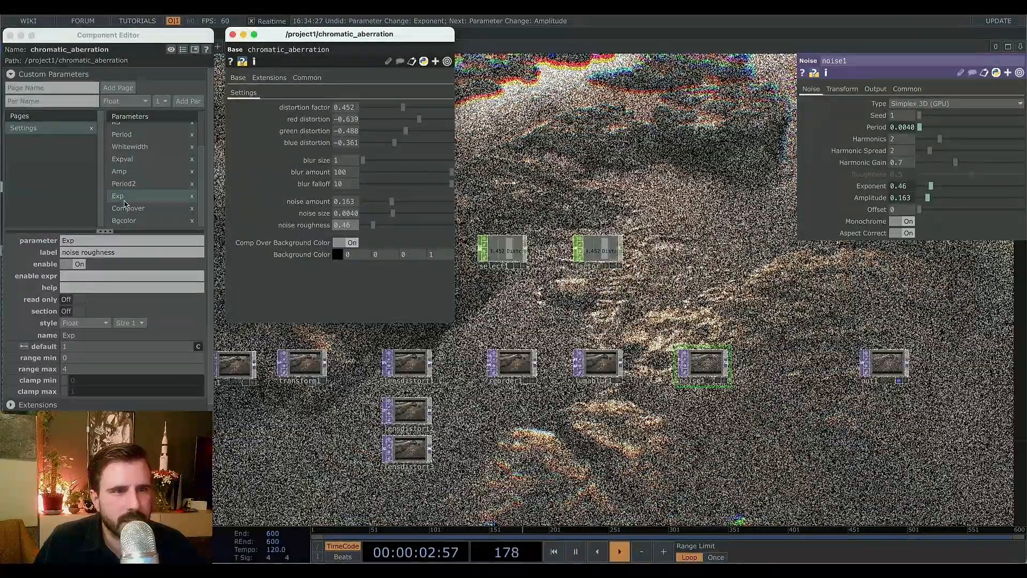
left_click(73, 358)
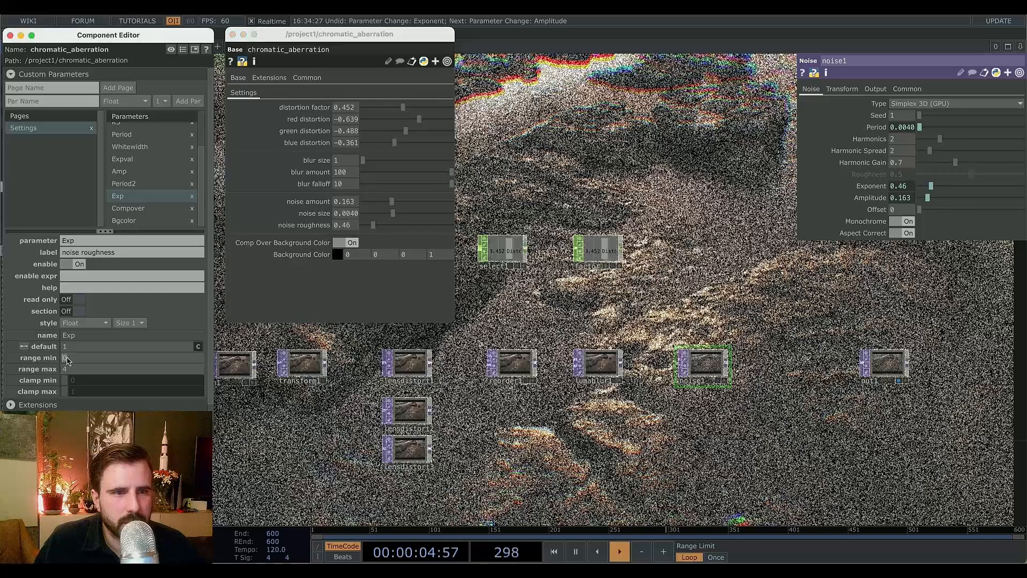
type(".5")
key("Return")
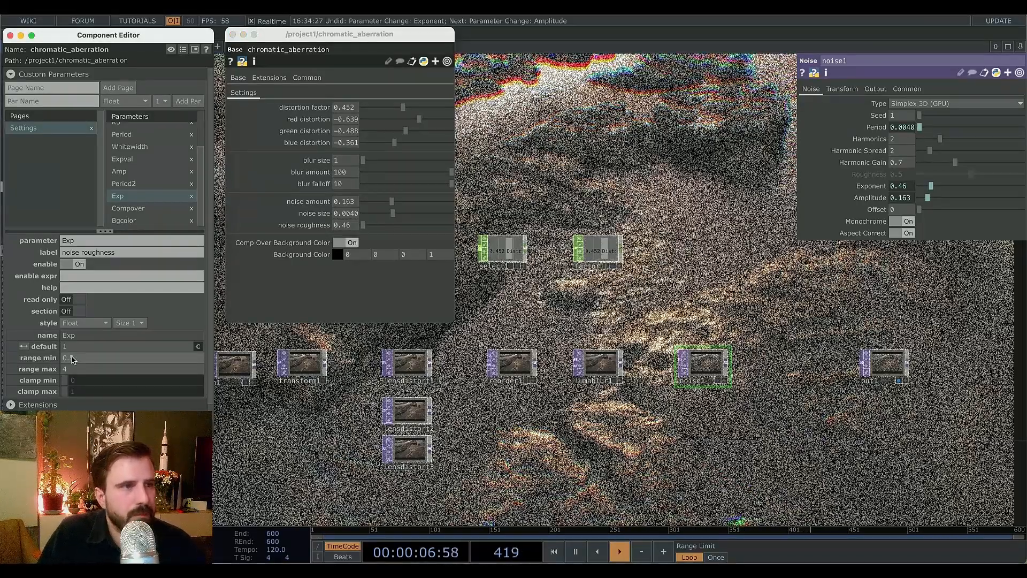
Reset noise roughness, noise size and noise amount to their default values.
left_click(355, 227)
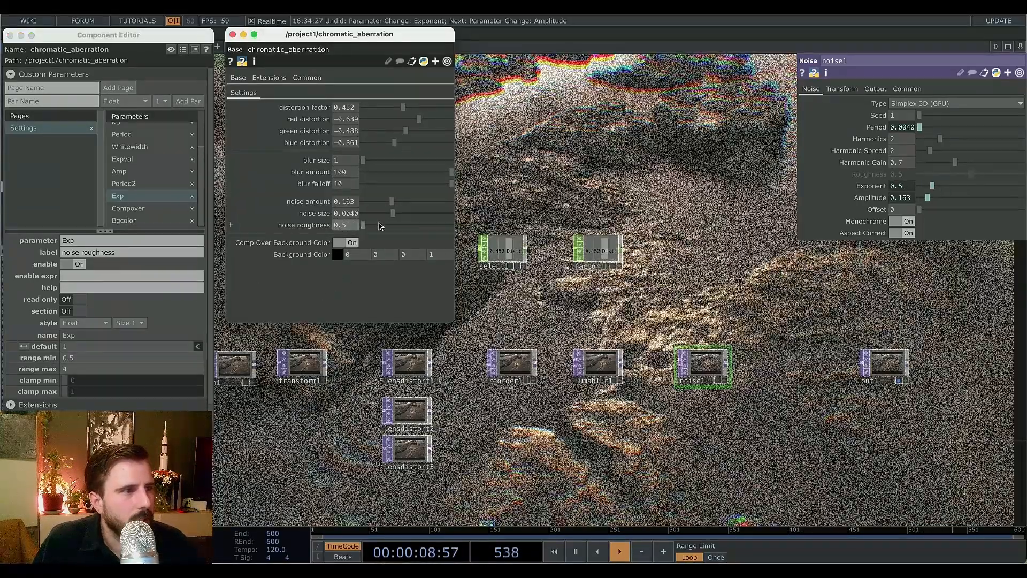
left_click_drag(369, 228, 382, 228)
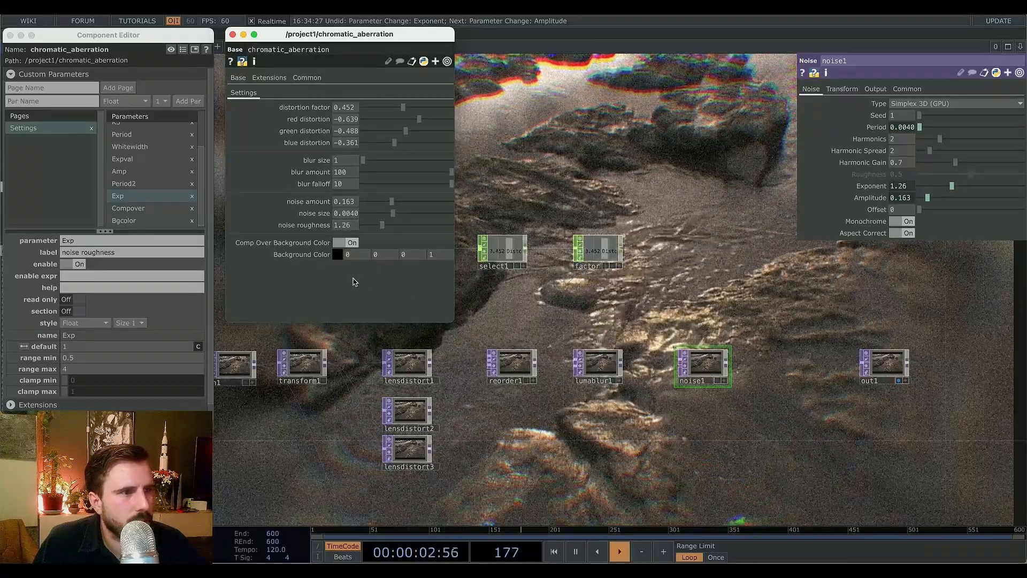
right_click(303, 224)
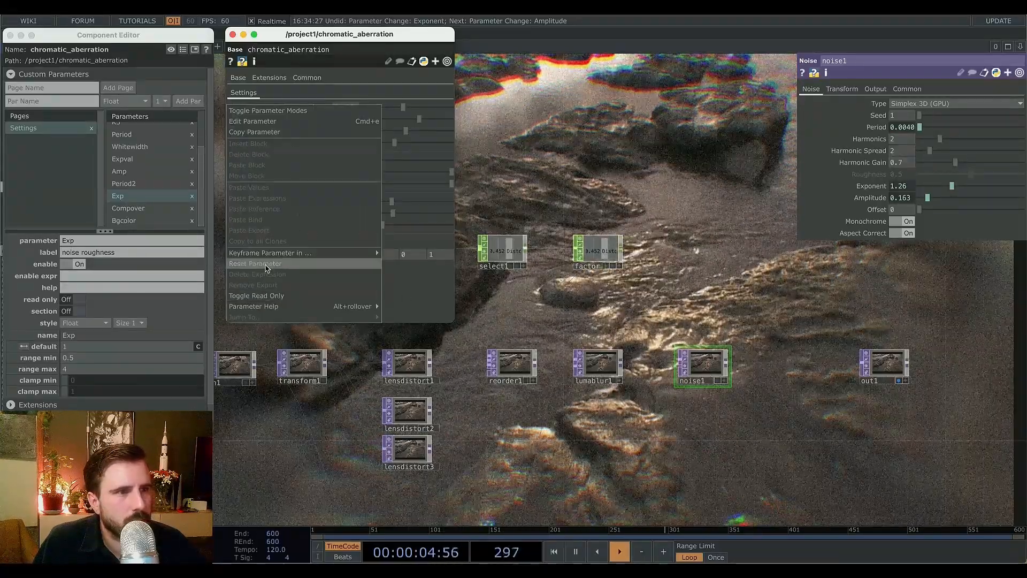
left_click(268, 268)
right_click(322, 213)
left_click(270, 263)
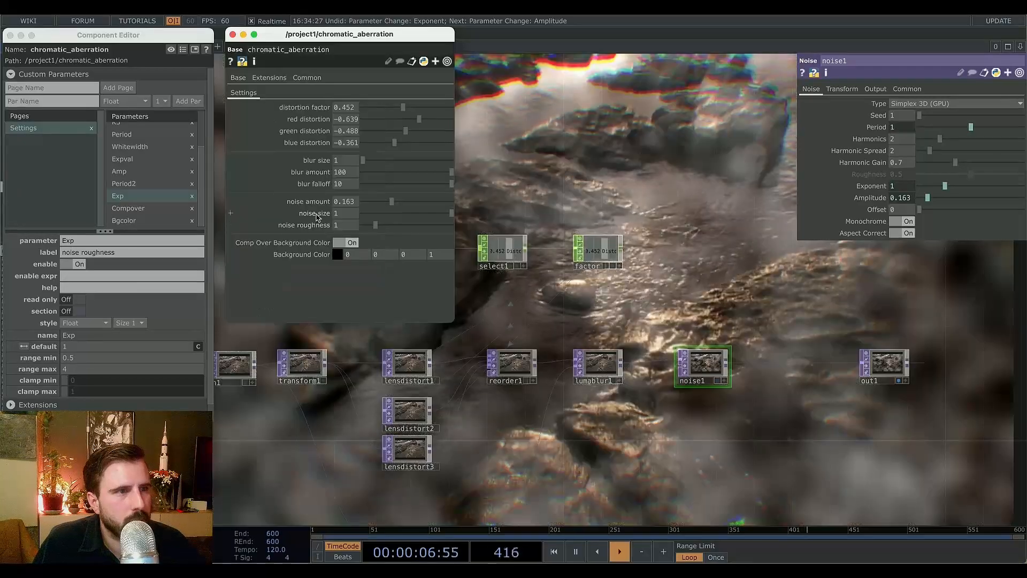
right_click(317, 208)
left_click(299, 263)
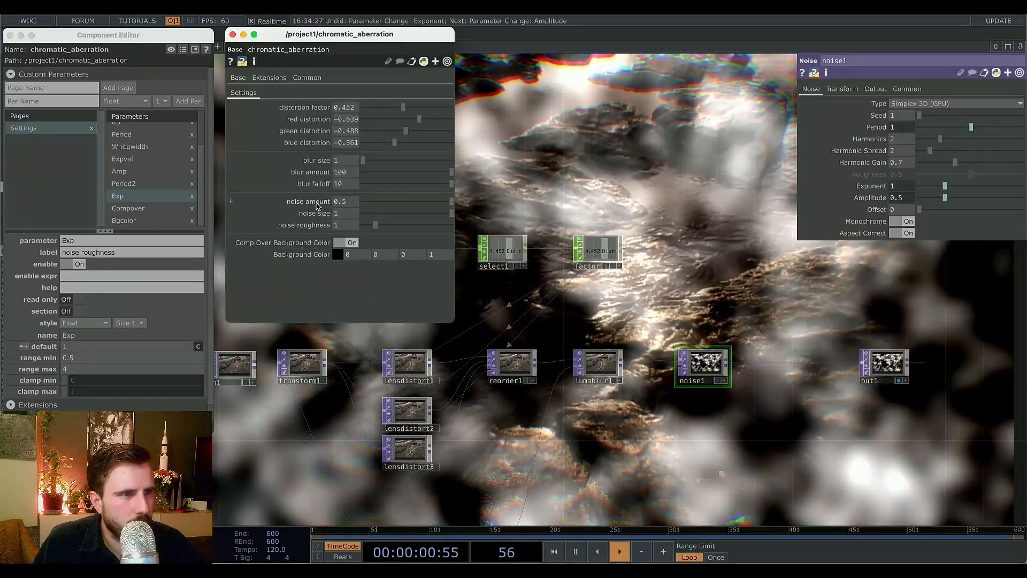
Set the noise size parameter's default to 0.005.
left_click(126, 185)
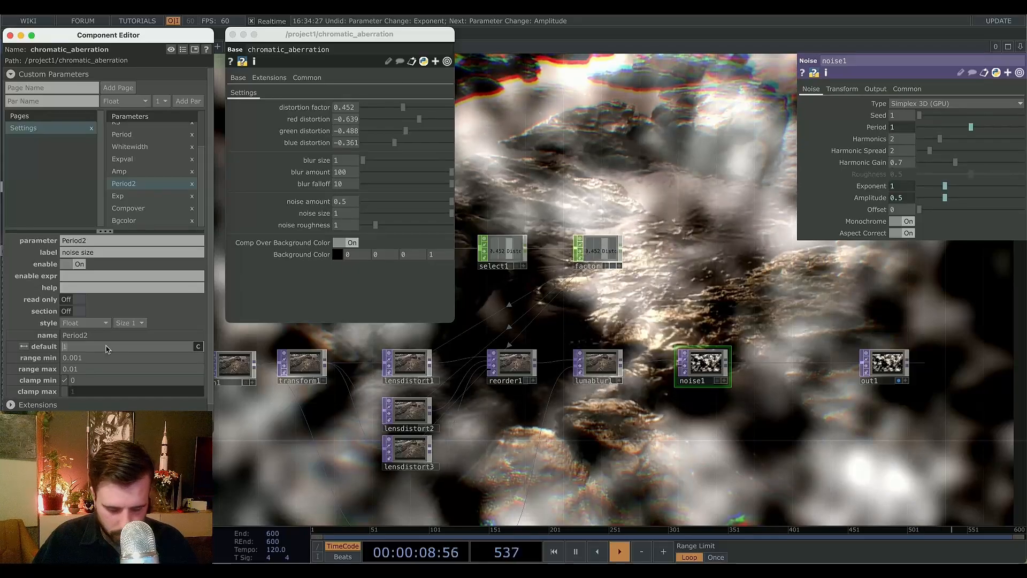
type(".")
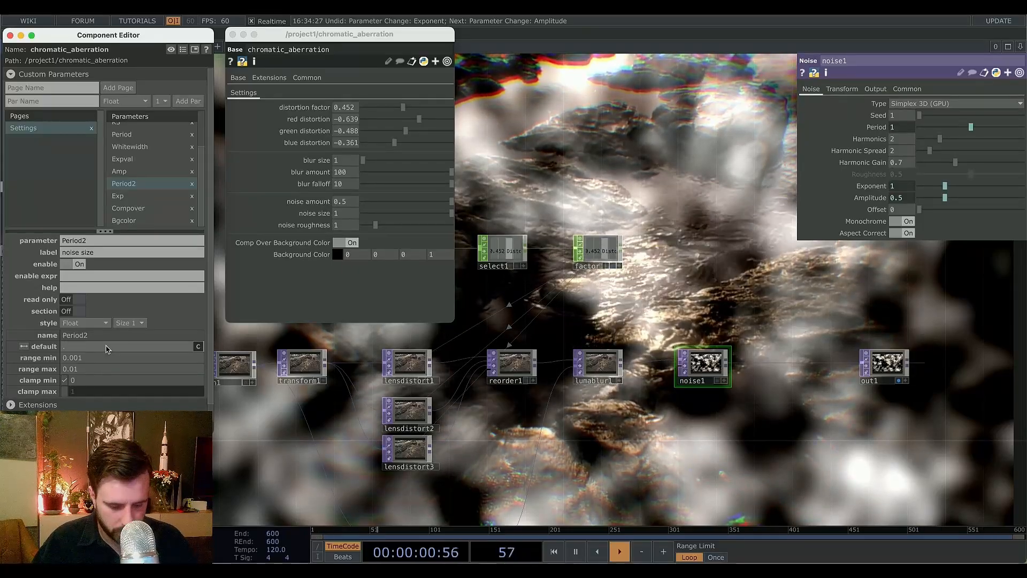
key("Return")
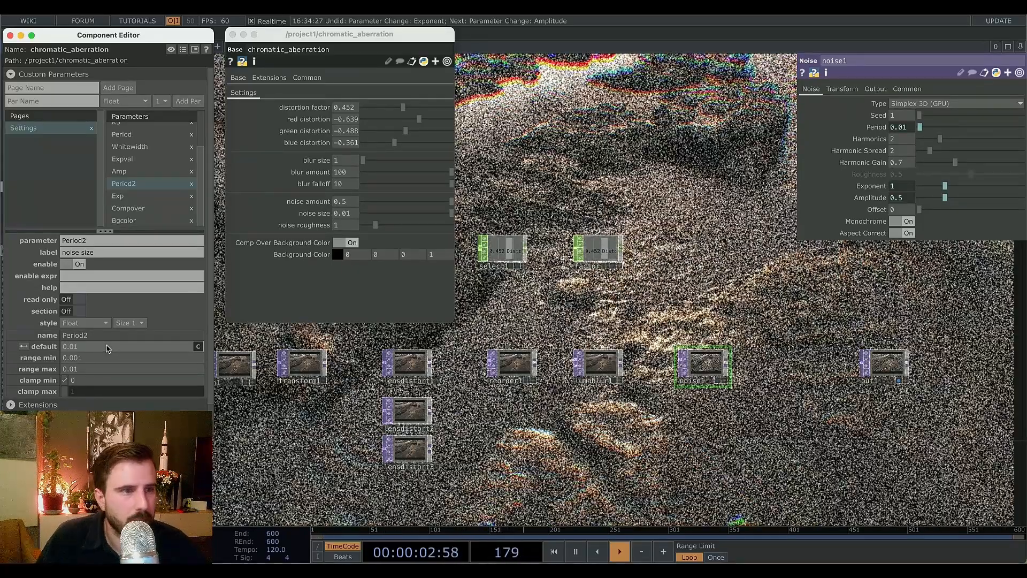
left_click(83, 346)
key("BackSpace")
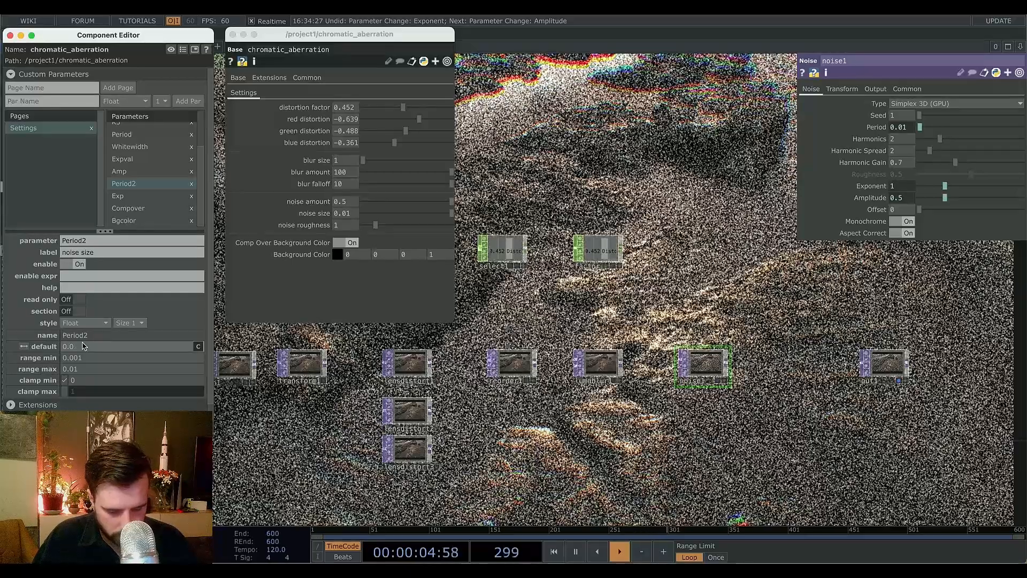
type("05")
key("Return")
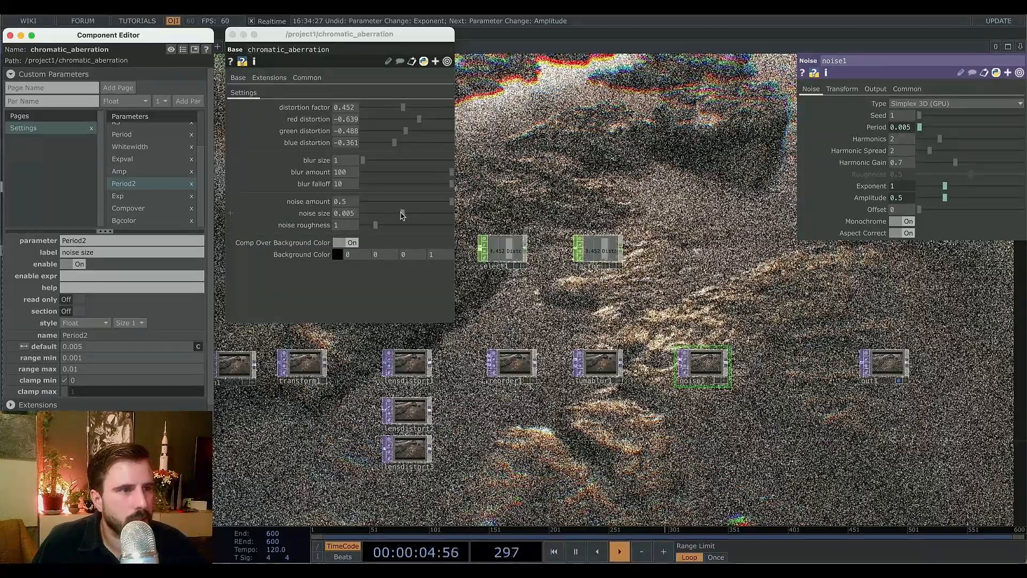
Lower noise size to about 0.0032.
mouse_move(401, 214)
left_mouse_down()
mouse_move(366, 217)
mouse_move(385, 218)
left_mouse_up()
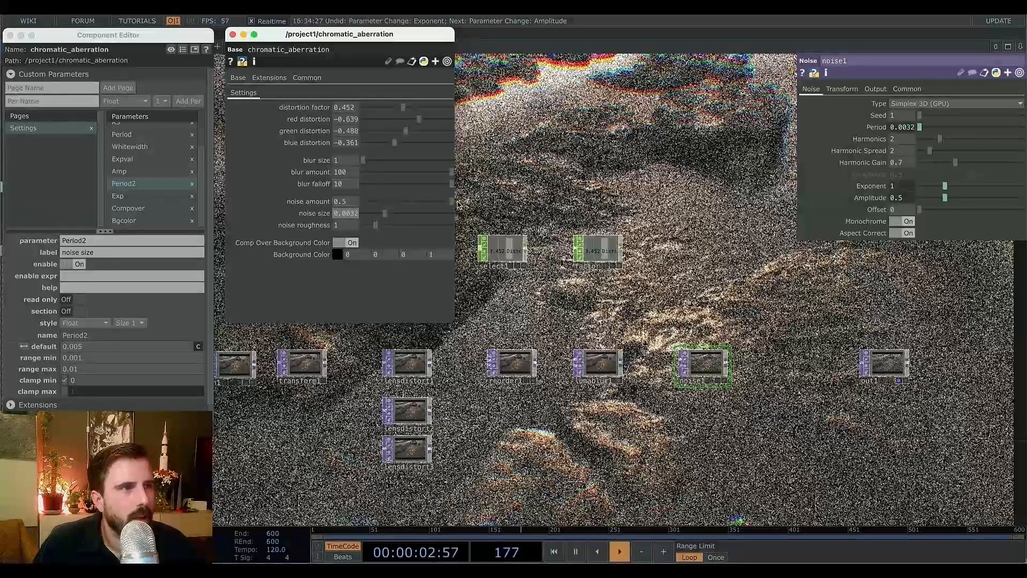
left_click_drag(451, 203, 407, 207)
right_click(298, 202)
left_click(319, 264)
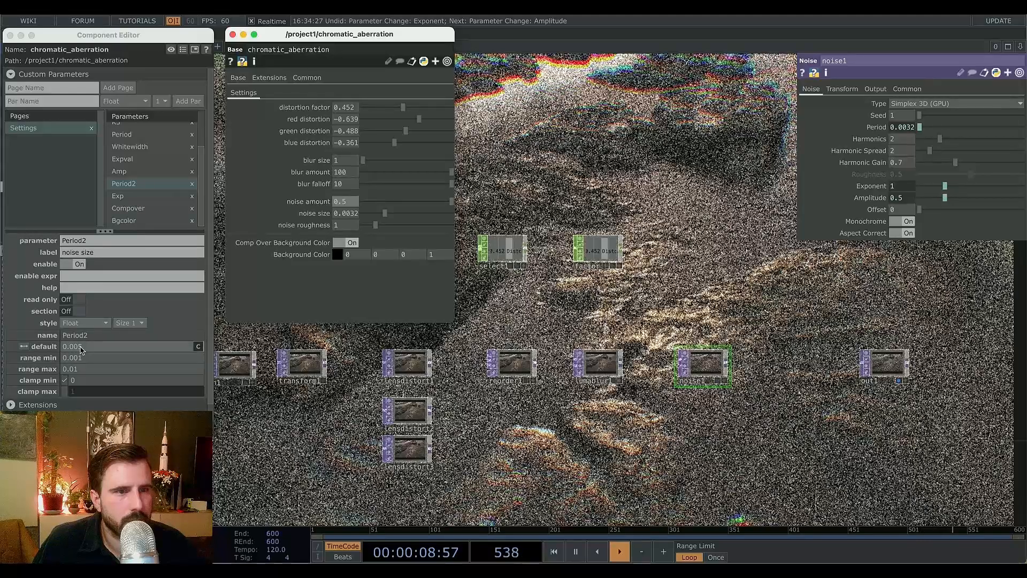
Set the noise amount parameter's default to 0.05 and reset noise amount to it.
left_click(119, 171)
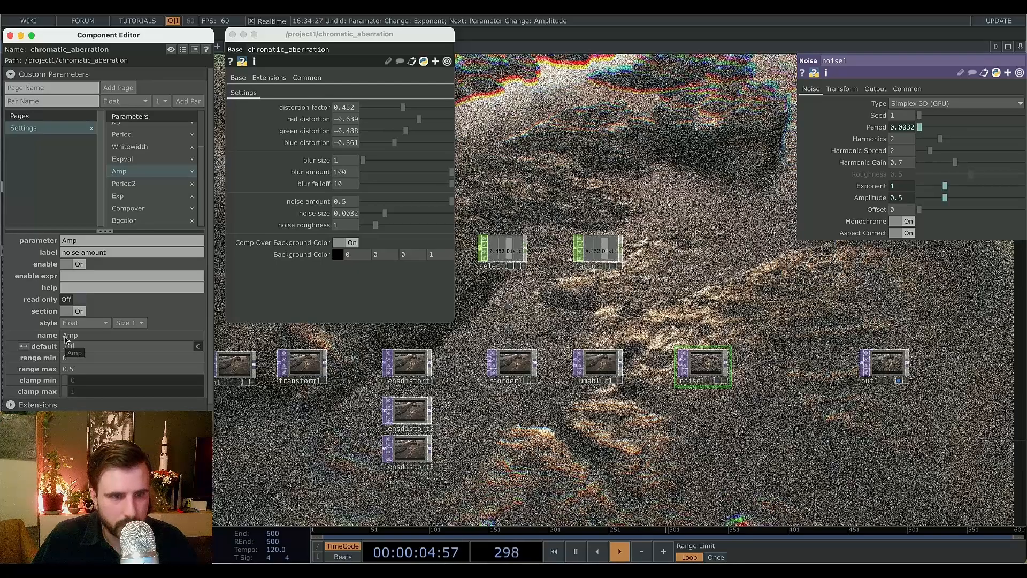
key("Return")
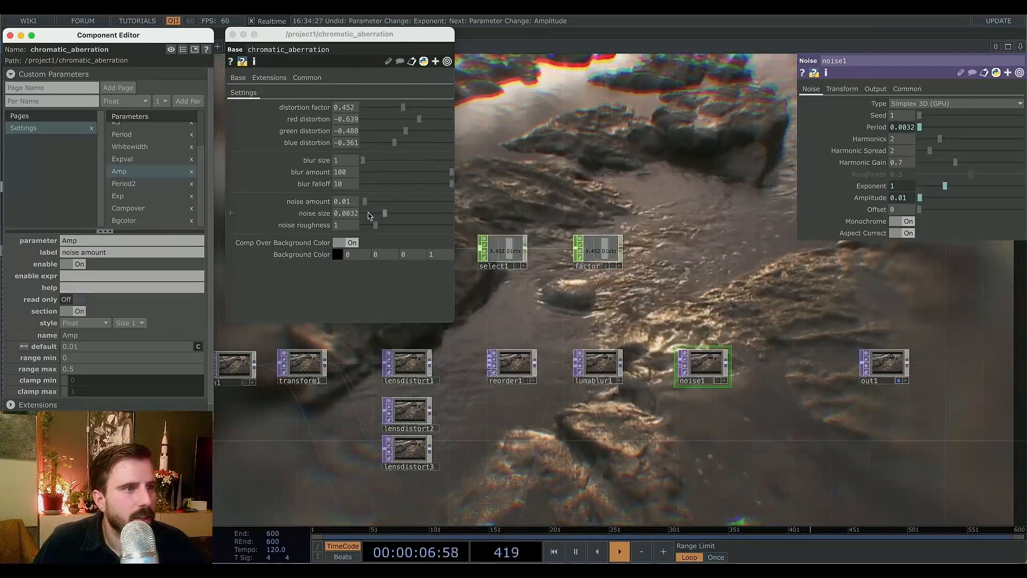
mouse_move(363, 204)
left_mouse_down()
mouse_move(398, 204)
mouse_move(371, 221)
left_mouse_up()
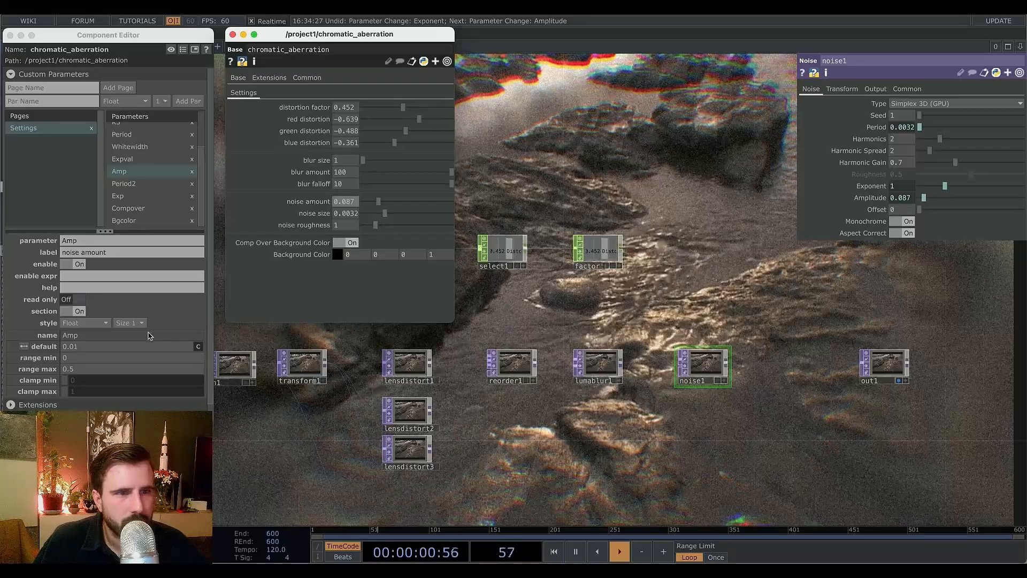
left_click(86, 347)
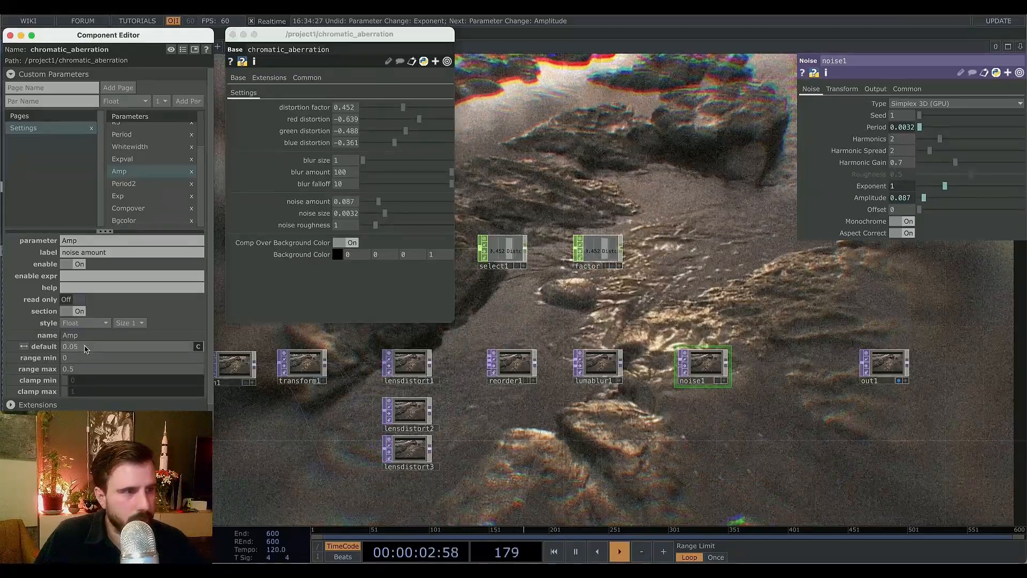
type("5")
key("Return")
right_click(305, 202)
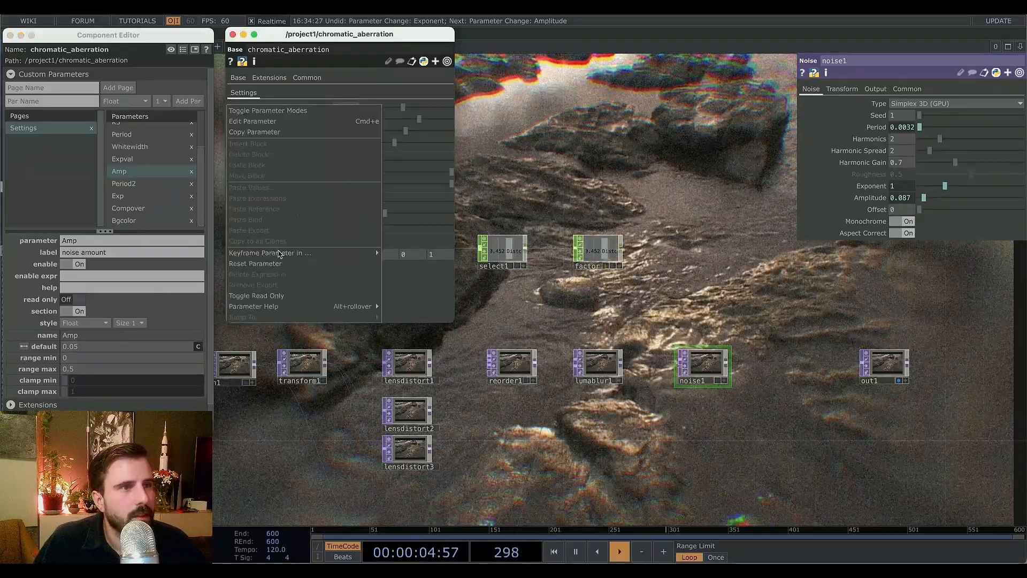
left_click(270, 262)
Raise noise amount to about 0.431 and noise roughness to about 2.5, inspecting the grain up close.
left_click_drag(373, 207, 442, 227)
left_click_drag(393, 201, 430, 226)
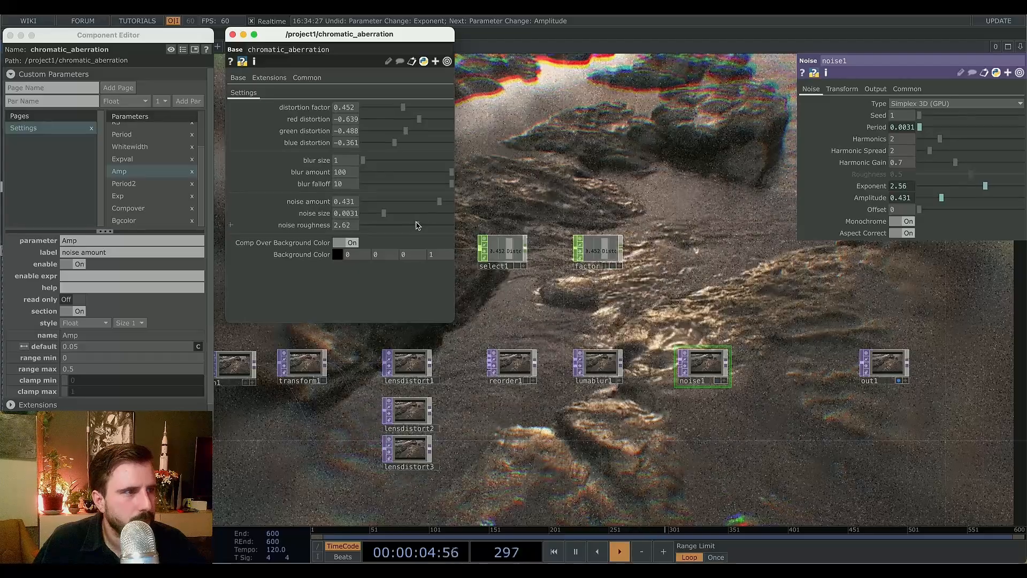
scroll(661, 364, "up", 6)
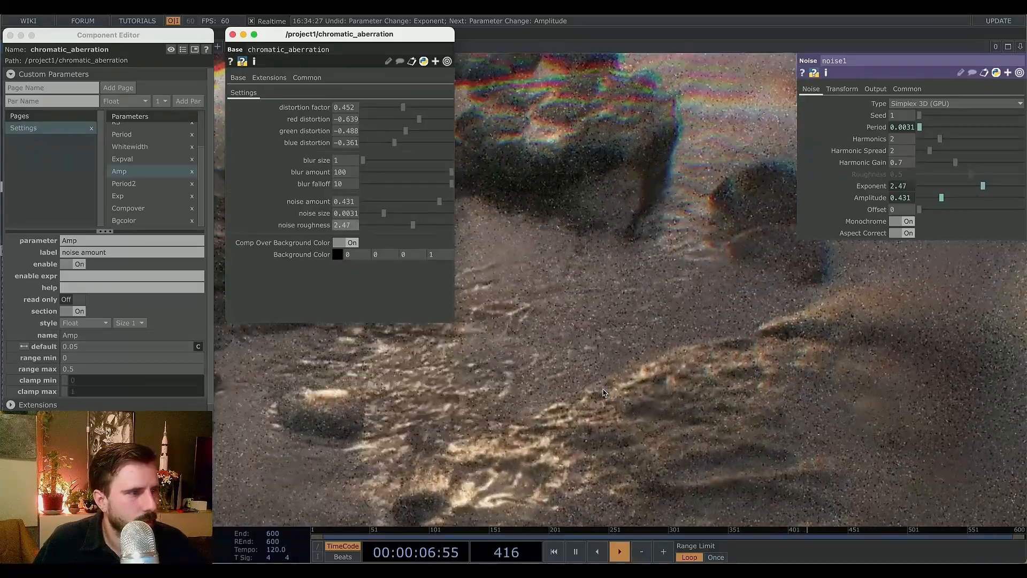
scroll(599, 374, "up", 3)
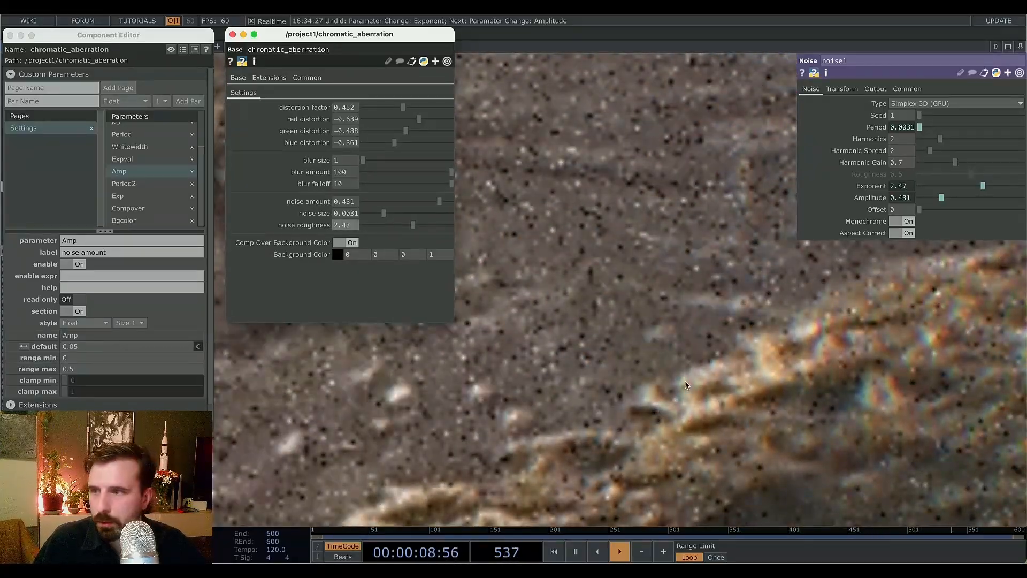
scroll(642, 331, "down", 4)
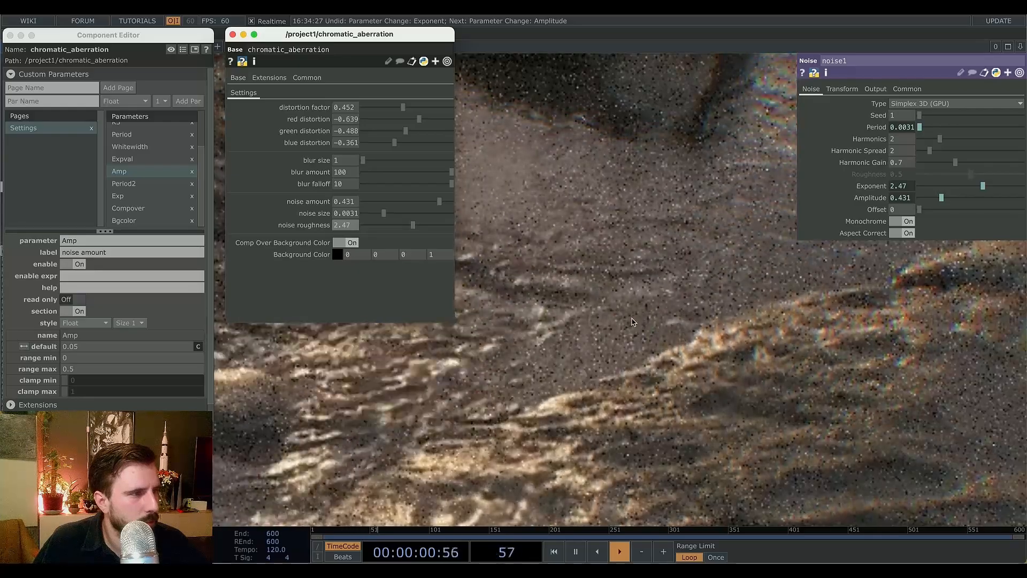
scroll(628, 319, "up", 1)
scroll(628, 318, "down", 3)
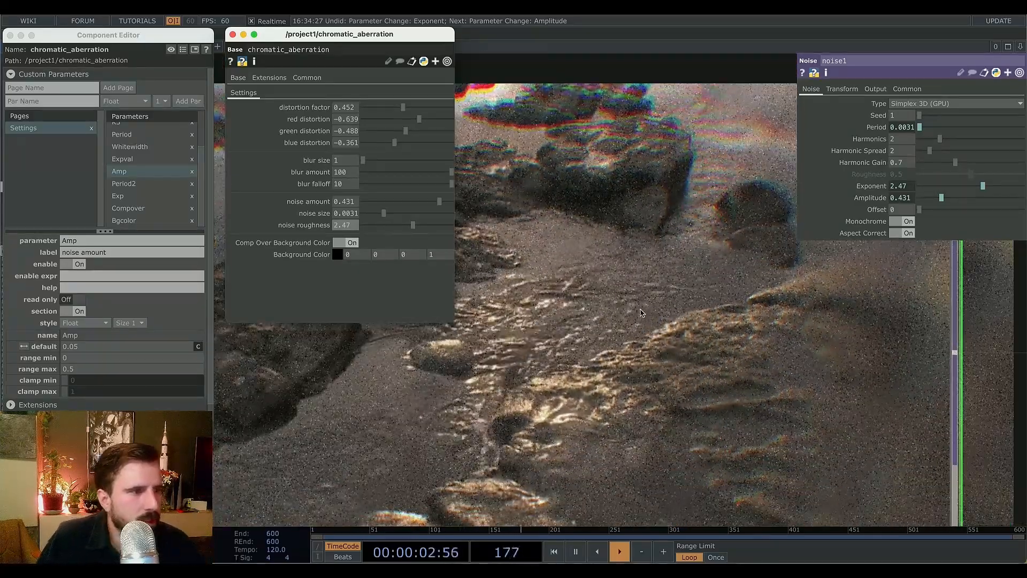
Expose the noise operator's Monochrome toggle as a new custom parameter on the component.
scroll(636, 325, "down", 3)
scroll(660, 300, "up", 1)
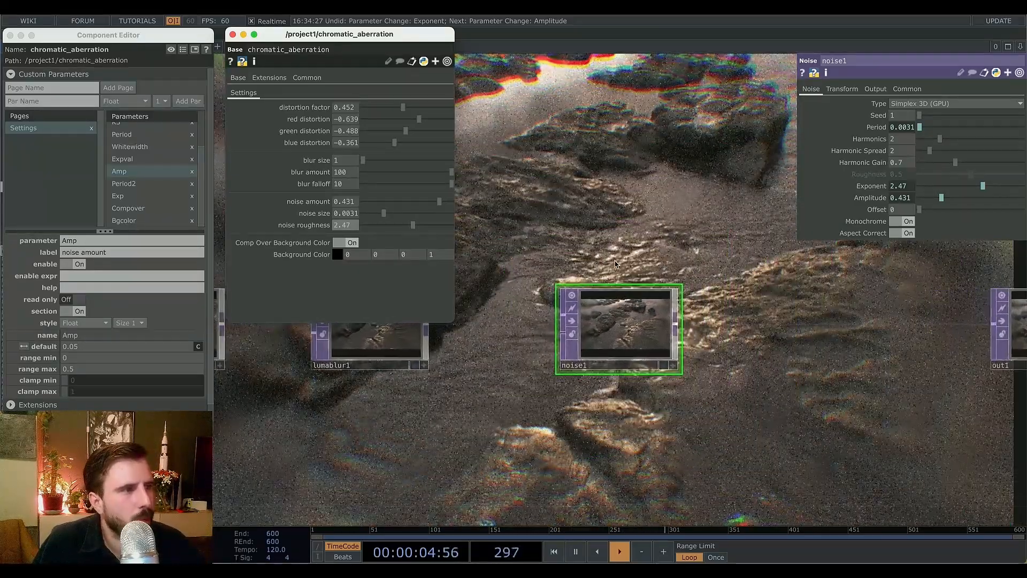
left_click_drag(660, 301, 697, 331)
left_click_drag(590, 266, 825, 354)
scroll(665, 333, "down", 1)
scroll(665, 333, "down", 2)
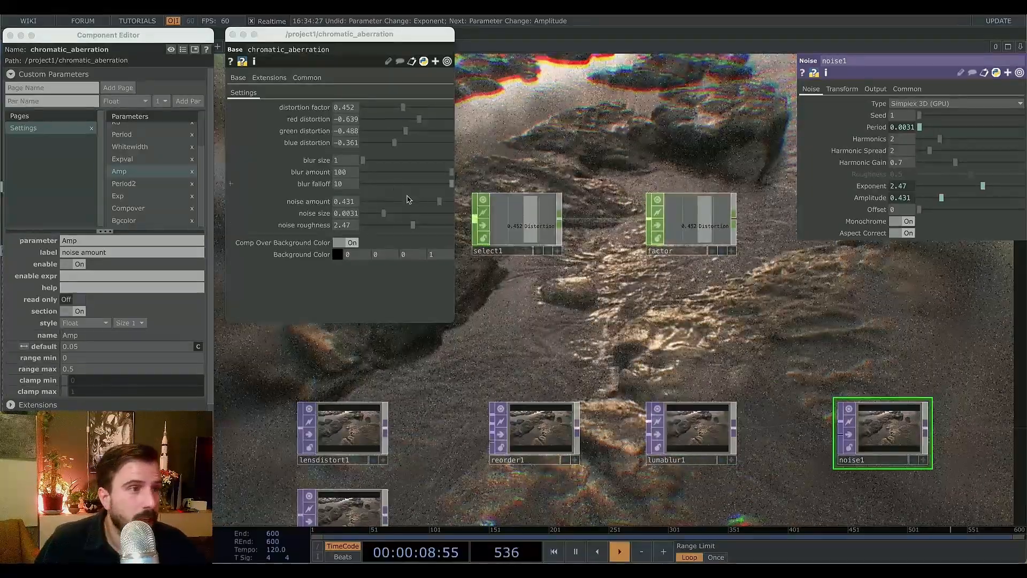
left_click_drag(639, 334, 759, 348)
scroll(637, 344, "down", 3)
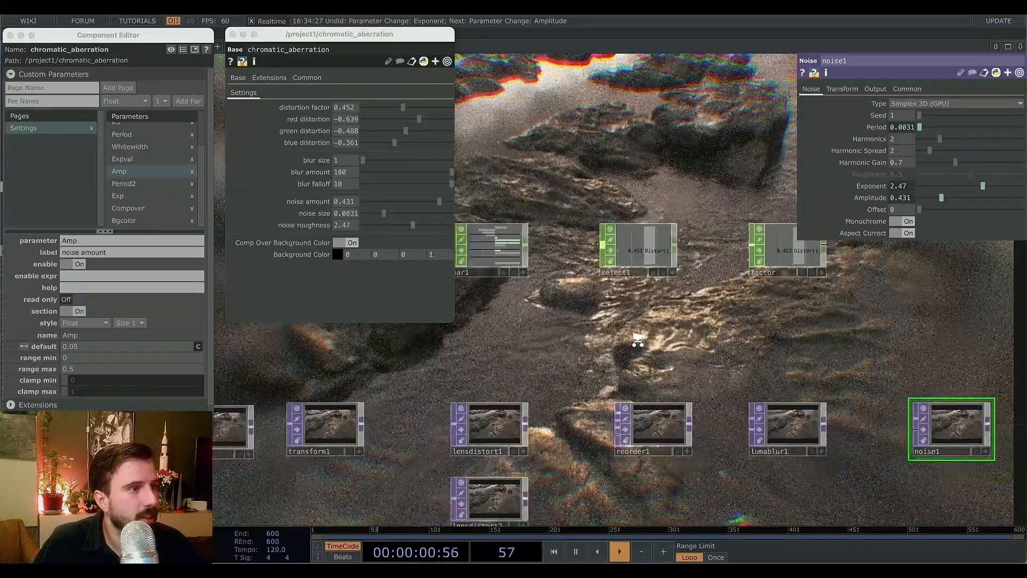
left_click_drag(686, 355, 656, 365)
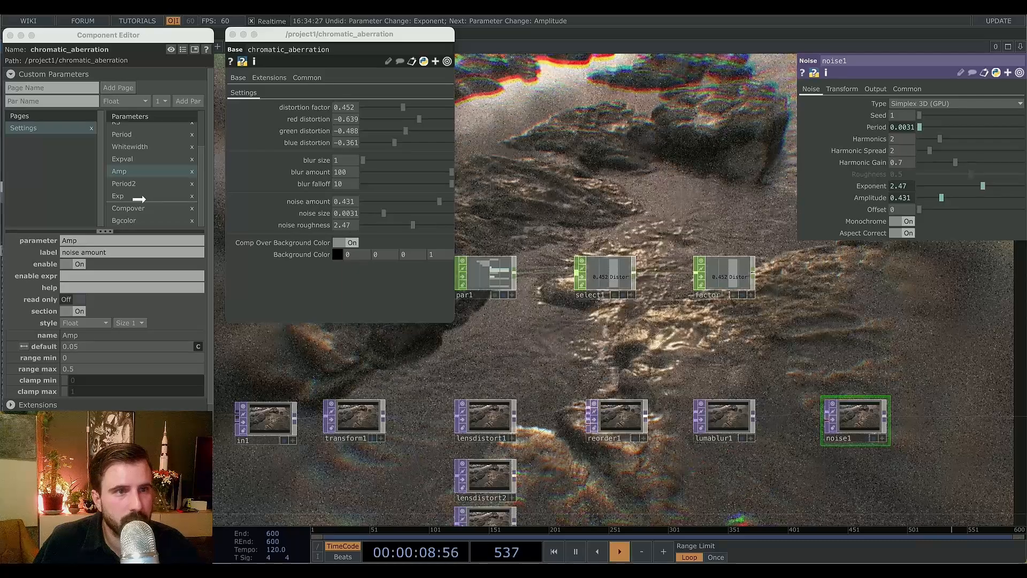
left_click_drag(139, 199, 141, 199)
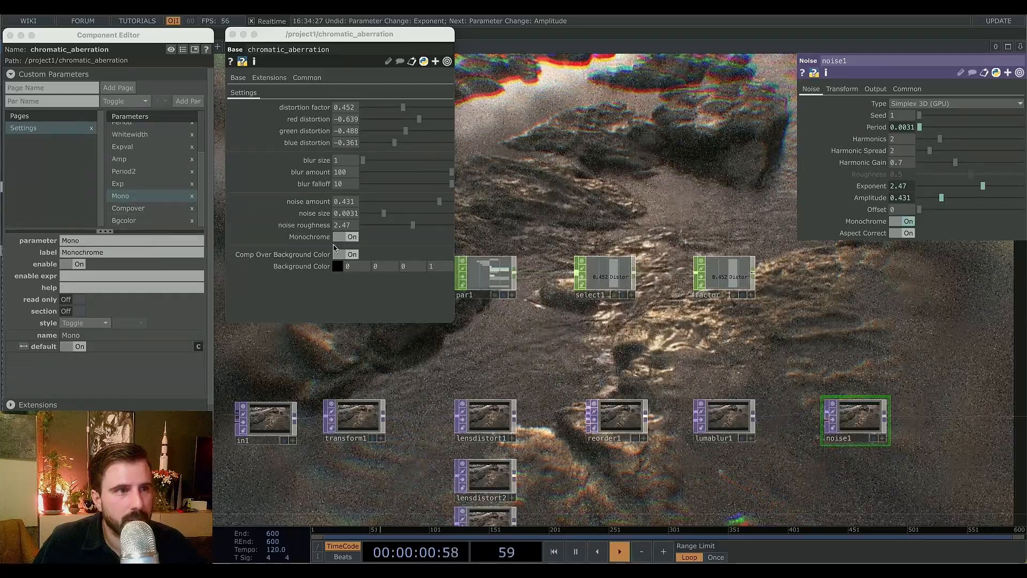
Set the Mono parameter's label to Color noise.
left_click(77, 252)
type("Co")
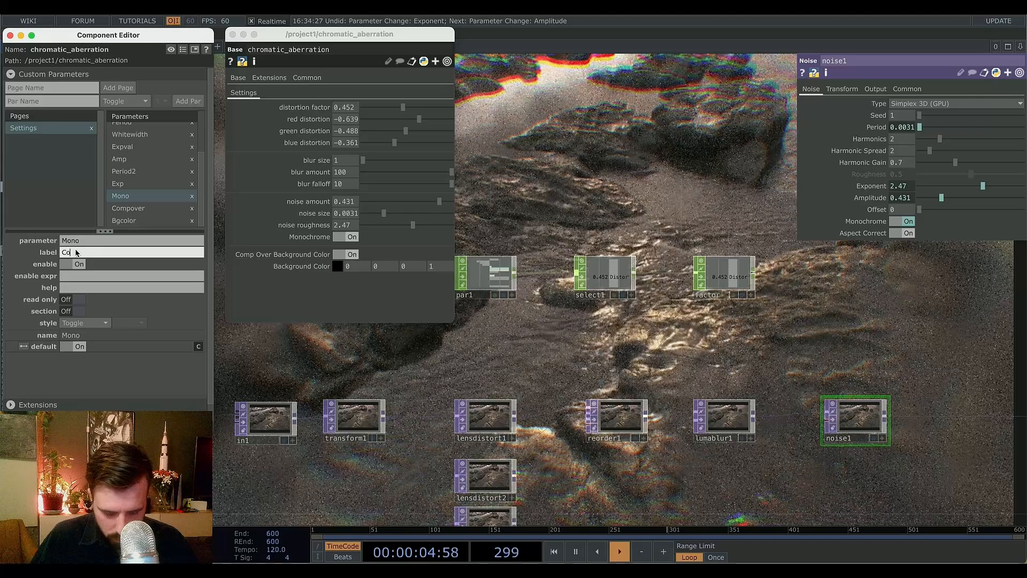
type("lor noise")
key("Return")
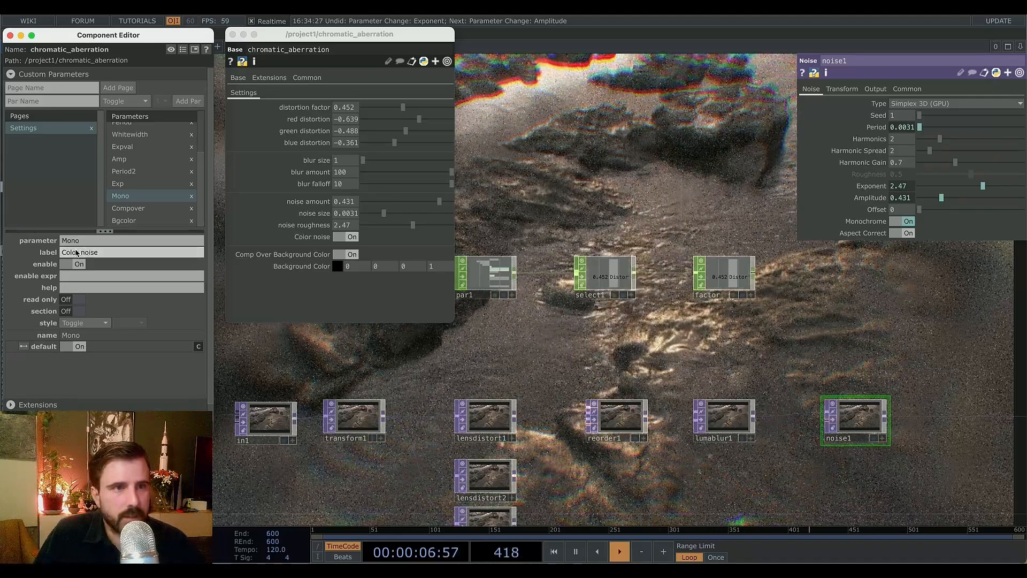
Toggle Color noise and Comp Over Background Color off and on to compare the grain result.
left_click(345, 237)
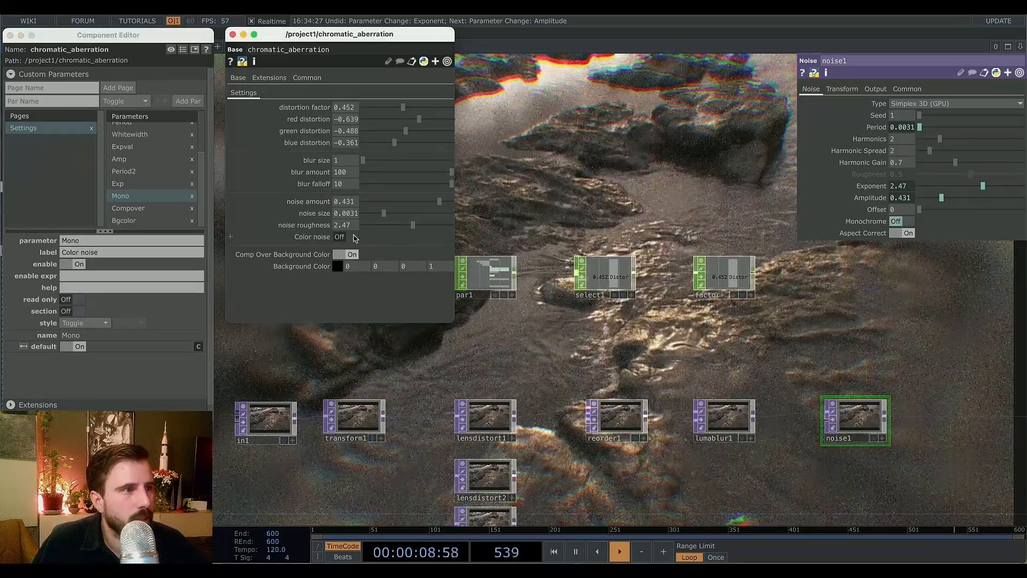
left_click(353, 237)
left_click(354, 237)
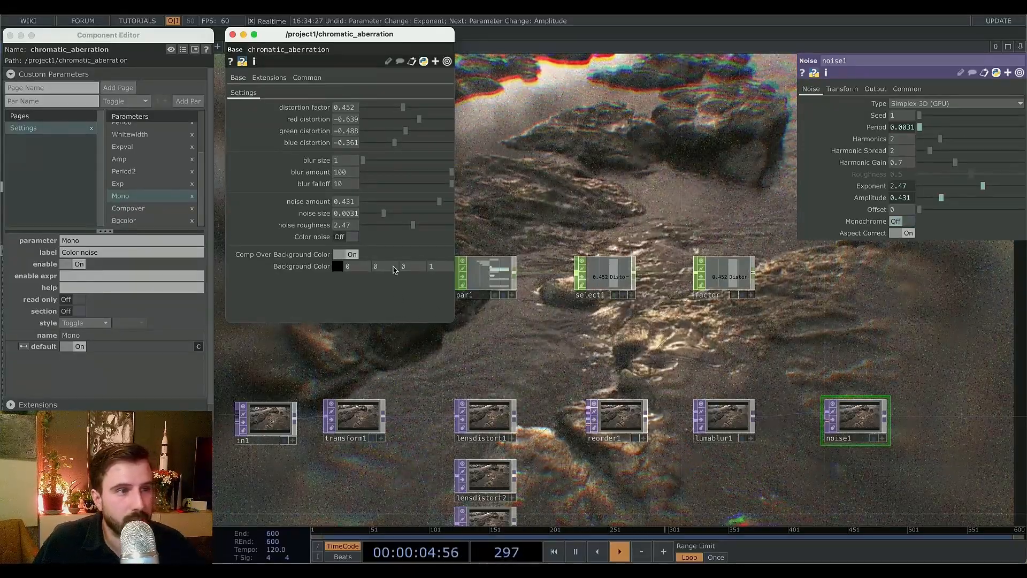
left_click(351, 255)
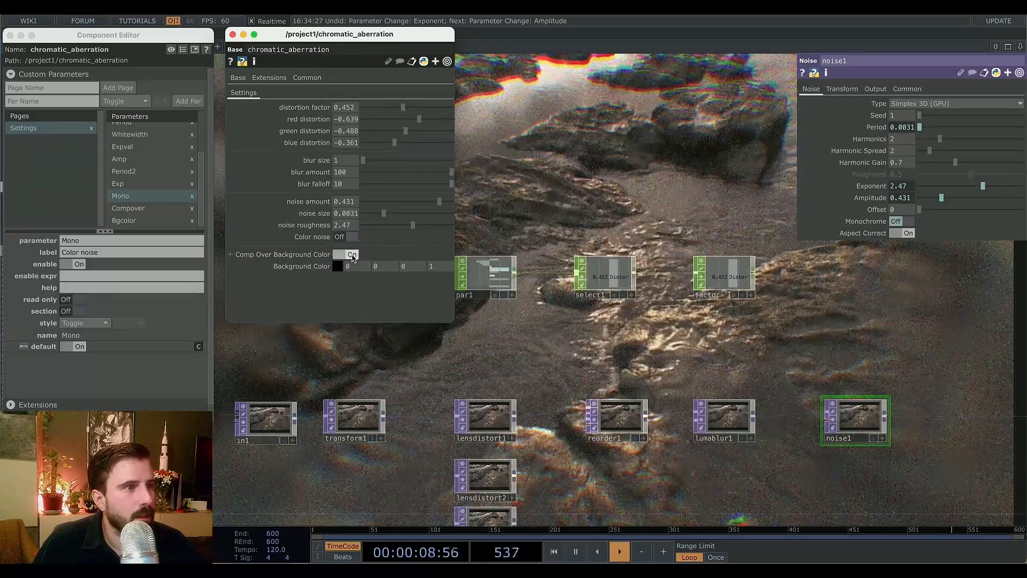
left_click(353, 256)
left_click(351, 237)
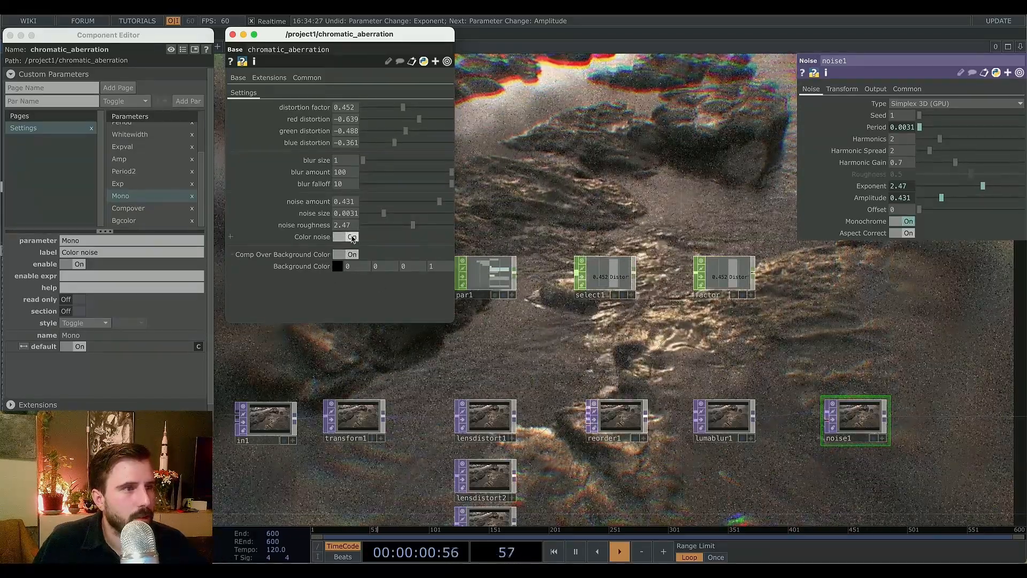
left_click(351, 237)
left_click(351, 236)
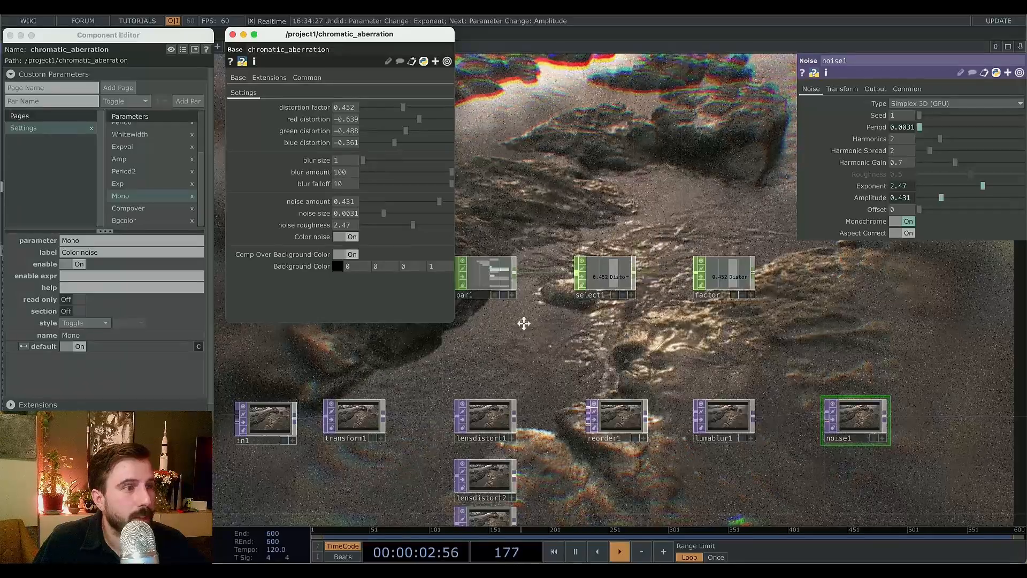
Add a Constant CHOP to the network beside the parameter operators.
left_click_drag(523, 323, 608, 345)
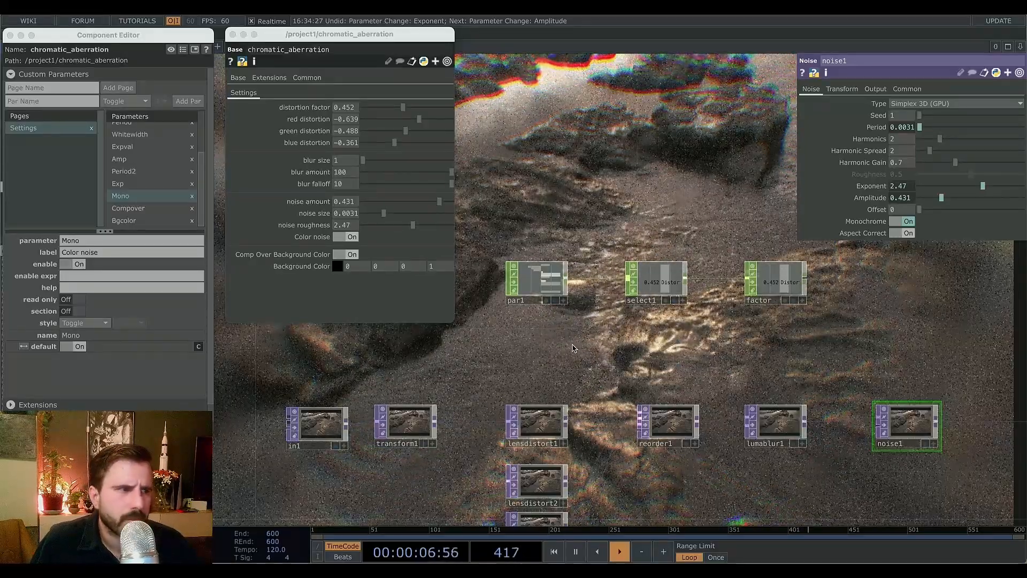
key("Tab")
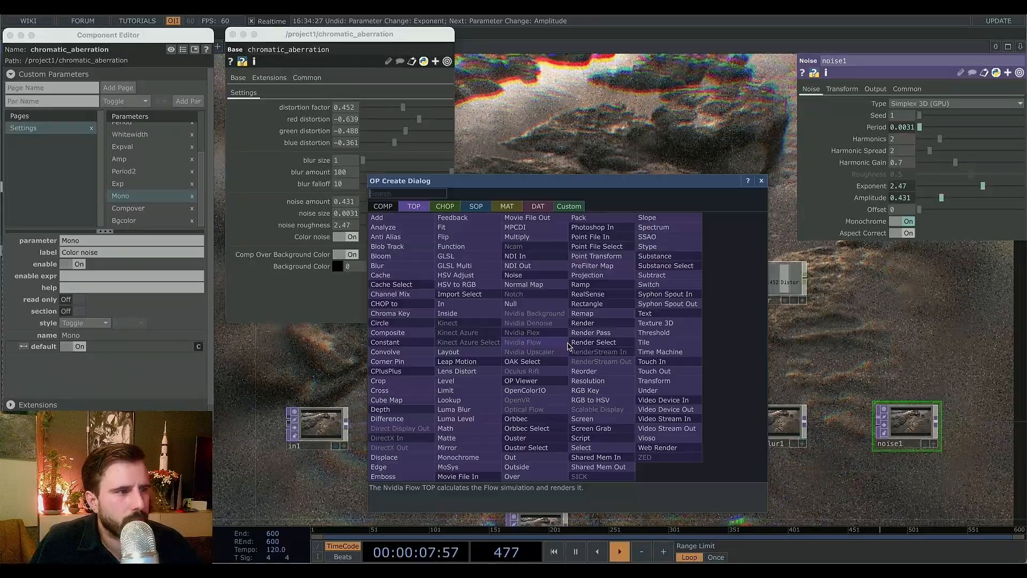
left_click(445, 206)
left_click(446, 286)
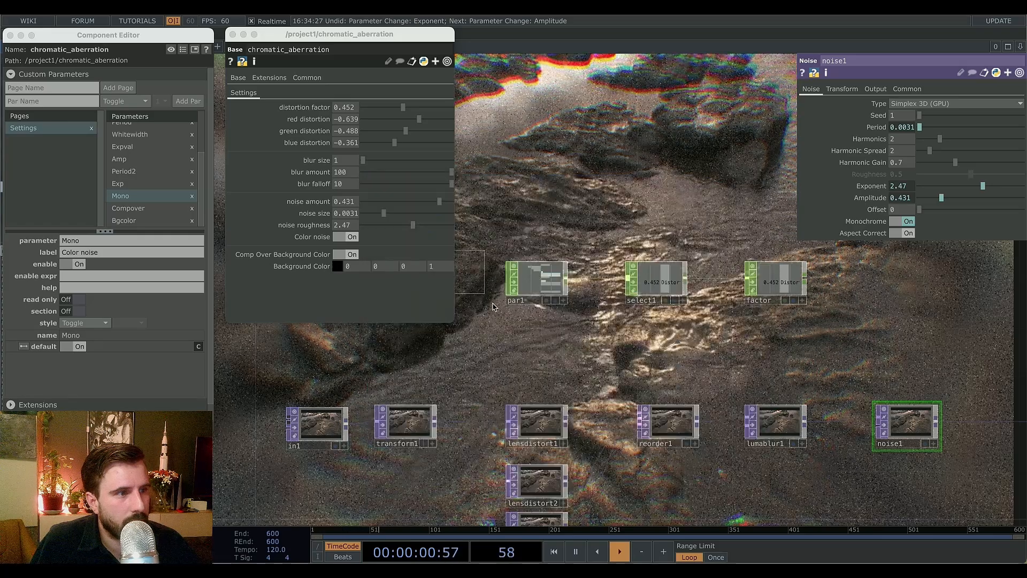
left_click(530, 346)
left_click_drag(558, 348, 626, 305)
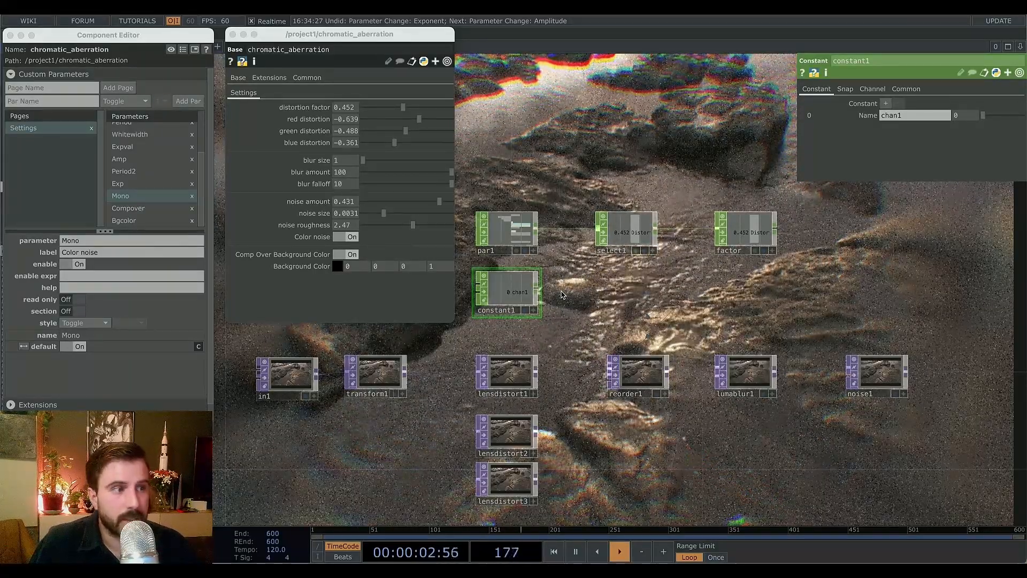
Add a Speed CHOP next to the constant.
key("Tab")
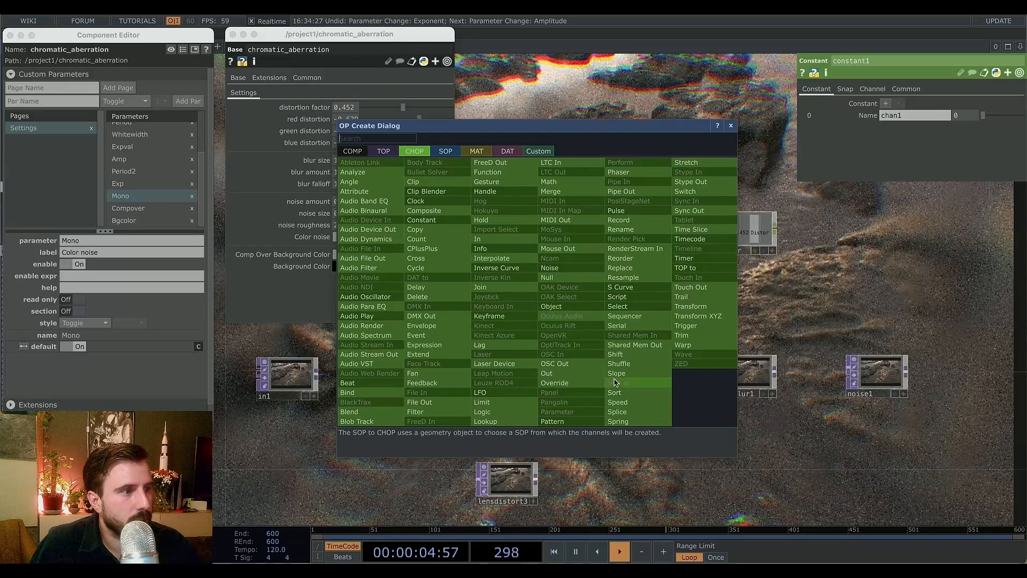
left_click(634, 406)
left_click(627, 292)
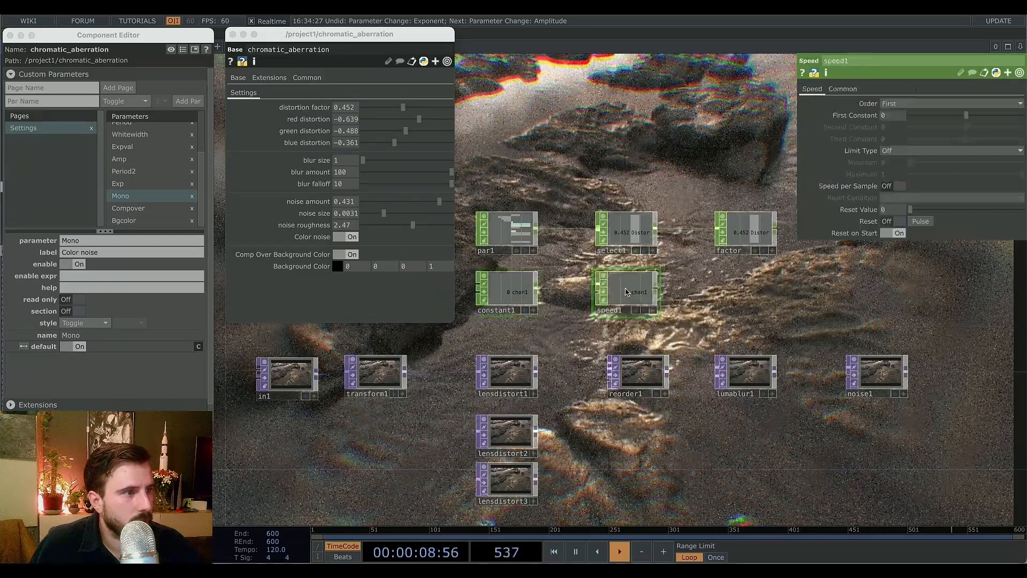
Set the Constant CHOP's value to 1.
left_click(508, 294)
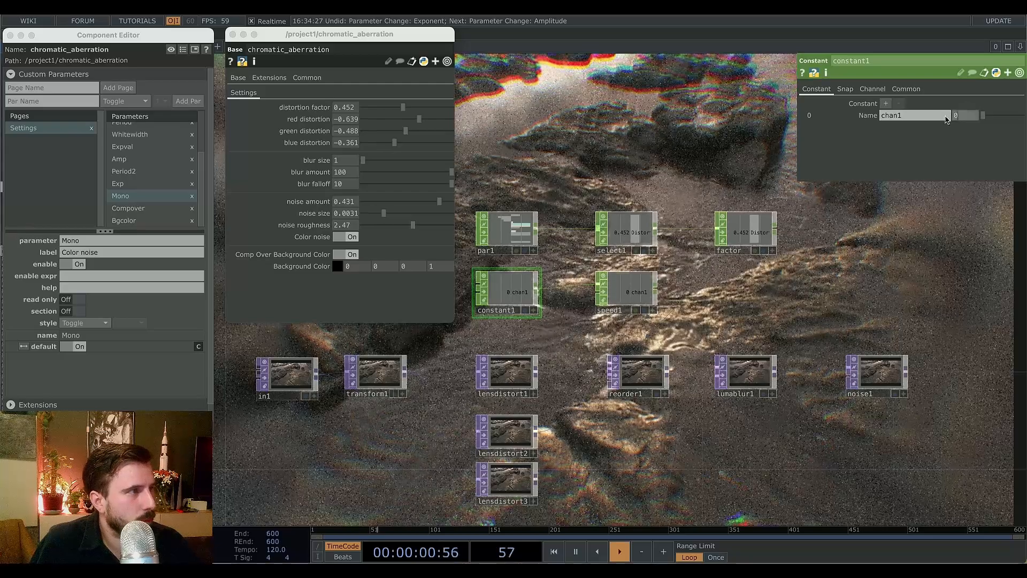
scroll(637, 308, "up", 5)
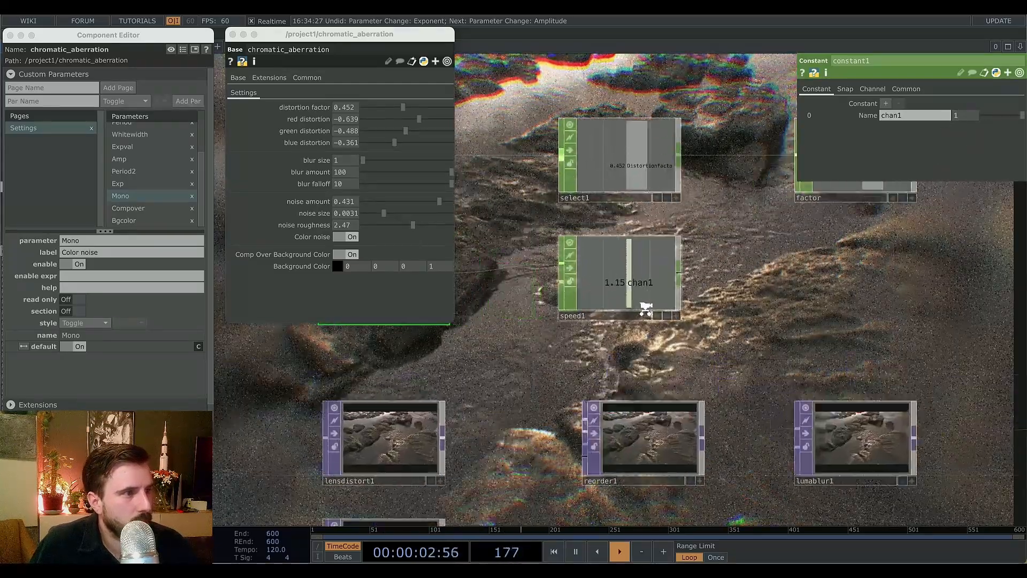
scroll(667, 292, "down", 5)
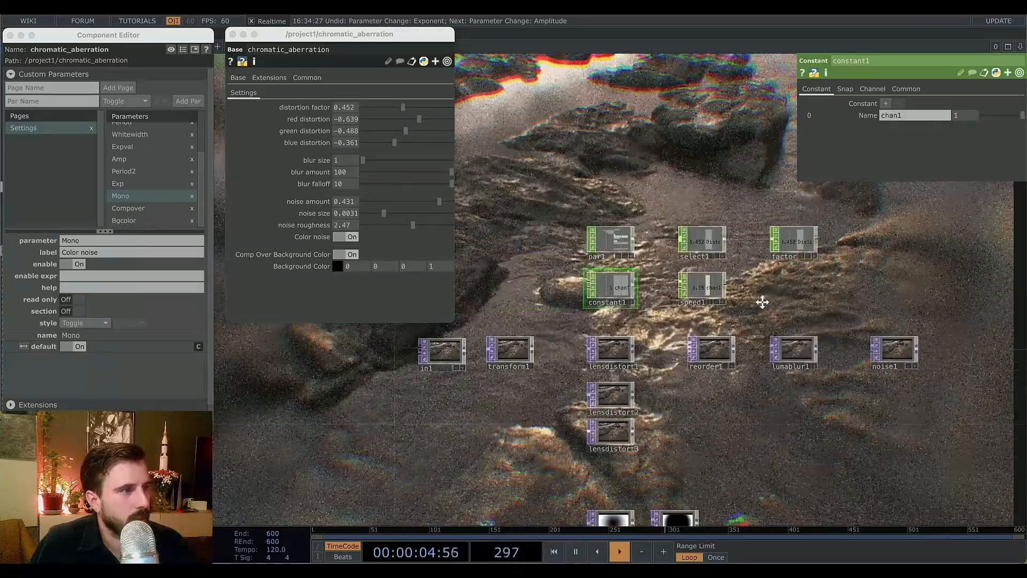
scroll(724, 293, "up", 3)
Pulse the Speed CHOP's reset, then append a Null CHOP to it named seed.
left_click(567, 274)
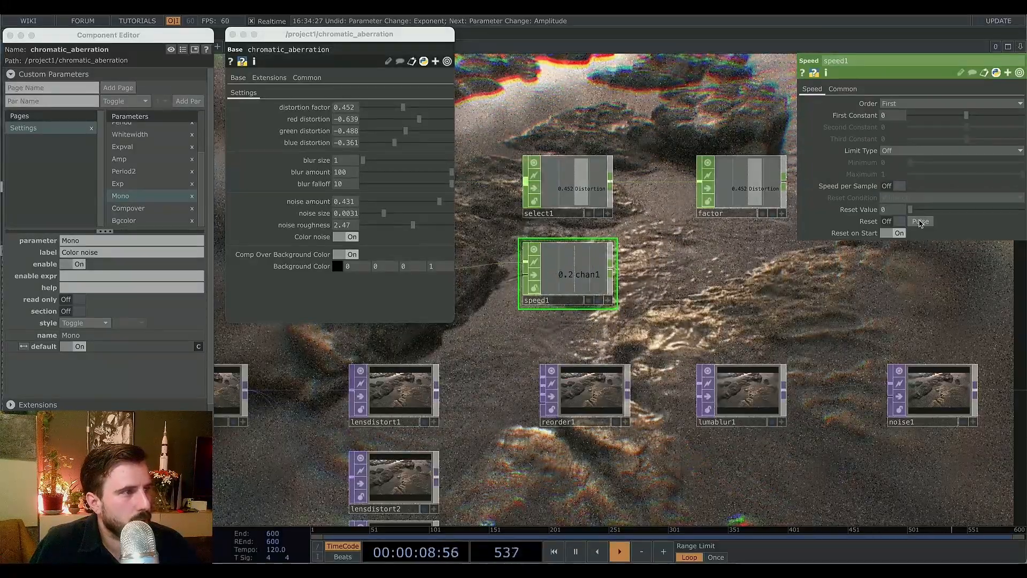
left_click(920, 222)
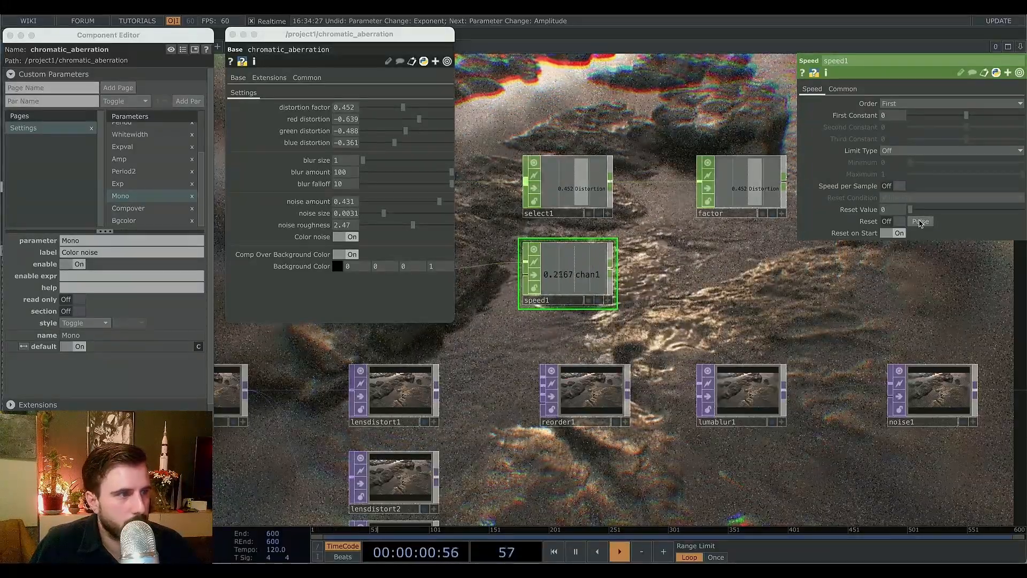
right_click(611, 267)
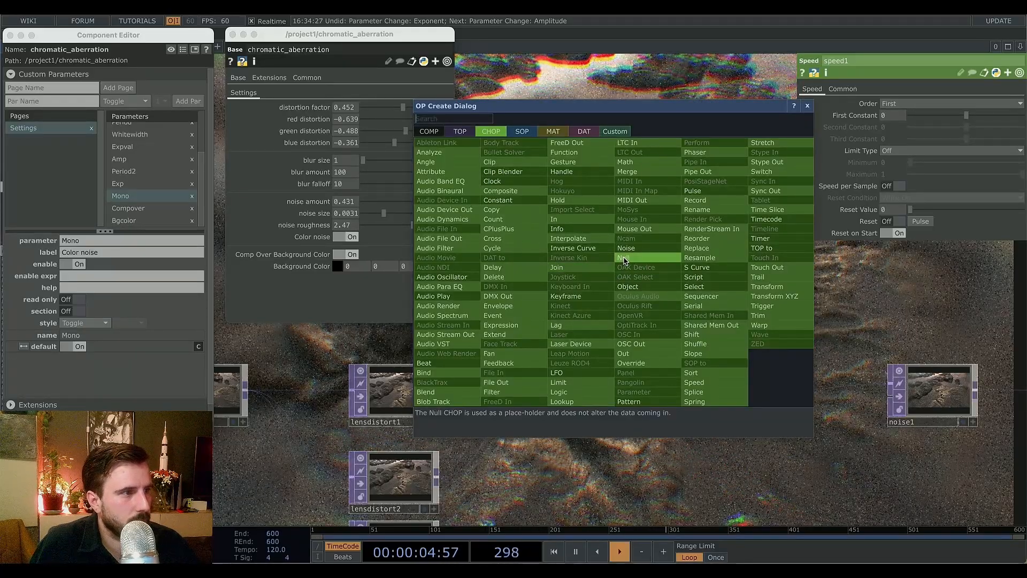
left_click(623, 259)
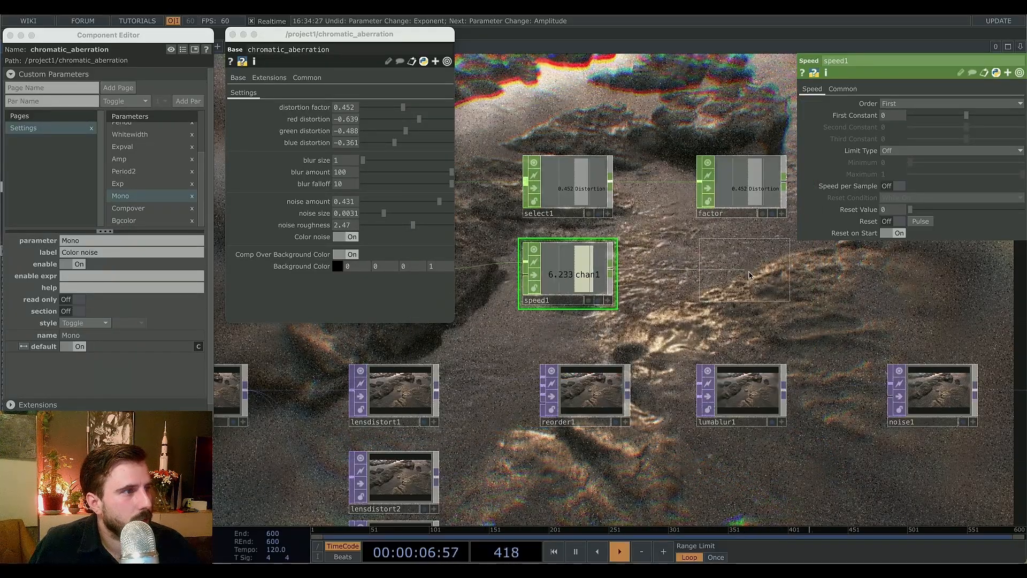
left_click(741, 270)
left_click(707, 300)
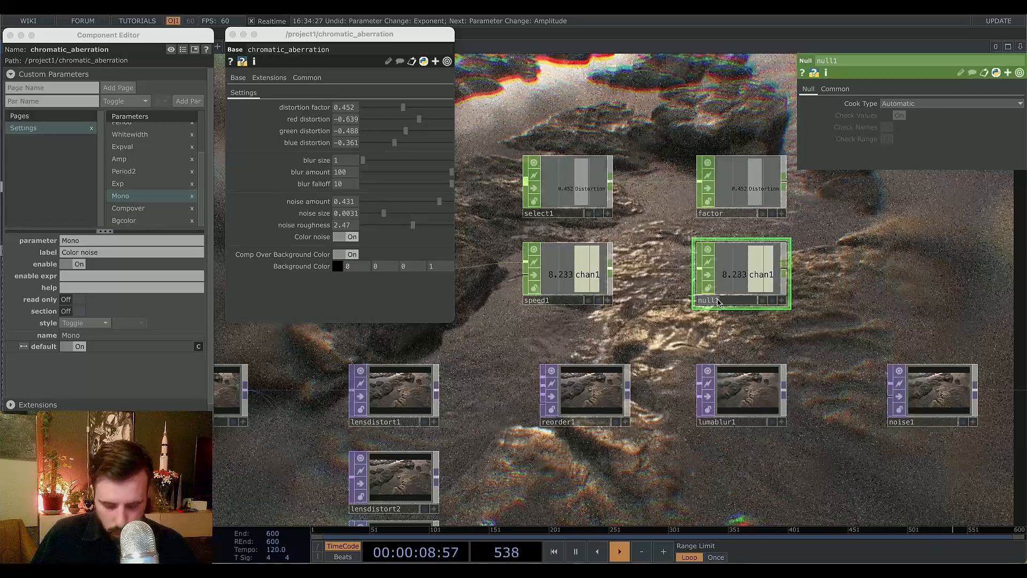
type("seed")
key("Return")
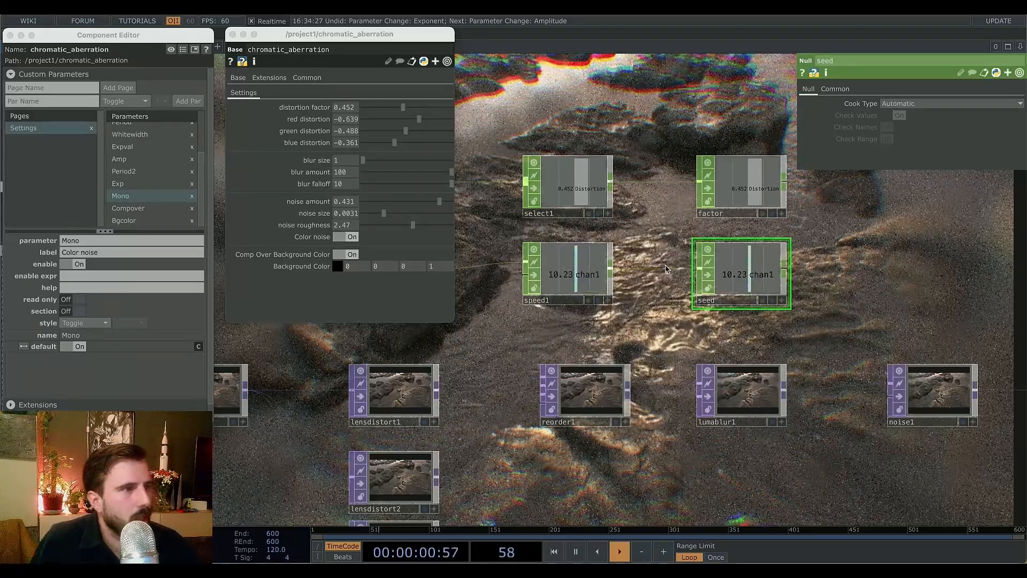
Reference the seed CHOP's channel in the noise operator's Seed parameter.
left_click(582, 276)
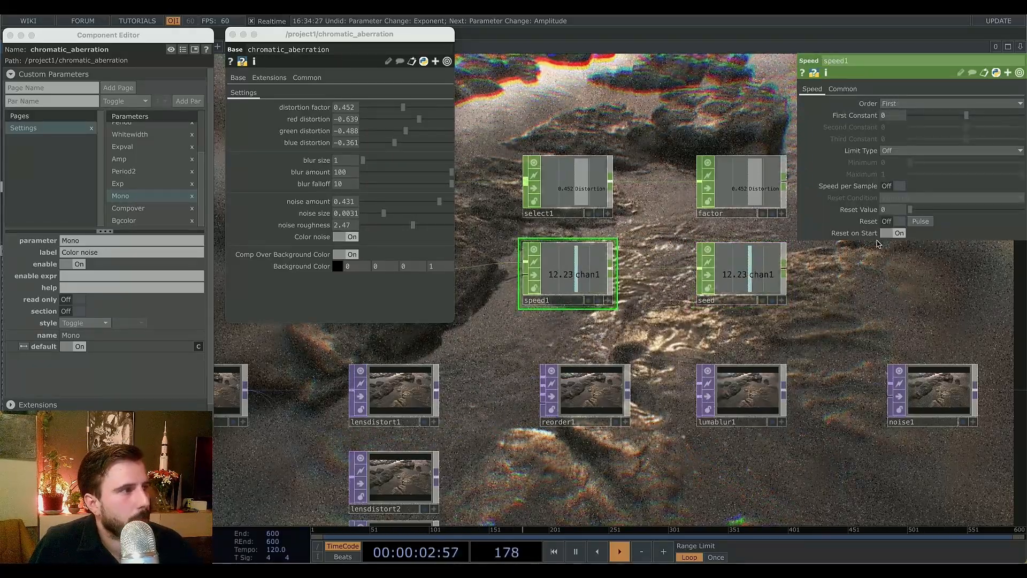
left_click(760, 277)
left_click_drag(819, 313, 747, 299)
left_click(712, 287)
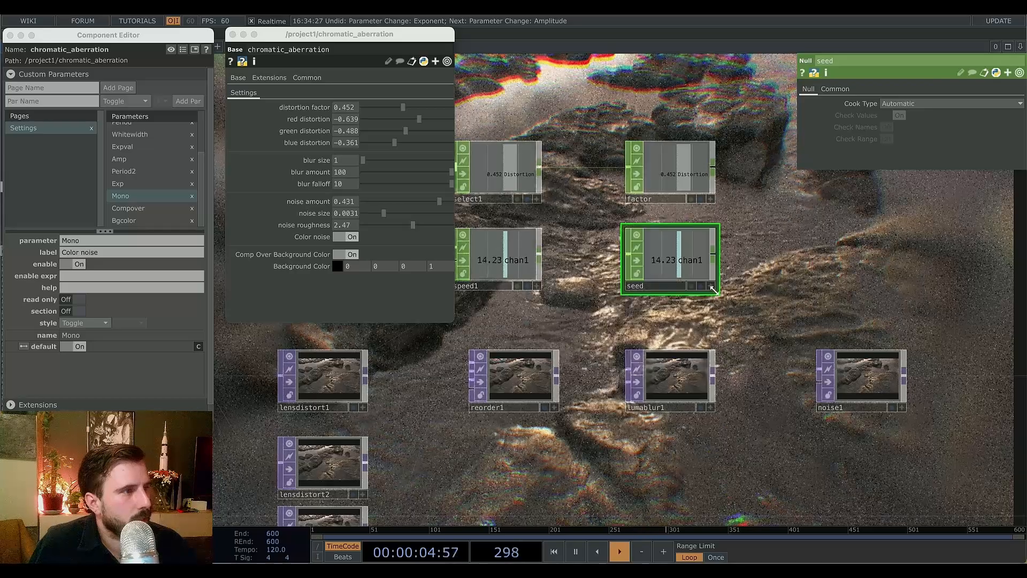
left_click(861, 377)
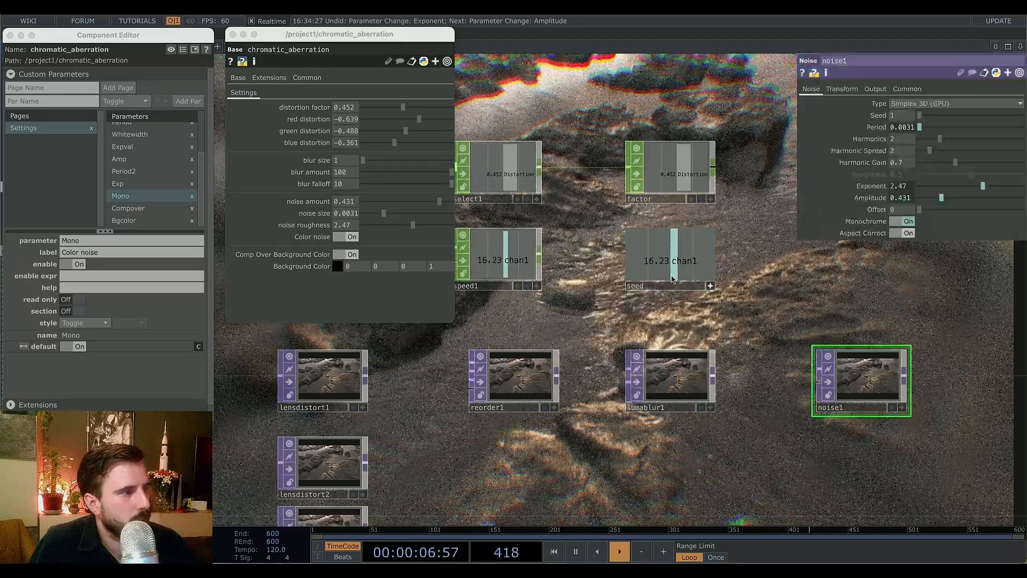
left_click_drag(711, 281, 907, 113)
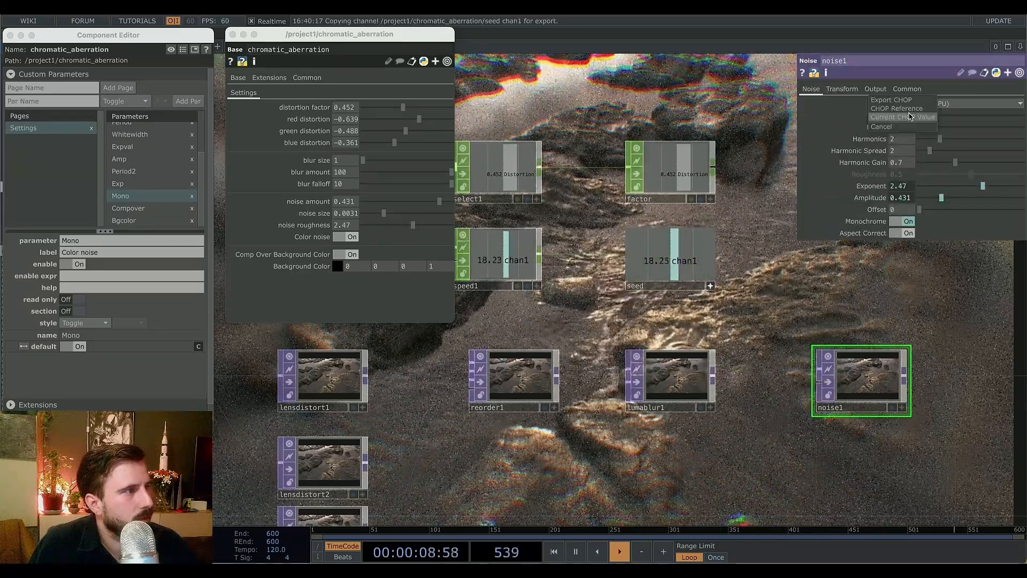
left_click(907, 112)
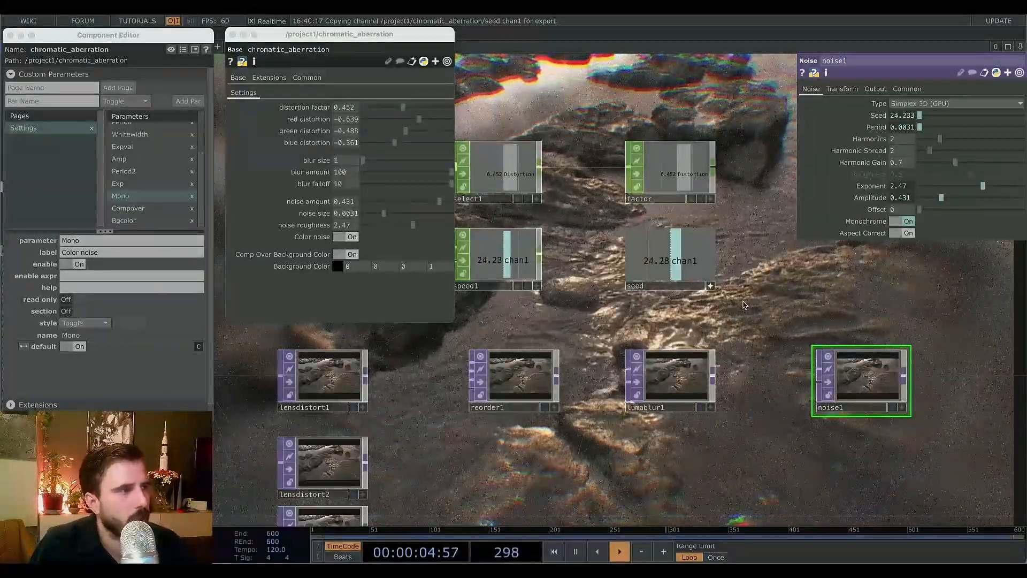
Expose the Speed CHOP's Reset parameter as a custom parameter on the component, setting a reference expression on the source.
left_click_drag(745, 305, 866, 318)
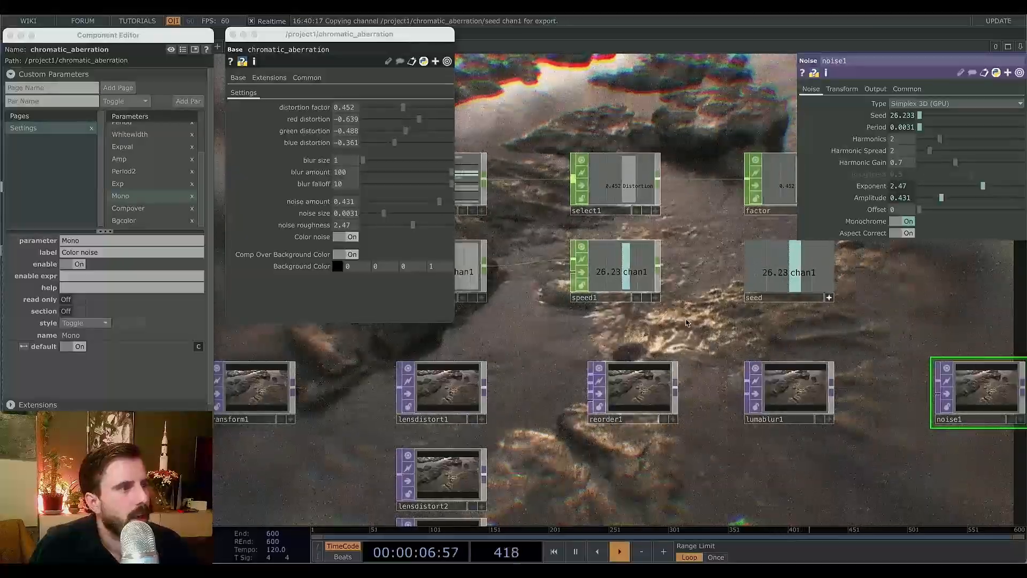
left_click_drag(687, 322, 791, 346)
left_click(717, 300)
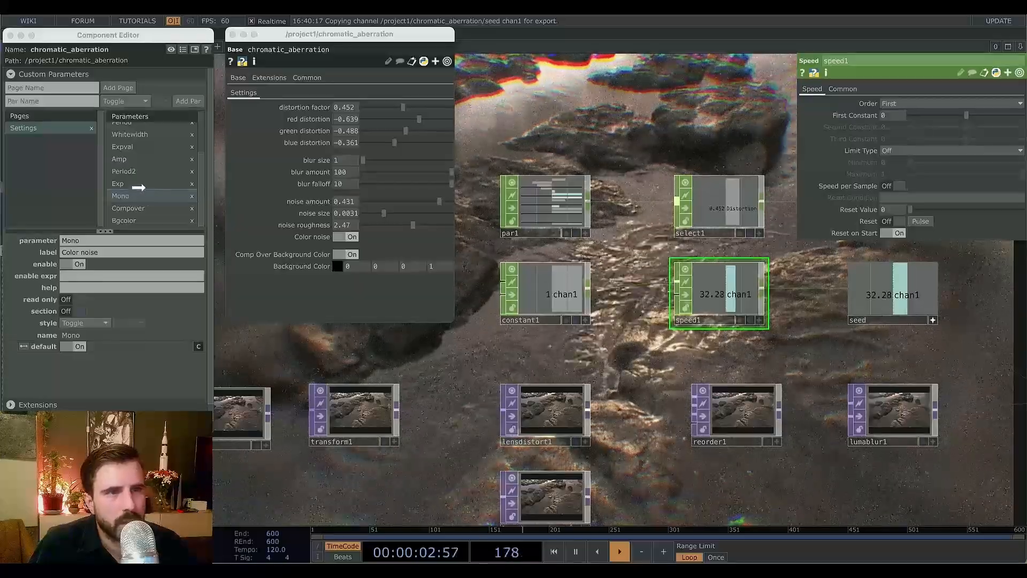
left_click_drag(138, 187, 145, 188)
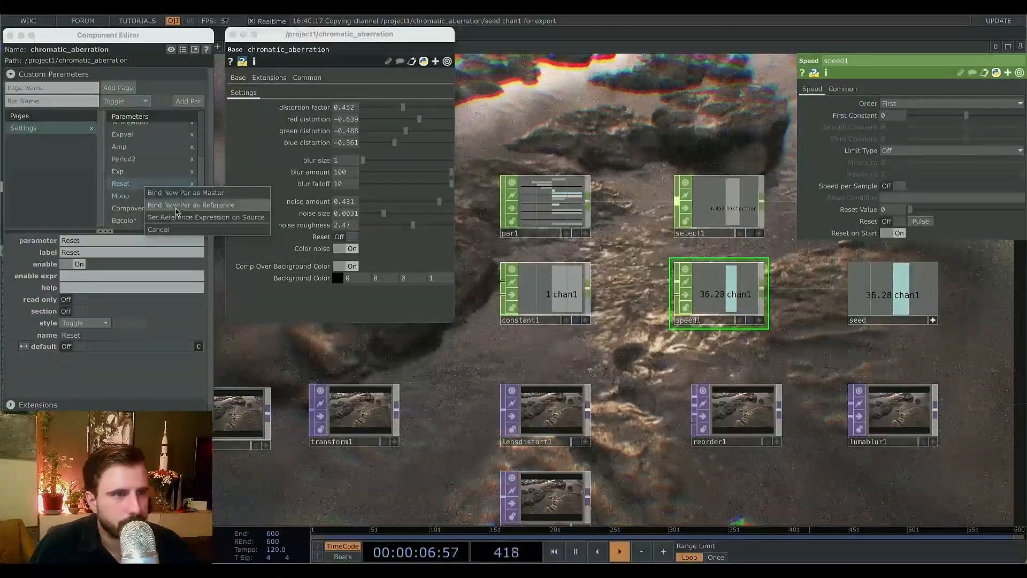
left_click(197, 217)
Label the new Reset custom parameter "Animate noise".
left_click(80, 252)
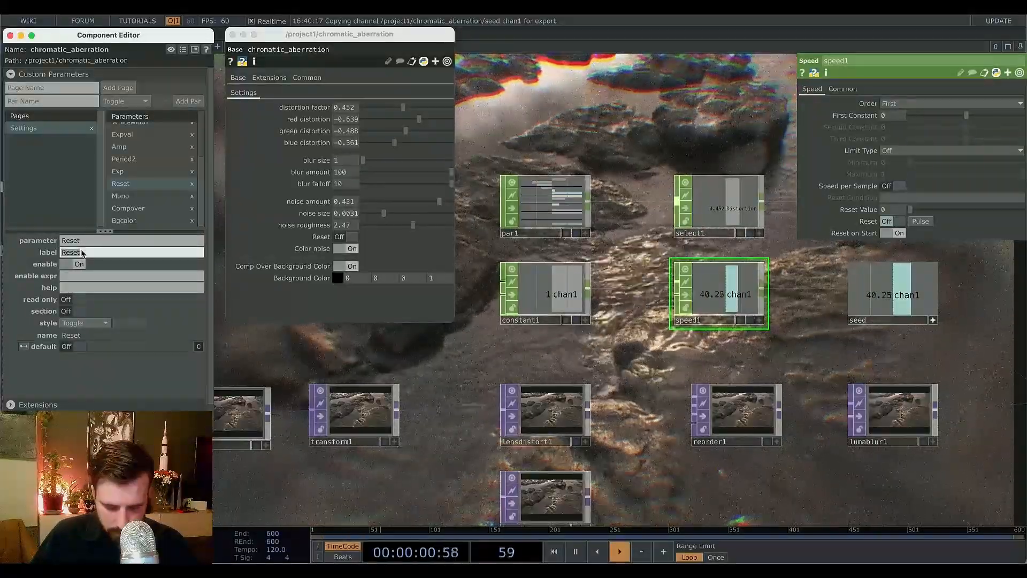
type("Animate noise")
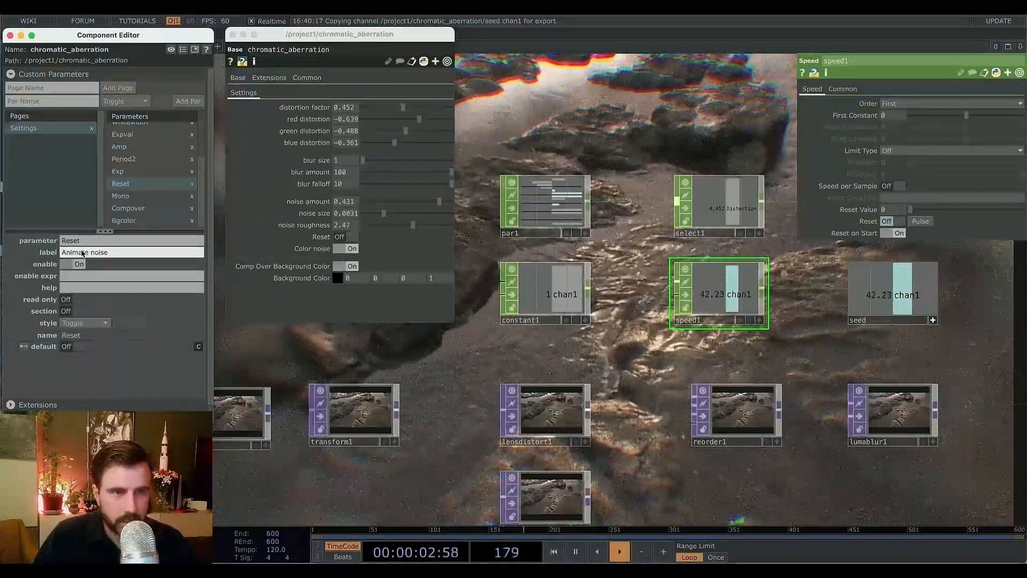
key("Return")
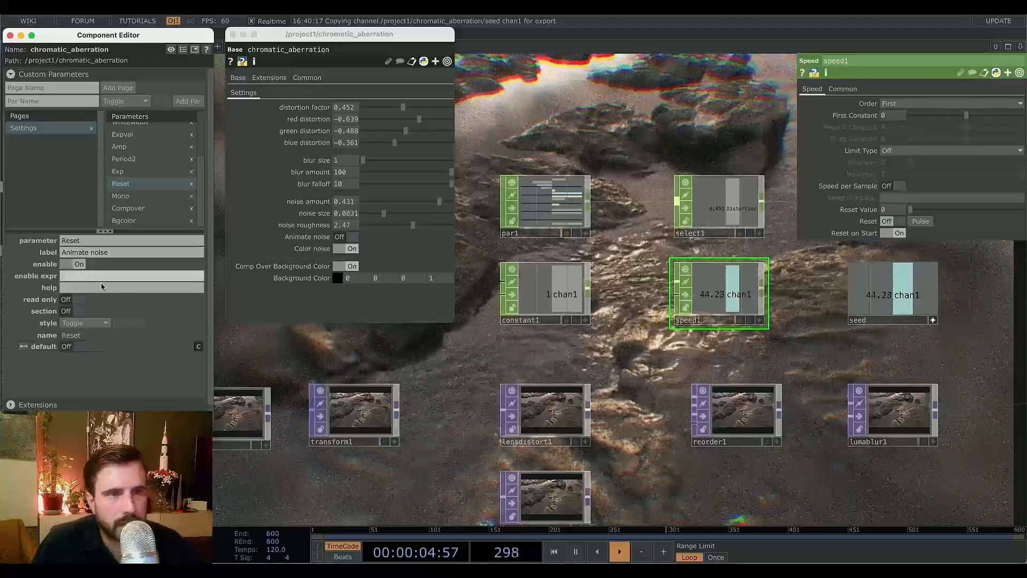
Toggle the Animate noise parameter on and off repeatedly to test the grain animation.
left_click(352, 238)
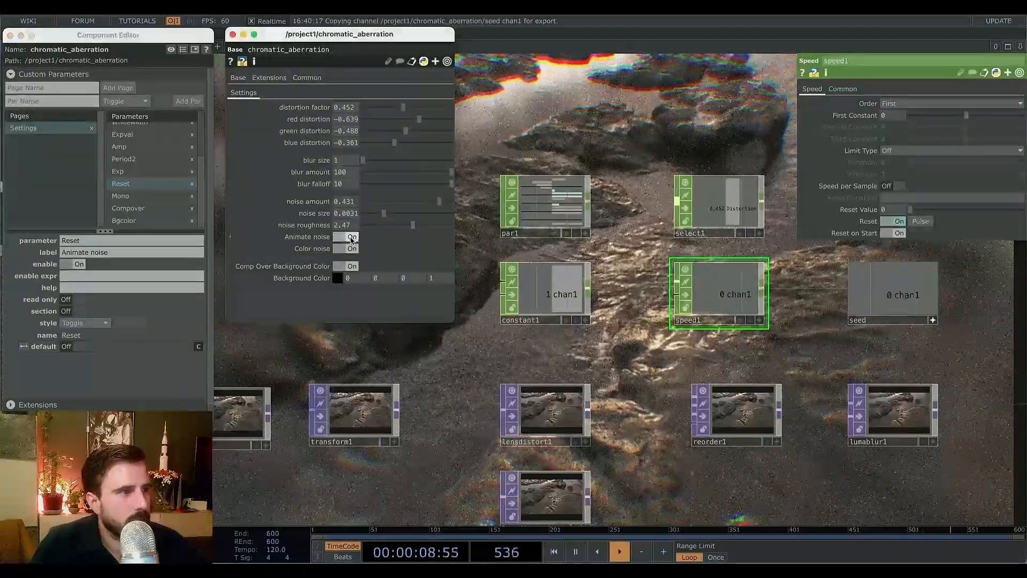
left_click(348, 239)
left_click(348, 239)
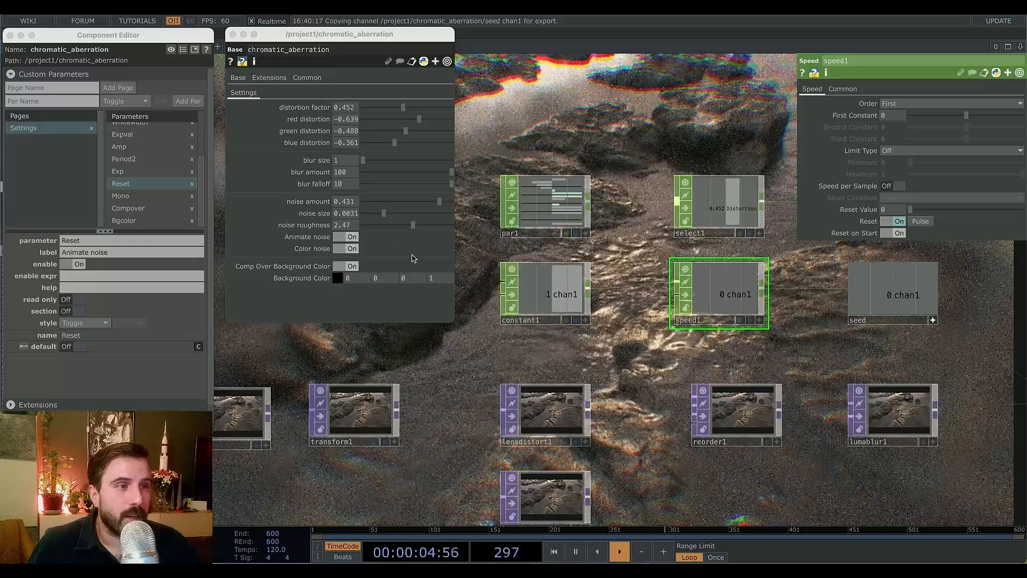
left_click(347, 238)
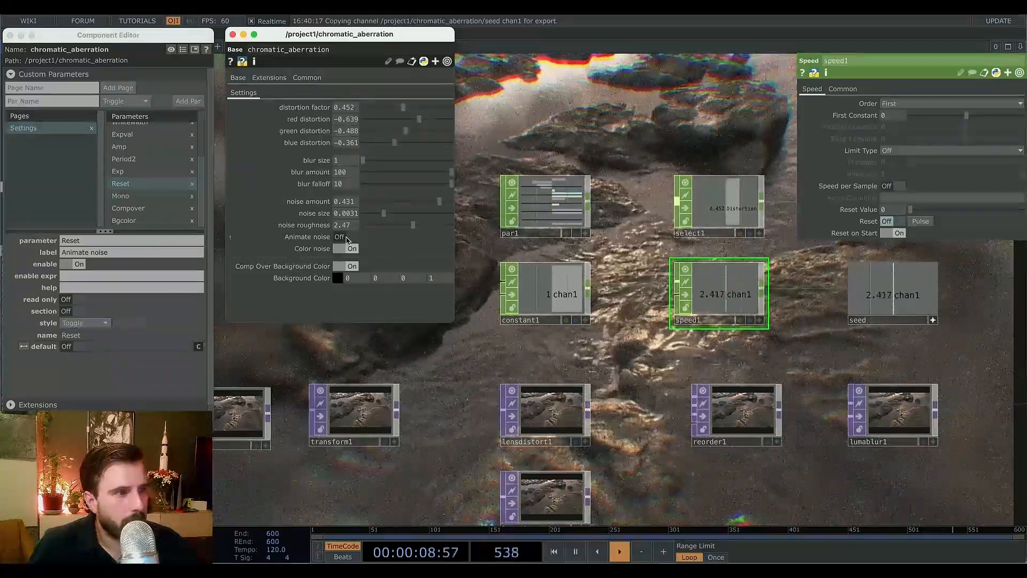
left_click(347, 237)
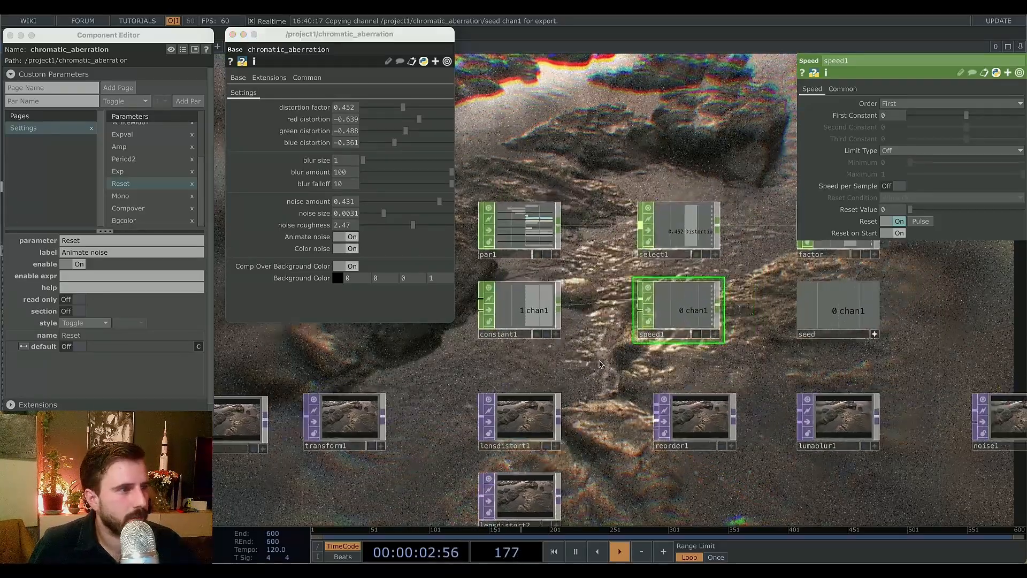
In the parent network, set distortion factor 0.516, red -0.883, green -0.649 and blue -0.404 on the component.
key("u")
middle_click_drag(825, 377, 882, 386)
left_click_drag(813, 395, 569, 396)
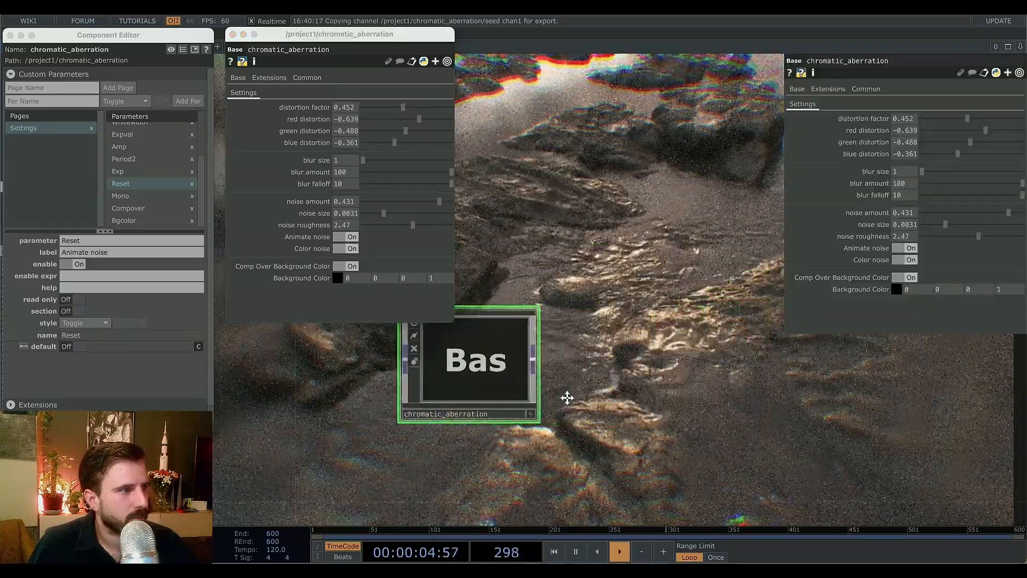
middle_click_drag(554, 396, 639, 384)
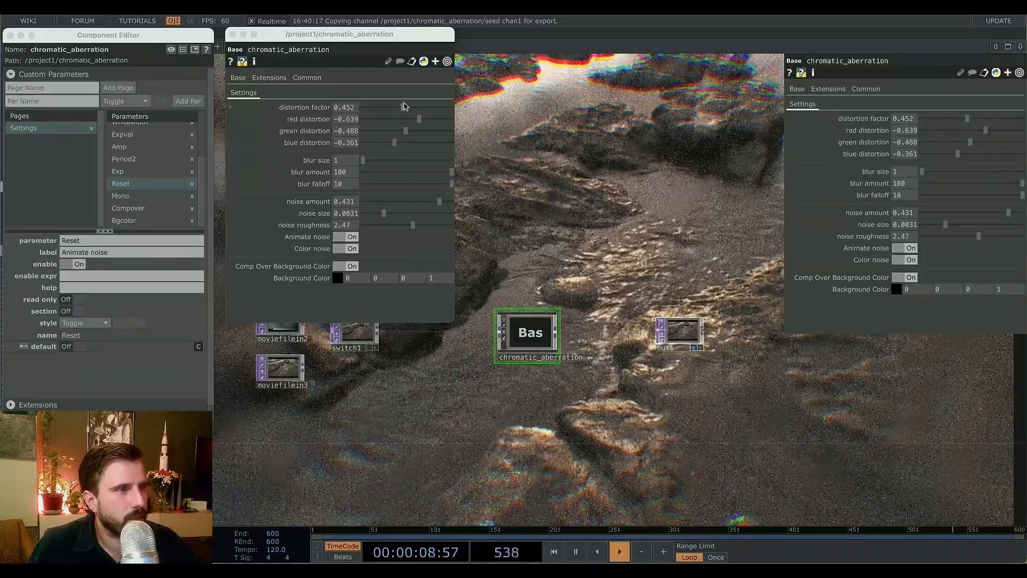
mouse_move(987, 129)
left_mouse_down()
mouse_move(1017, 129)
mouse_move(984, 154)
mouse_move(975, 154)
mouse_move(995, 142)
mouse_move(963, 154)
mouse_move(1010, 130)
mouse_move(939, 121)
mouse_move(991, 119)
mouse_move(974, 119)
left_mouse_up()
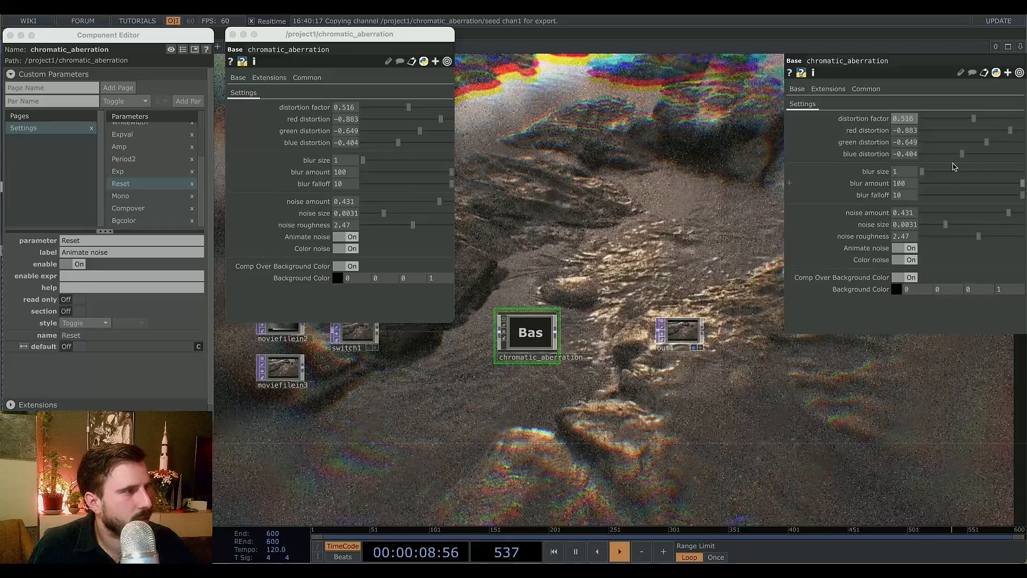
Set the component's blur size to 1.18, blur amount to 79 and blur falloff to 2.44.
left_click_drag(924, 175, 943, 195)
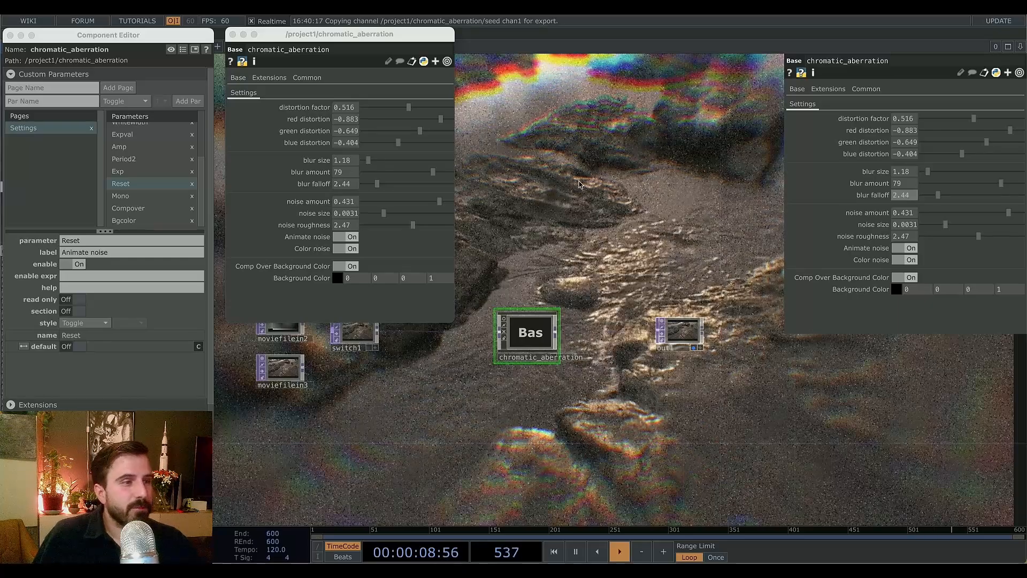
left_click_drag(579, 184, 658, 233)
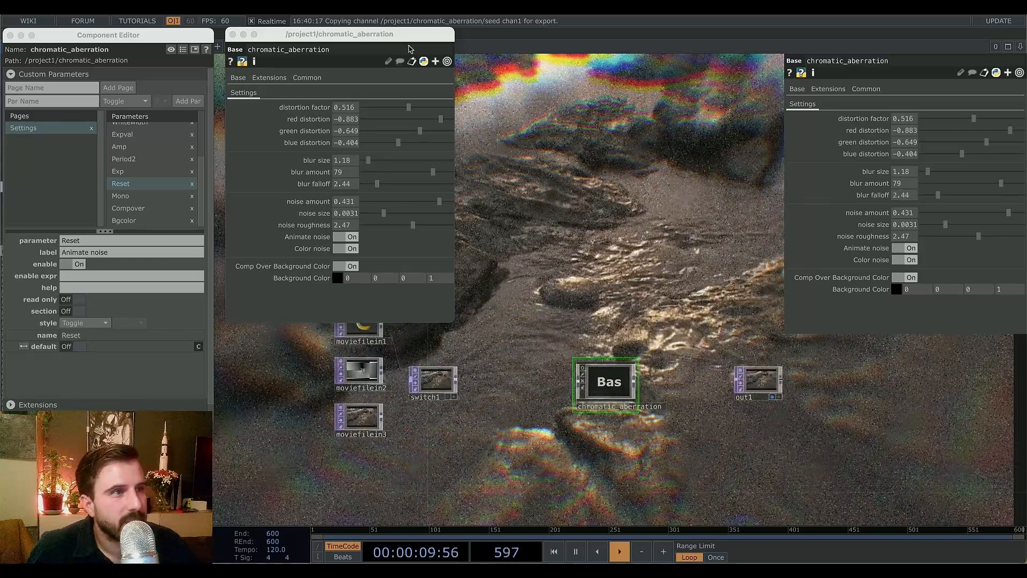
Close the component's floating network window and the Component Editor.
left_click(232, 35)
left_click(8, 35)
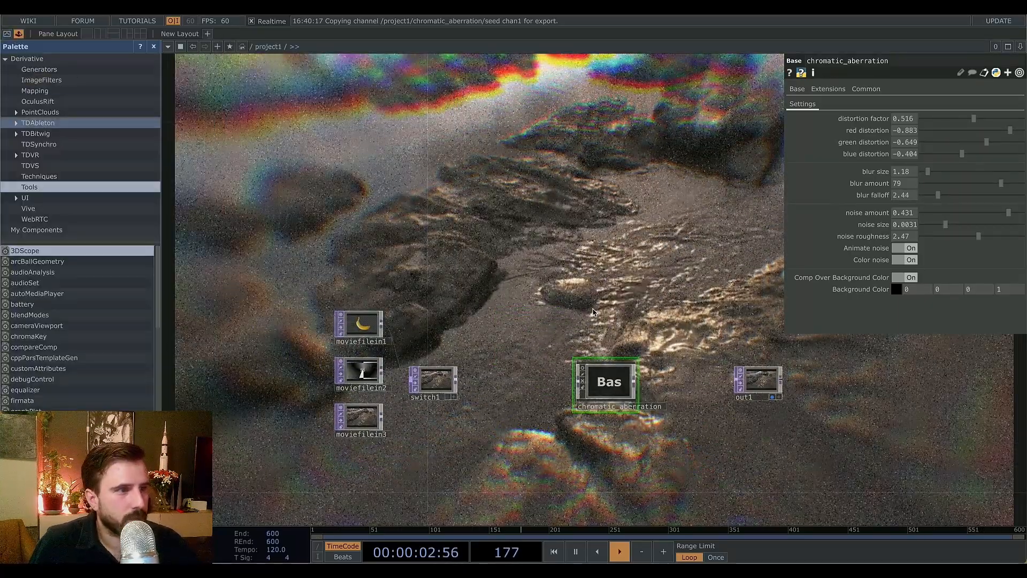
left_click_drag(593, 312, 551, 288)
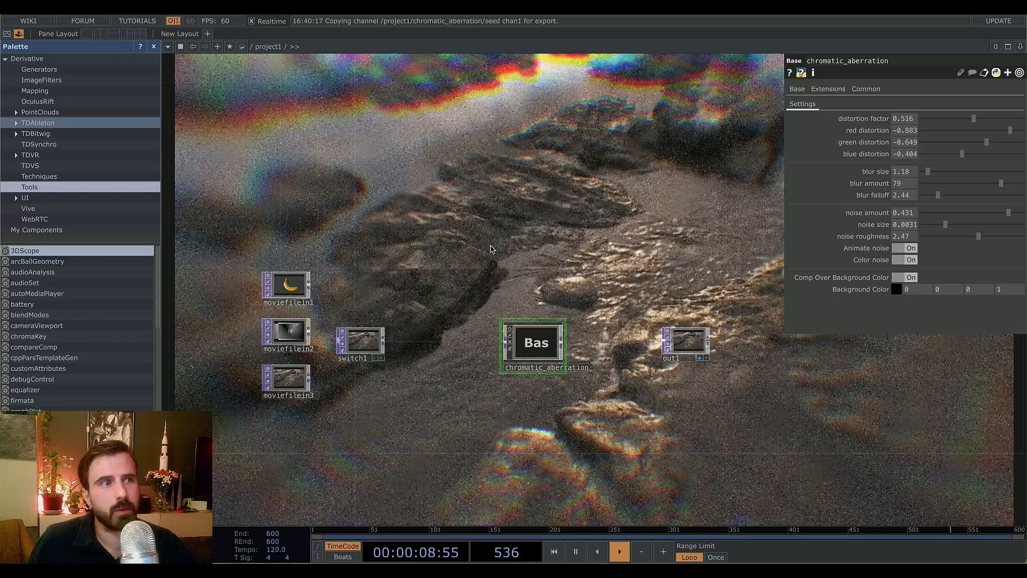
Switch the component's Animate noise and Color noise parameters off.
left_click(908, 247)
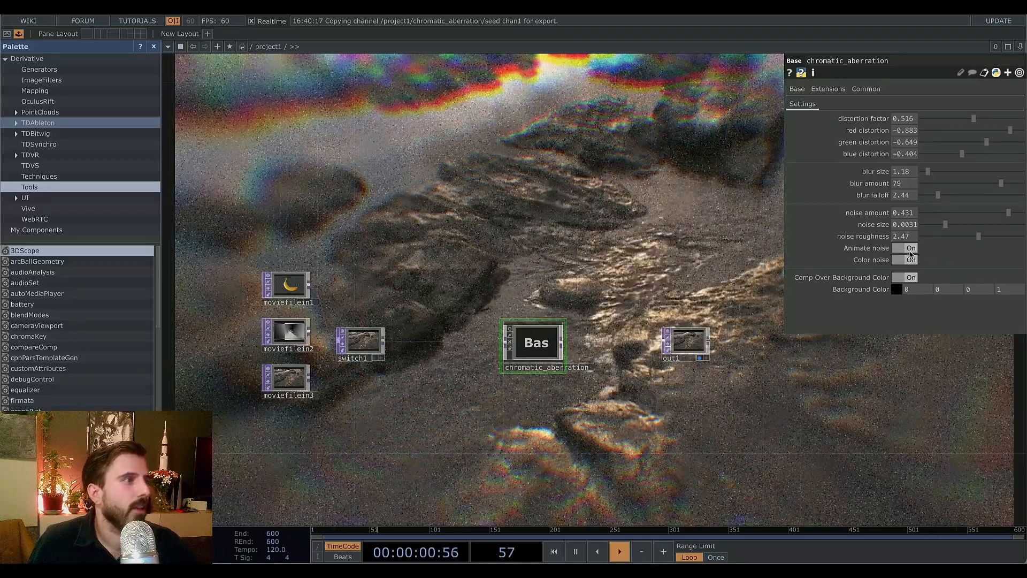
left_click(911, 260)
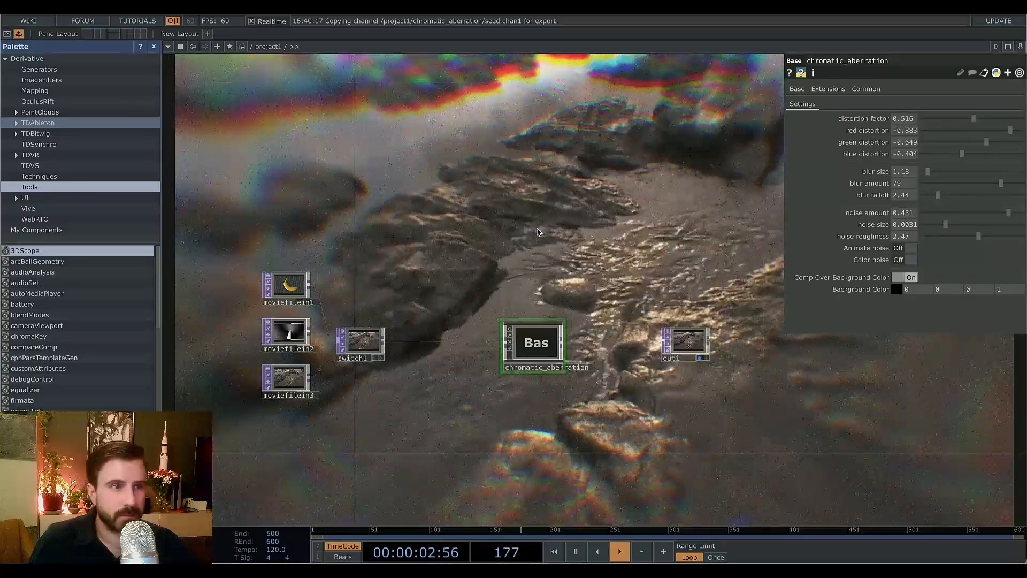